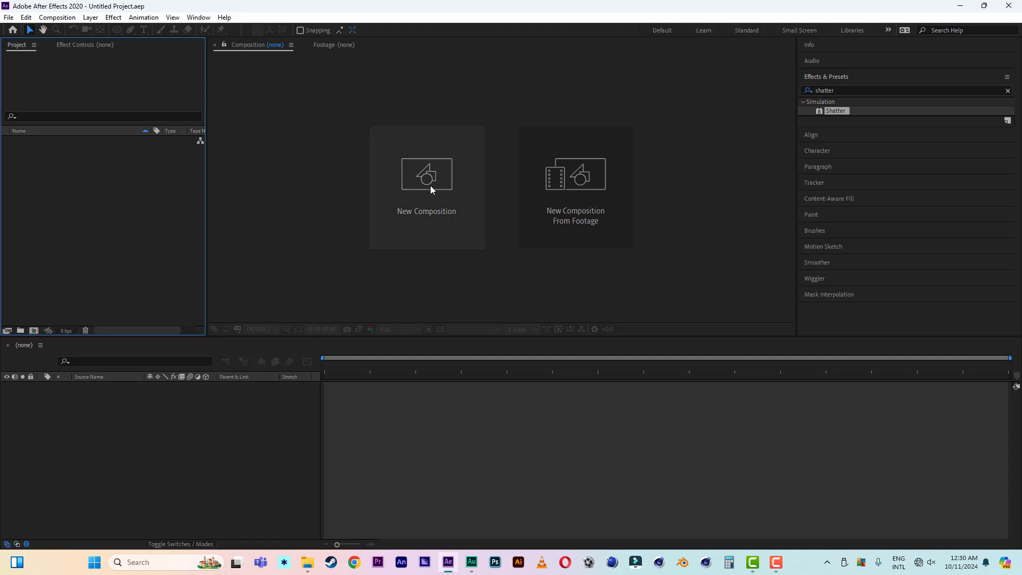
- Start a new composition with the HDTV 1080 29.97 preset and name it MAIN
left_click(429, 187)
left_click(497, 132)
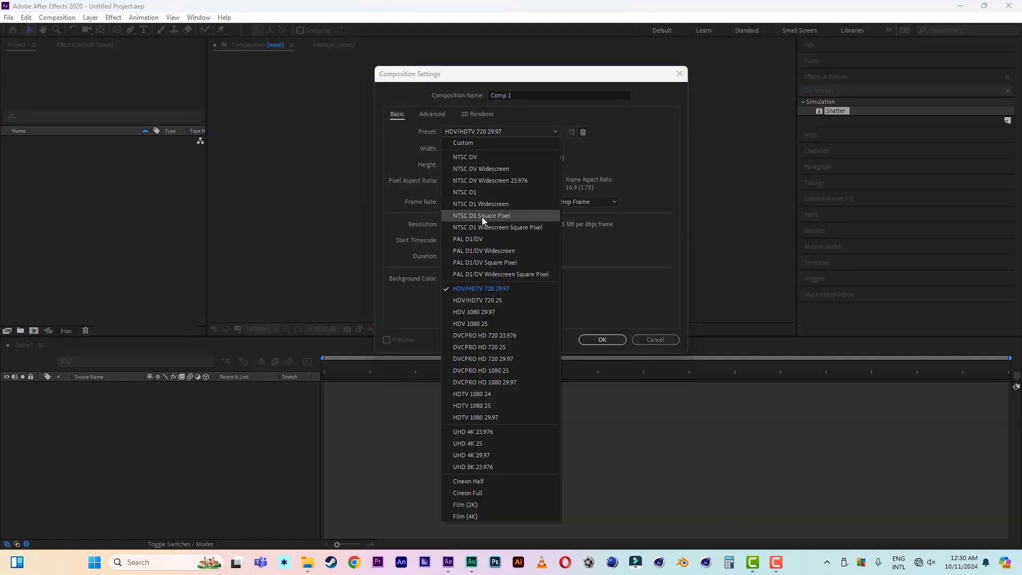
left_click(485, 417)
left_click_drag(517, 95, 463, 96)
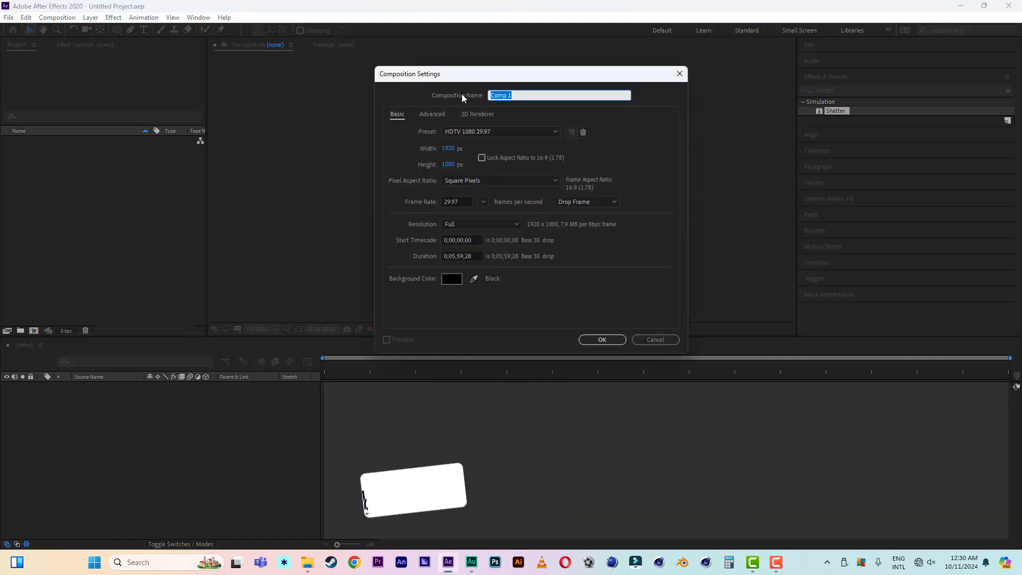
type("MAIN")
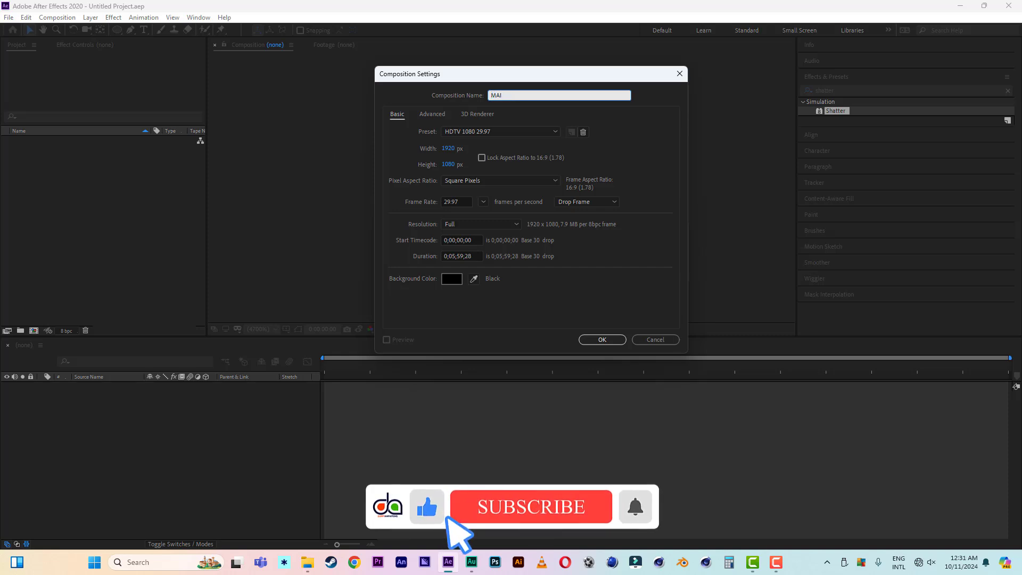
- Set the MAIN composition's duration to 0;00;10;00 and create it
left_click(451, 257)
key("Delete")
key("Delete")
type("10")
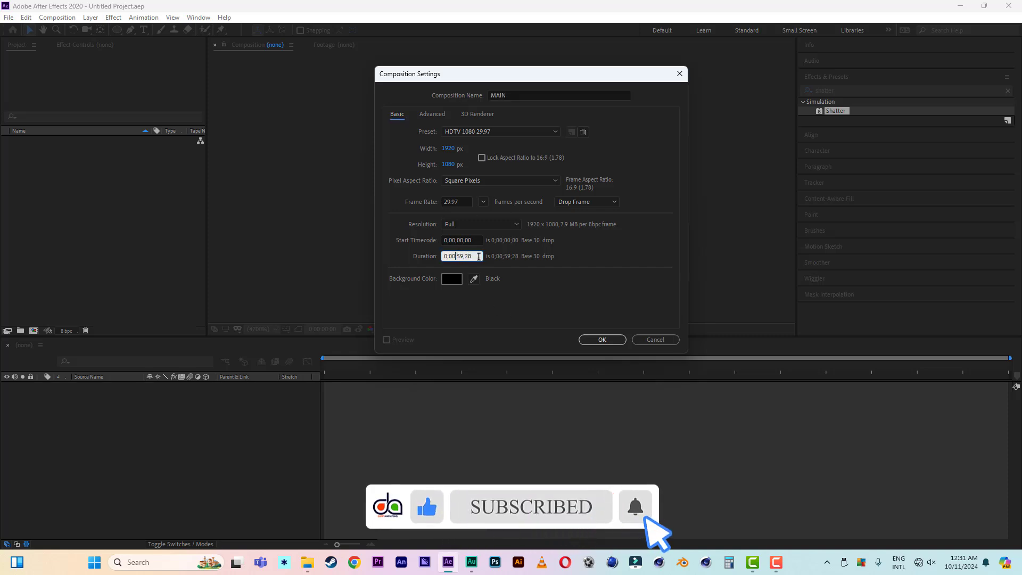
key("Delete")
key("Delete")
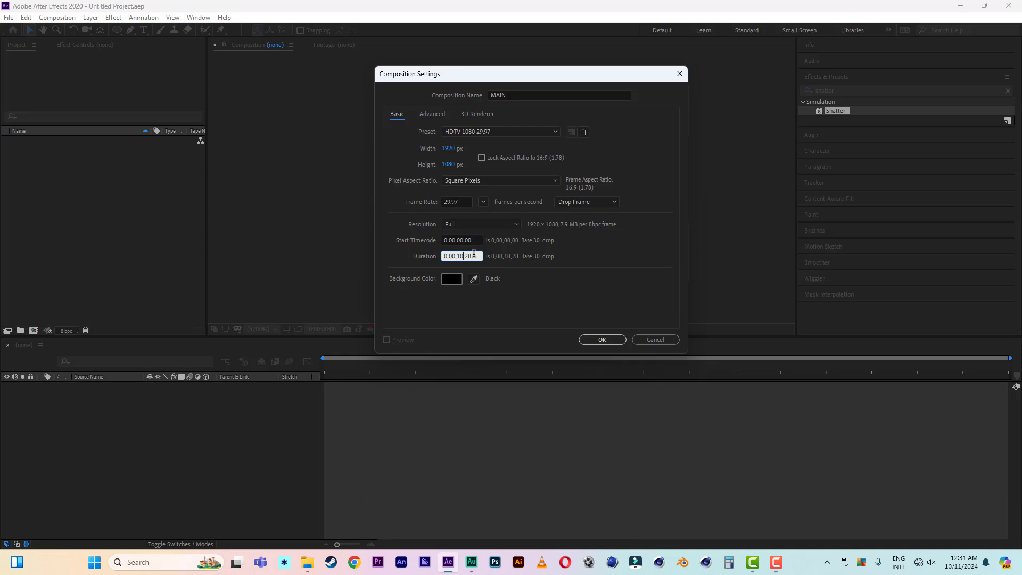
type("00")
key("Return")
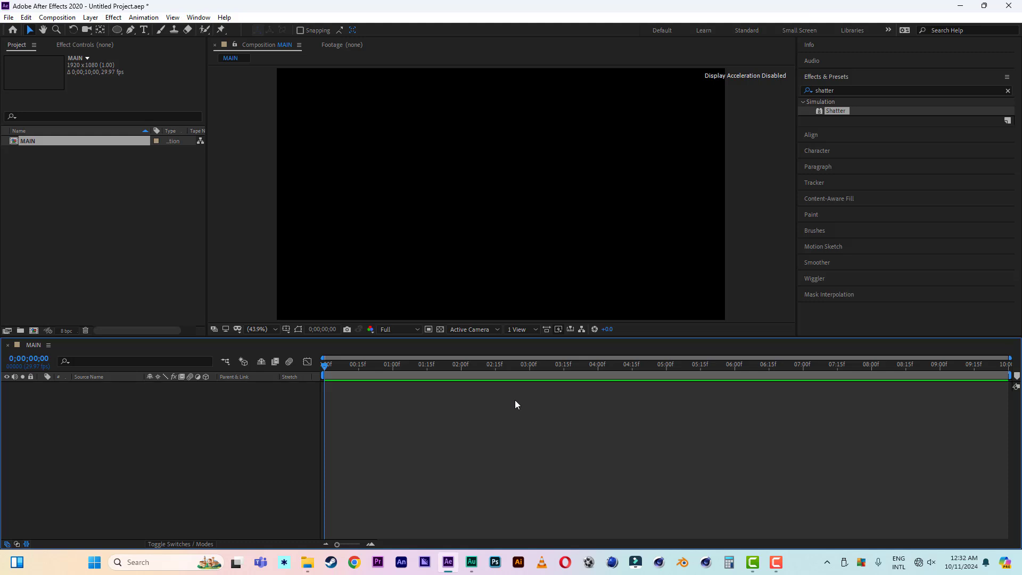
- Create a second composition 500 px wide and 500 px high, keeping the default name Comp 1
left_click(33, 330)
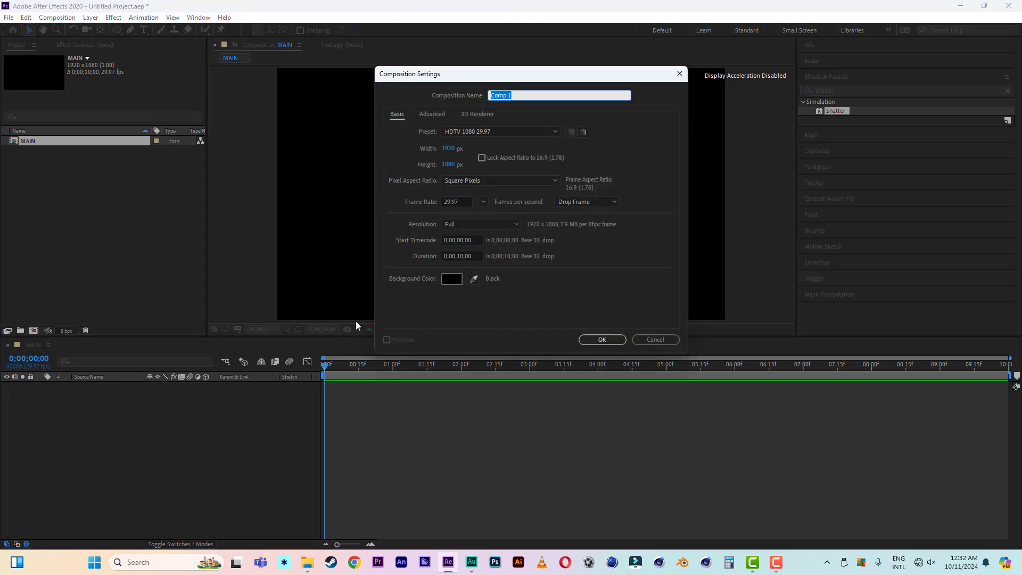
key("Tab")
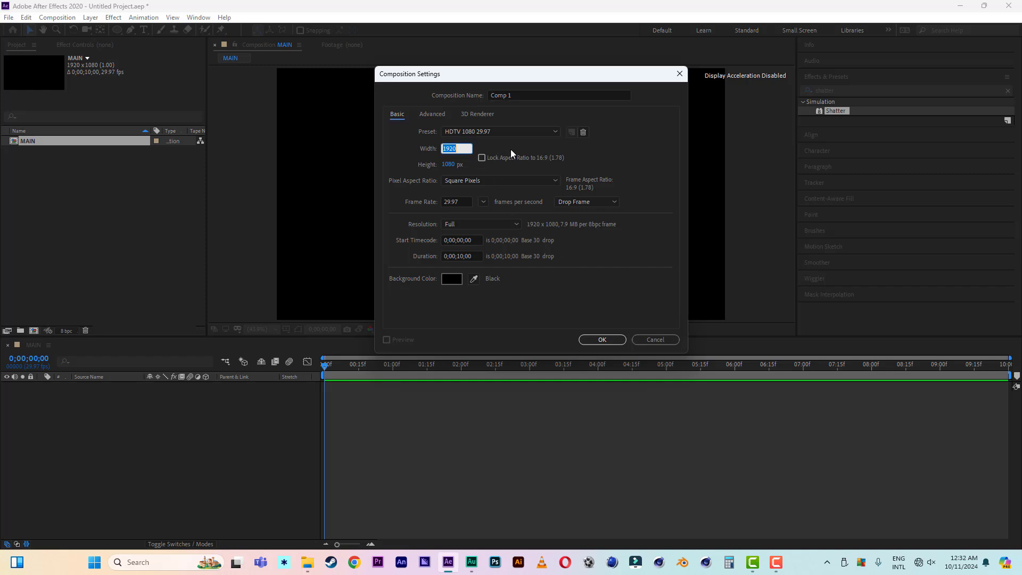
left_click(453, 152)
type("500")
left_click(447, 163)
type("5")
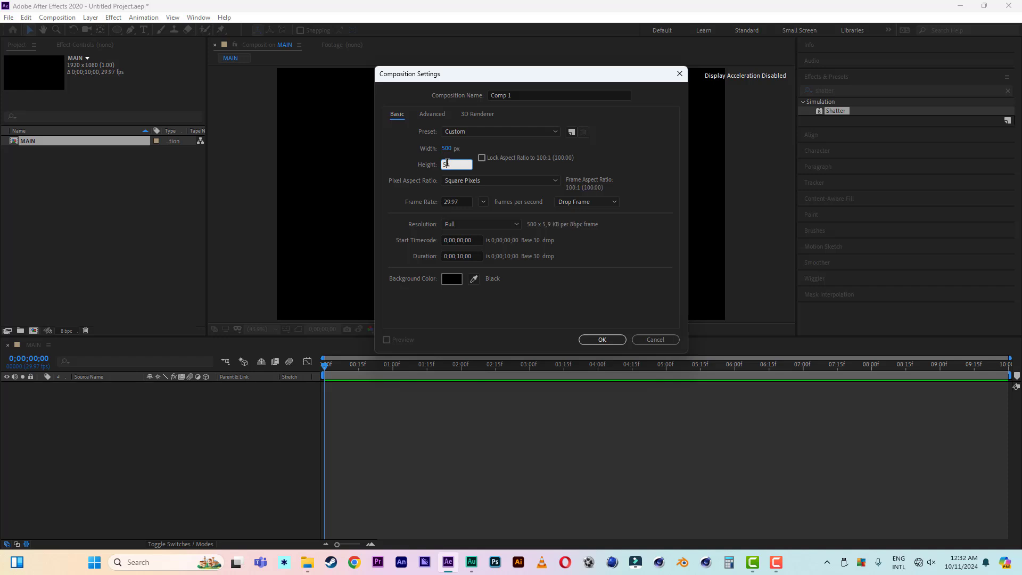
type("00")
left_click(600, 339)
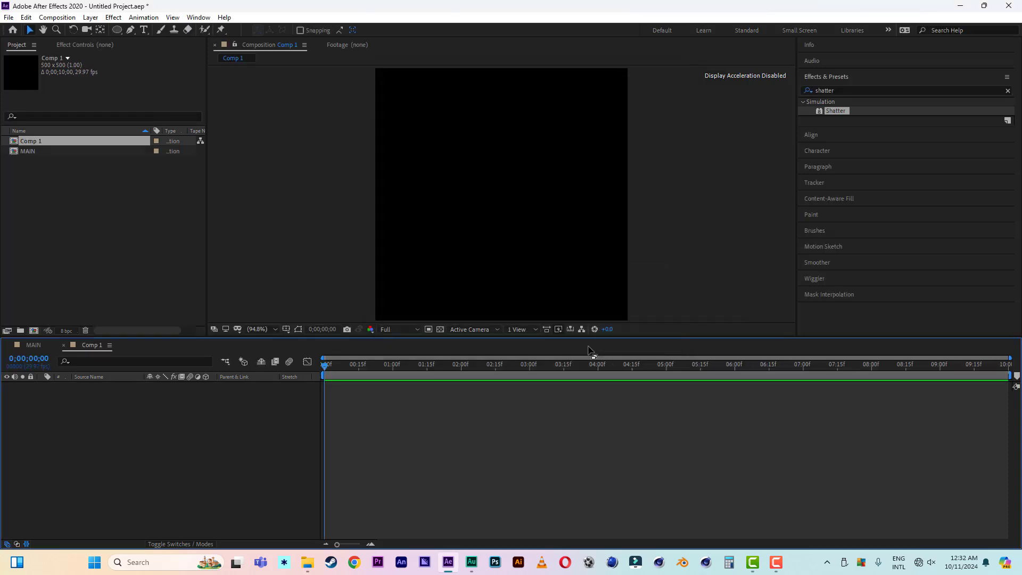
- Add a shape layer to Comp 1 containing a composition-sized ellipse with a 43 px red stroke
right_click(79, 463)
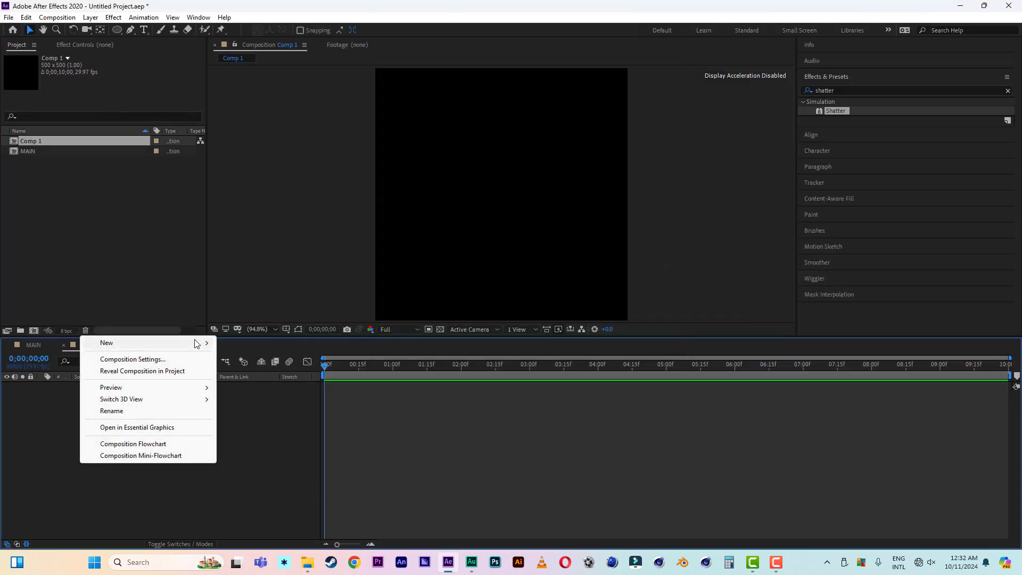
mouse_move(198, 342)
left_click(263, 418)
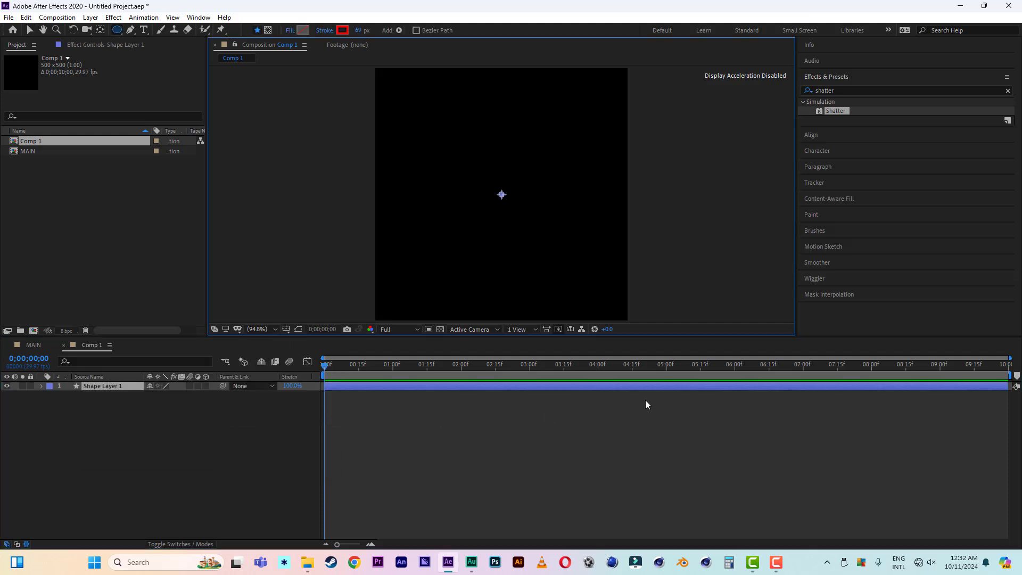
double_click(117, 31)
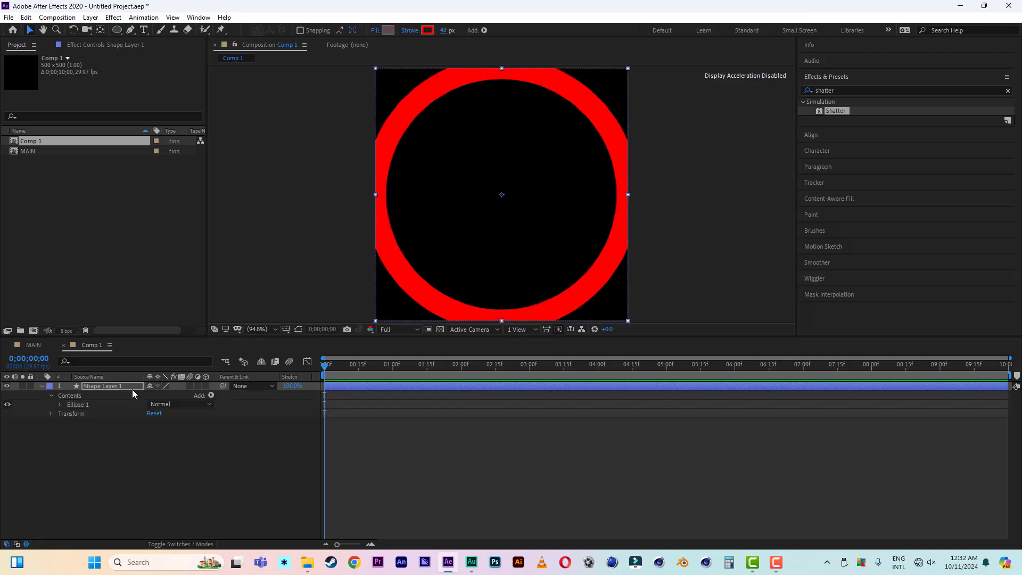
- Copy the circle's shape layer from Comp 1 and paste it into the MAIN composition
left_click(129, 386)
left_click(27, 17)
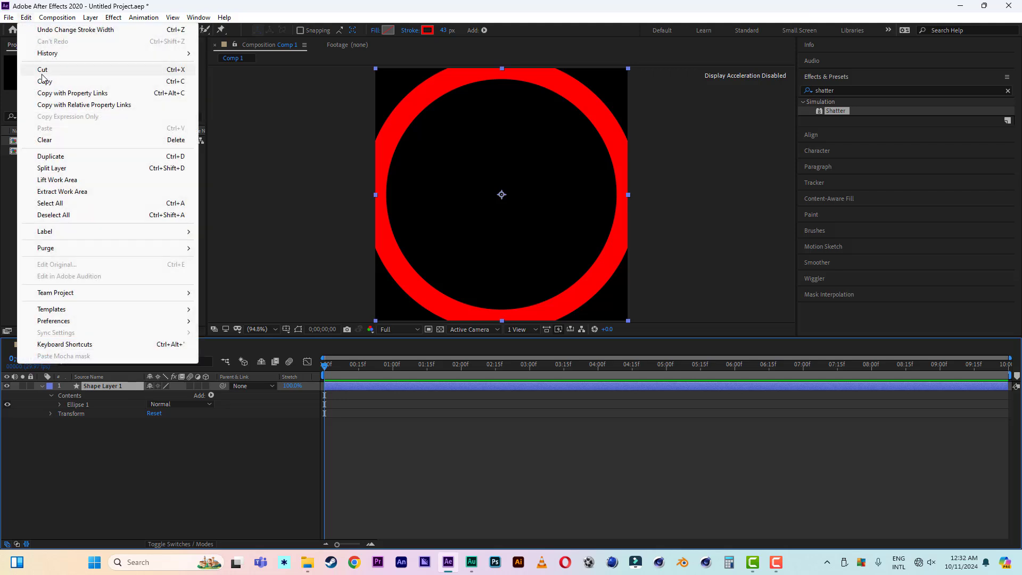
left_click(47, 81)
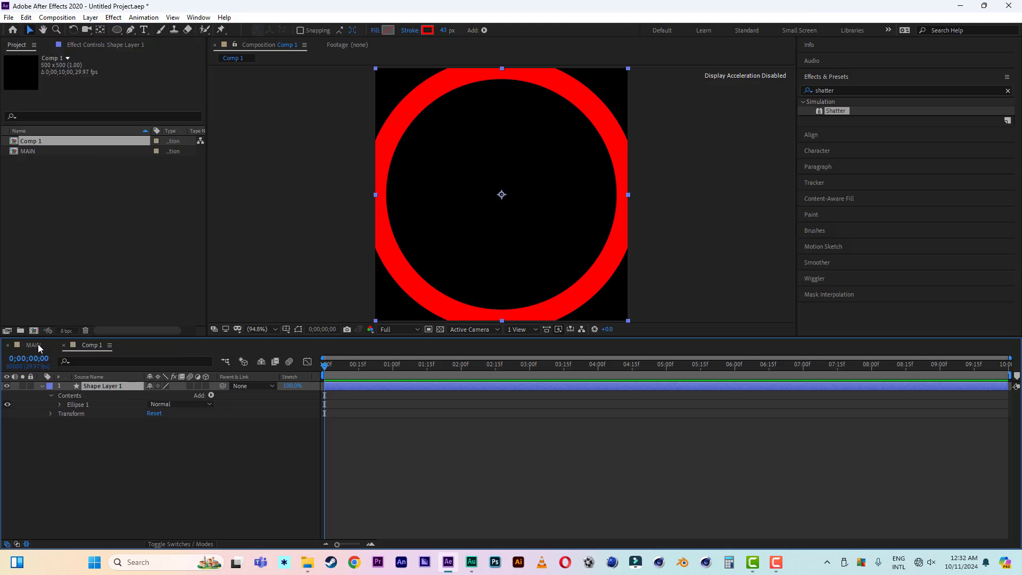
left_click(33, 346)
left_click(27, 18)
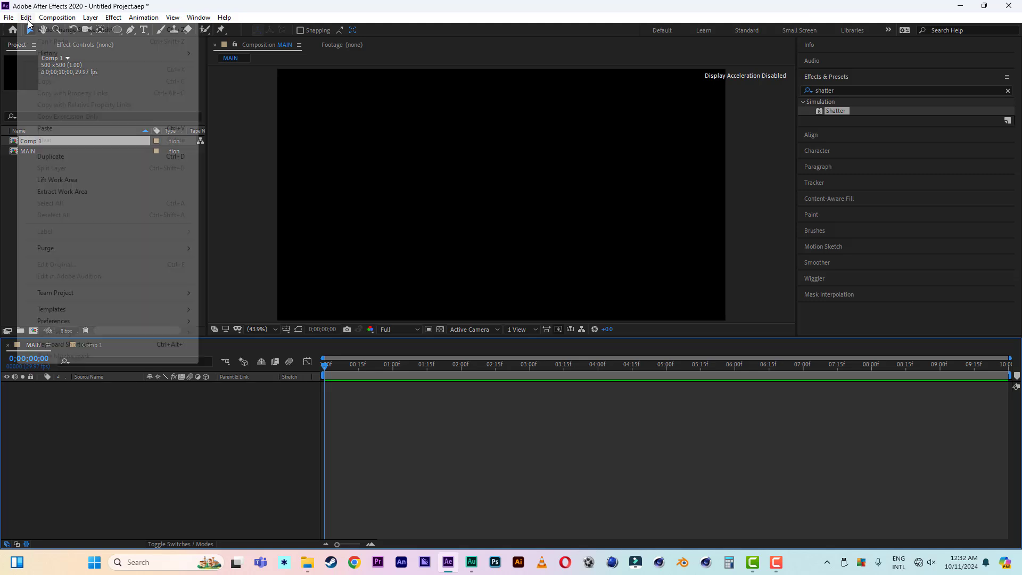
left_click(45, 129)
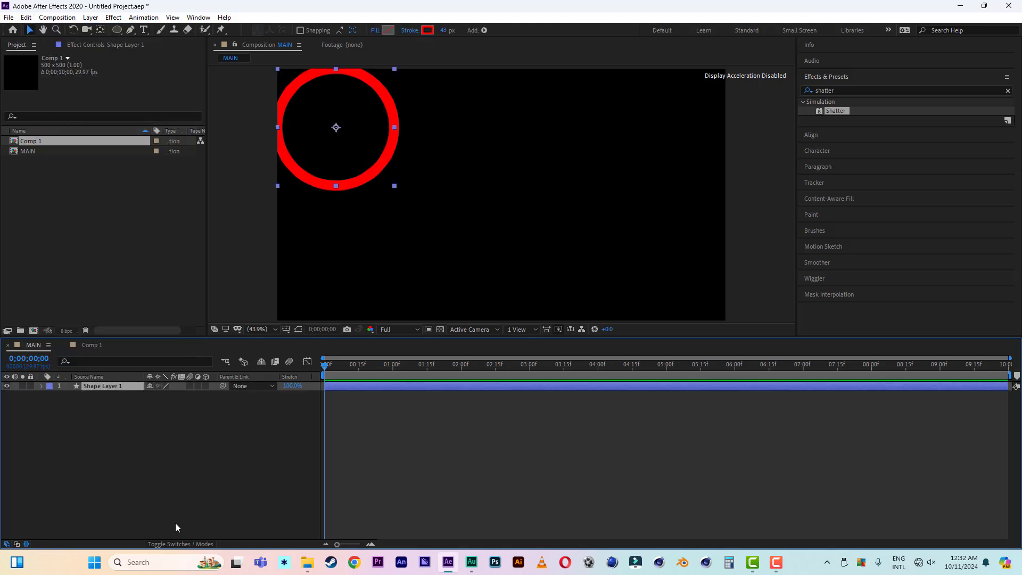
- Add a white 1920 x 1080 px solid layer to the MAIN composition
right_click(145, 469)
mouse_move(171, 348)
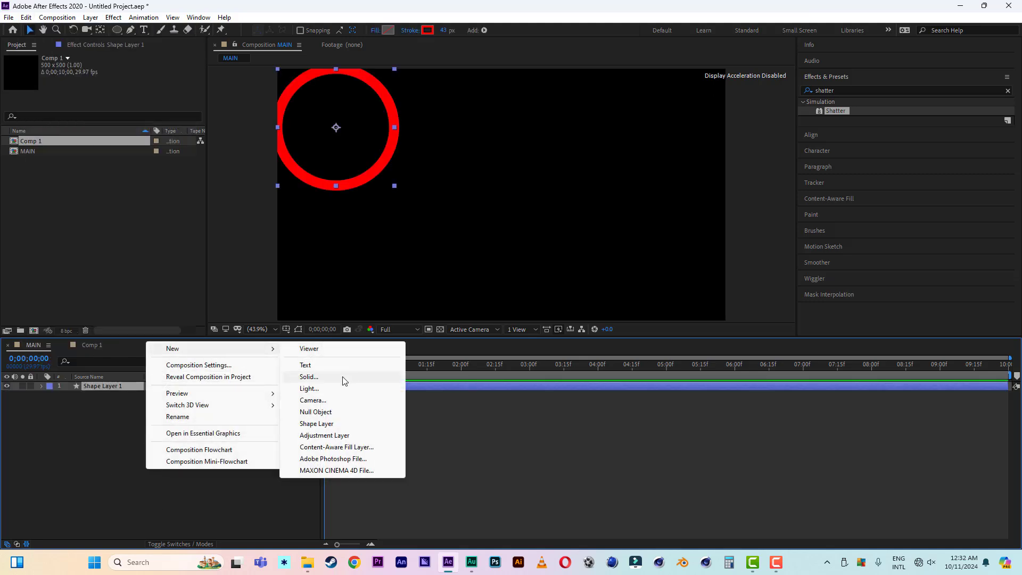
left_click(309, 376)
left_click(749, 330)
left_click(932, 317)
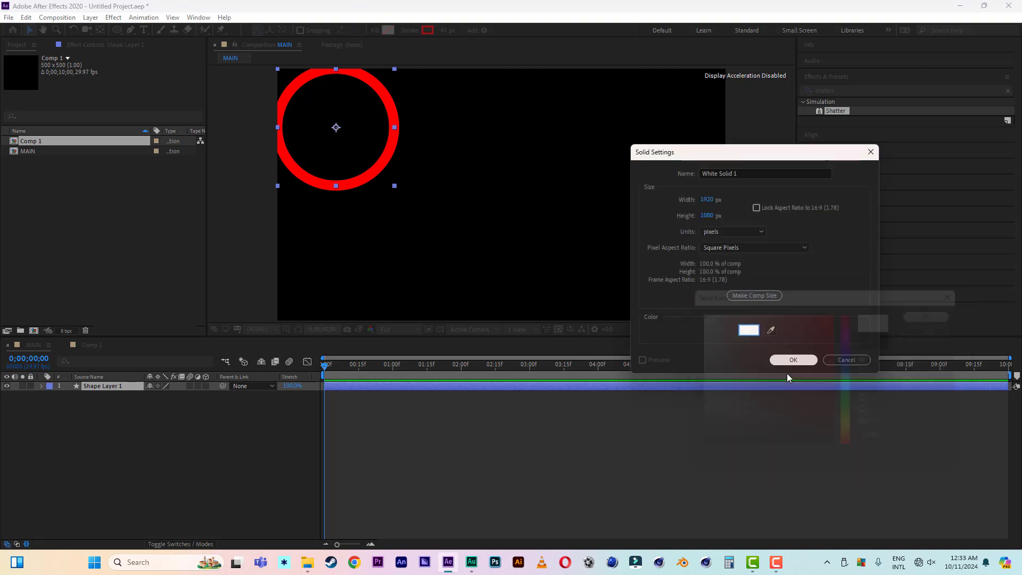
left_click(792, 360)
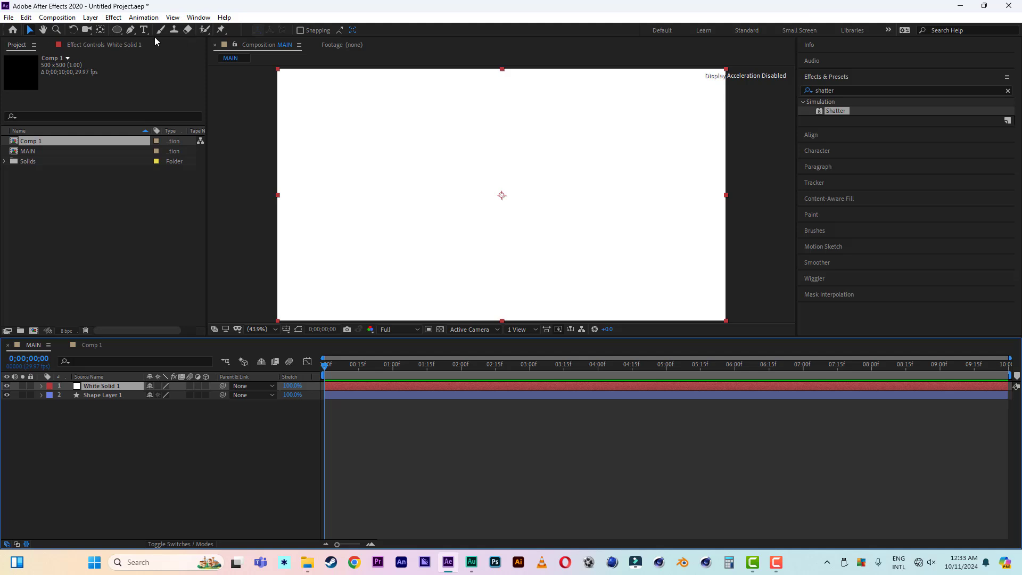
- Show the rulers and place one horizontal and one vertical guide through the solid's centre point
left_click(174, 18)
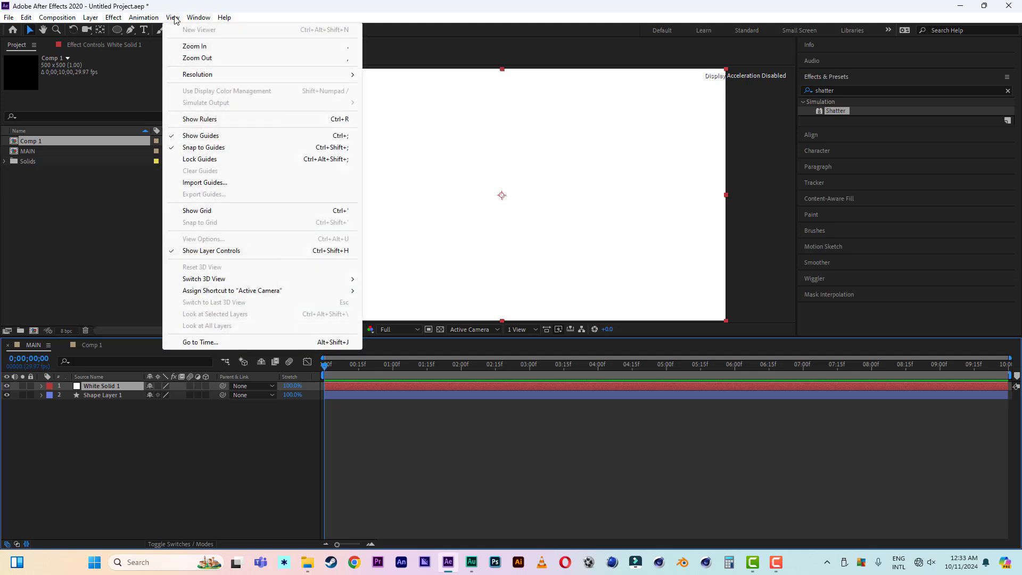
left_click(205, 121)
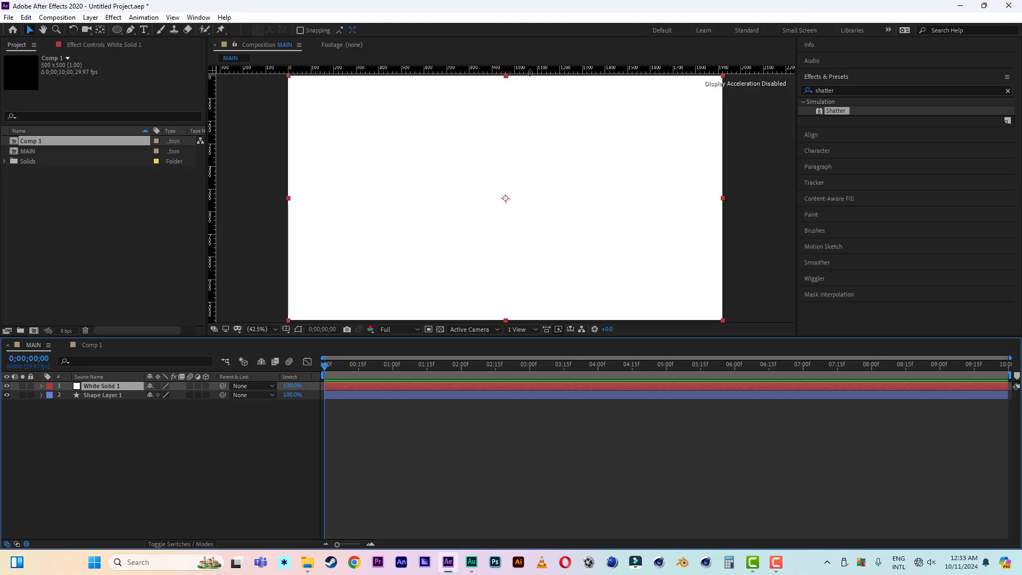
left_click_drag(530, 72, 533, 198)
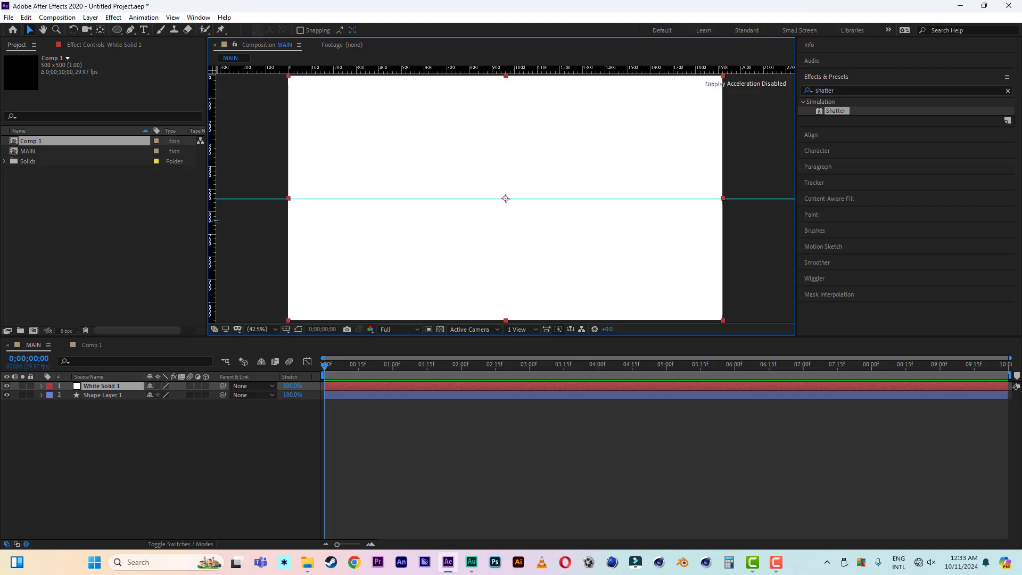
left_click_drag(212, 220, 505, 232)
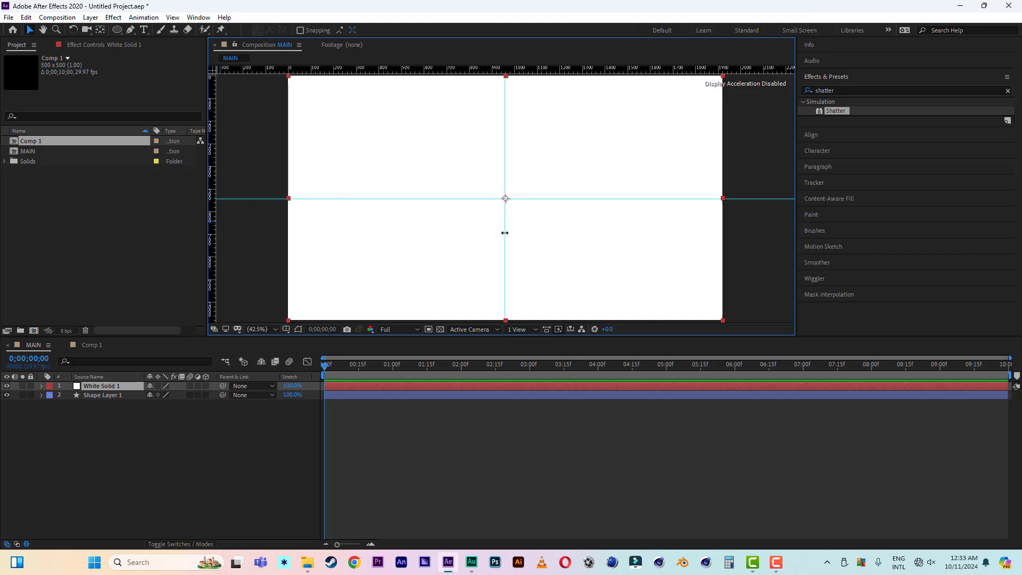
- Delete the white solid and move the circle so its centre sits on the guides' intersection
left_click(97, 386)
key("Delete")
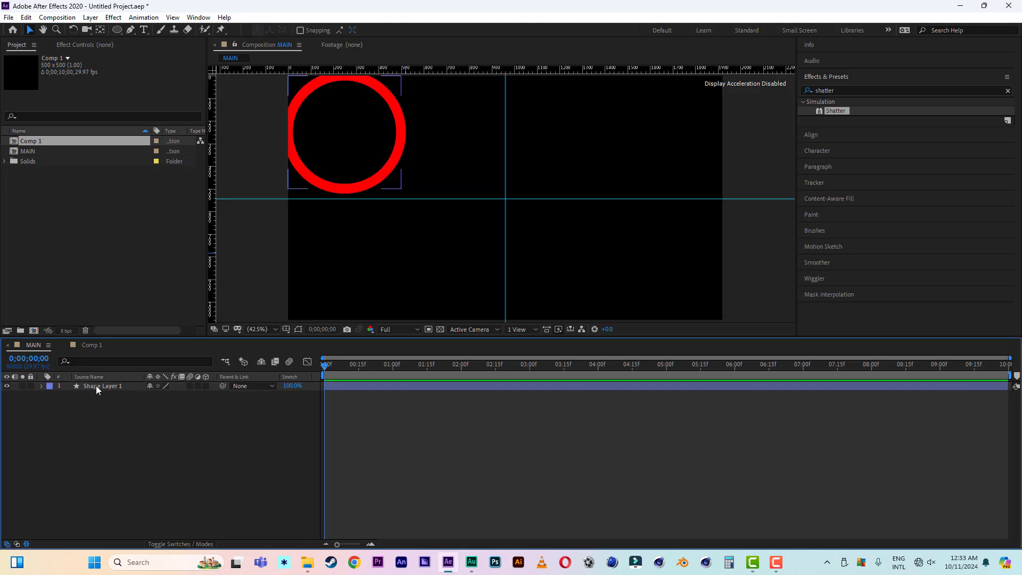
left_click(95, 385)
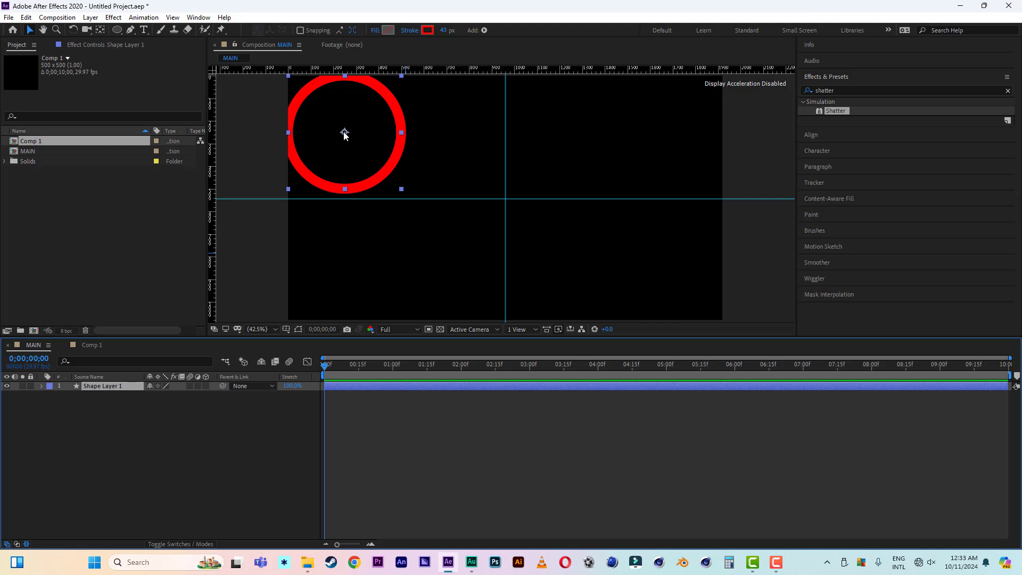
left_click_drag(345, 136, 512, 204)
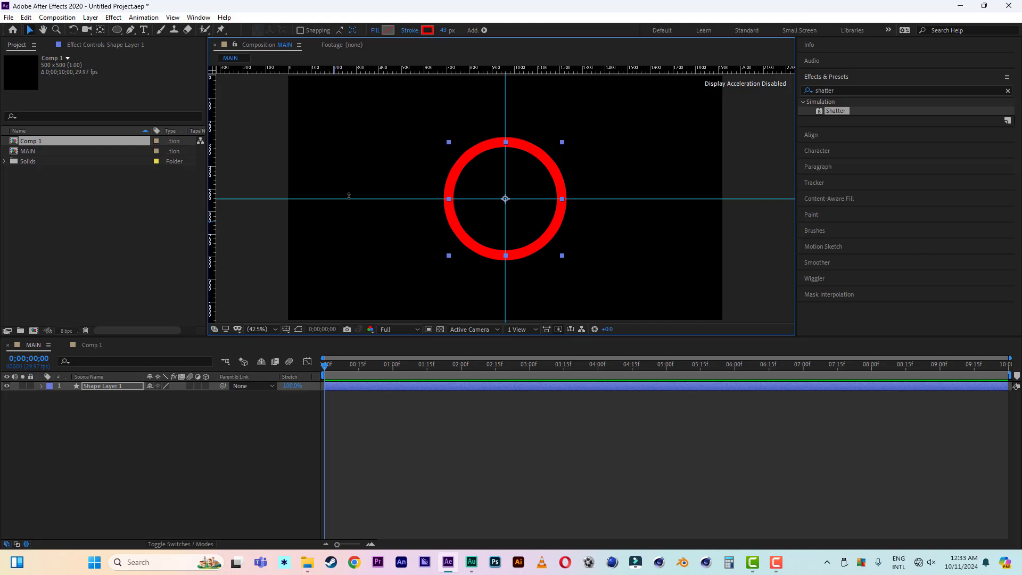
- Remove both the horizontal and the vertical guide from the composition view
left_click_drag(347, 198, 344, 39)
left_click_drag(504, 108, 504, 59)
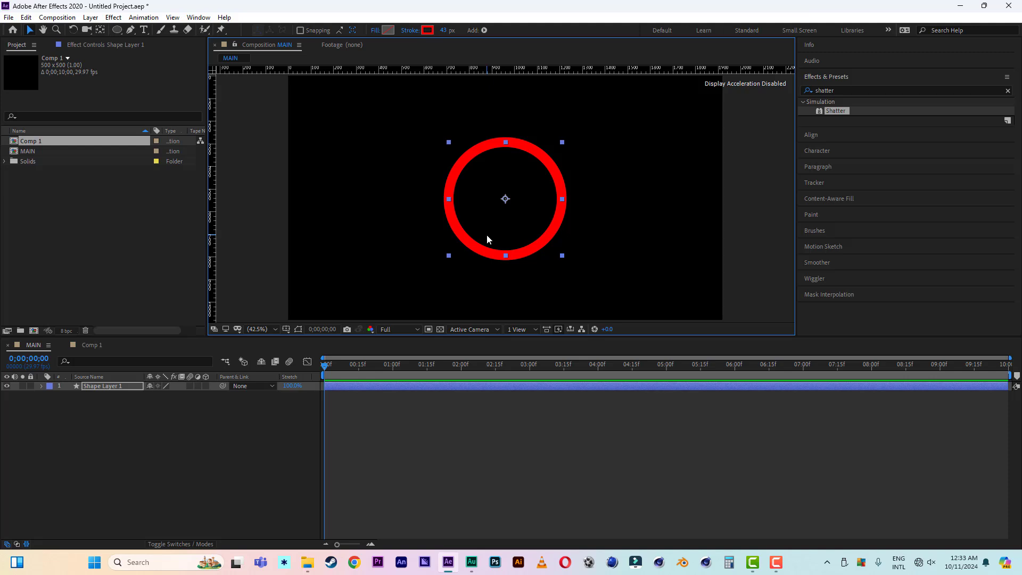
- Change the circle's stroke colour to white
left_click(428, 30)
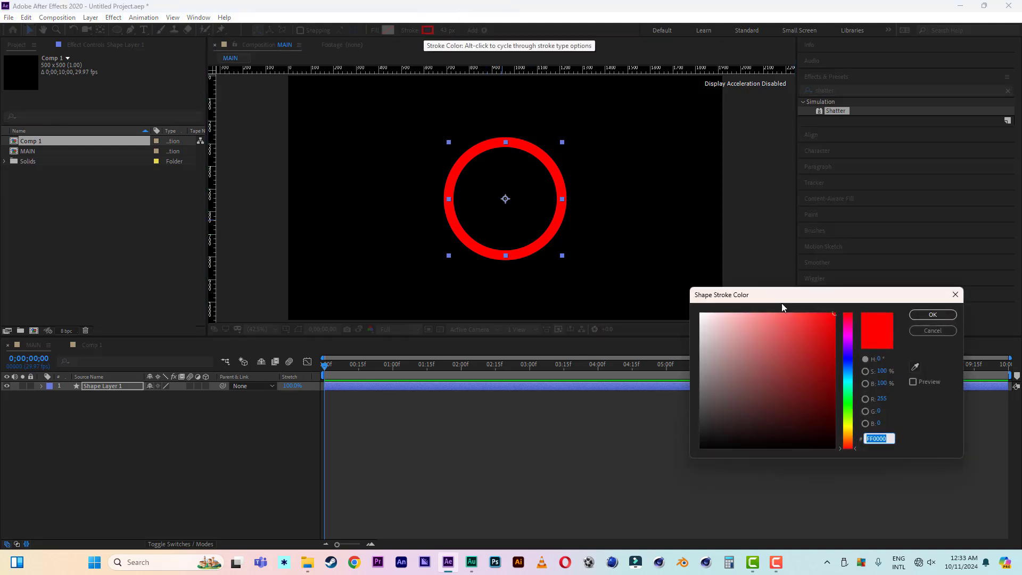
left_click(741, 328)
left_click(700, 313)
left_click(933, 314)
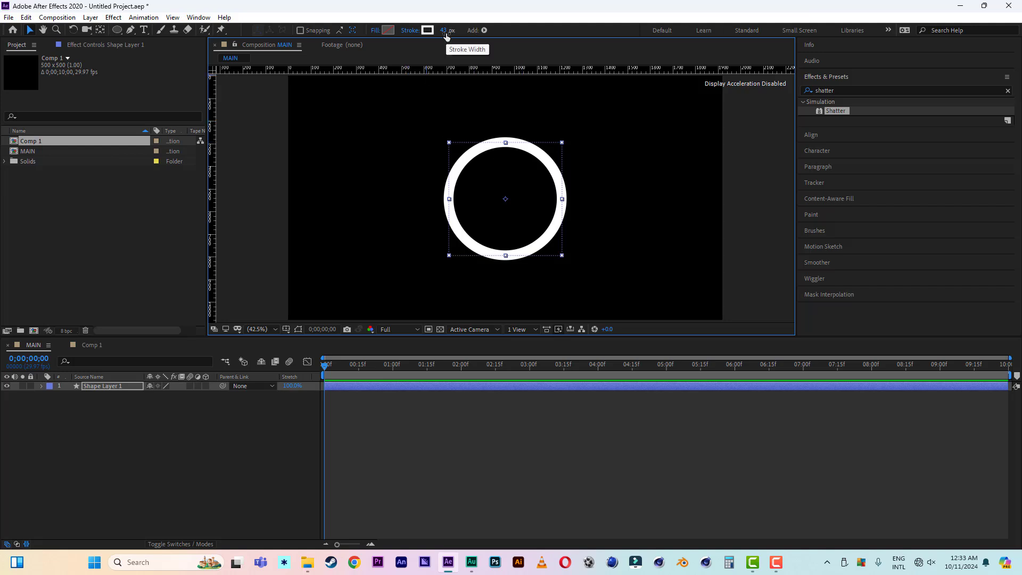
- Set the circle's stroke to None and its fill colour to white (FFFFFF)
left_click(410, 31)
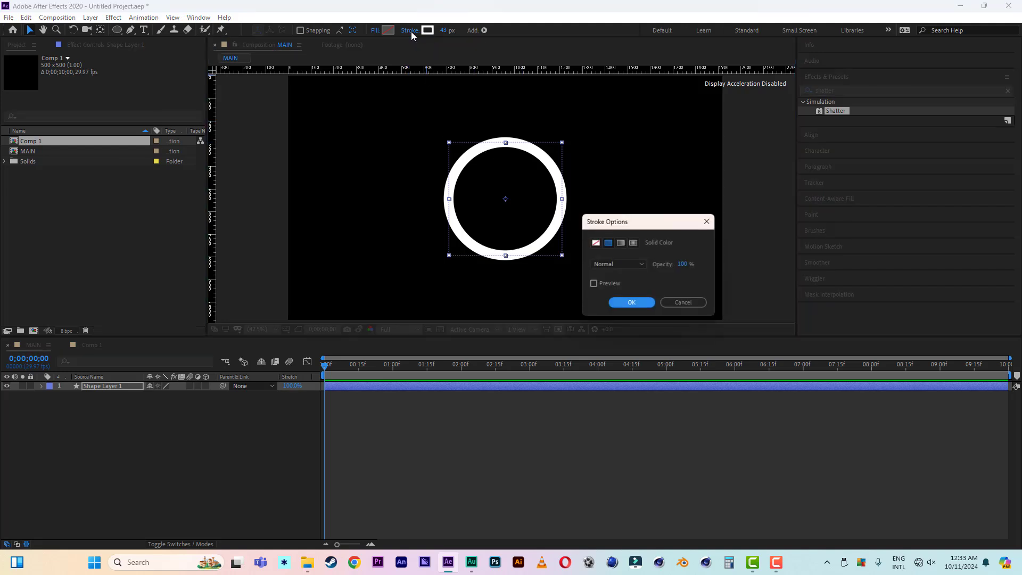
left_click(595, 243)
left_click(631, 303)
left_click(388, 30)
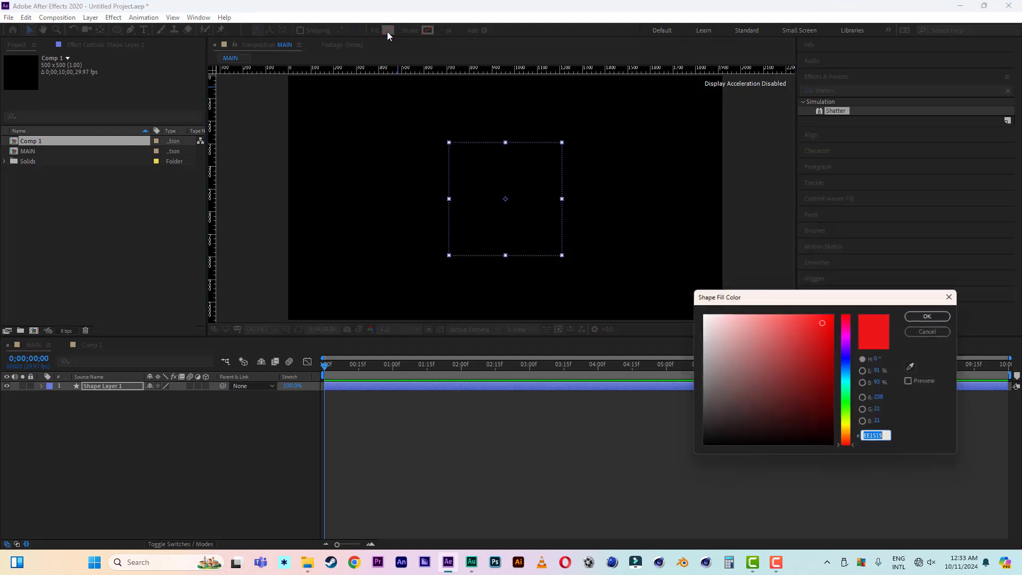
left_click_drag(708, 331, 654, 251)
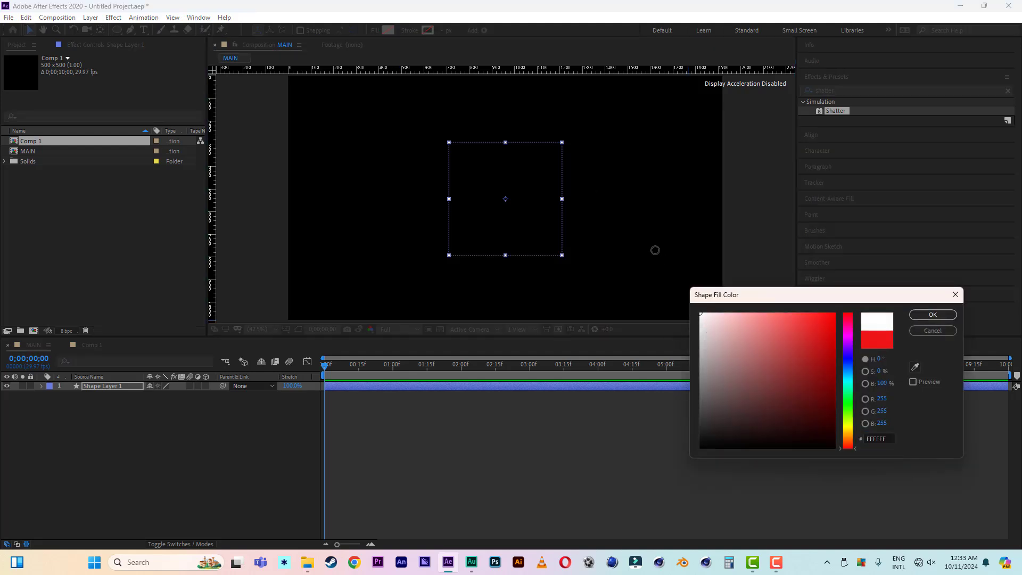
left_click(942, 315)
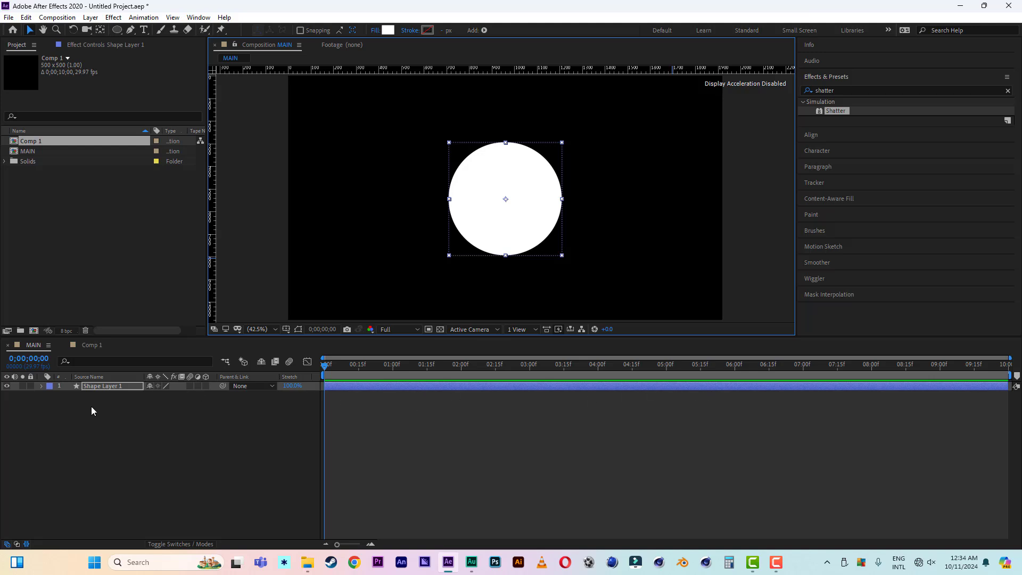
left_click(111, 387)
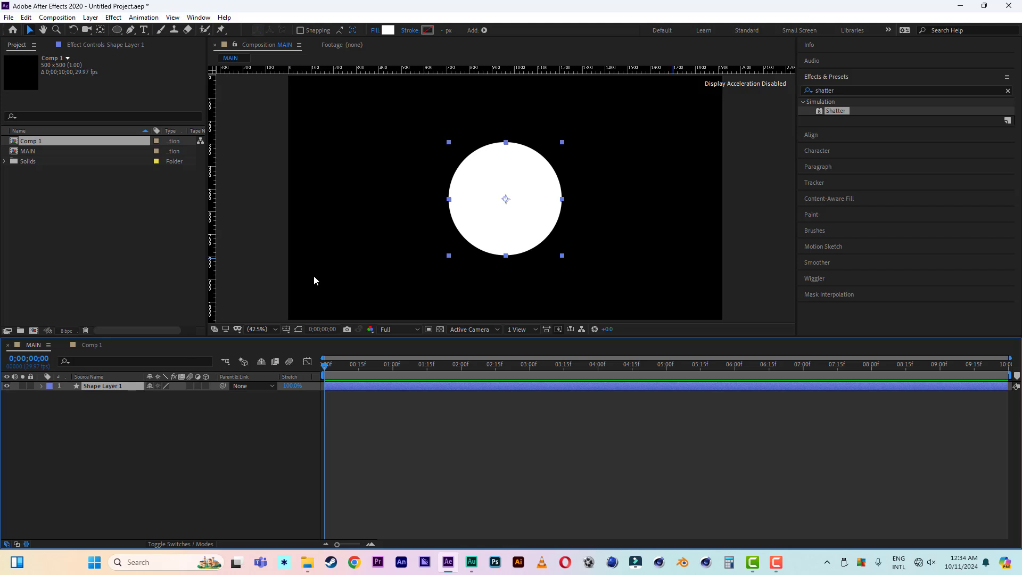
- Place guides through the circle's centre in both directions, one vertical guide on either side of it, and a horizontal guide near the frame's upper edge
left_click_drag(493, 68, 531, 199)
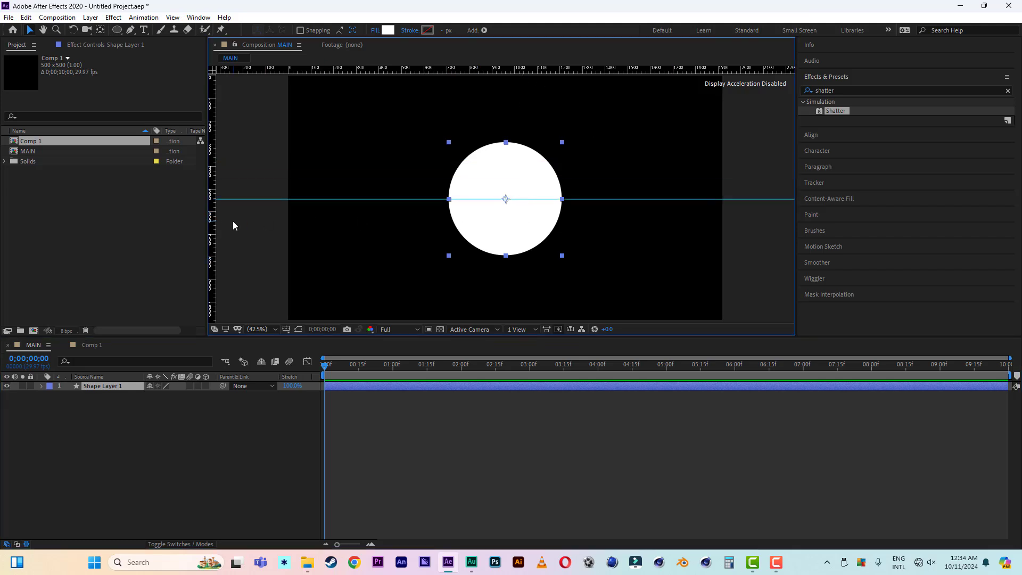
left_click_drag(212, 225, 506, 241)
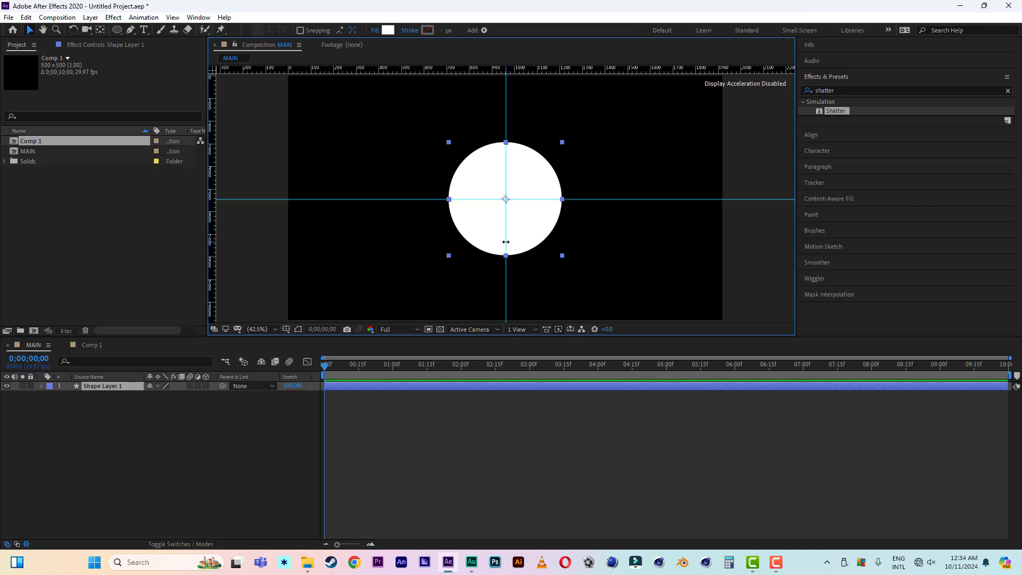
left_click_drag(213, 225, 371, 235)
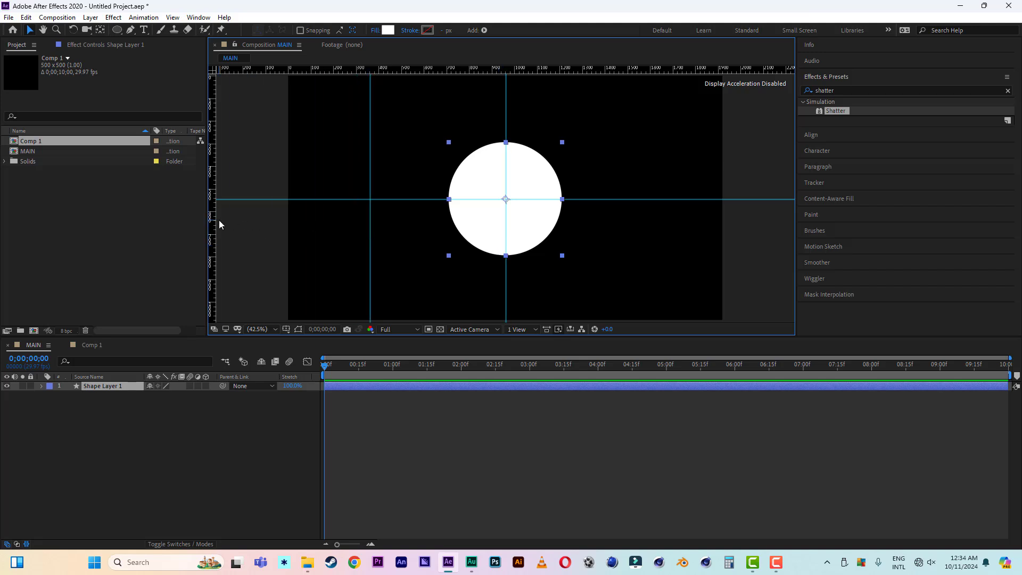
left_click_drag(219, 224, 639, 240)
left_click_drag(533, 69, 533, 78)
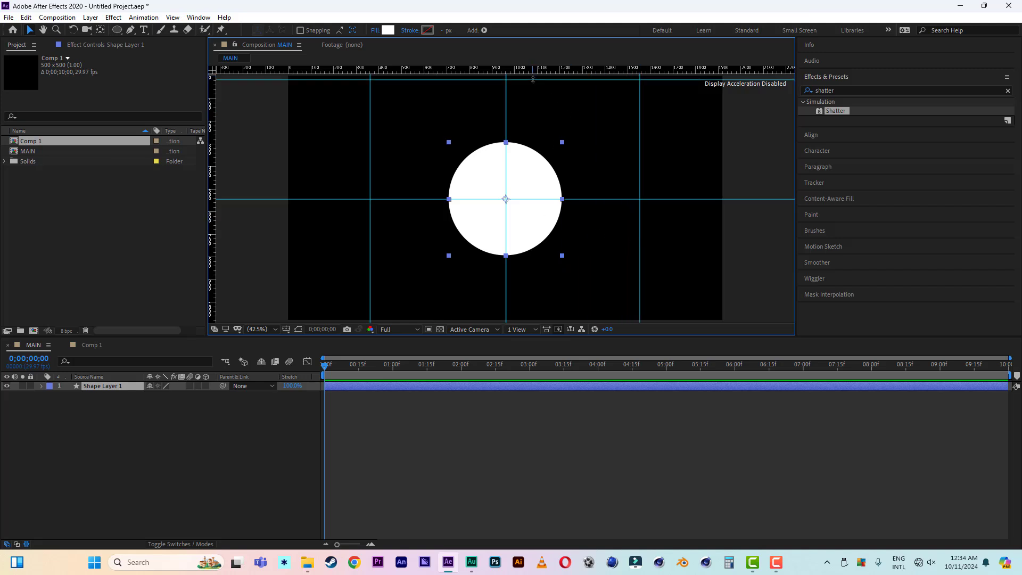
- Create a new shape layer and draw an open three-point Pen path from one outer guide over the upper centre intersection to the other outer guide
right_click(124, 444)
mouse_move(192, 325)
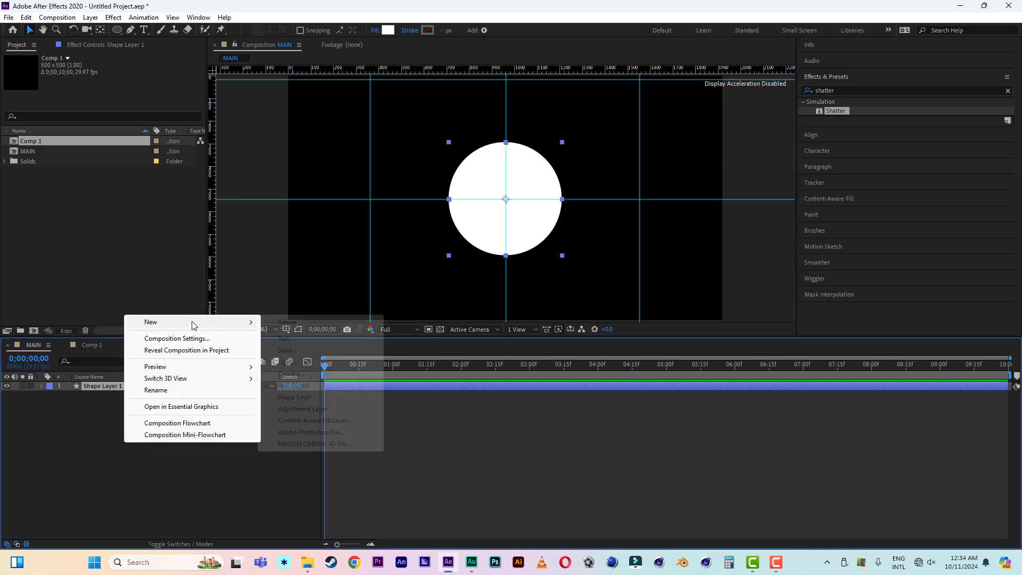
left_click(302, 400)
key("q")
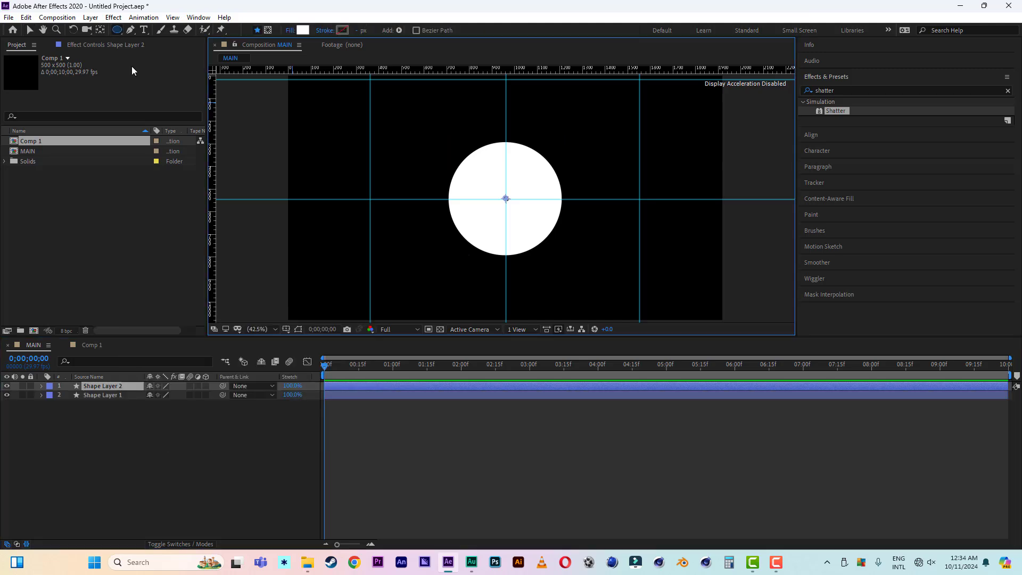
left_click(131, 31)
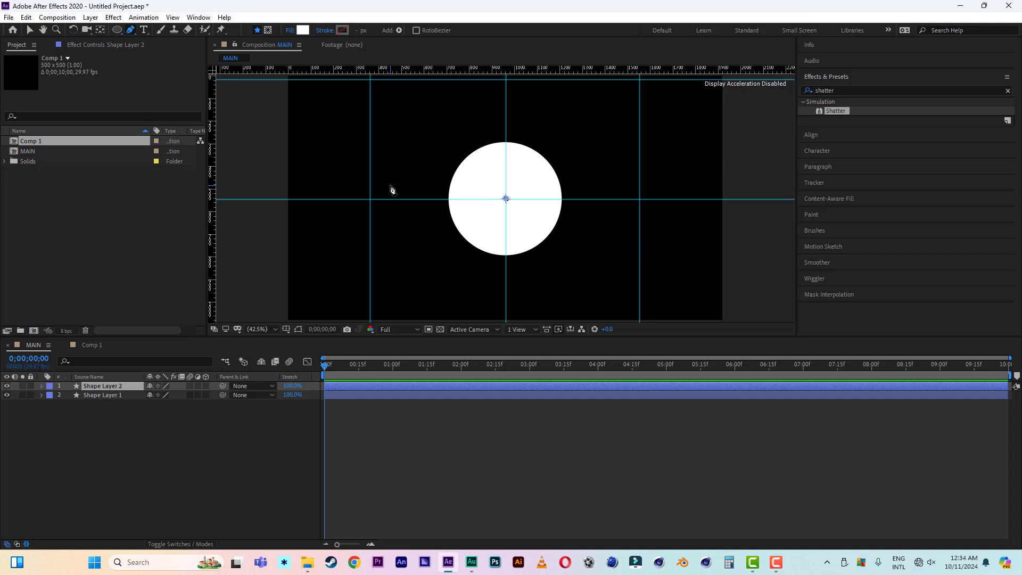
left_click(372, 196)
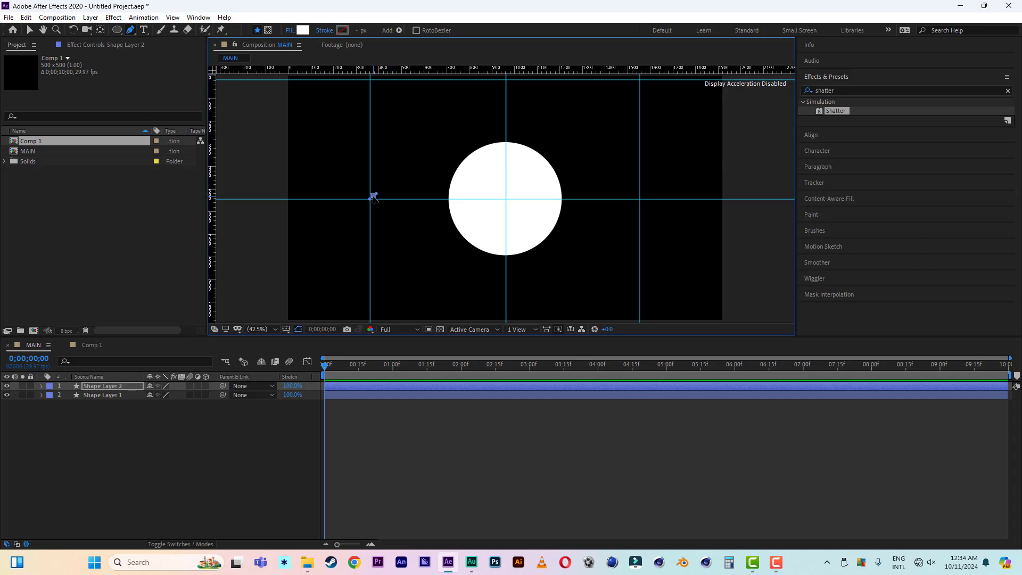
left_click(506, 79)
left_click(638, 199)
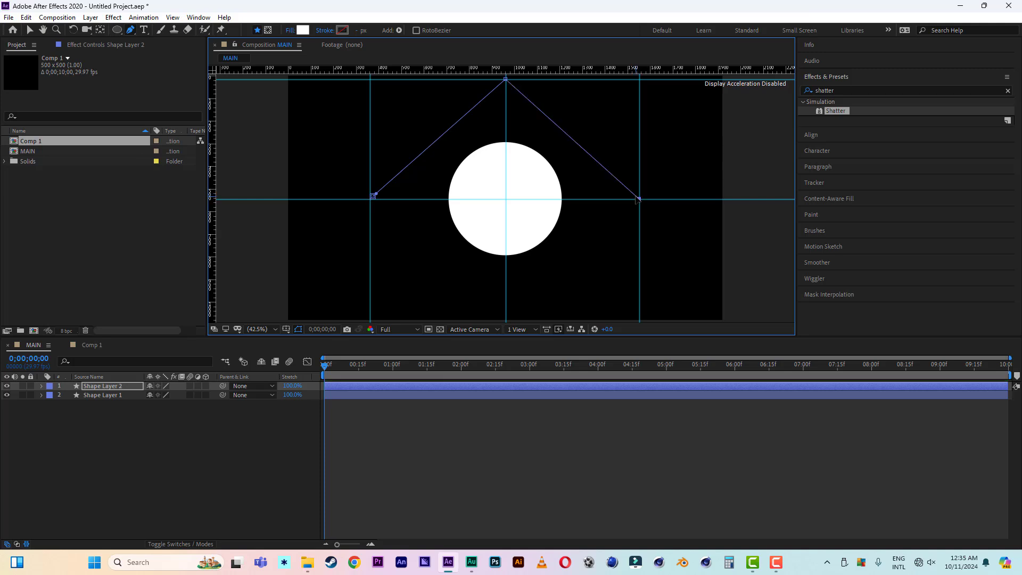
- Set the peaked path's fill to None and give it a white stroke 43 px wide
left_click(287, 30)
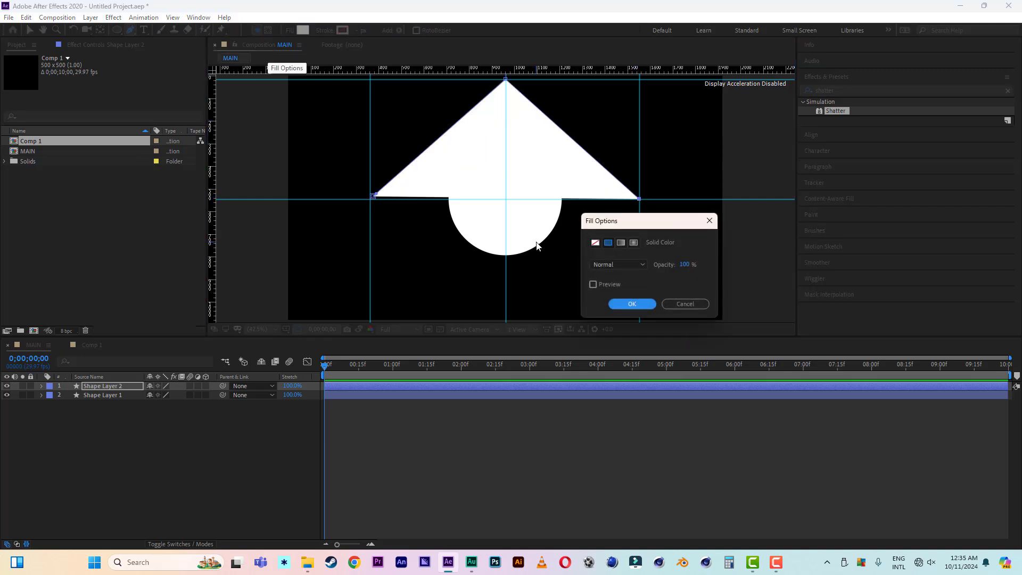
left_click(589, 242)
left_click(632, 303)
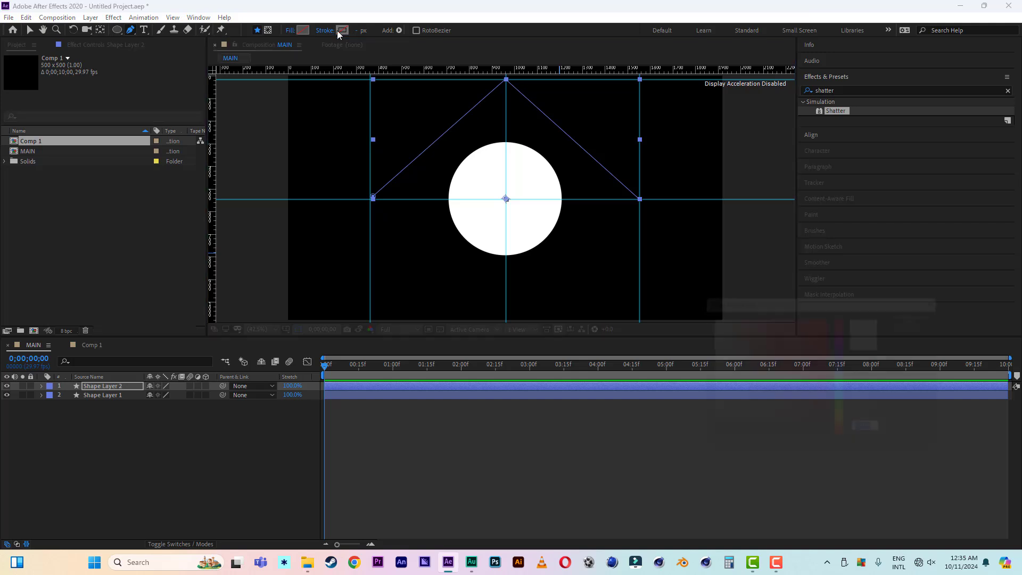
left_click(337, 30)
left_click(924, 316)
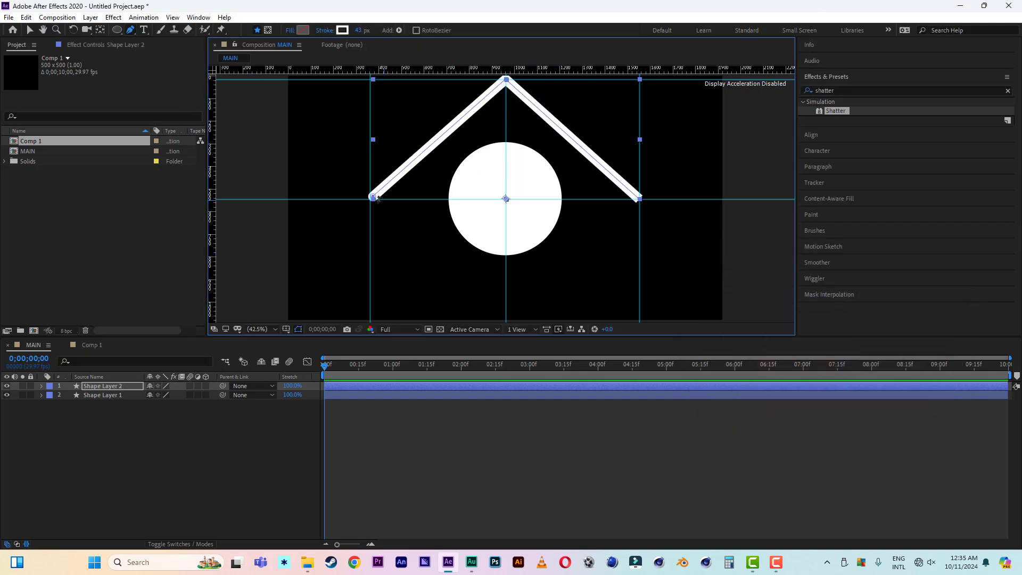
- Convert the path's peak point to a smooth vertex with horizontal handles, bending the path into a semicircular arc above the circle
left_click(136, 34)
left_click_drag(136, 34, 180, 63)
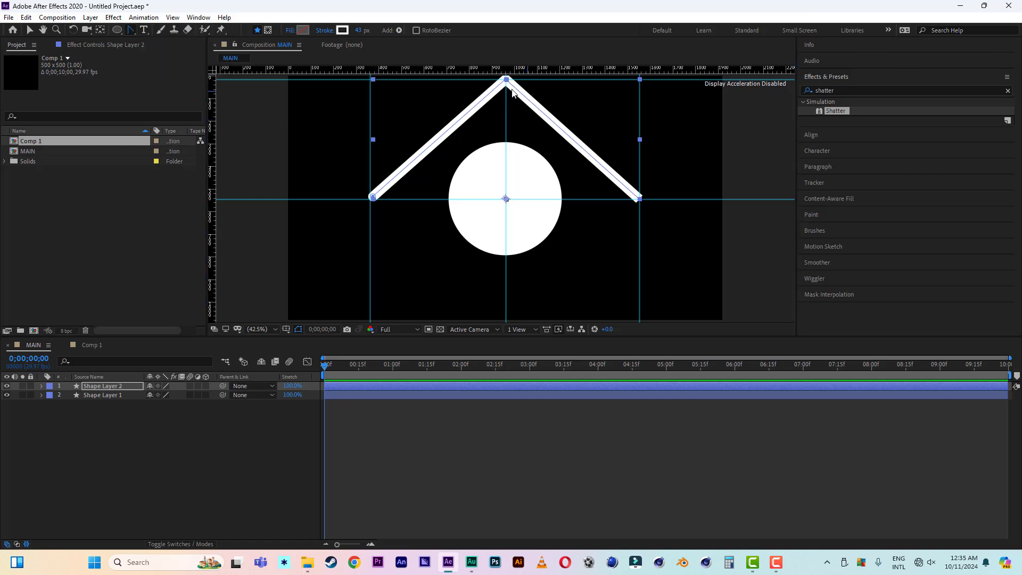
left_click_drag(507, 81, 627, 88)
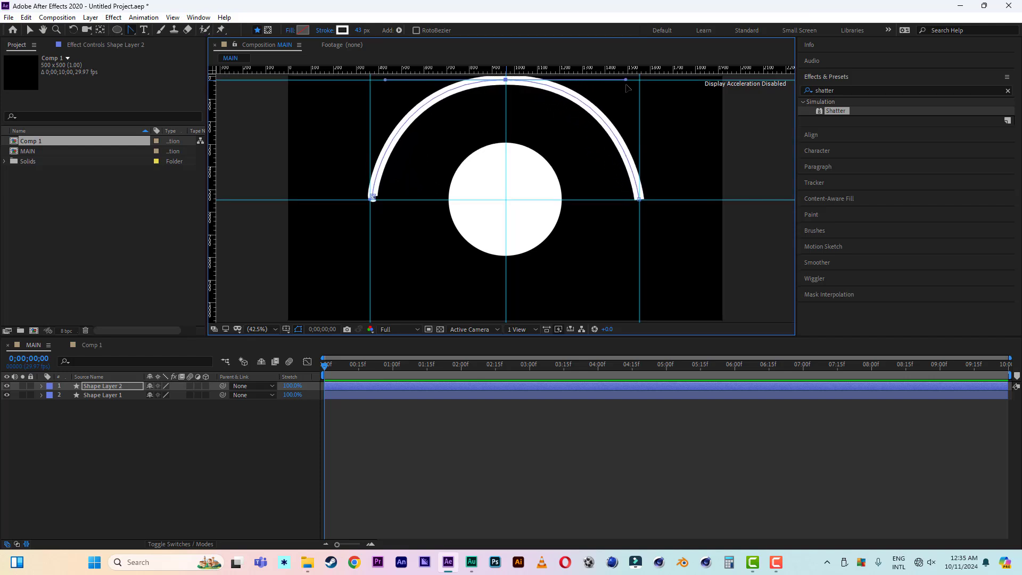
left_click(373, 197)
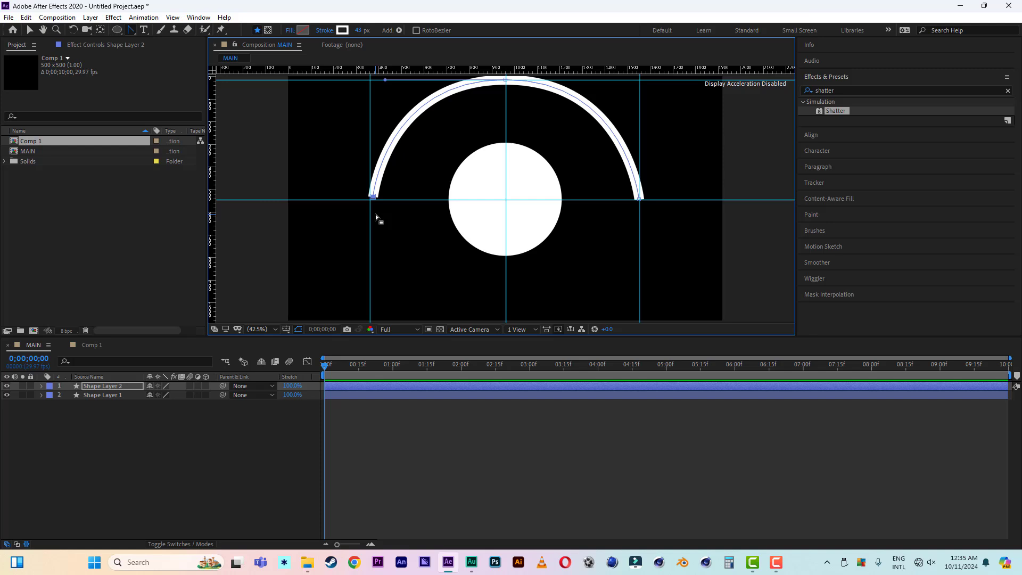
- Nudge the arc slightly down from the frame's upper edge and widen its stroke to 71 px
left_click(29, 30)
left_click(534, 116)
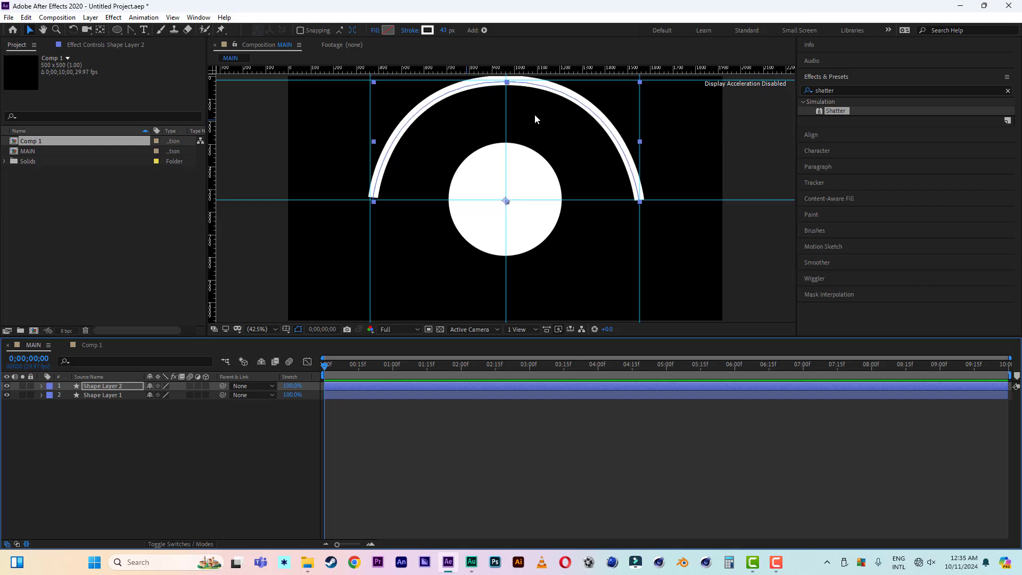
key("Down")
key("Down")
key("Down")
key("Down")
key("Down")
key("Down")
key("Down")
key("Down")
key("Down")
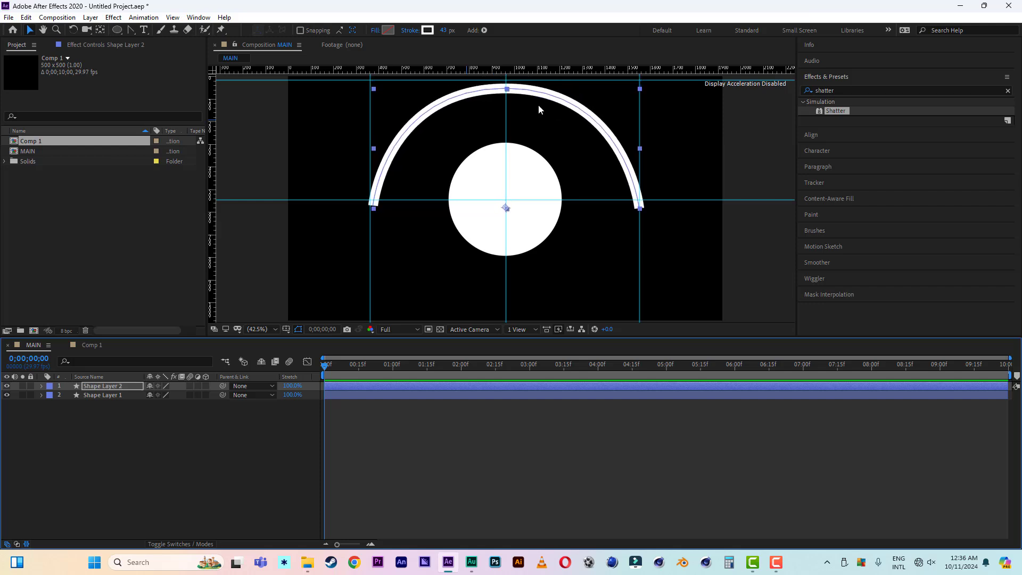
left_click_drag(449, 33, 461, 31)
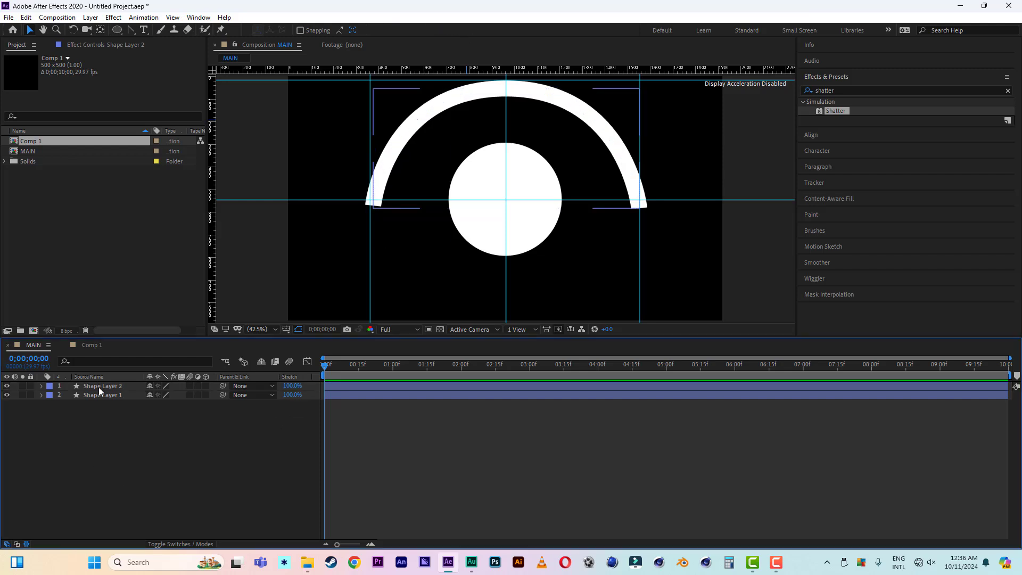
- Turn both shape layers into 3D layers
left_click(105, 429)
key("ctrl+a")
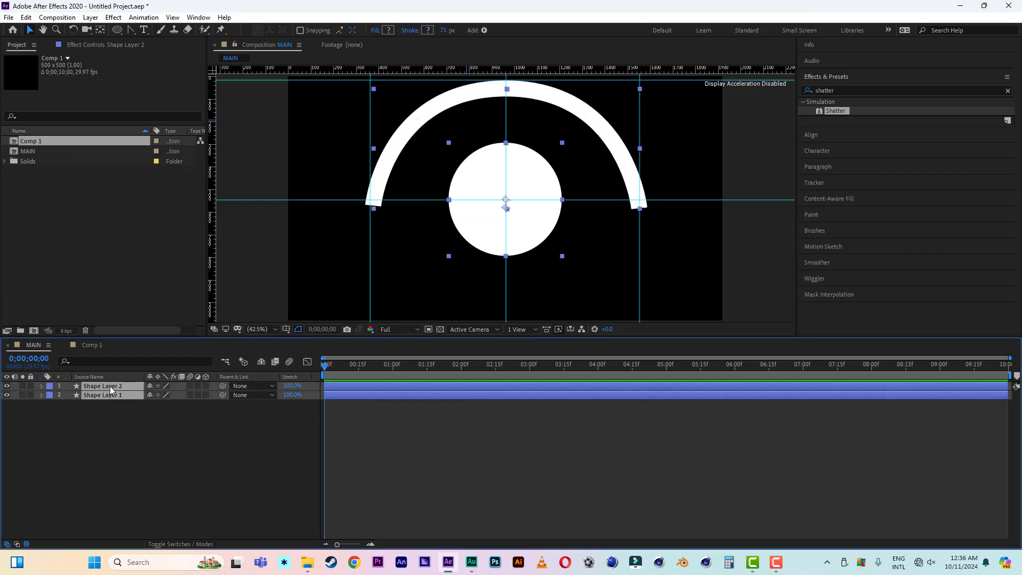
left_click(207, 386)
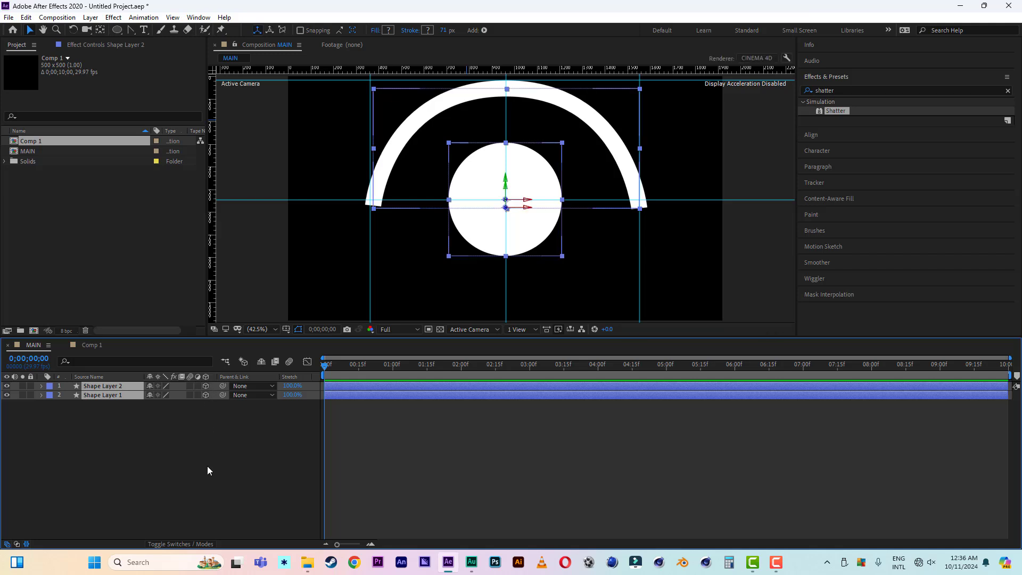
- Set the X Rotation of Shape Layer 2 and Shape Layer 1 to -90° each, then collapse their properties
key("r")
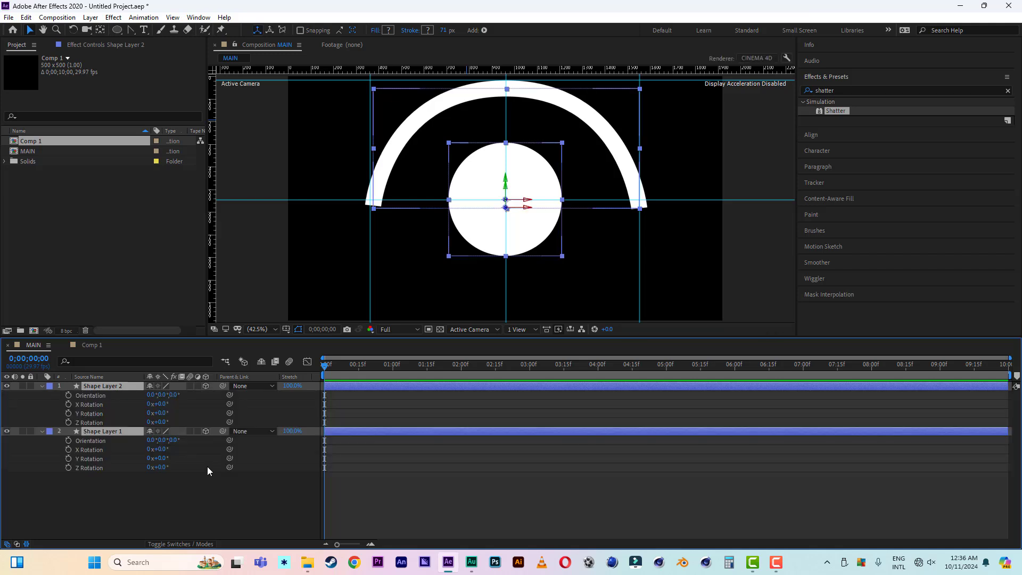
left_click(148, 498)
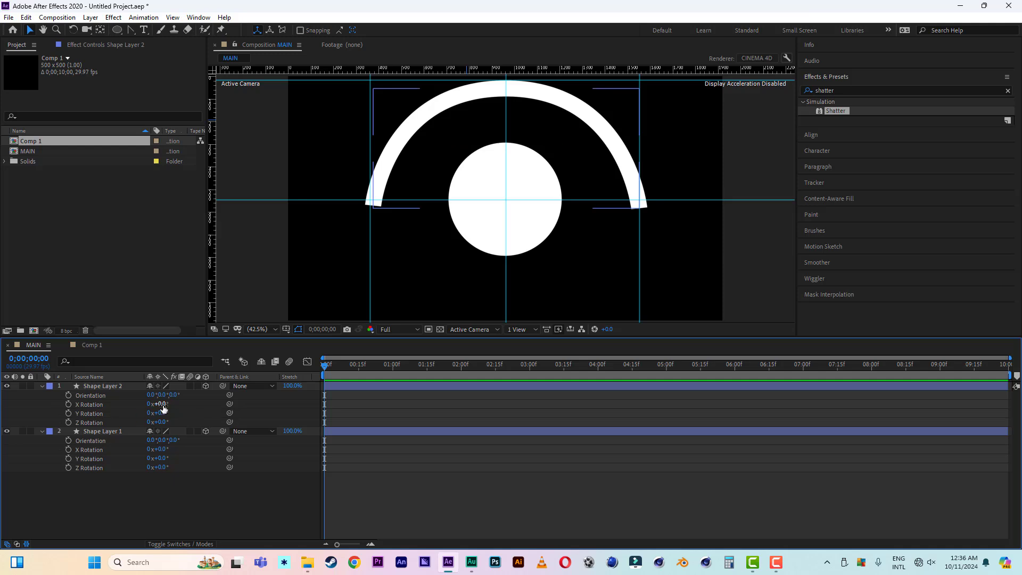
left_click(163, 404)
type("-90")
key("Return")
left_click(158, 449)
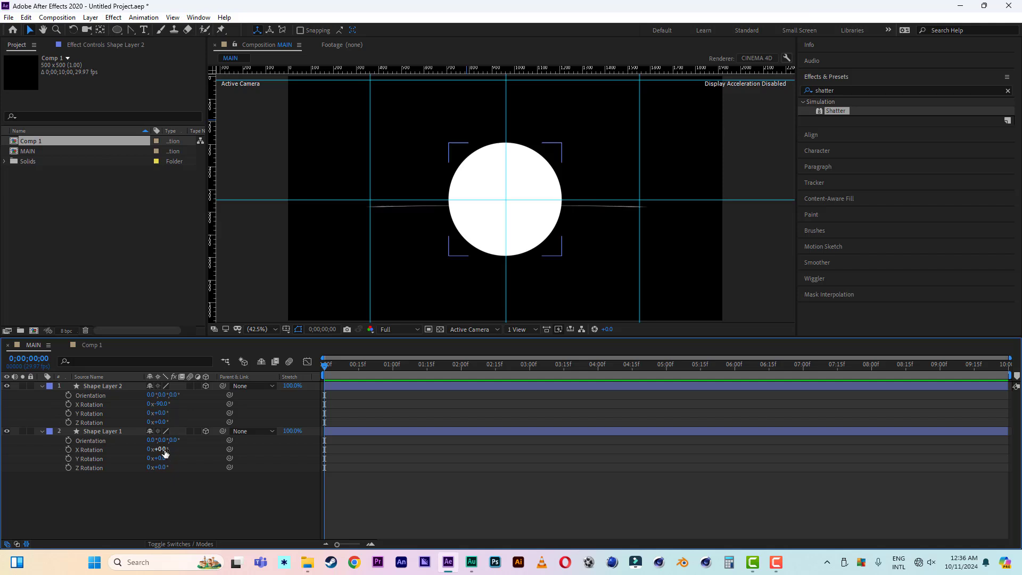
type("-90")
key("Return")
left_click(43, 386)
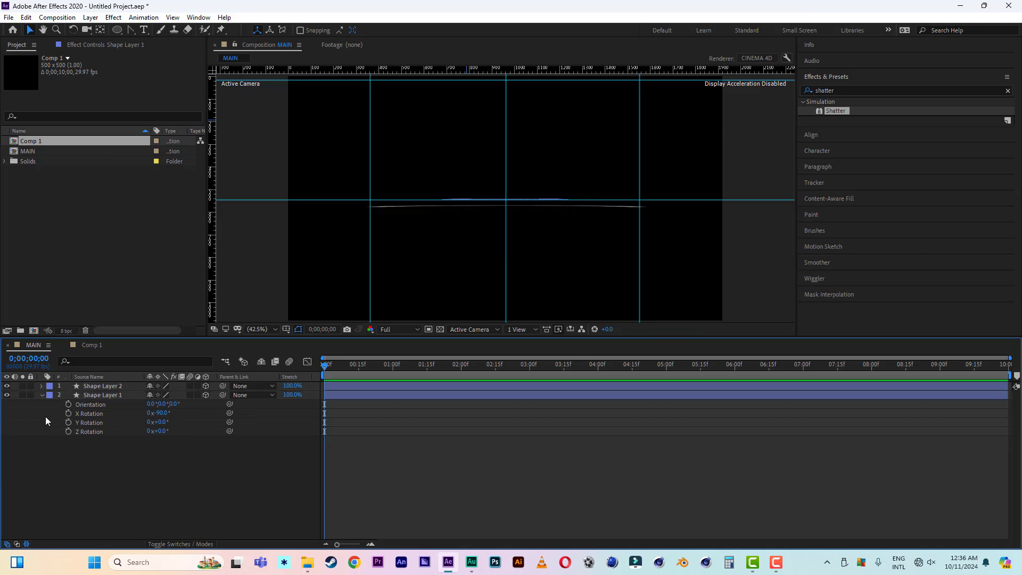
left_click(42, 395)
- Move both shape layers down together, bringing the circle layer's Y position to about 758
left_click(96, 386)
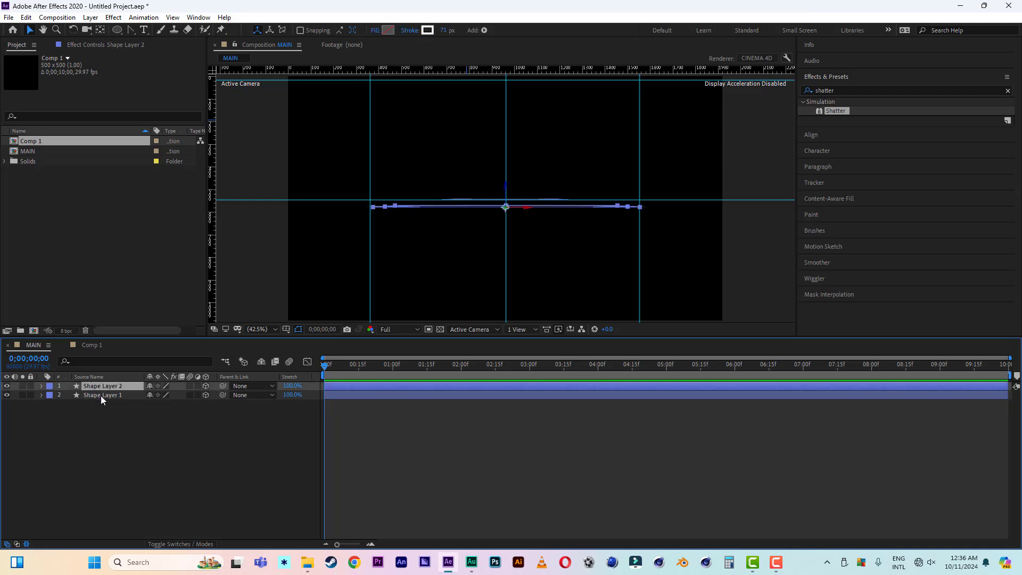
left_click(101, 395, "shift")
left_click_drag(506, 179, 510, 229)
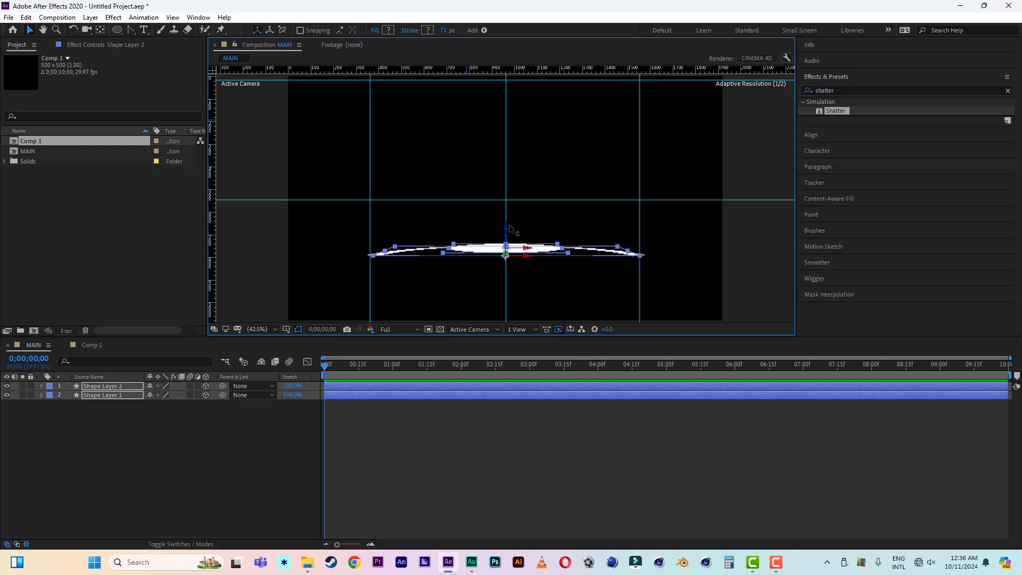
left_click(7, 432)
- Hide Shape Layer 2 and set the Extrusion Depth of Shape Layer 1 to 50 in its geometry options
left_click(104, 386)
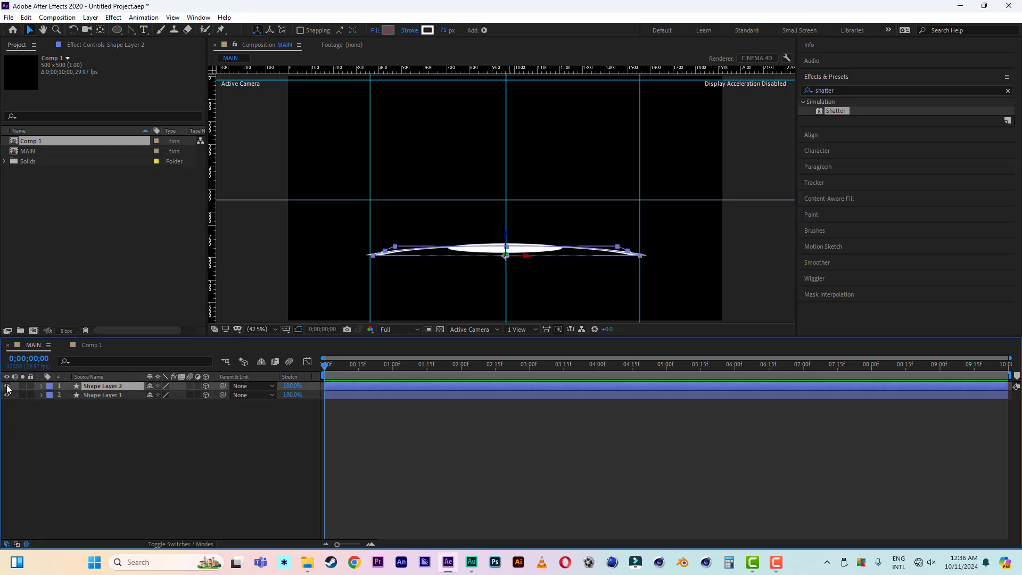
left_click(7, 387)
left_click(109, 396)
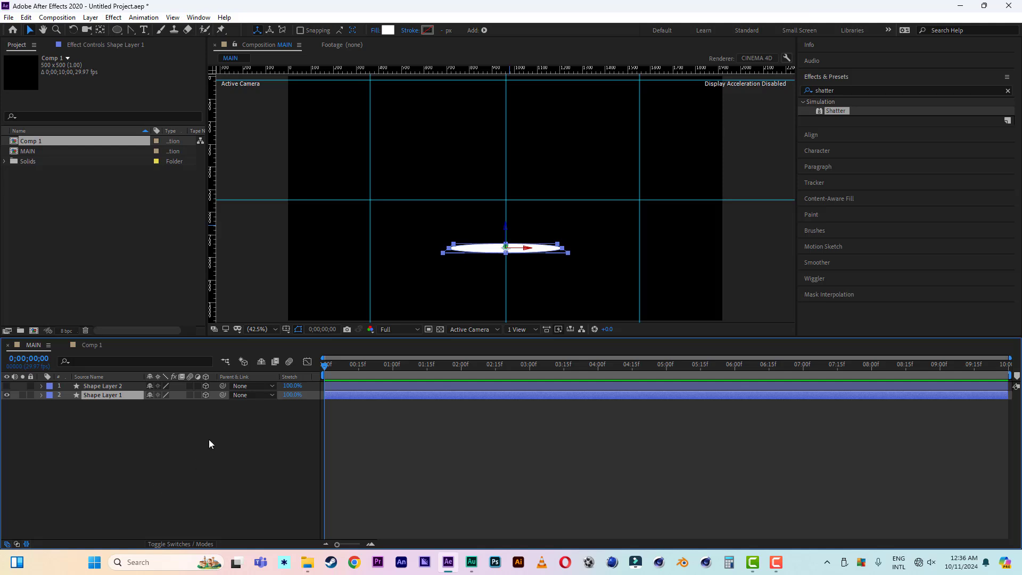
left_click(41, 395)
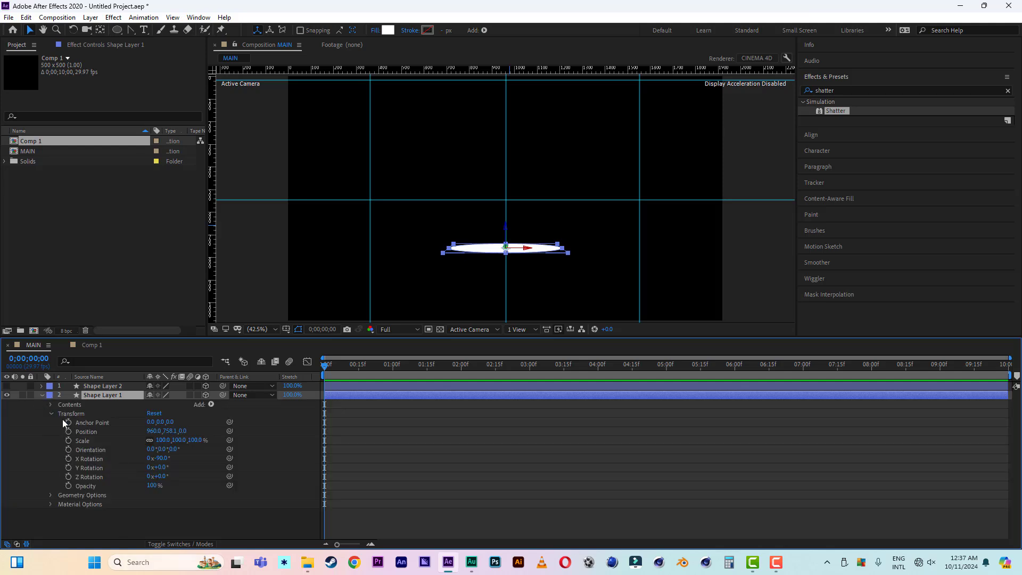
left_click(50, 414)
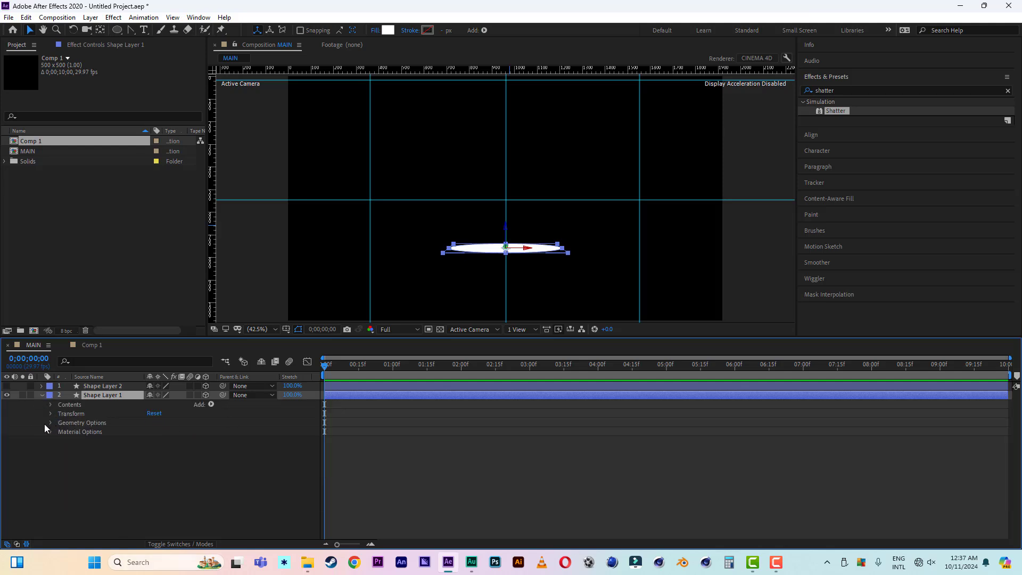
left_click(49, 423)
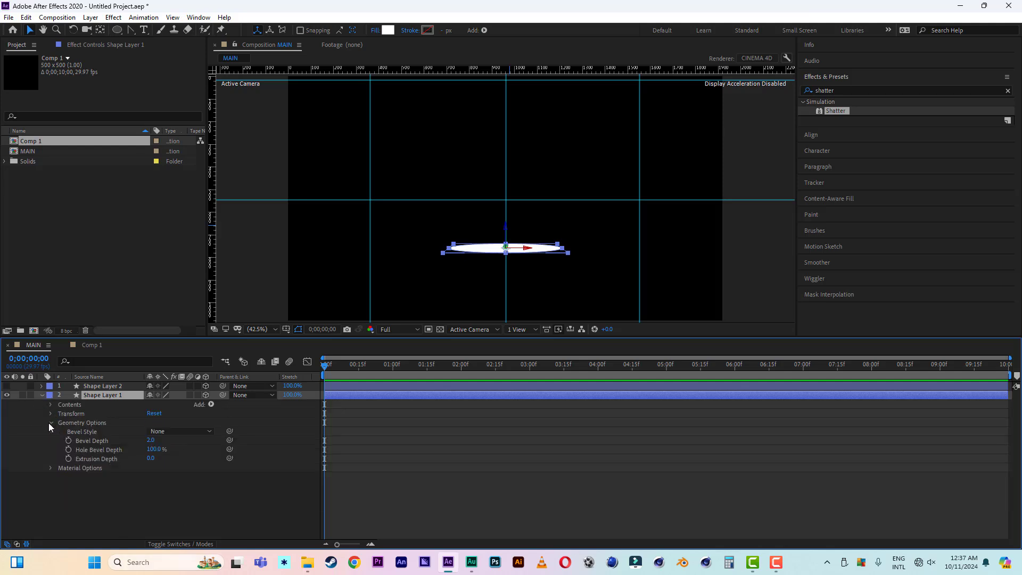
left_click(149, 459)
type("50")
left_click(228, 497)
left_click(82, 453)
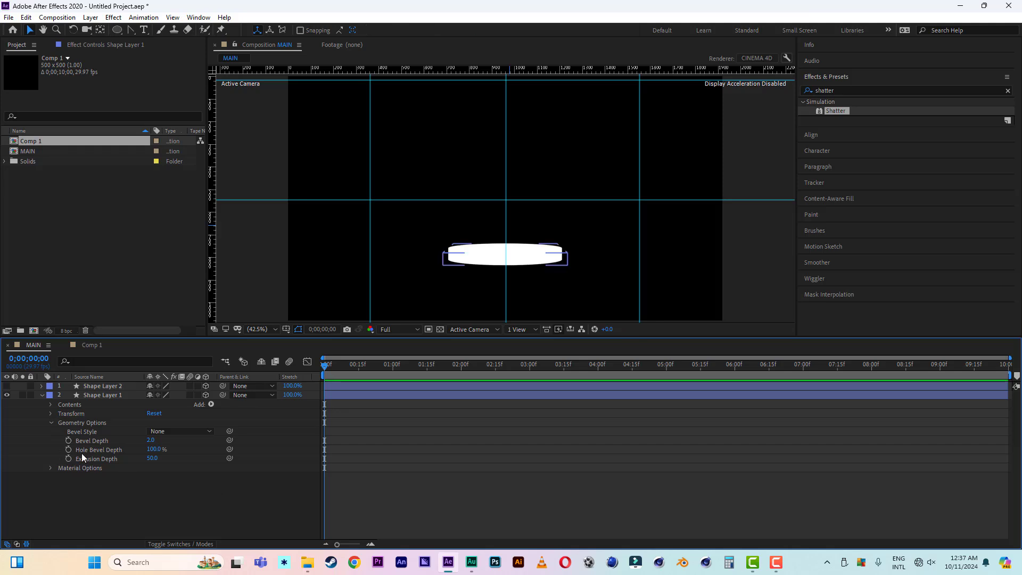
- Collapse the properties of Shape Layer 1 and duplicate the layer
left_click(41, 394)
left_click(41, 395)
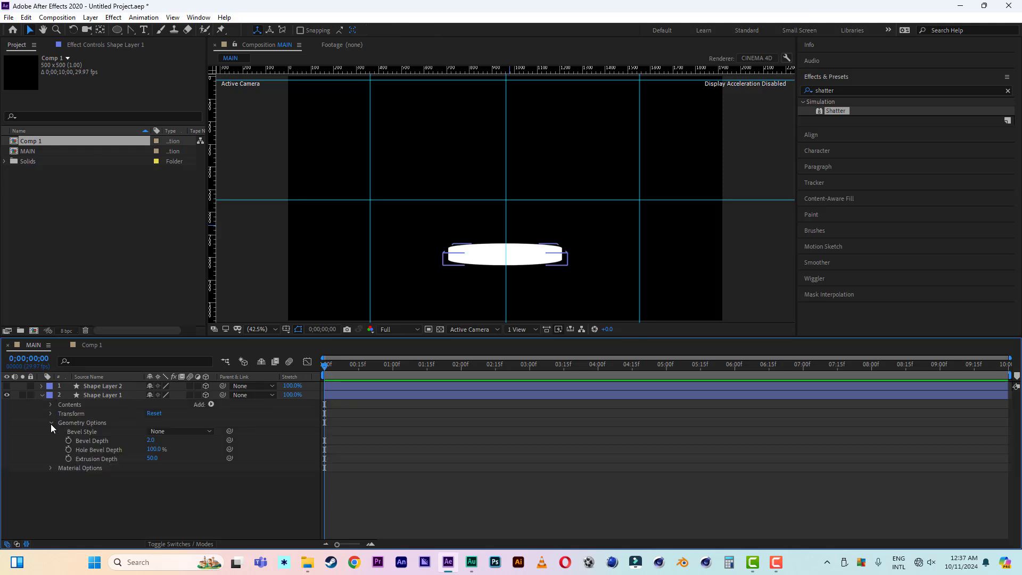
left_click(41, 395)
left_click(104, 395)
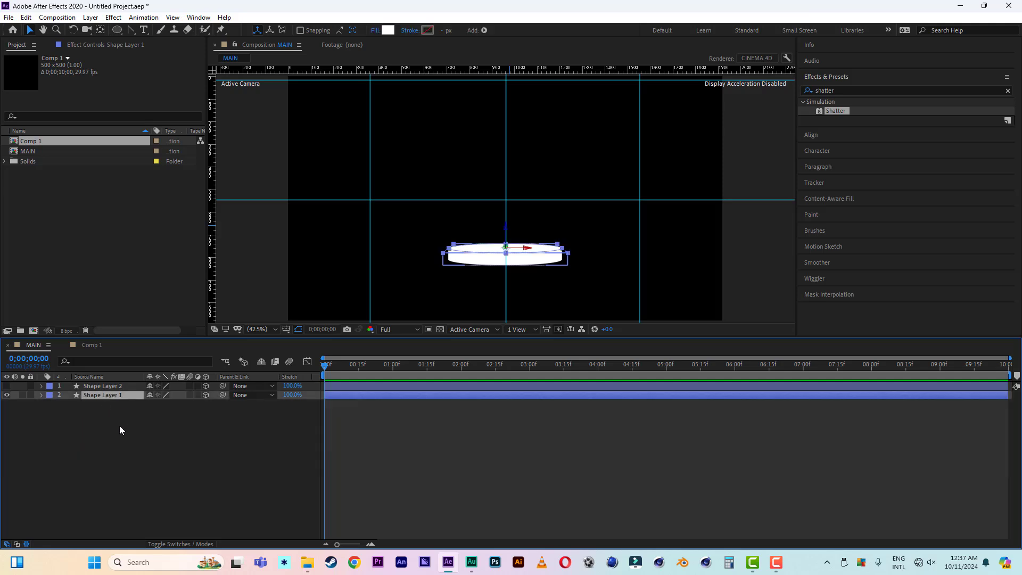
key("ctrl+d")
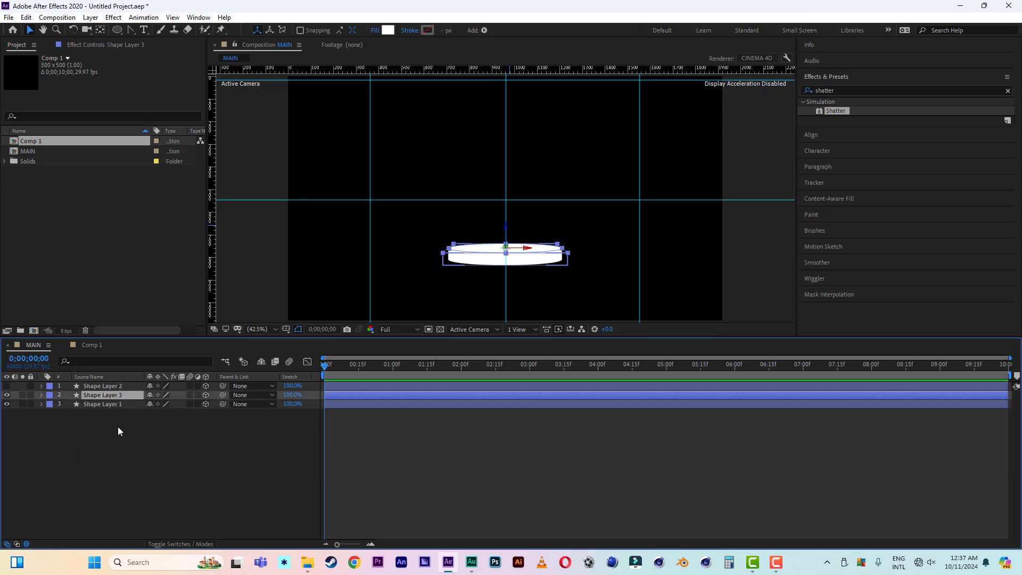
- Scale the ellipse in Shape Layer 1 to 111% and move the layer down slightly beneath the duplicated disc
left_click(41, 404)
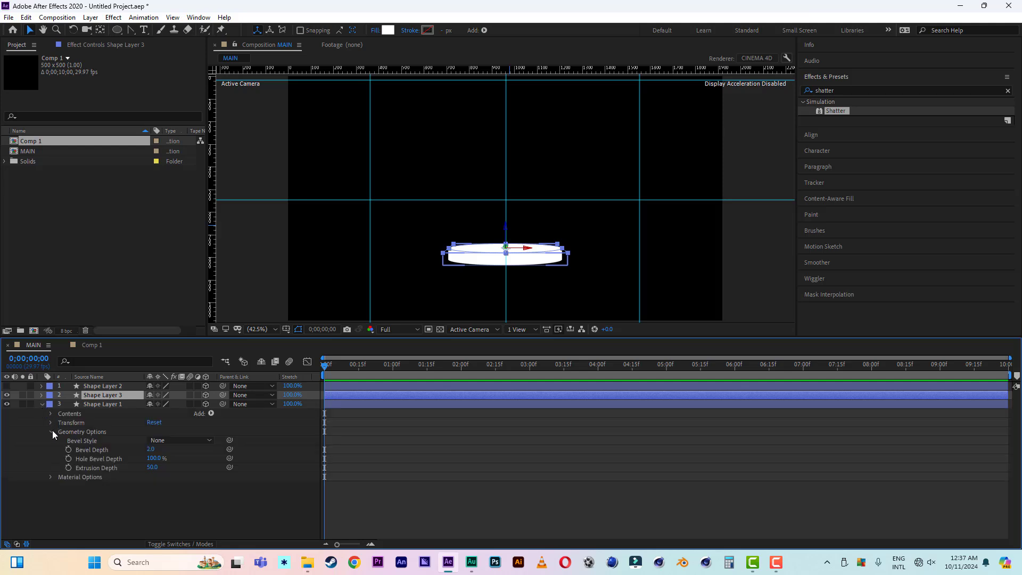
left_click(51, 432)
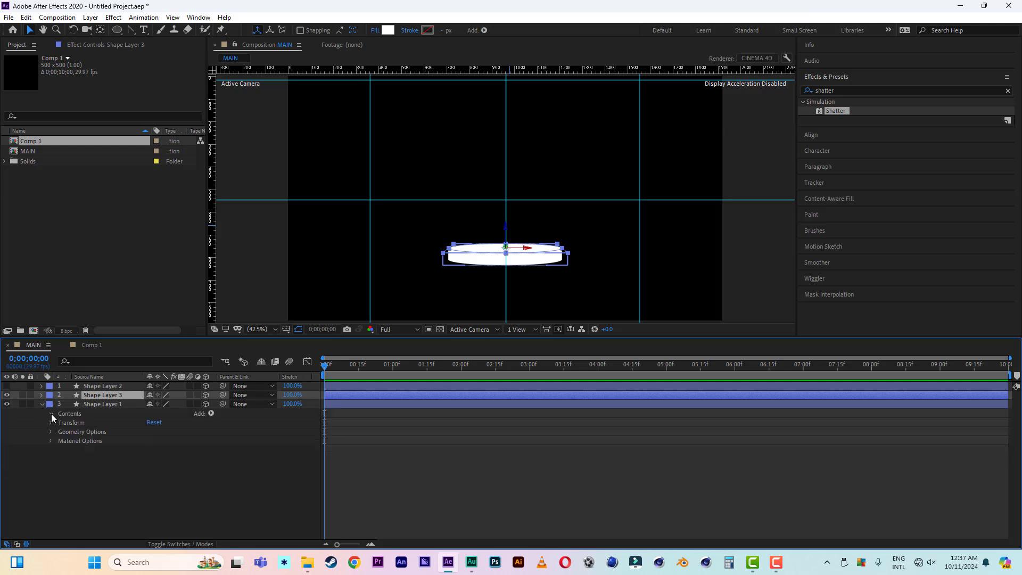
left_click(52, 413)
left_click(59, 423)
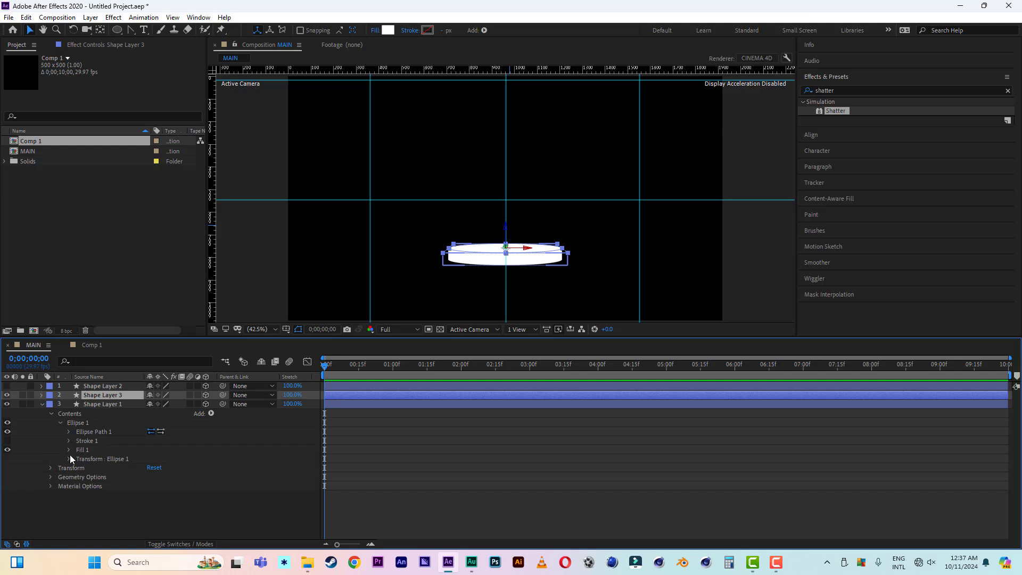
left_click(68, 459)
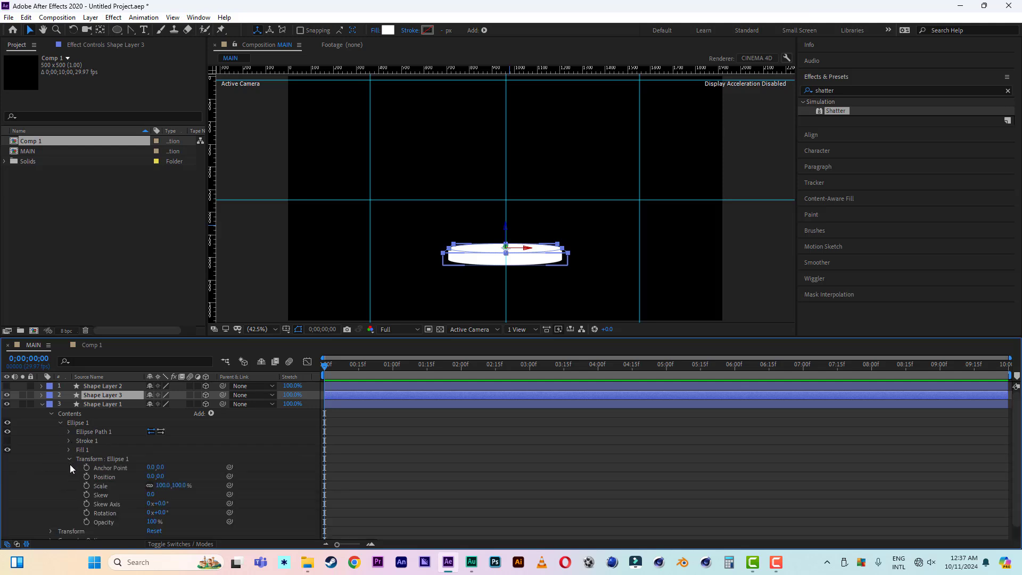
left_click_drag(183, 490, 188, 488)
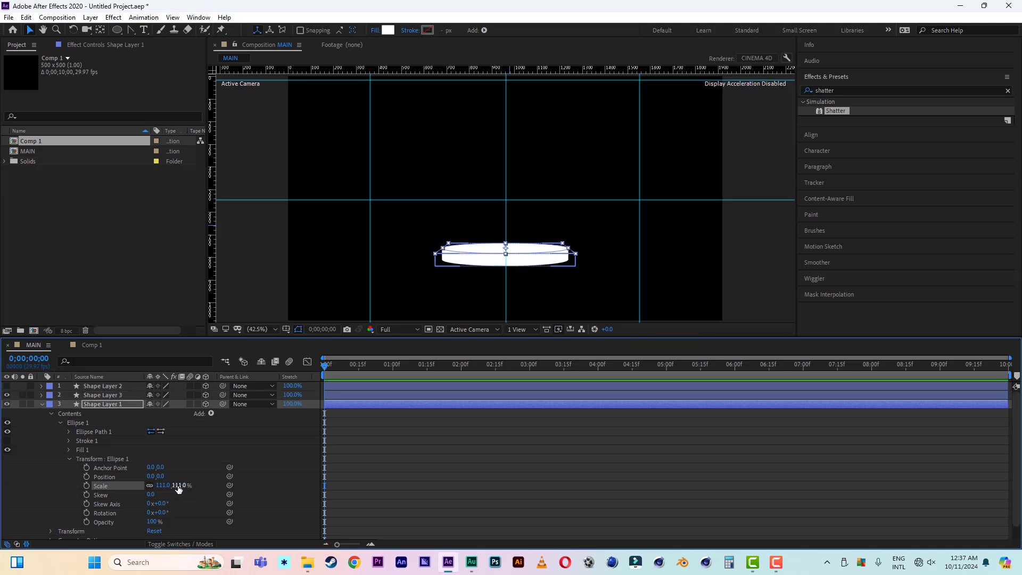
left_click(111, 402)
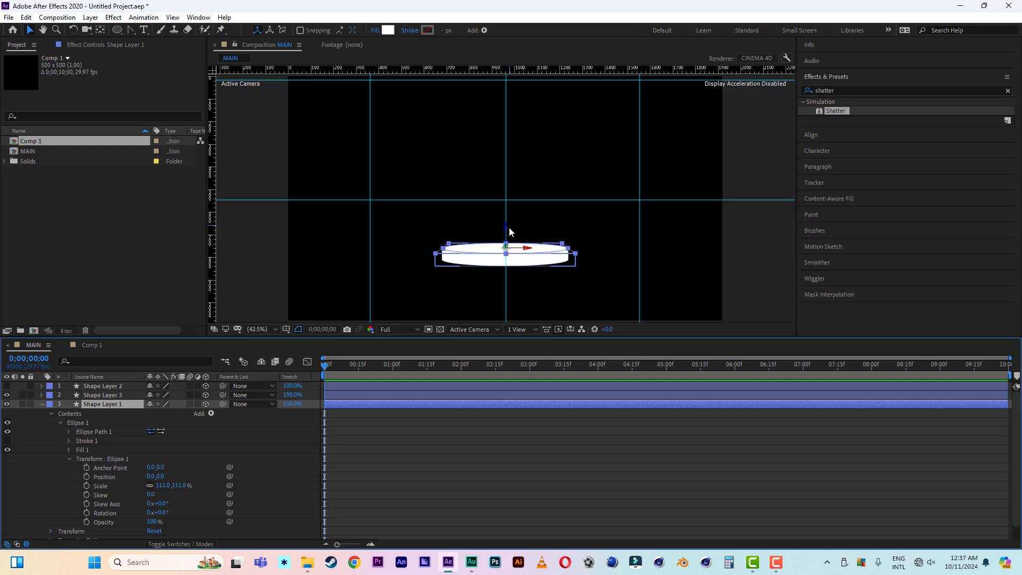
left_click_drag(507, 231, 507, 232)
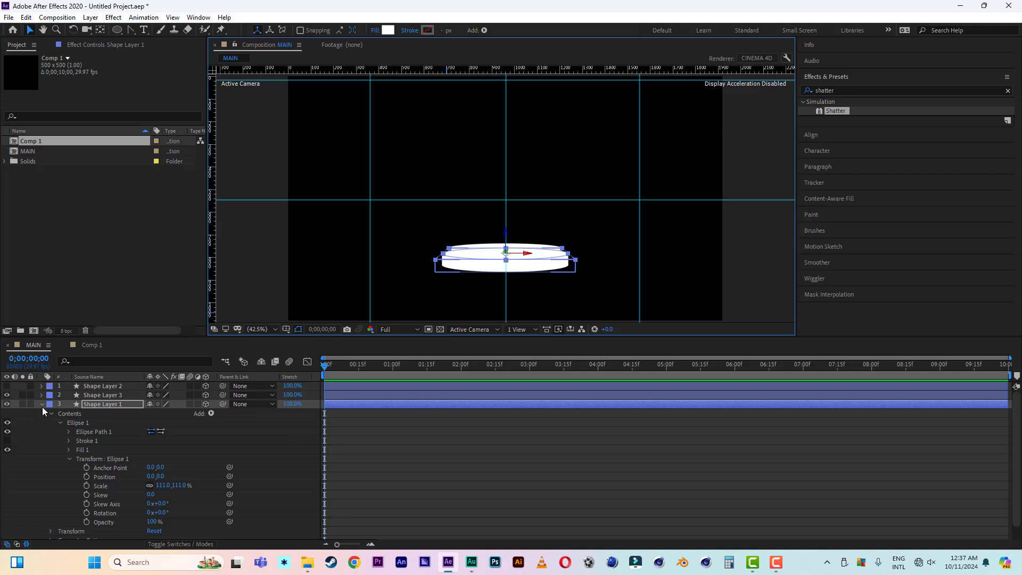
- Add a new point light to the composition
right_click(18, 391)
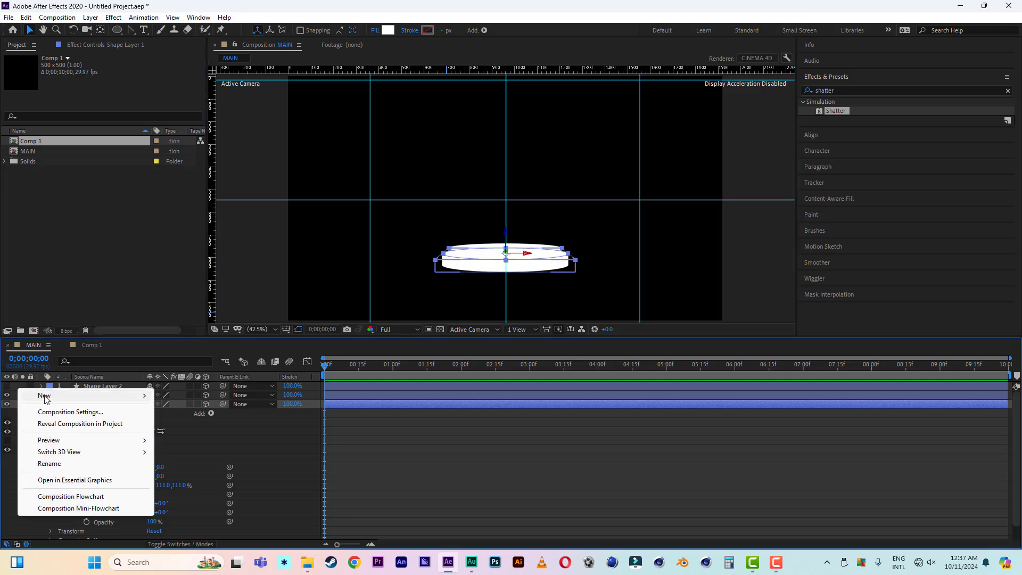
mouse_move(48, 397)
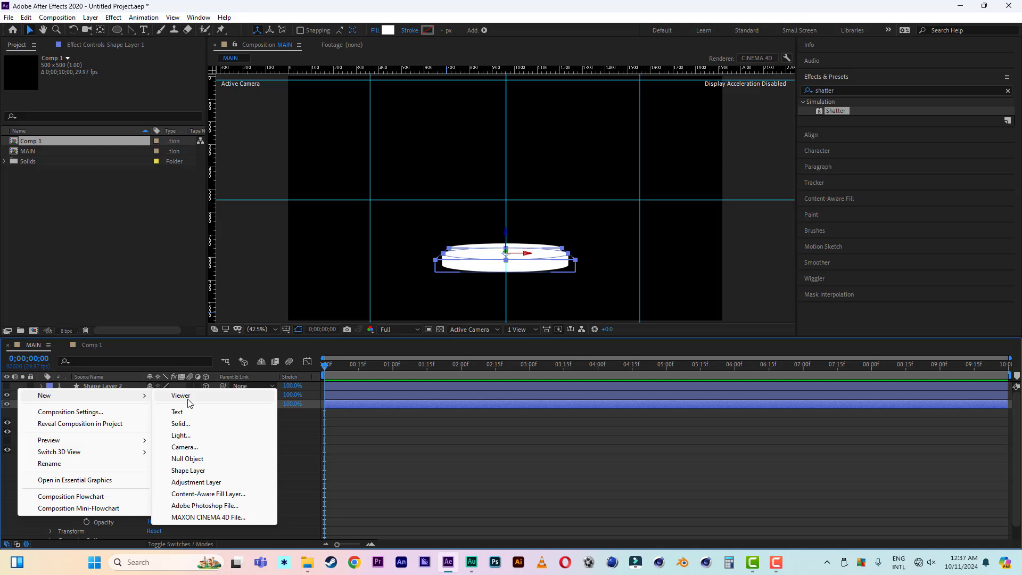
left_click(187, 436)
left_click(852, 347)
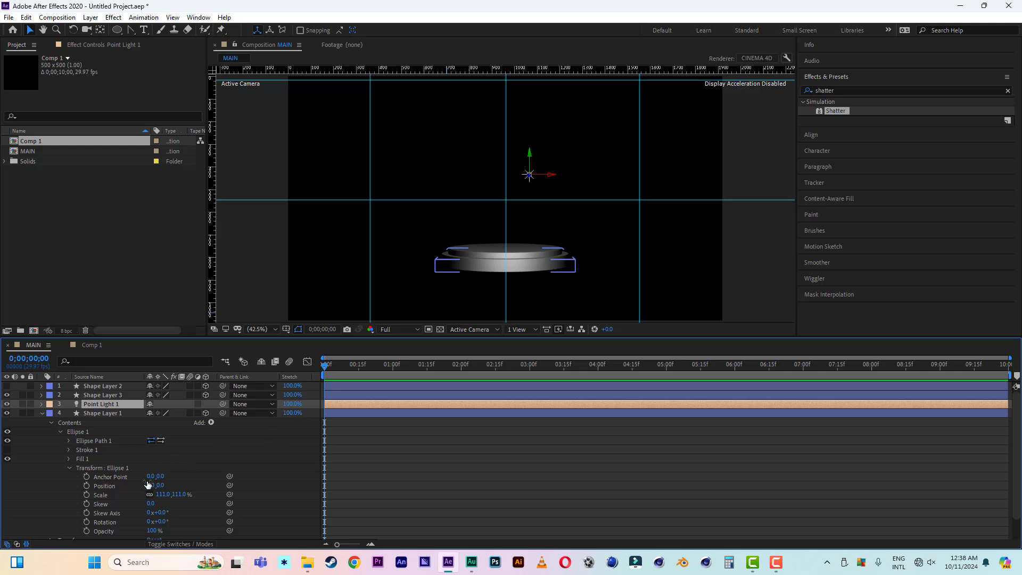
- Increase the ellipse scale of Shape Layer 1 to 120%, and finally to 150%
left_click(179, 495)
type("120")
key("Return")
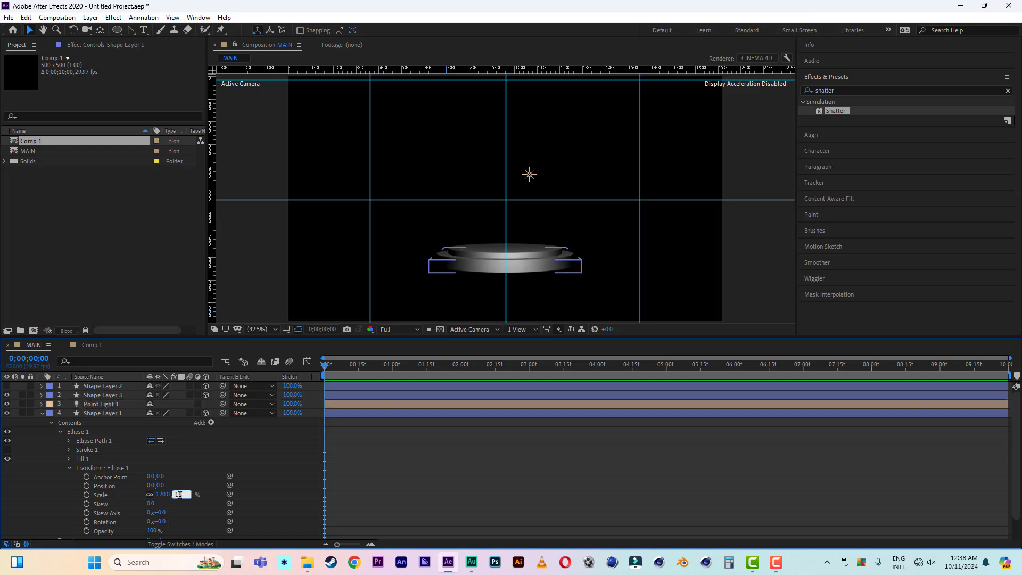
type("150")
key("Return")
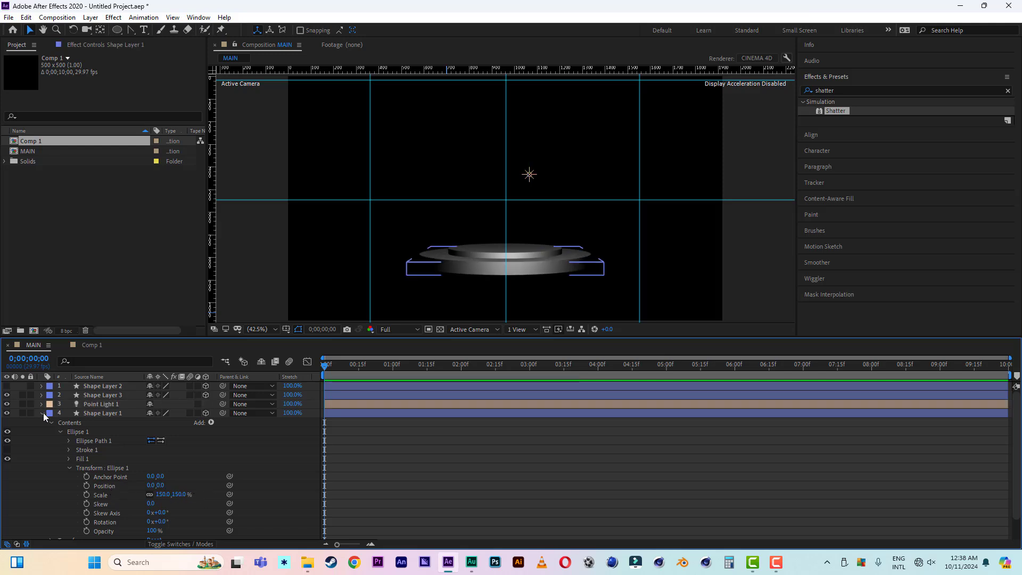
- Collapse the properties of Shape Layer 1 and duplicate the enlarged disc layer
left_click(43, 414)
left_click(107, 414)
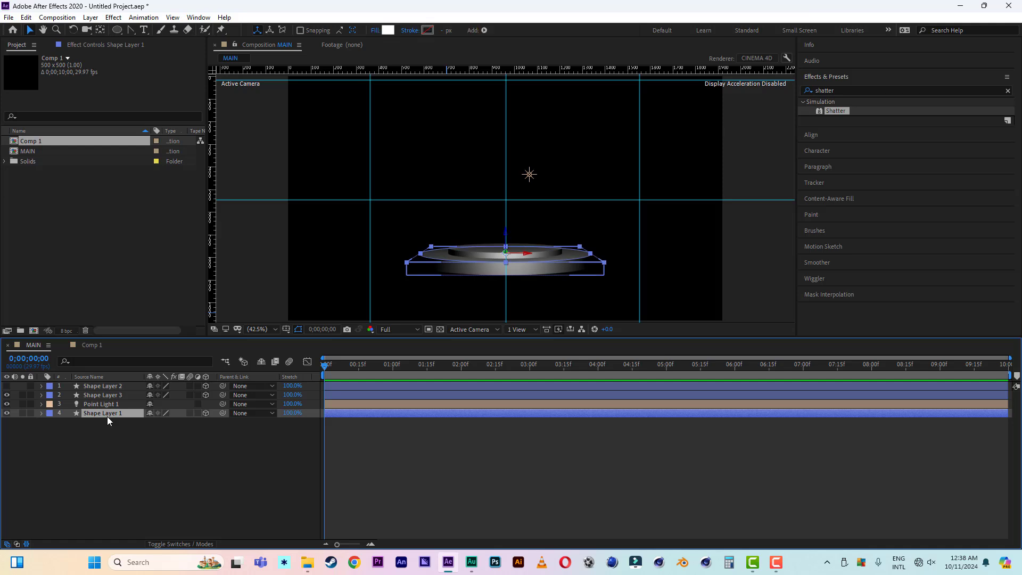
key("ctrl+d")
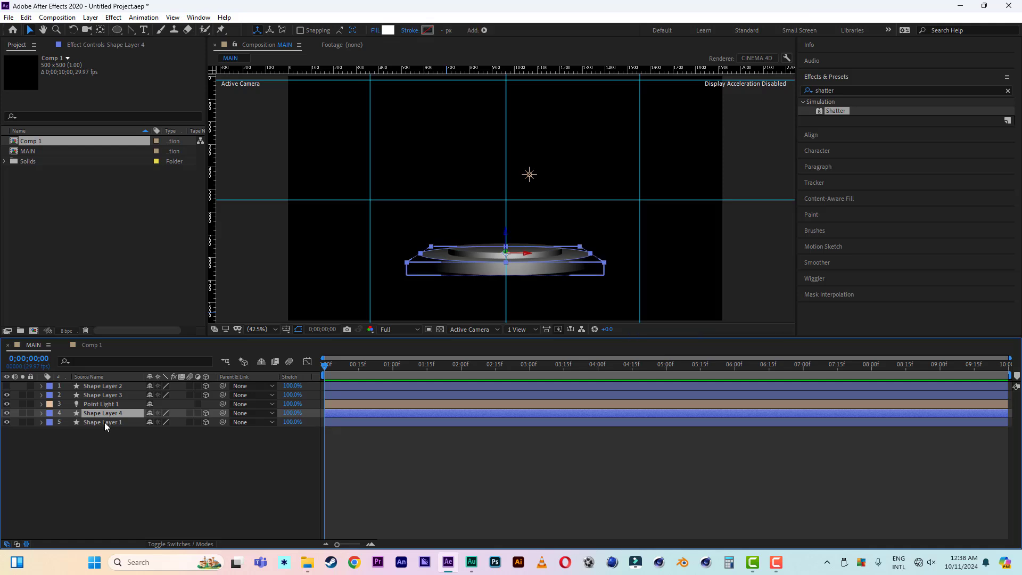
- Set the ellipse scale of Shape Layer 1 to 200% and move the layer down to form the lowest platform tier
left_click(42, 422)
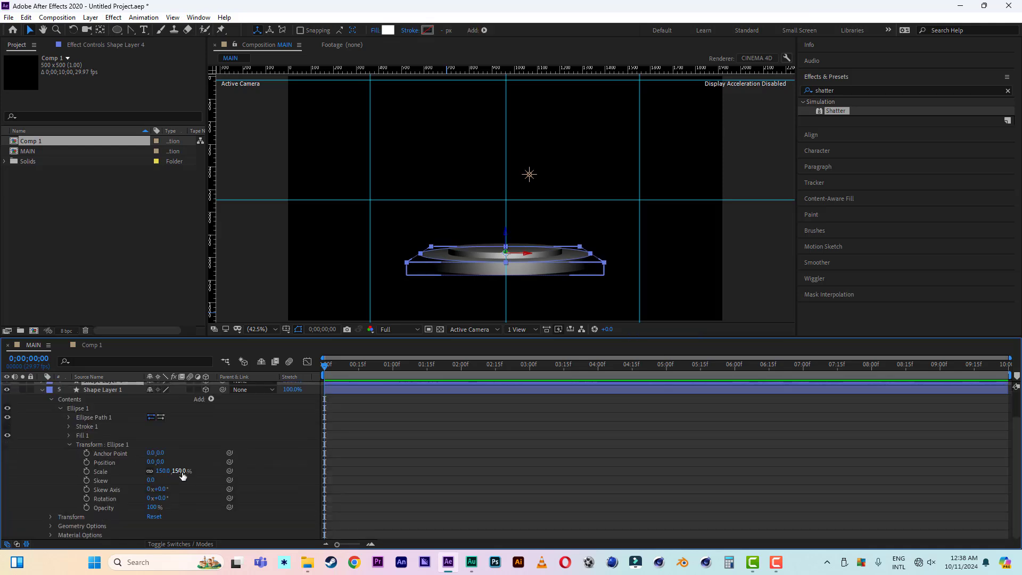
left_click(180, 471)
type("200")
key("Return")
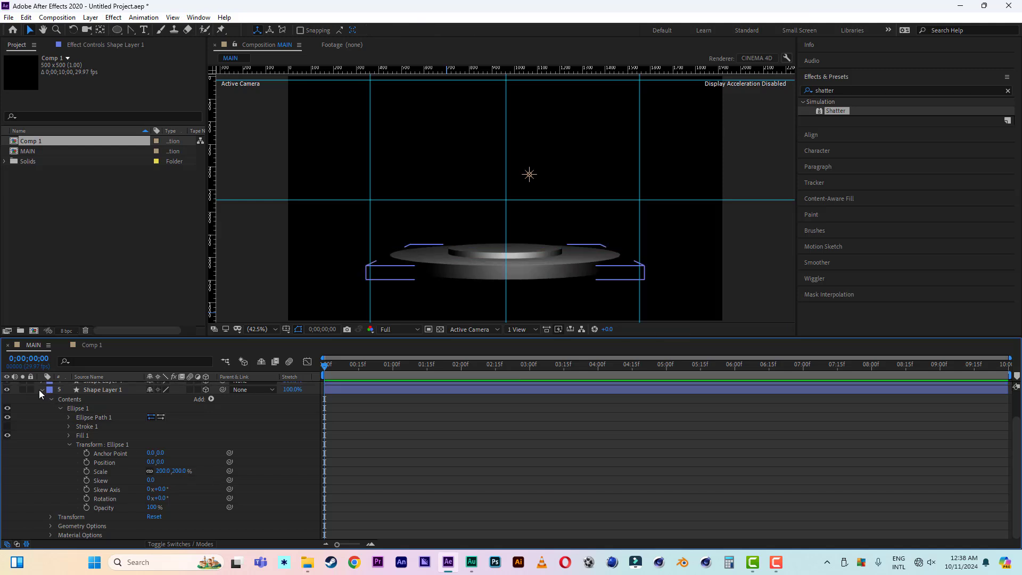
left_click(42, 389)
left_click(97, 421)
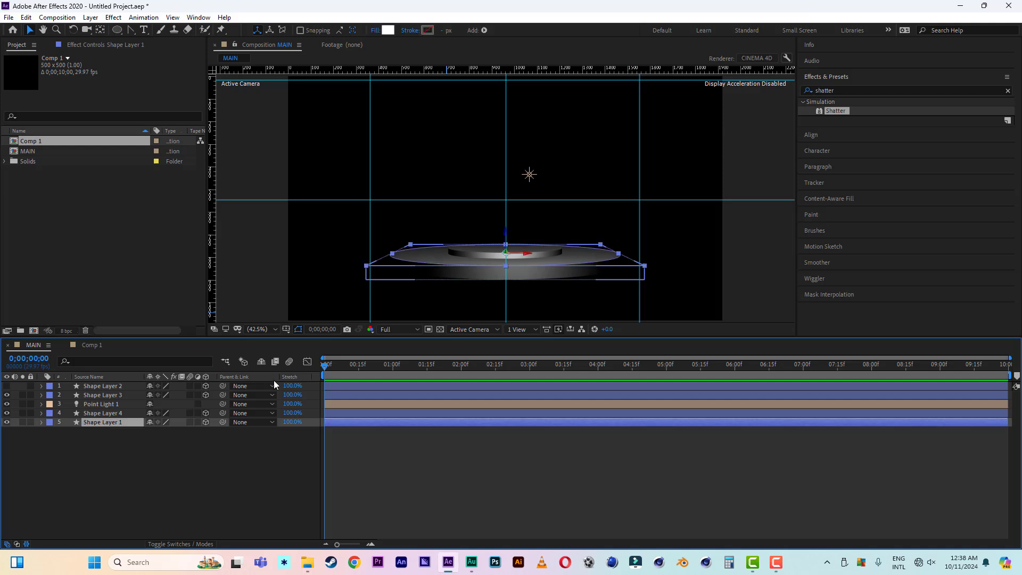
left_click_drag(504, 233, 506, 238)
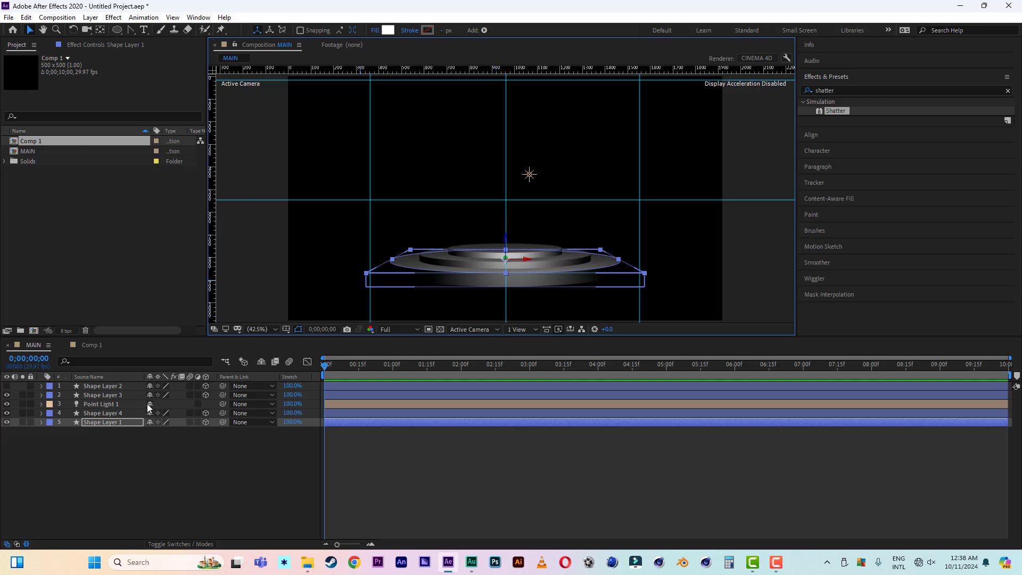
- Move Point Light 1 to the top of the layer stack and add a new camera with the offered settings
left_click_drag(97, 404, 93, 382)
right_click(119, 445)
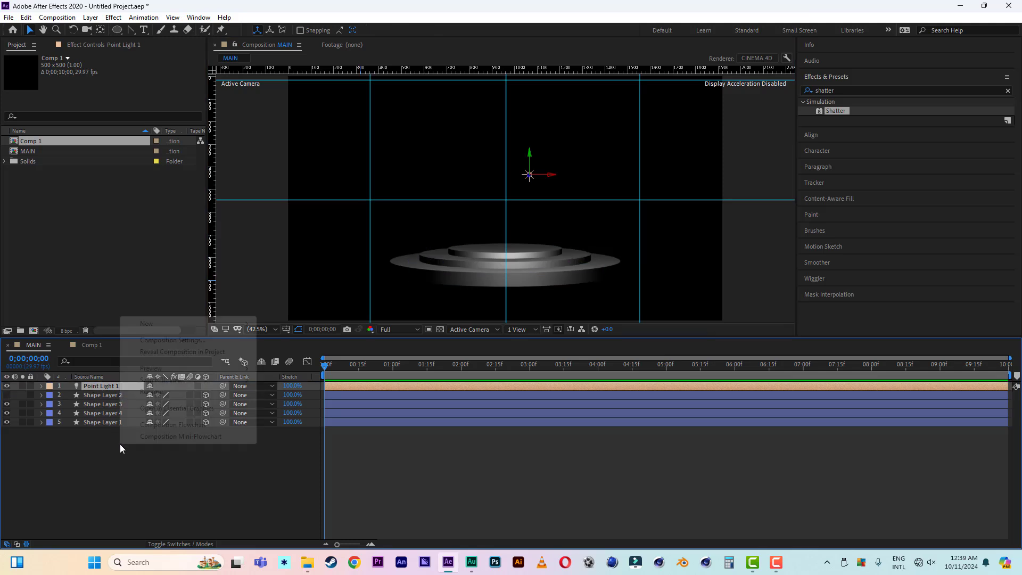
mouse_move(163, 323)
left_click(303, 375)
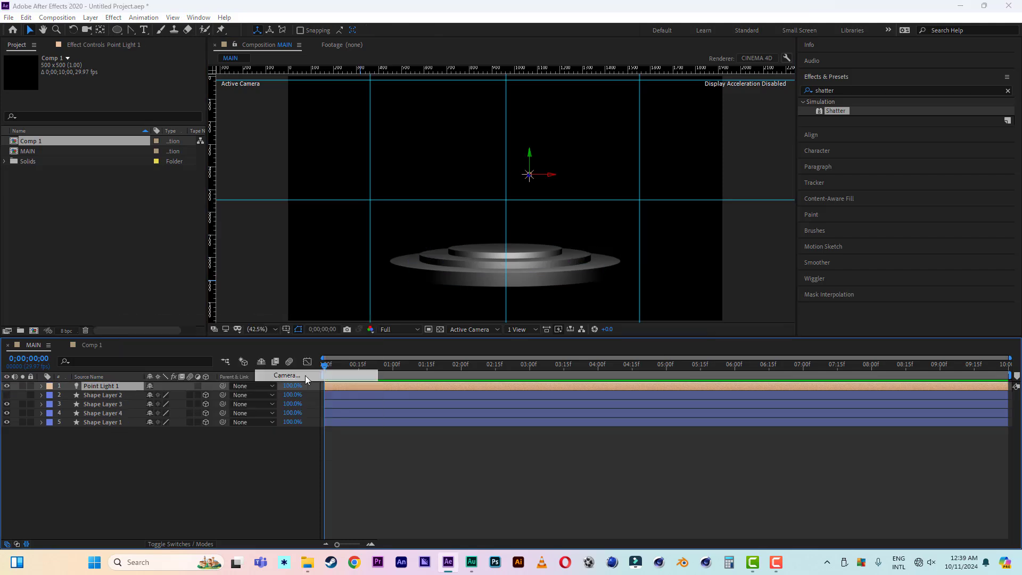
left_click(394, 470)
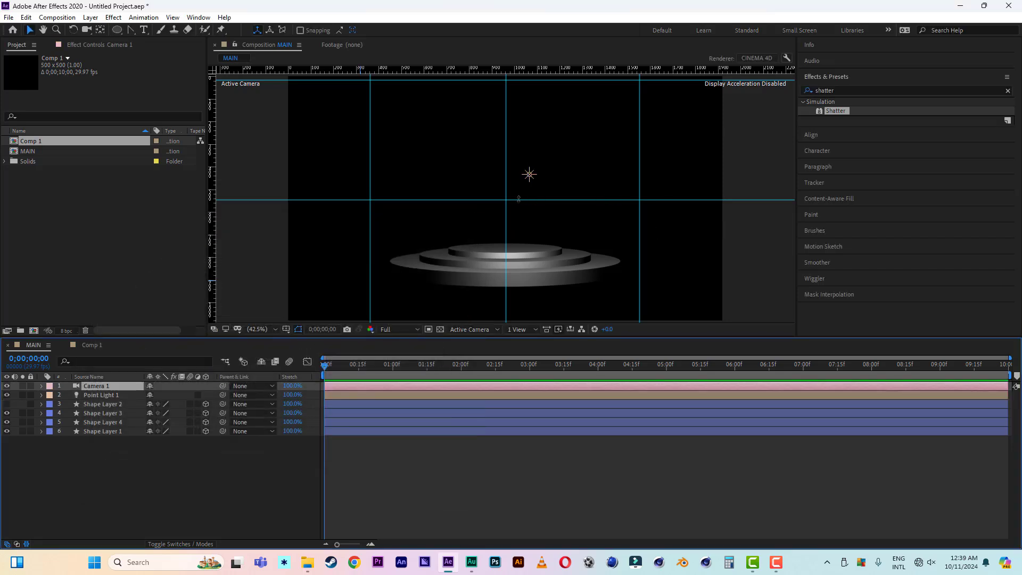
- Orbit the camera to look down on the platforms from a higher angle, then return to the Selection tool
key("c")
left_click_drag(512, 184, 512, 193)
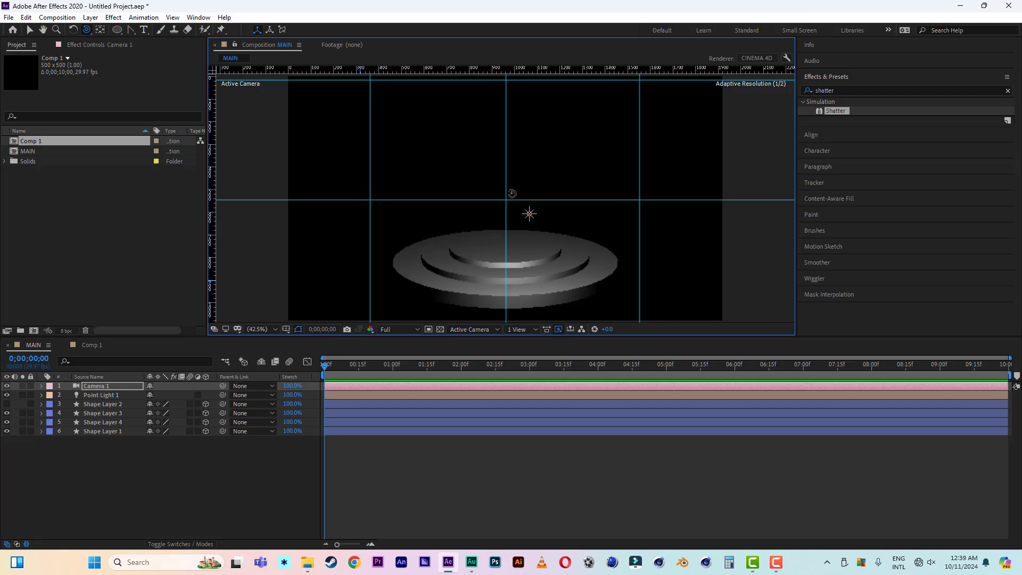
left_click(30, 30)
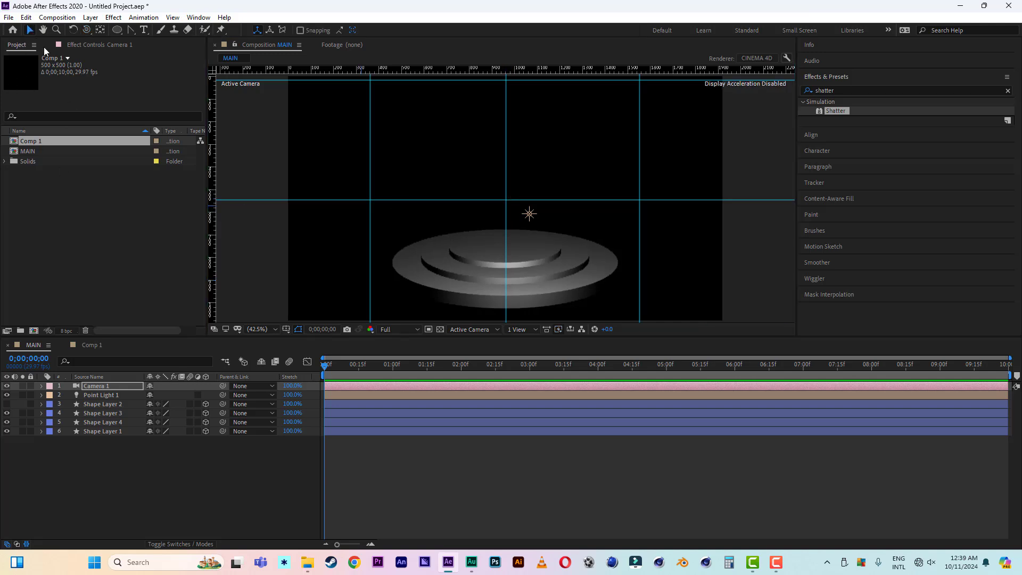
- Lower Shape Layer 3, the smallest top disc, slightly along its vertical axis
left_click(101, 412)
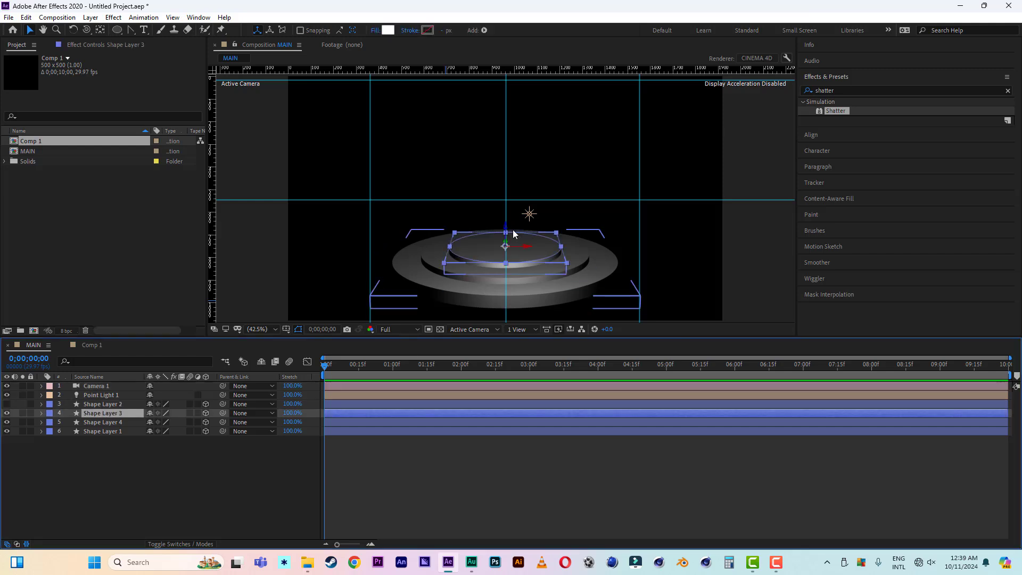
left_click_drag(505, 225, 505, 226)
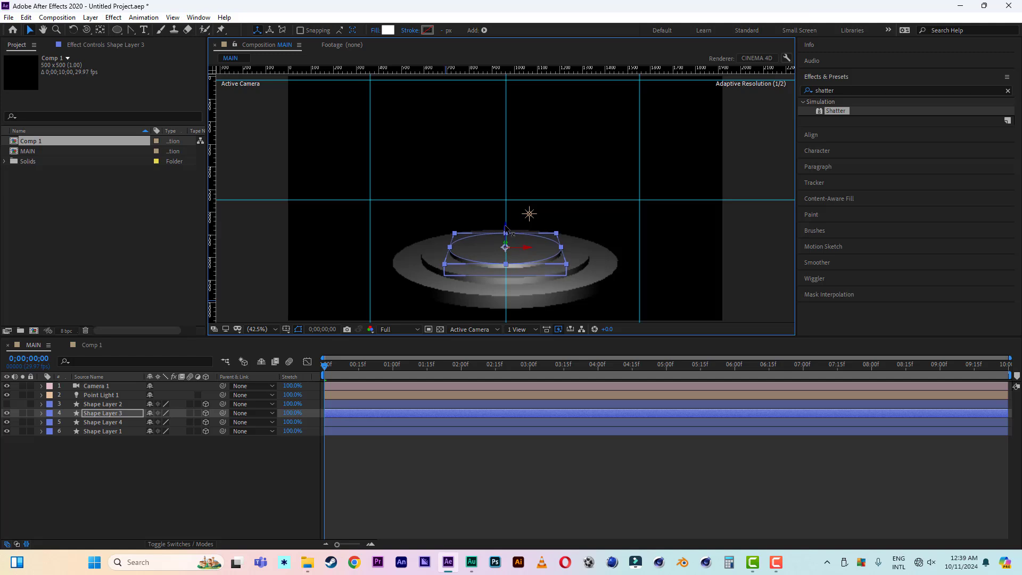
left_click(97, 424)
- Make the arc layer Shape Layer 2 visible and set its label color to Red
left_click(97, 402)
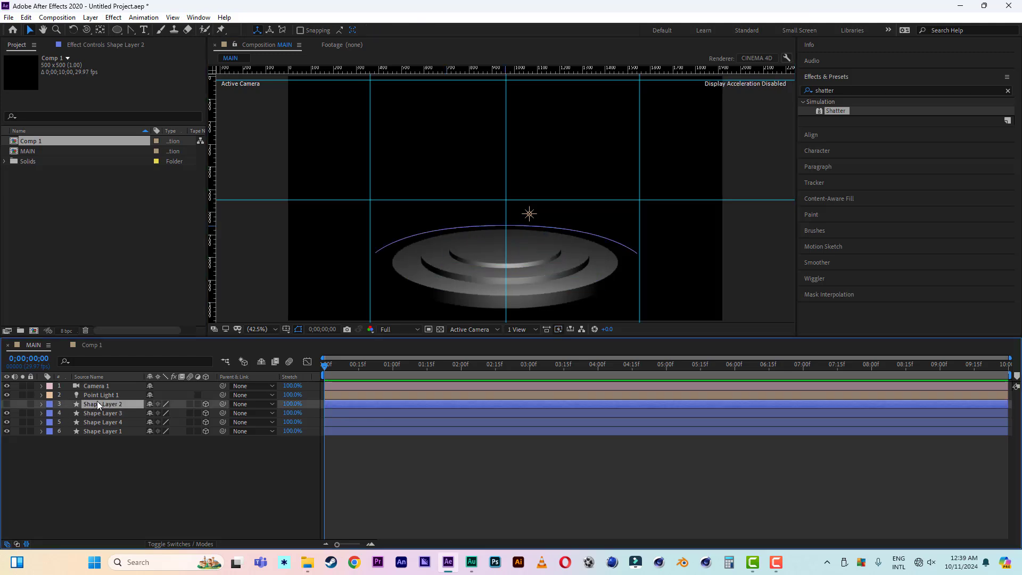
left_click(31, 404)
left_click(6, 404)
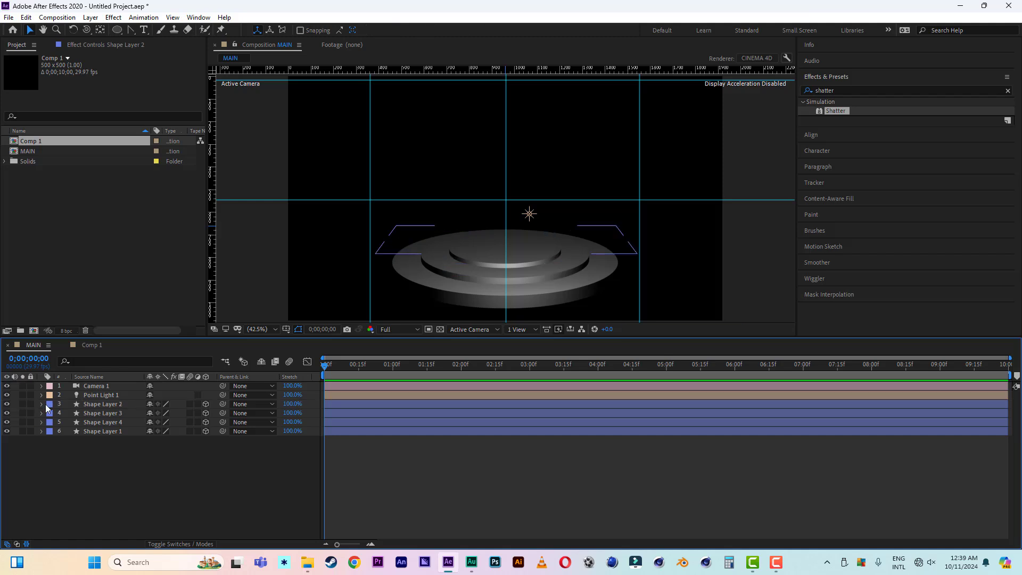
left_click(49, 404)
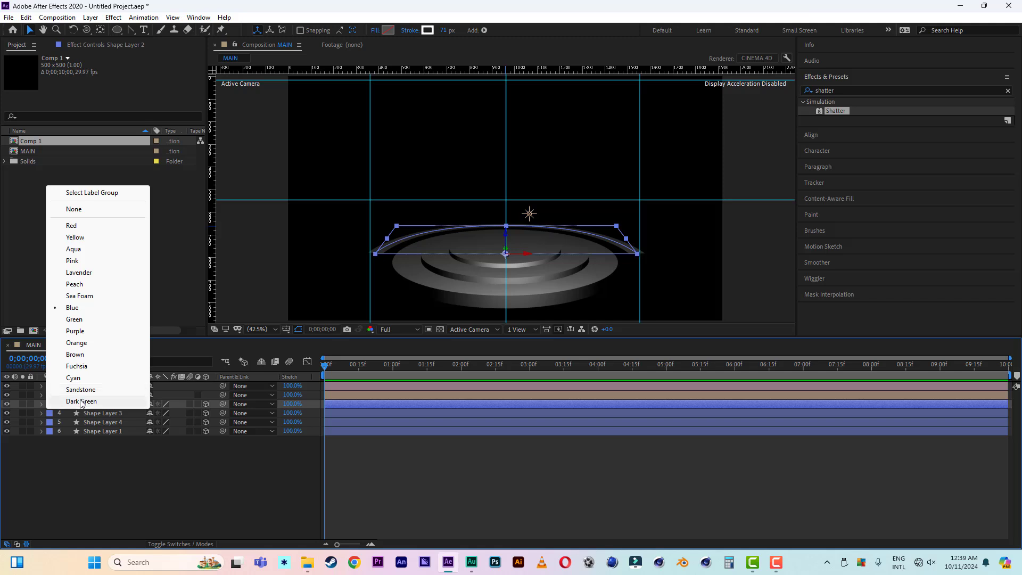
left_click(122, 225)
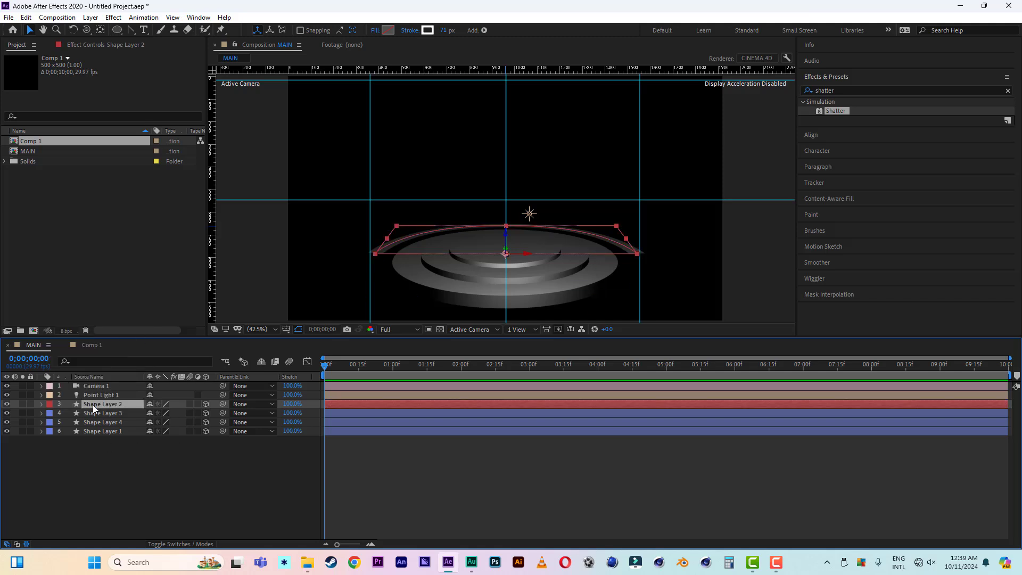
- Set the scale of Shape 1 inside Shape Layer 2 to 150% in its shape transform
left_click(41, 404)
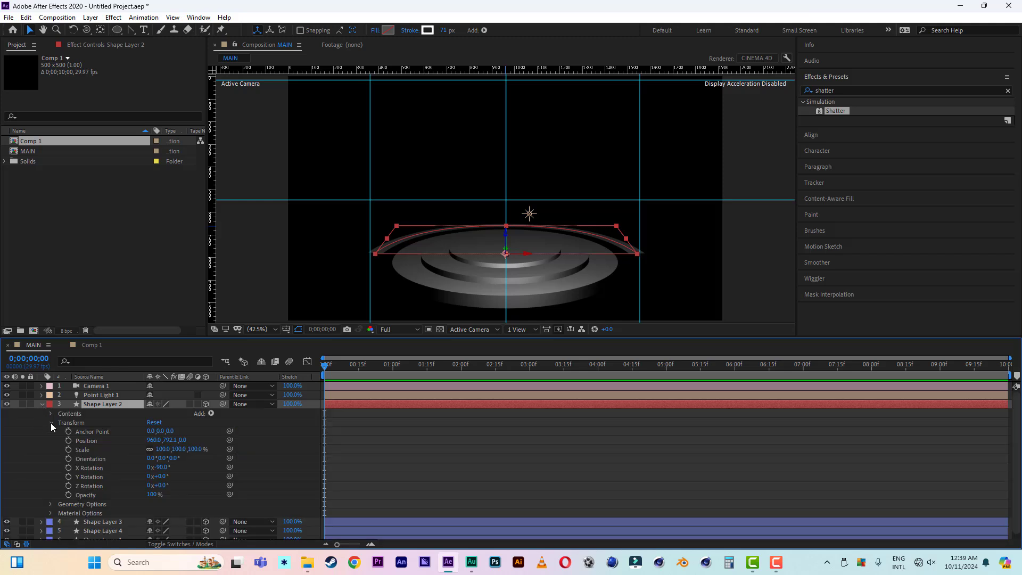
left_click(51, 422)
left_click(51, 413)
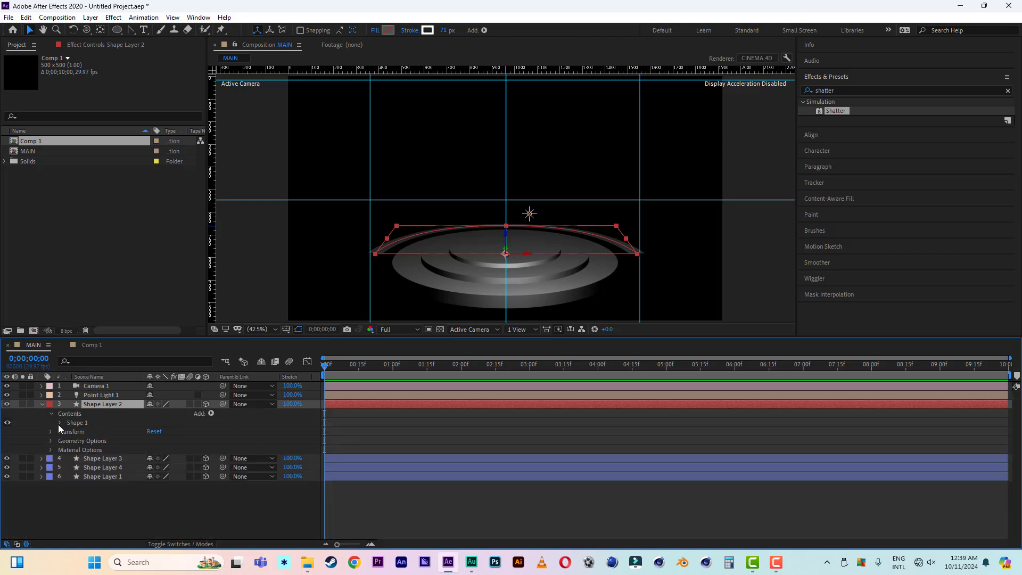
left_click(59, 424)
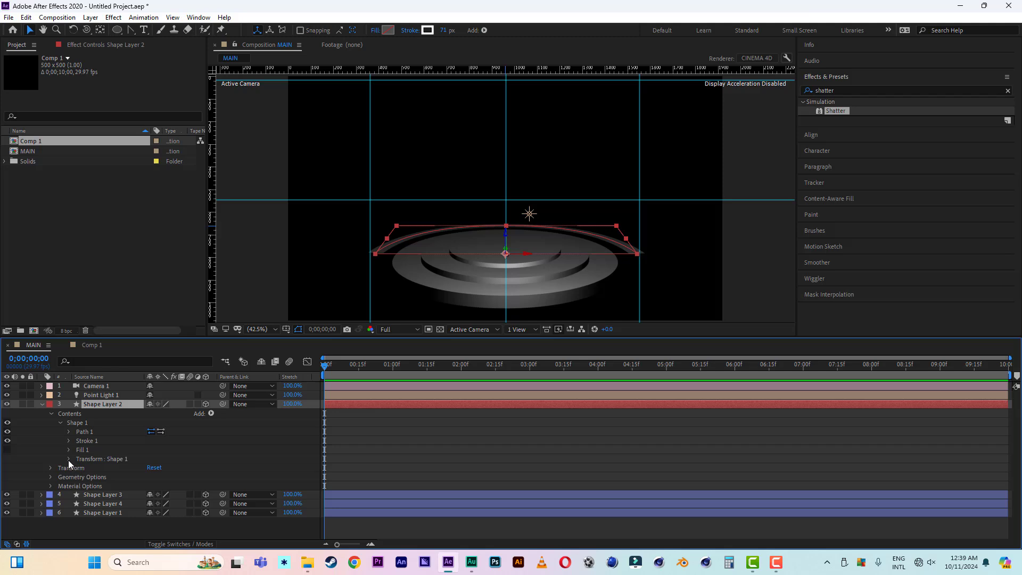
left_click(68, 459)
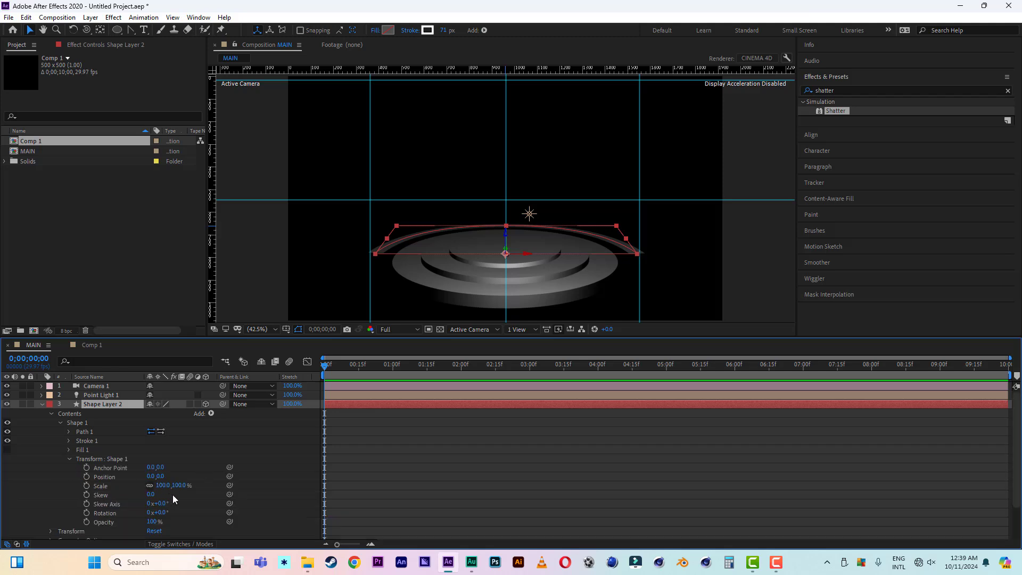
left_click_drag(180, 486, 217, 492)
left_click(161, 486)
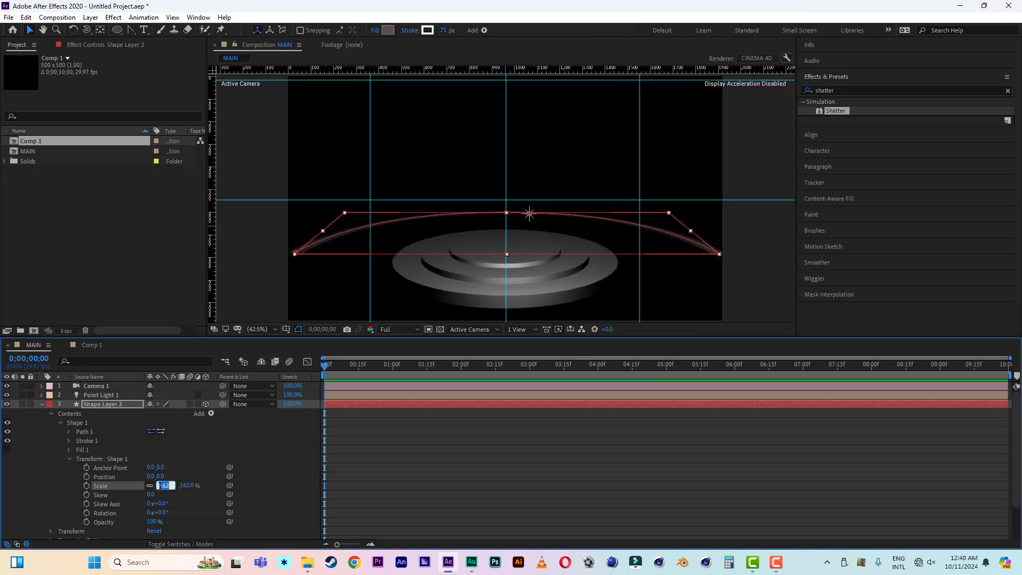
type("150")
key("Return")
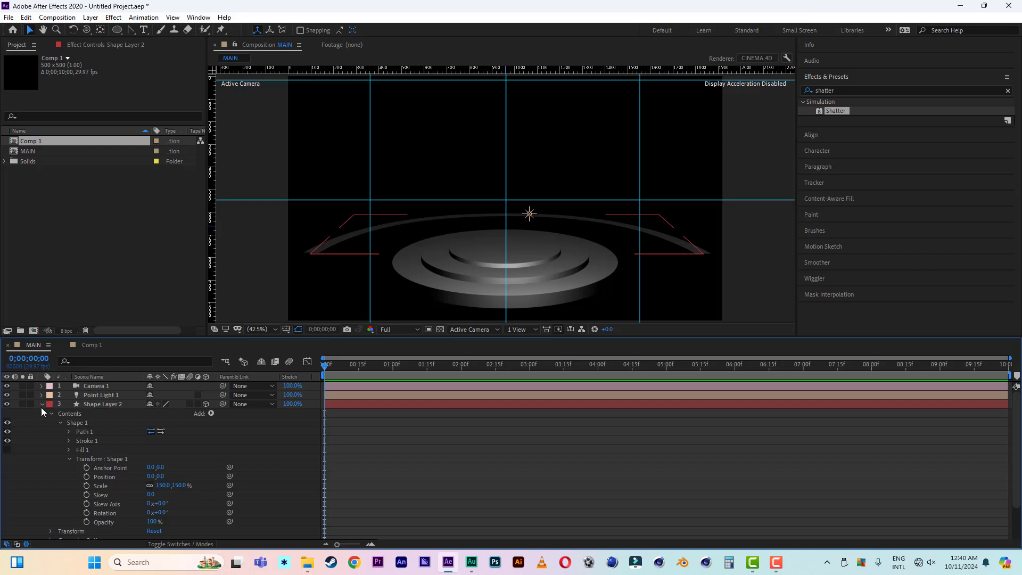
- Extrude the arc layer Shape Layer 2 through its geometry options, trying a depth of 50 and settling on 30
left_click(42, 405)
left_click(88, 404)
left_click(41, 404)
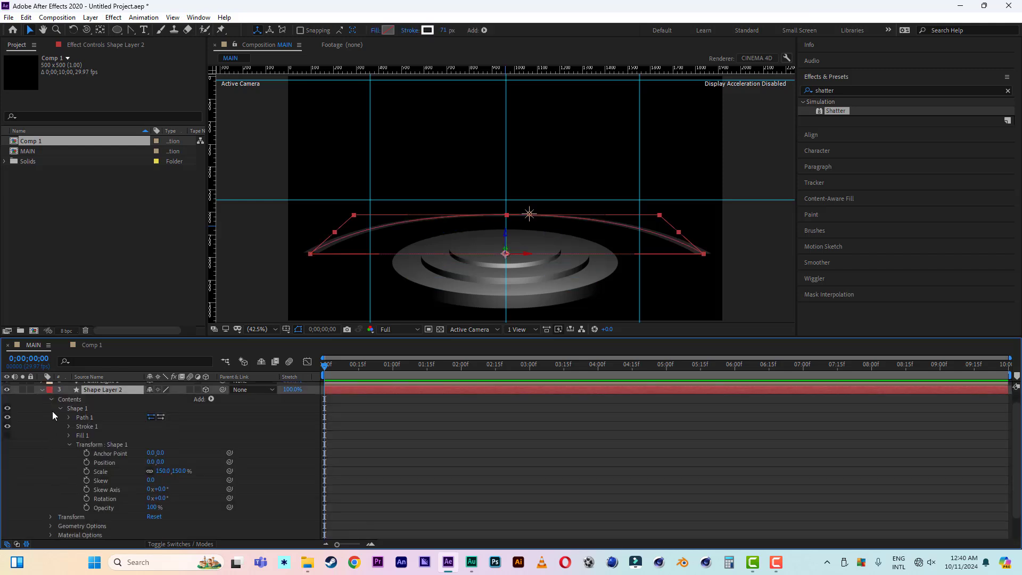
scroll(53, 411, "up", 1)
left_click(51, 413)
left_click(51, 431)
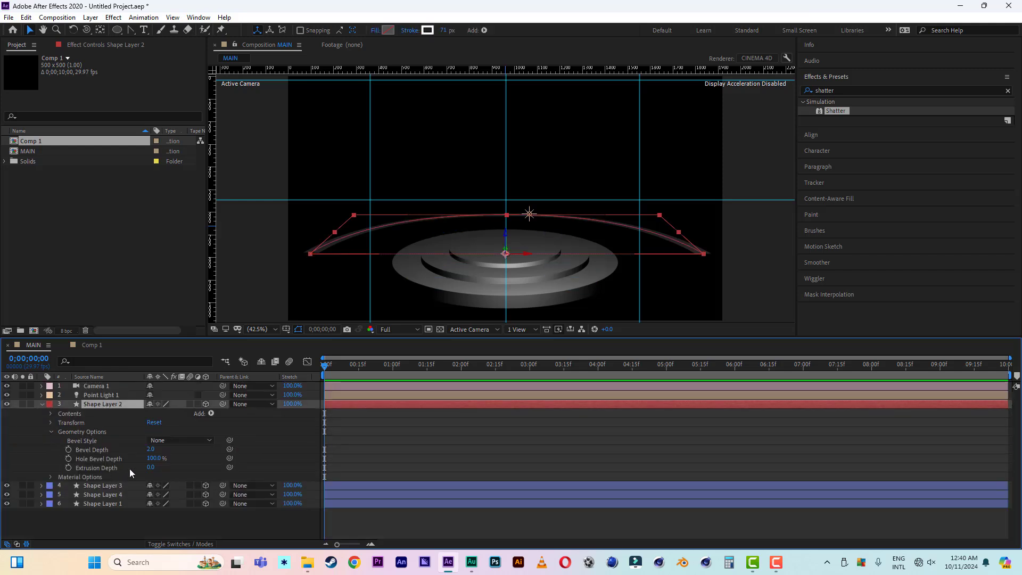
left_click(151, 468)
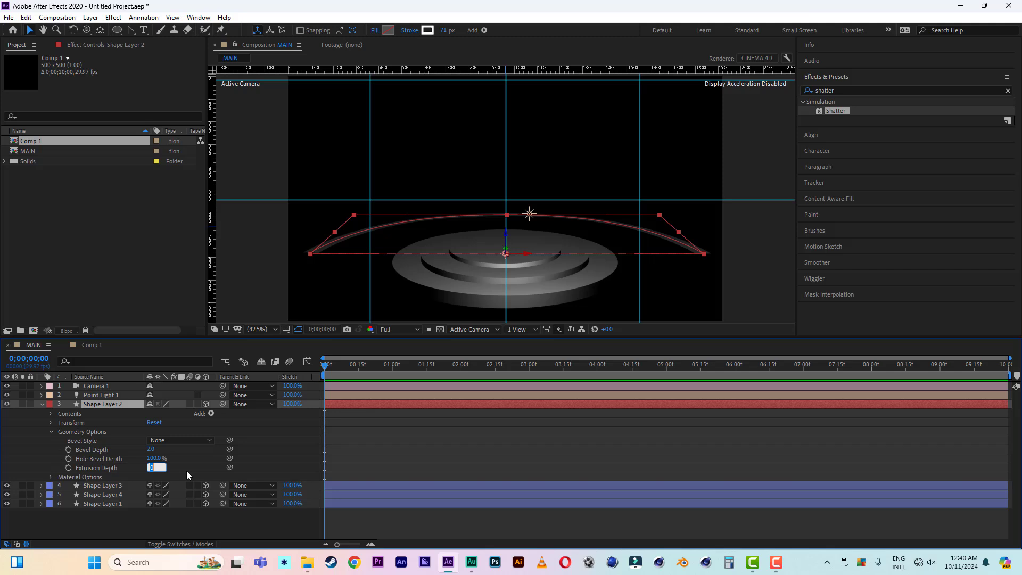
type("50")
left_click(197, 459)
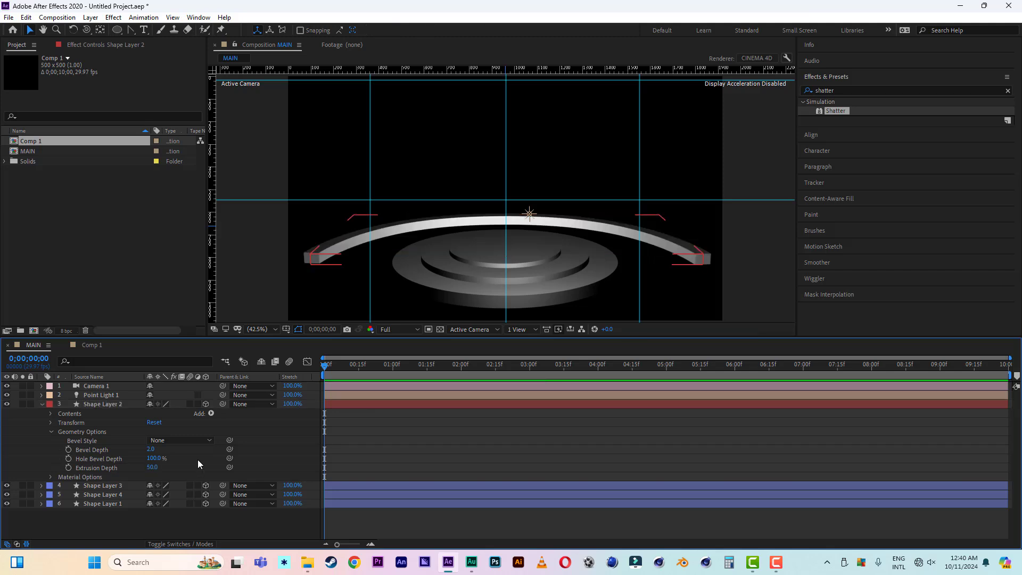
left_click(153, 466)
key("BackSpace")
type("30")
left_click(190, 463)
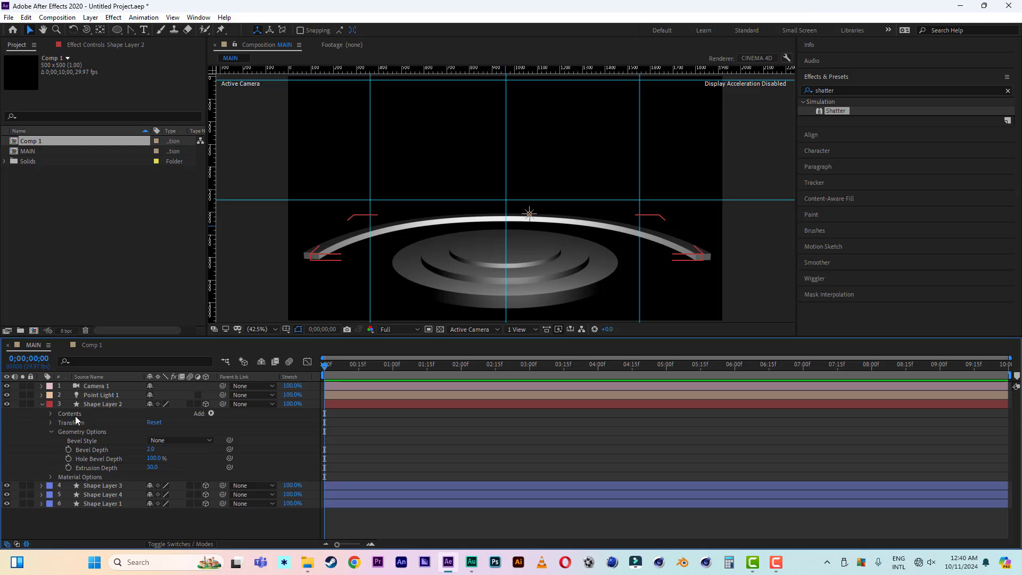
- Set the stroke width of the arc layer Shape Layer 2 to 100 px and collapse its properties
left_click(104, 404)
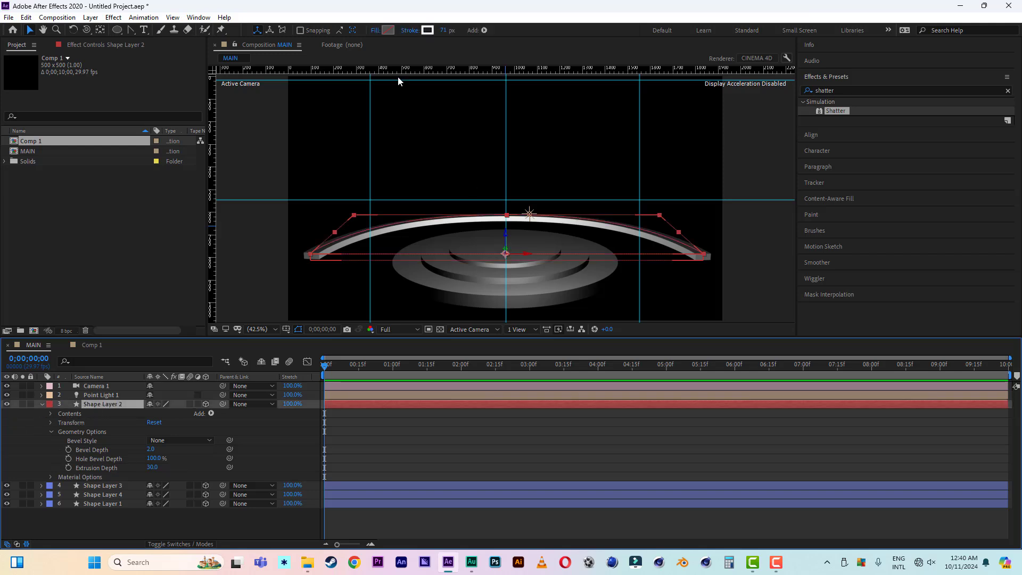
left_click(445, 30)
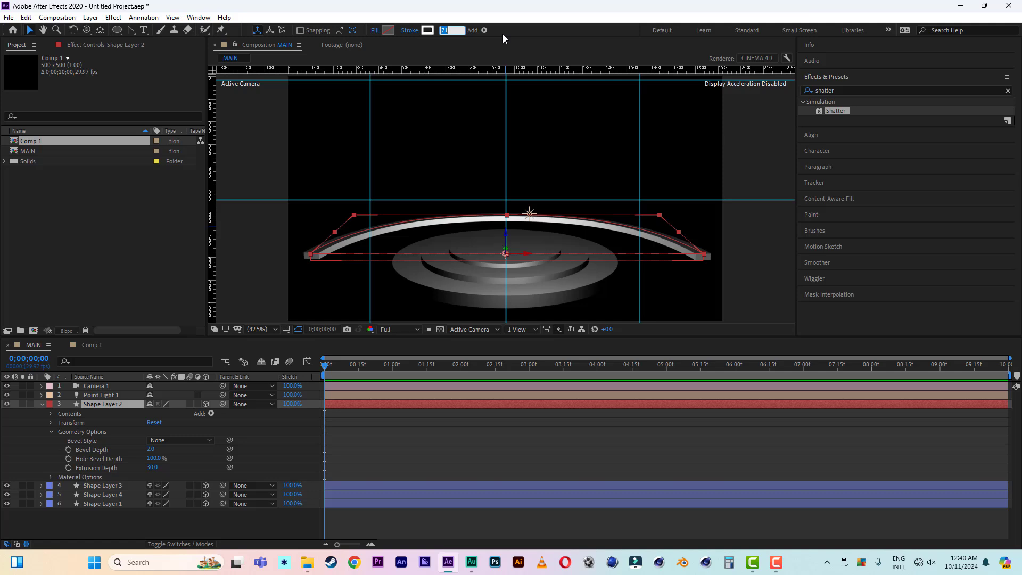
type("100")
left_click(111, 405)
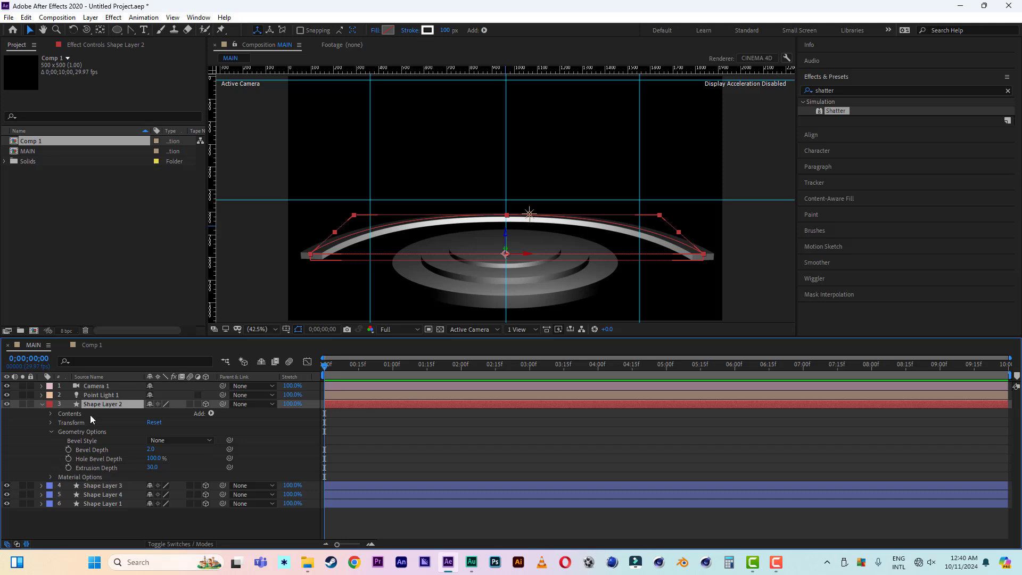
left_click(41, 404)
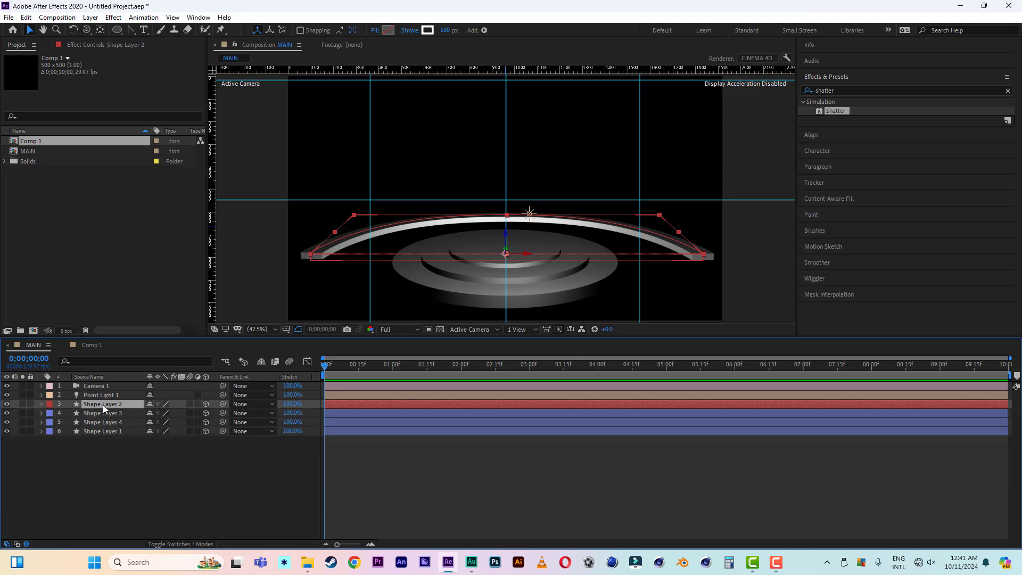
- Duplicate Shape Layer 2, raise the copy far above the platforms, and orbit the camera to a lower, nearly level angle
key("ctrl+d")
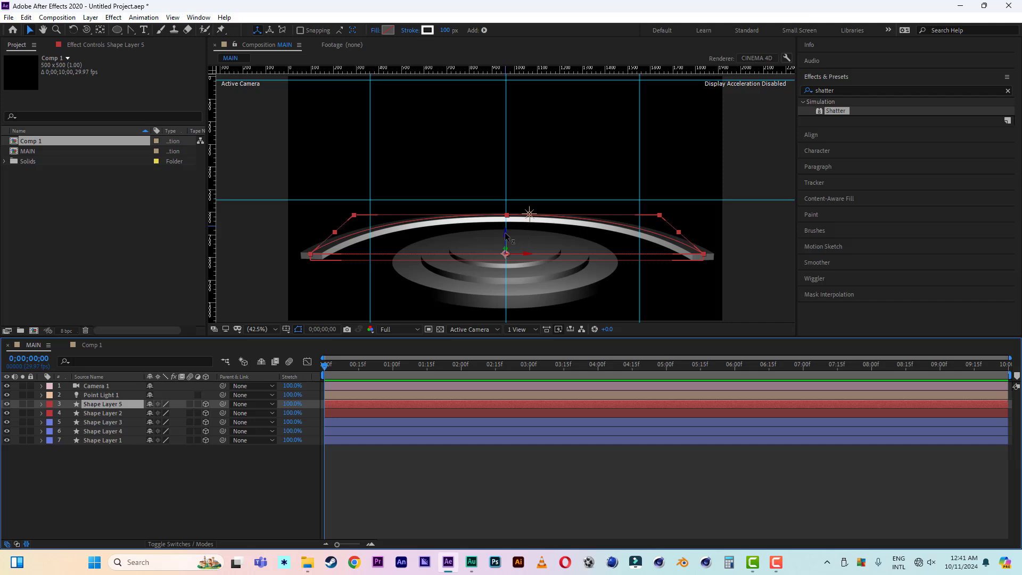
left_click_drag(506, 236, 512, 131)
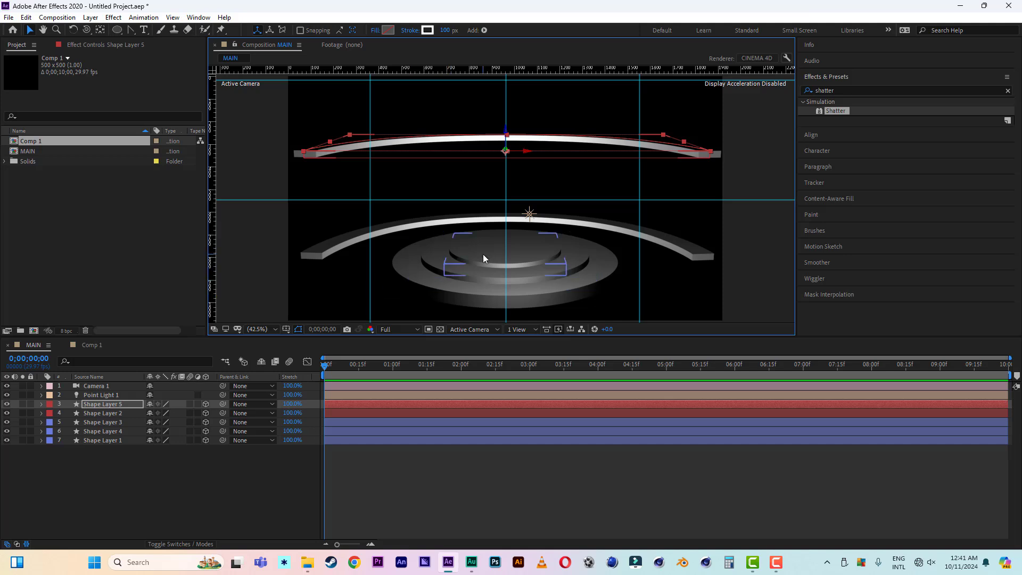
key("c")
left_click_drag(495, 242, 504, 227)
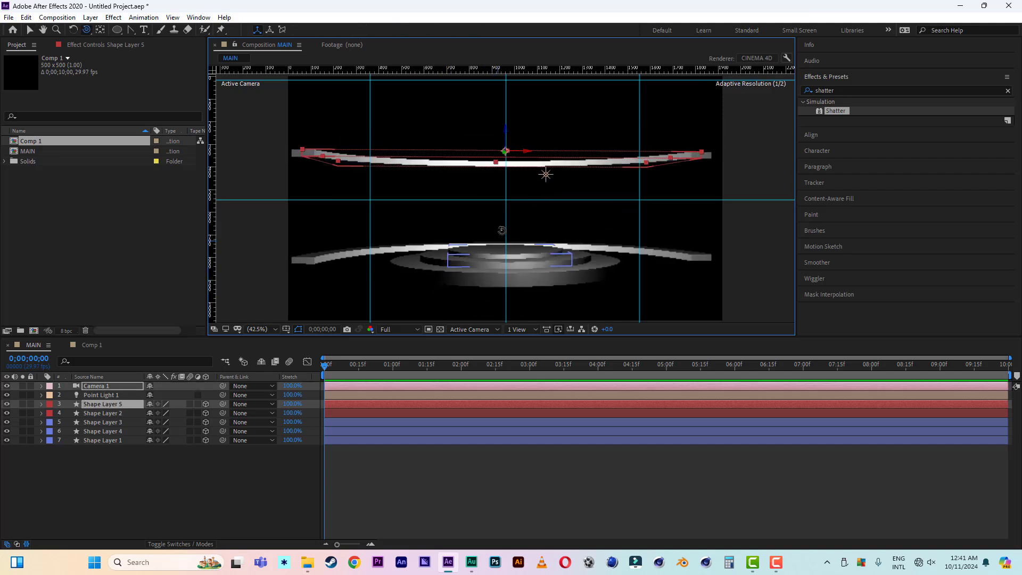
- Raise the upper arc a little more and lower Shape Layer 2 slightly toward the base of the platforms
left_click(30, 32)
left_click_drag(506, 133, 507, 117)
left_click(498, 245)
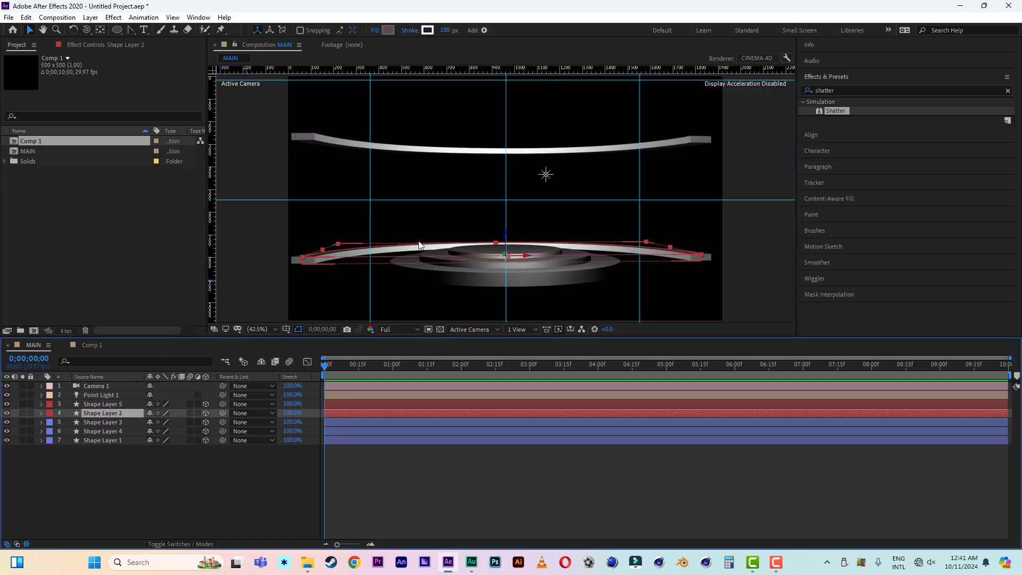
left_click_drag(505, 236, 507, 246)
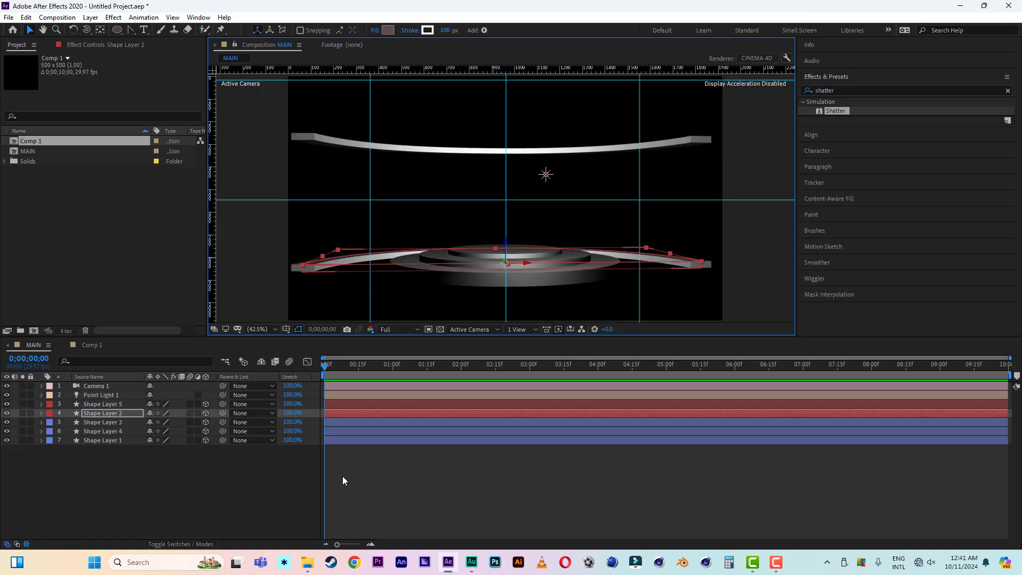
- Create a new solid layer in MAIN with the color 206465
right_click(102, 496)
mouse_move(145, 382)
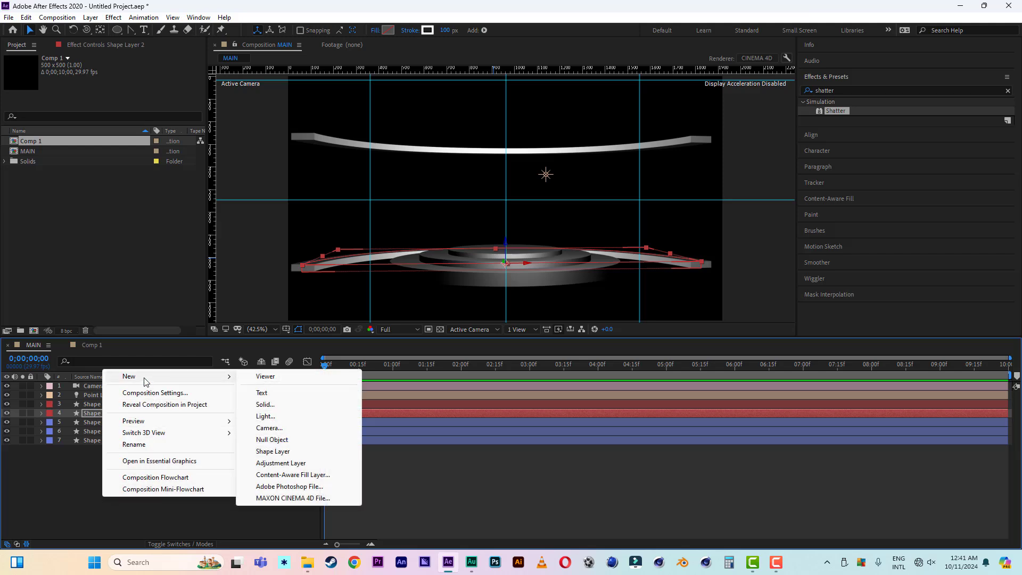
left_click(265, 405)
left_click(748, 330)
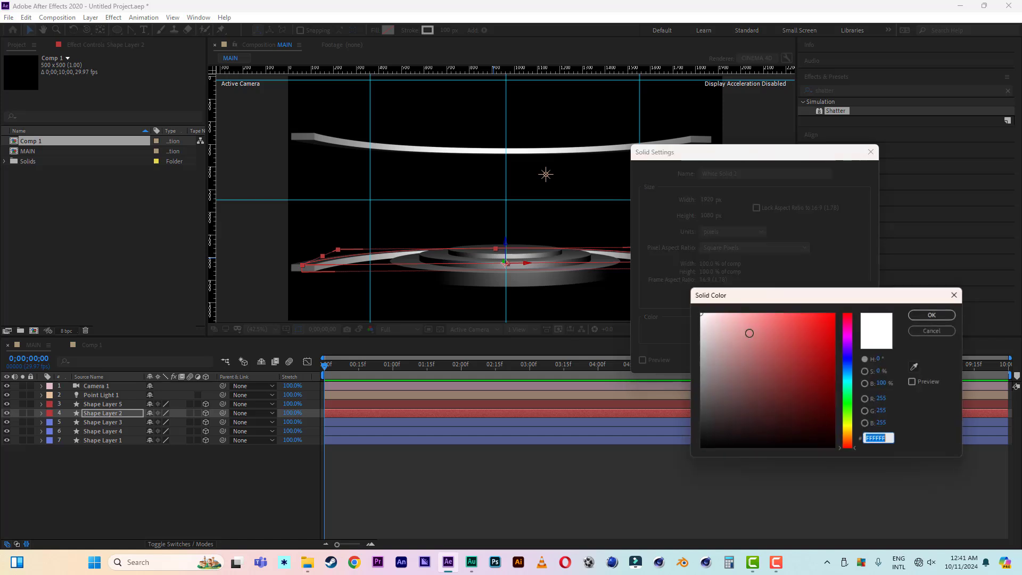
type("206465")
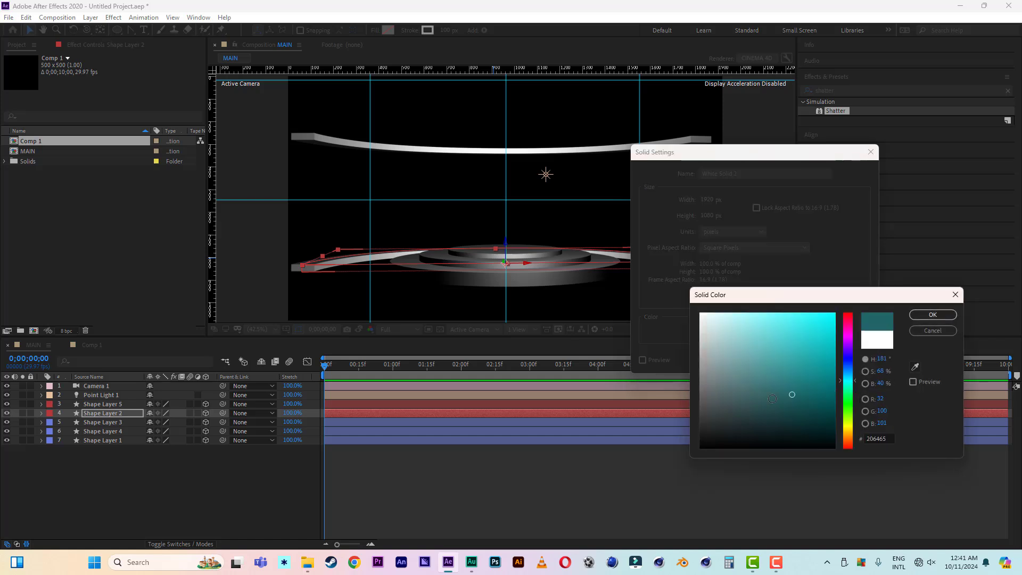
left_click(933, 315)
left_click(793, 360)
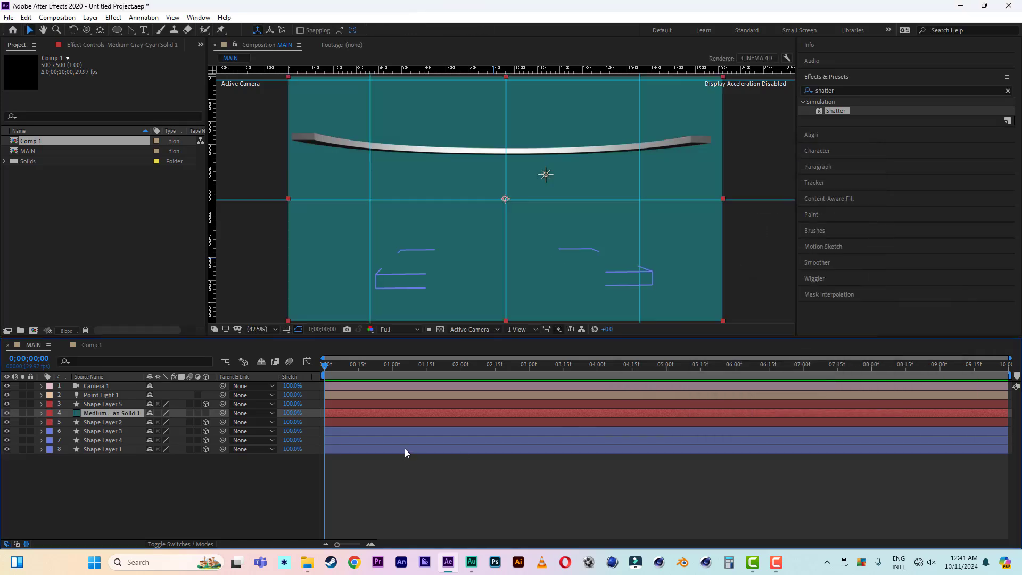
- Turn the teal solid into a 3D layer beneath all other layers and set its X Rotation to 90°
left_click(206, 413)
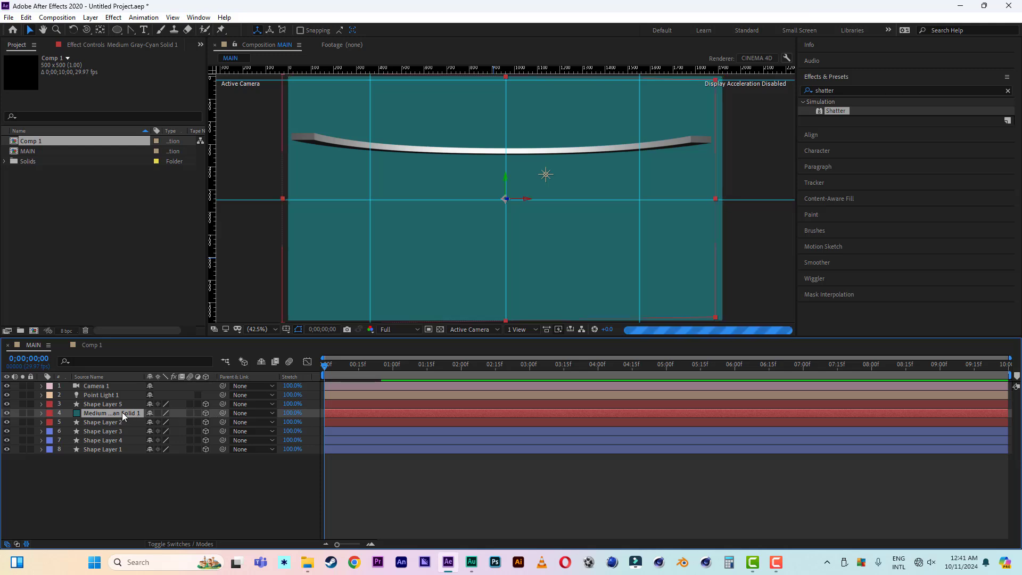
left_click_drag(123, 412, 122, 464)
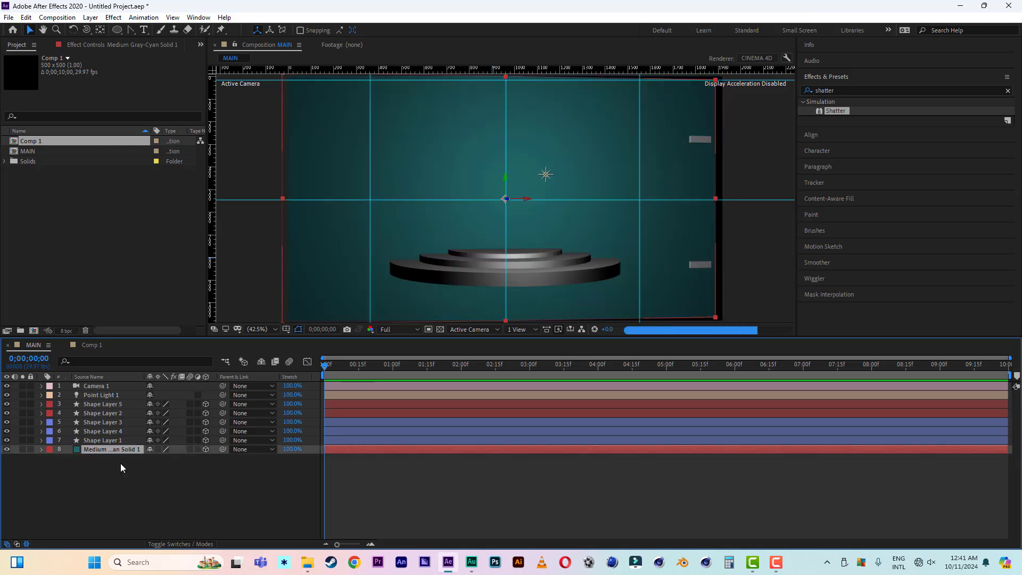
key("r")
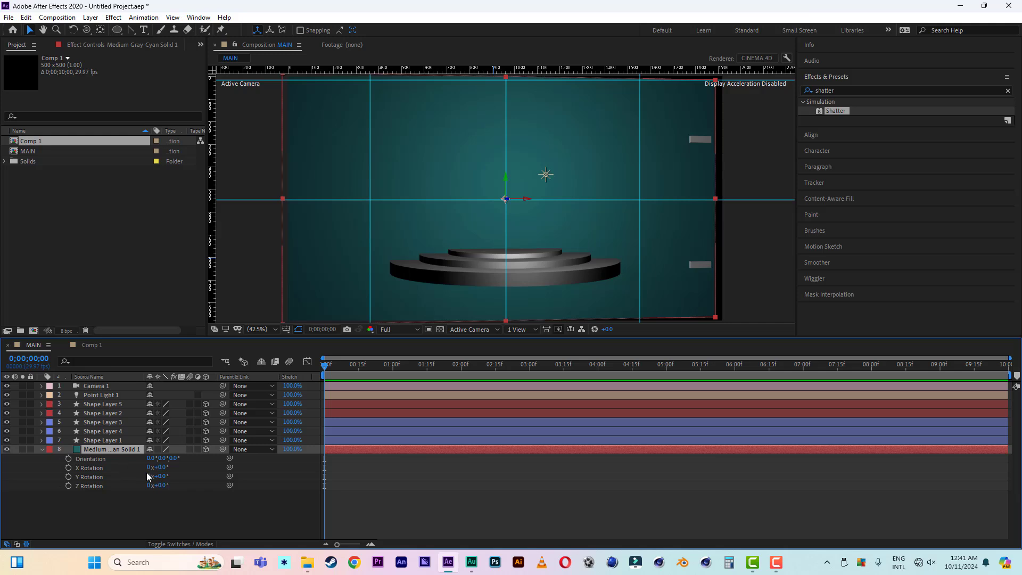
left_click(162, 468)
type("90")
key("Return")
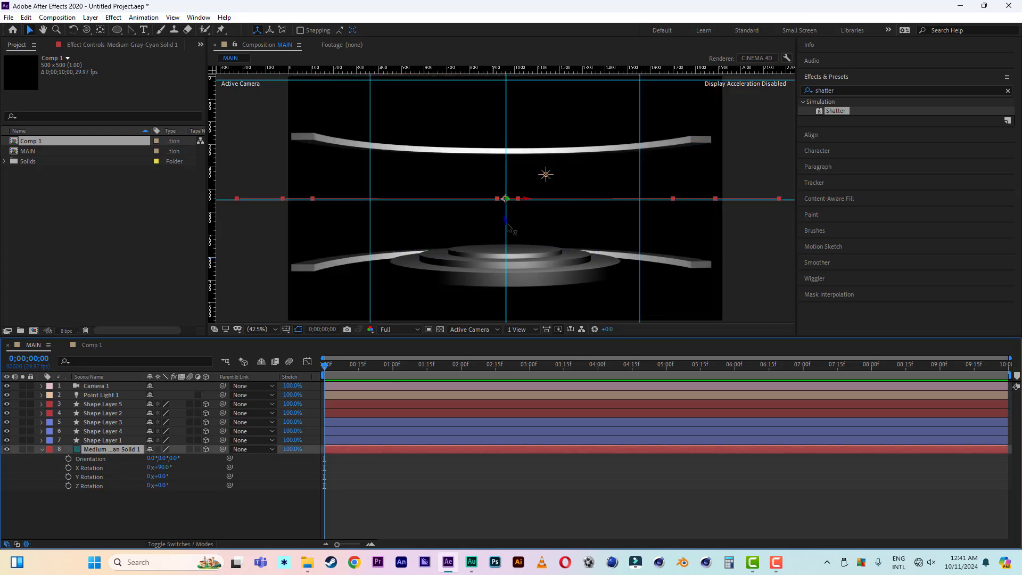
- Lower the teal solid to the base of the platforms as a floor and scale it up to 301%
left_click_drag(509, 228, 508, 292)
key("s")
left_click_drag(190, 458, 296, 458)
left_click_drag(506, 290, 506, 288)
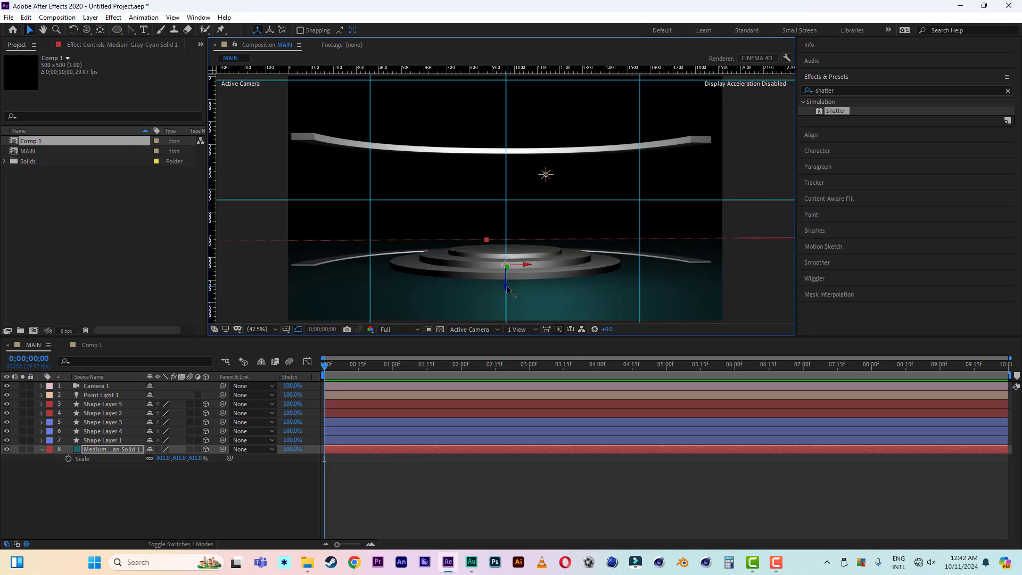
left_click(98, 518)
- Raise the lower arc, Shape Layer 2, slightly above the teal floor and deselect it
left_click(99, 413)
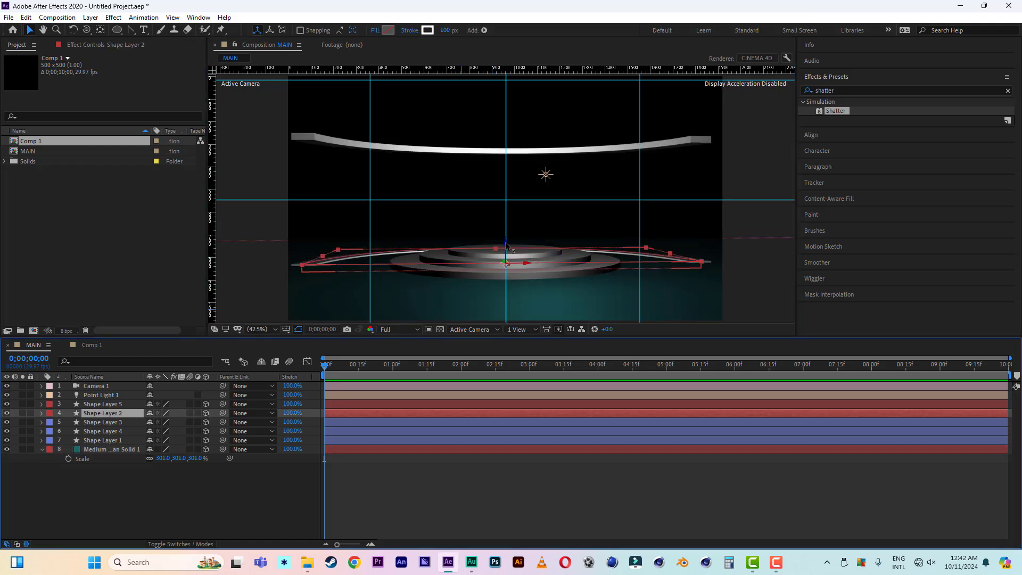
left_click_drag(507, 240, 507, 237)
left_click(314, 493)
- Remove all vertical and horizontal guides from the composition view
left_click_drag(506, 105, 212, 104)
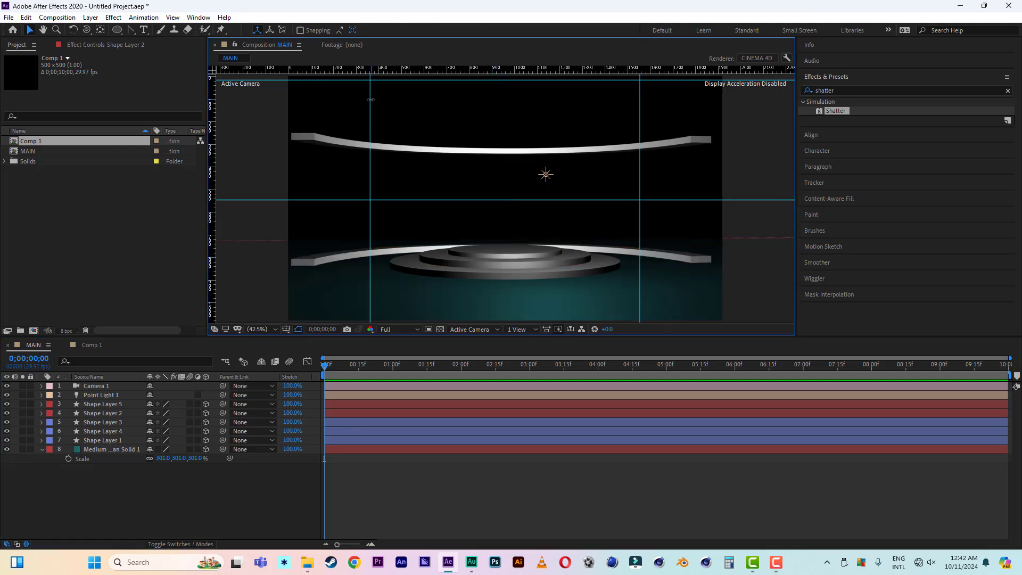
left_click_drag(370, 100, 212, 104)
left_click_drag(640, 115, 212, 115)
left_click_drag(453, 81, 452, 68)
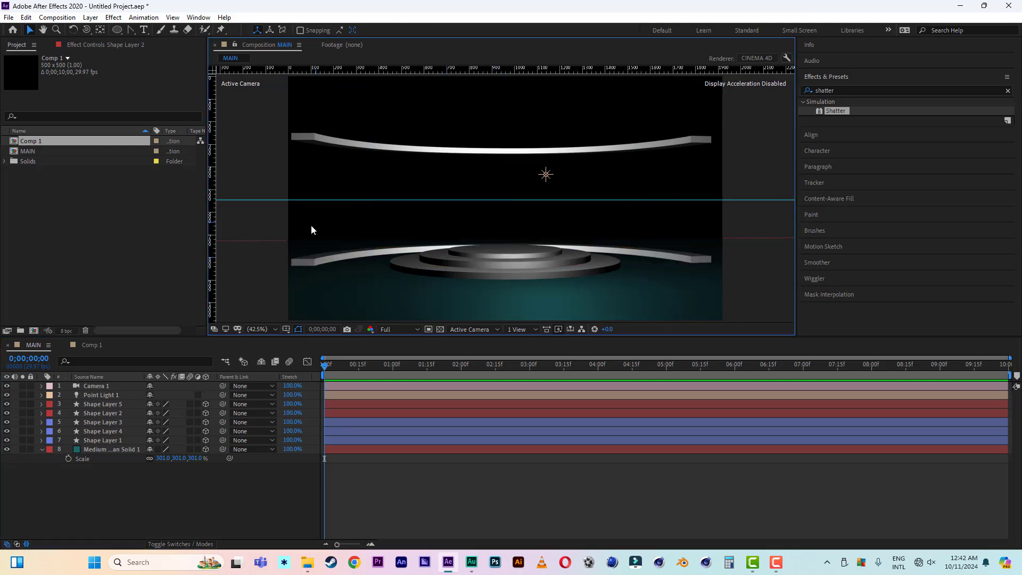
left_click_drag(313, 200, 325, 66)
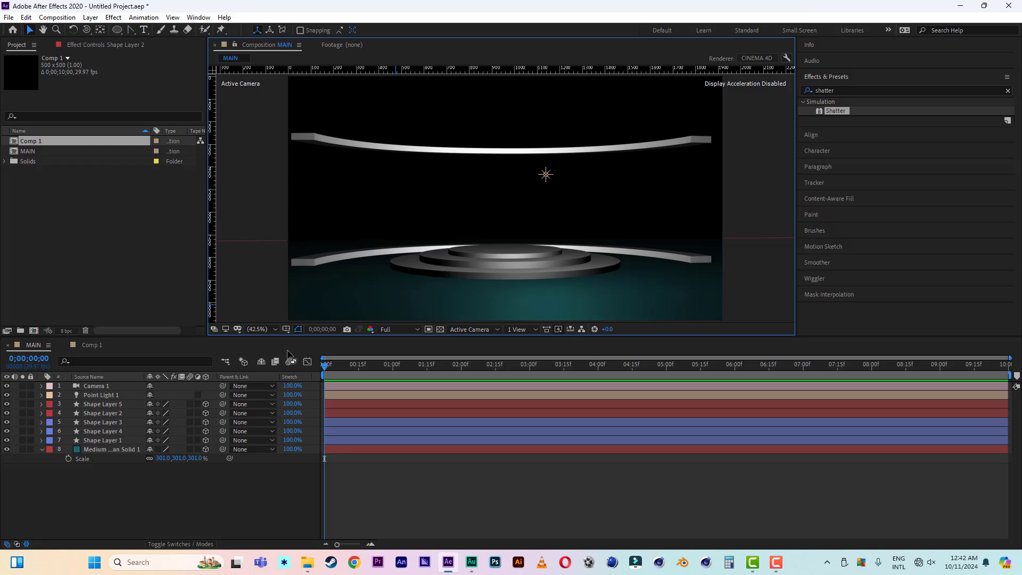
- Duplicate the upper arc, Shape Layer 5, and set the copy's extrusion depth to 550 to form a curved wall
left_click(108, 395)
left_click(99, 387)
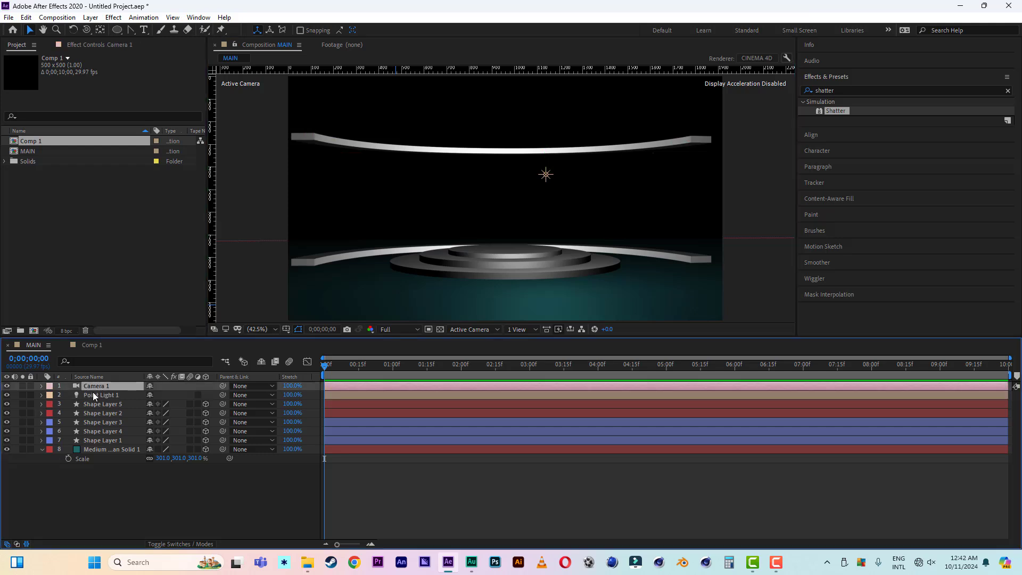
left_click(94, 404)
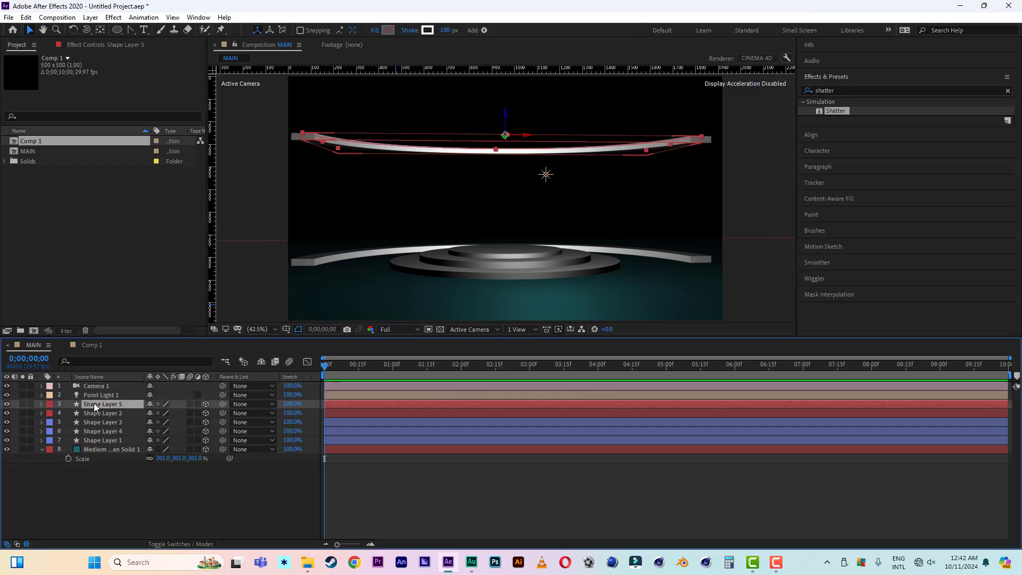
key("ctrl+d")
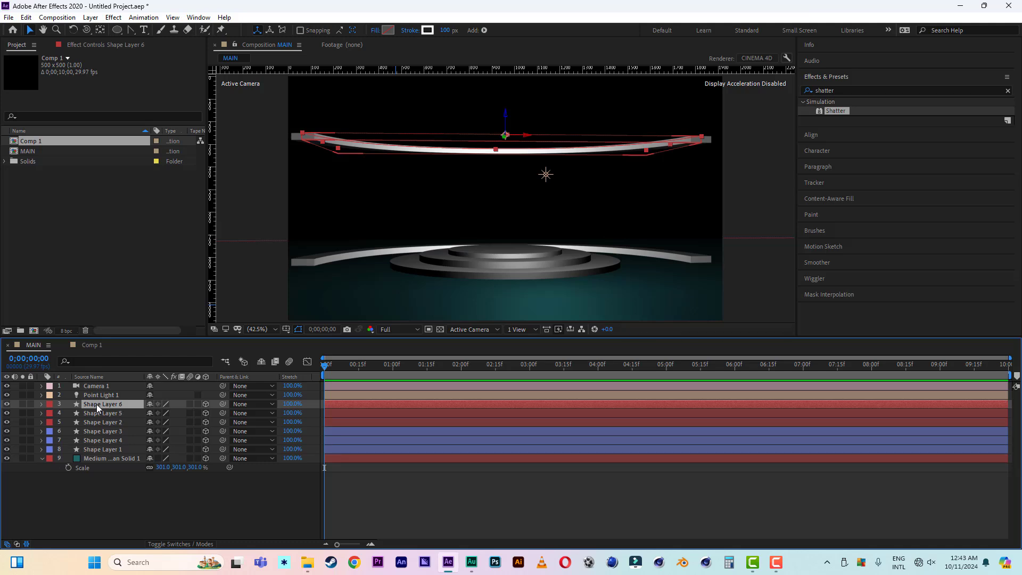
left_click(42, 405)
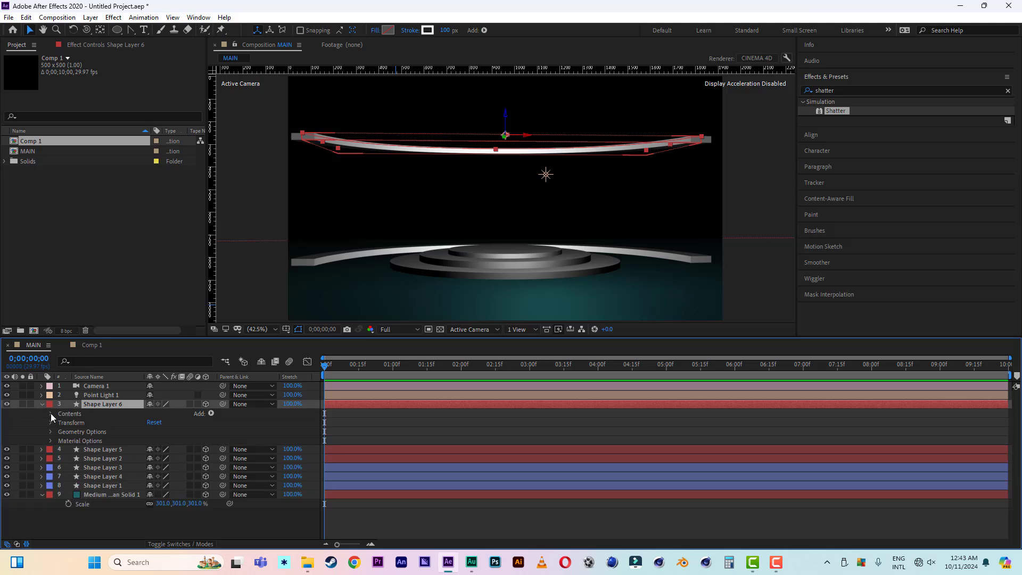
left_click(50, 433)
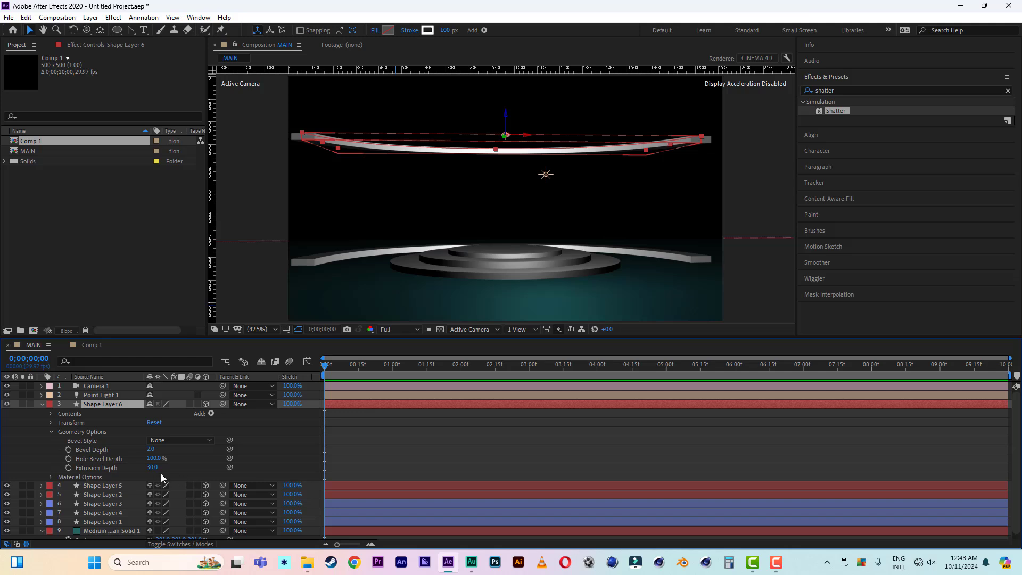
left_click_drag(153, 471, 409, 480)
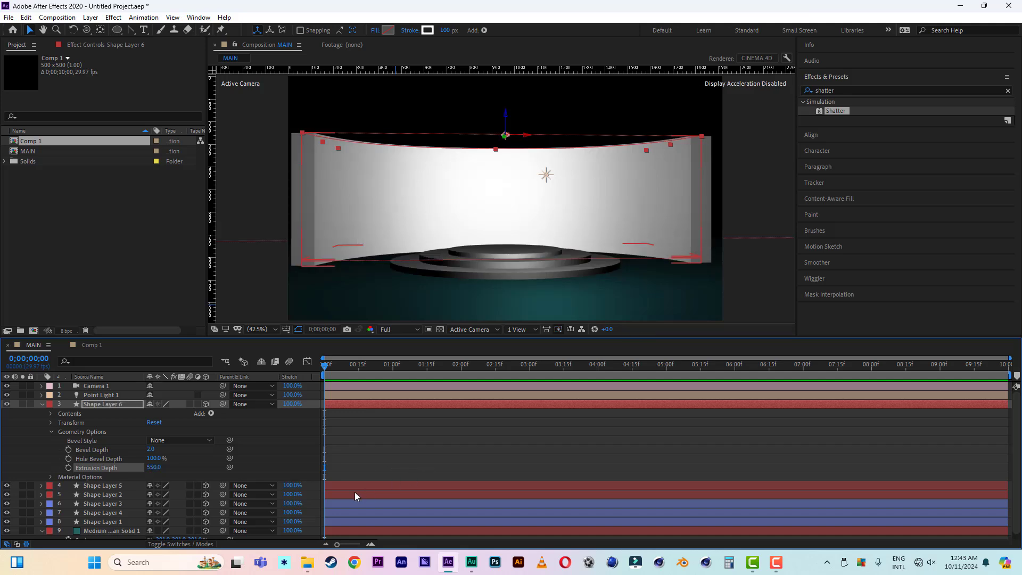
- Reduce the stroke width of the curved wall, Shape Layer 6, to 20 px and collapse its properties
left_click(446, 30)
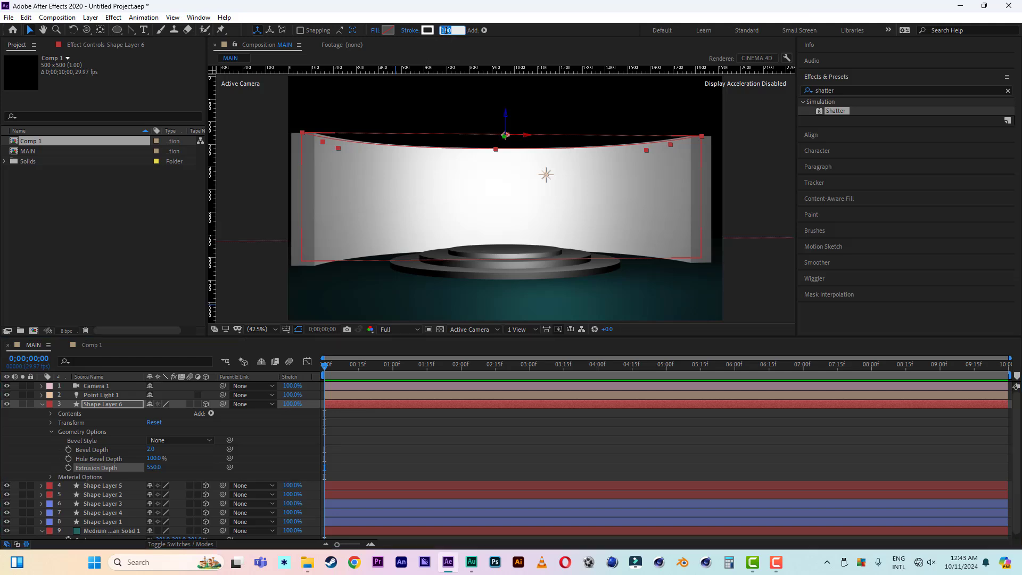
type("2")
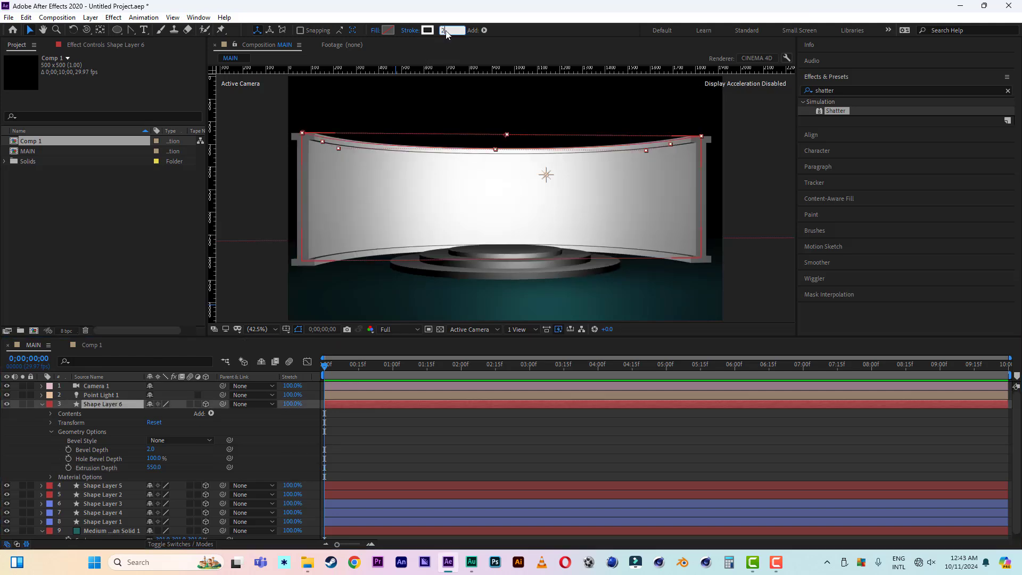
type("0")
left_click(197, 456)
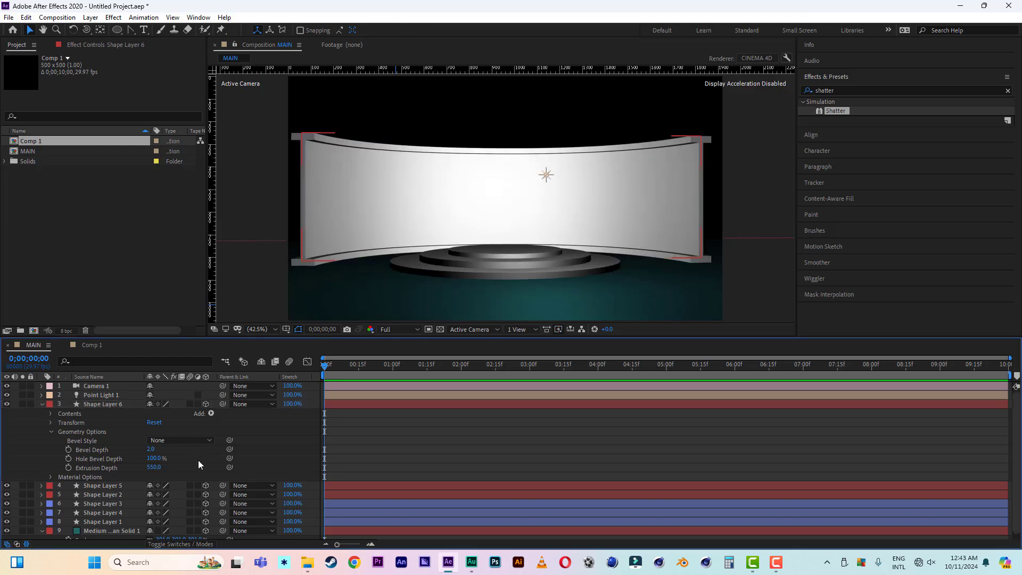
left_click(43, 403)
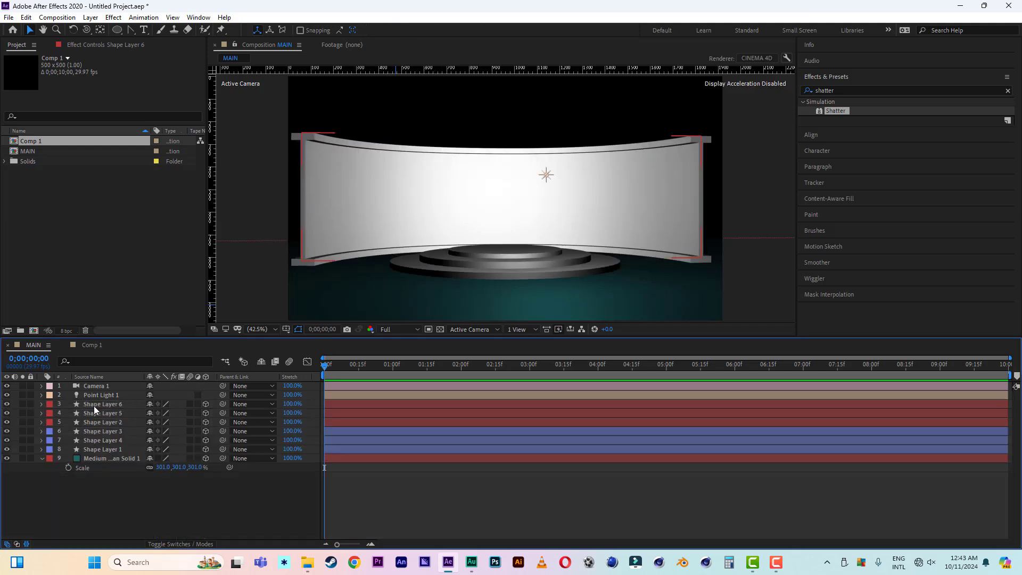
left_click(107, 405)
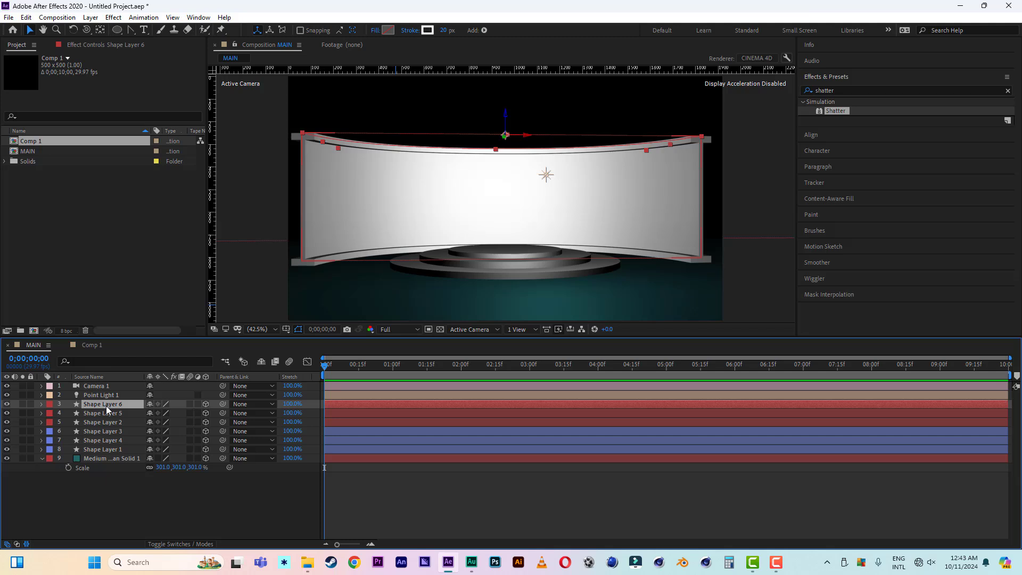
- Create a new composition from the HDTV 1080 29.97 preset with its height changed to 800 px
left_click(34, 331)
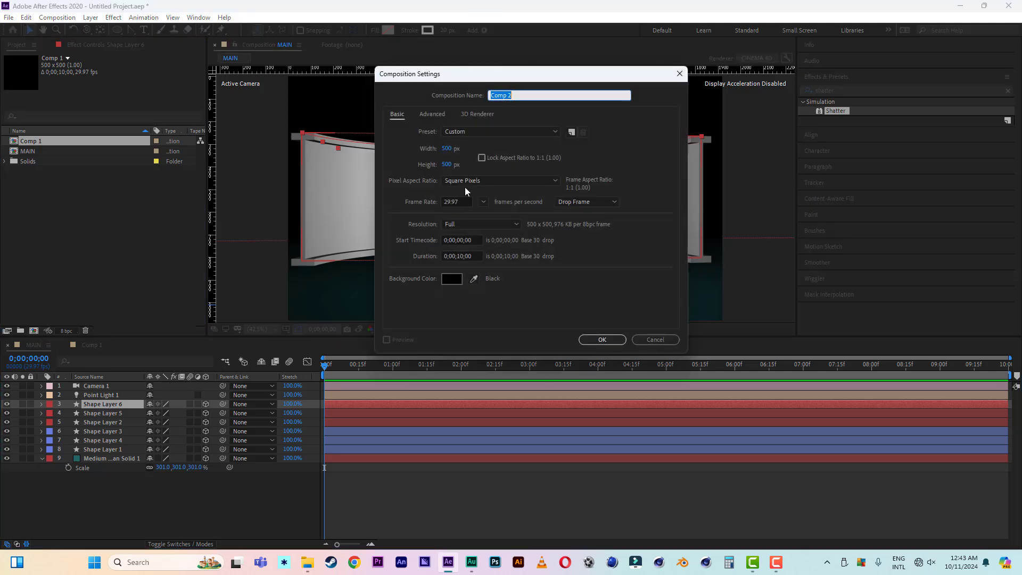
left_click(468, 131)
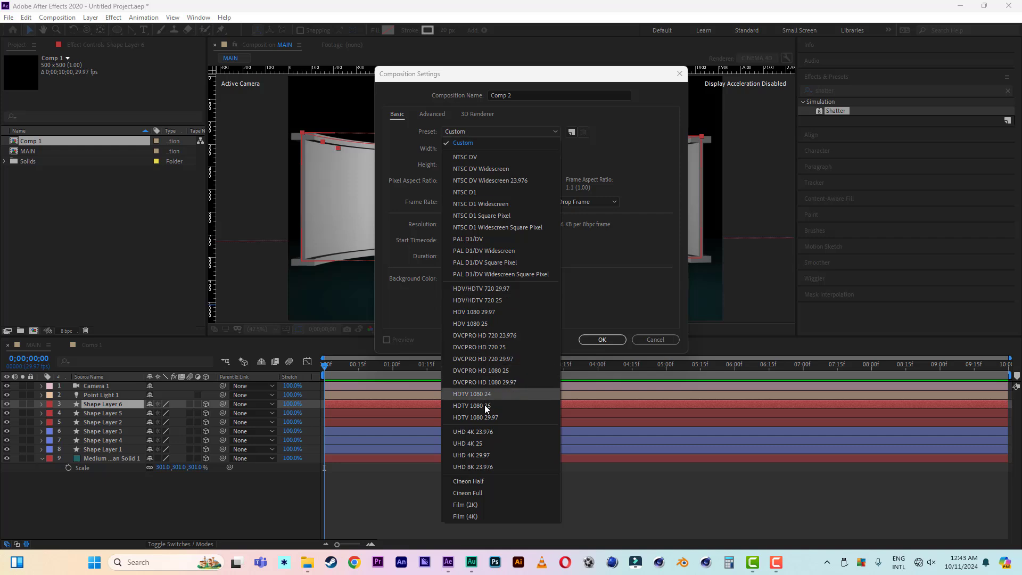
left_click(475, 418)
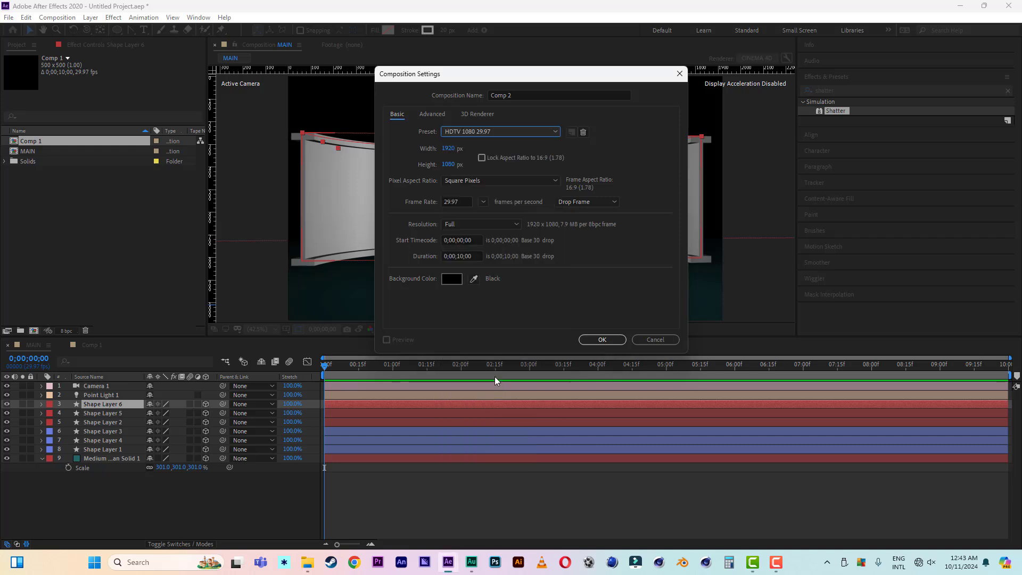
left_click(449, 165)
type("800")
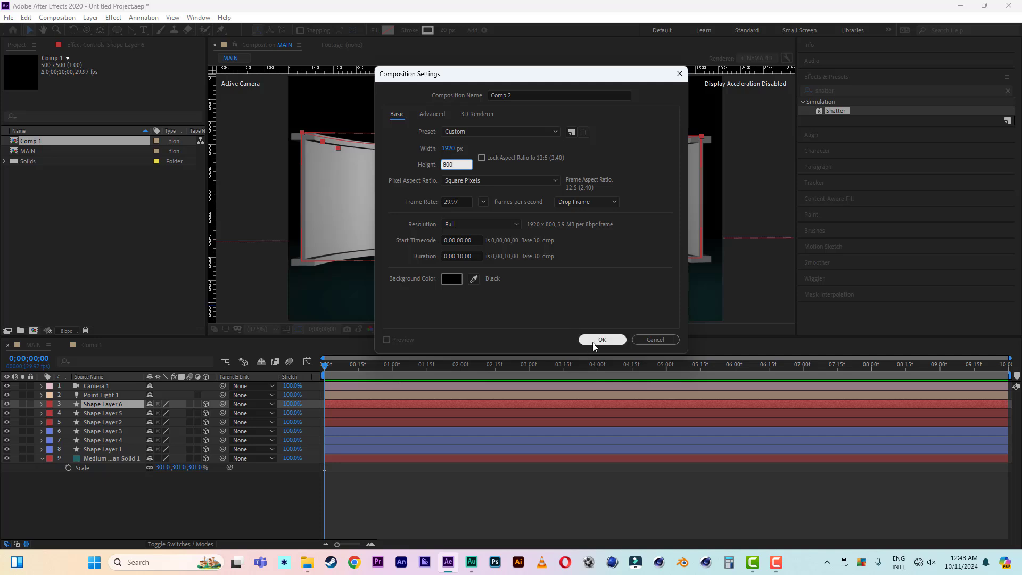
left_click(601, 340)
- Rename the new 1920 x 800 composition as image
scroll(579, 244, "down", 2)
right_click(294, 220)
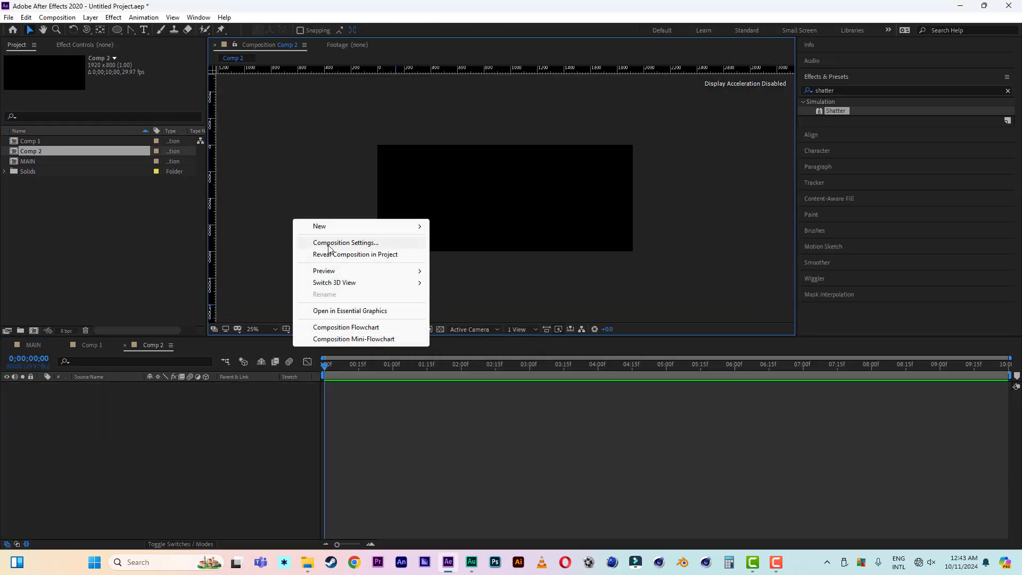
left_click(328, 243)
type("image")
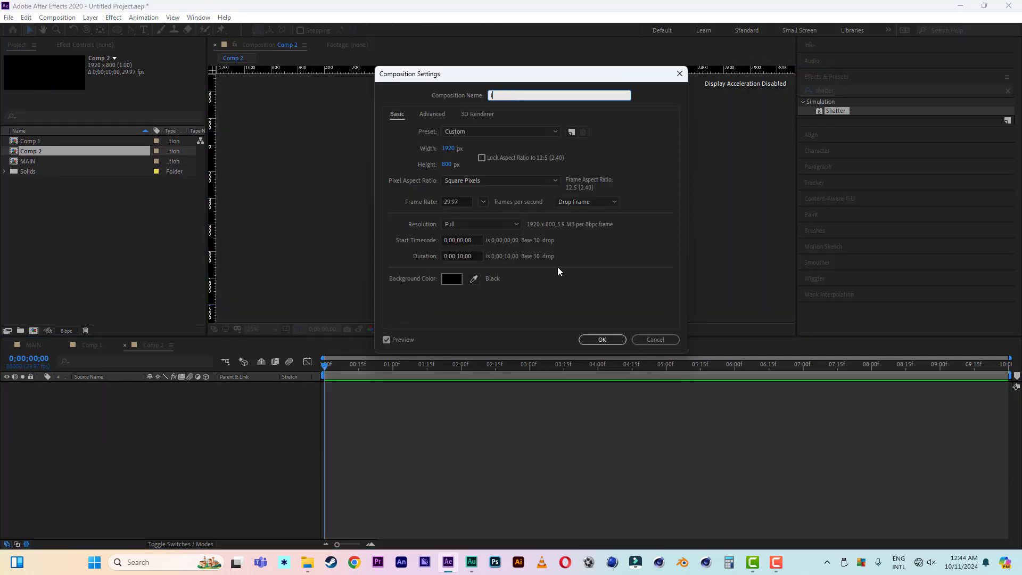
left_click(602, 339)
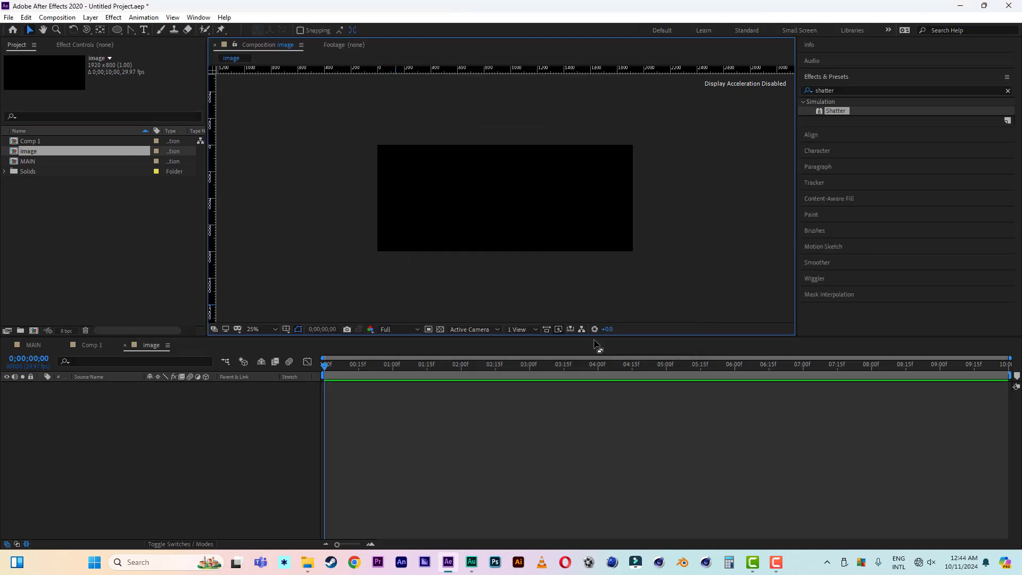
- Import both pictures from New folder (2), the 360_F JPG and ai-generated-8662021_640.png, into the project
left_click(307, 565)
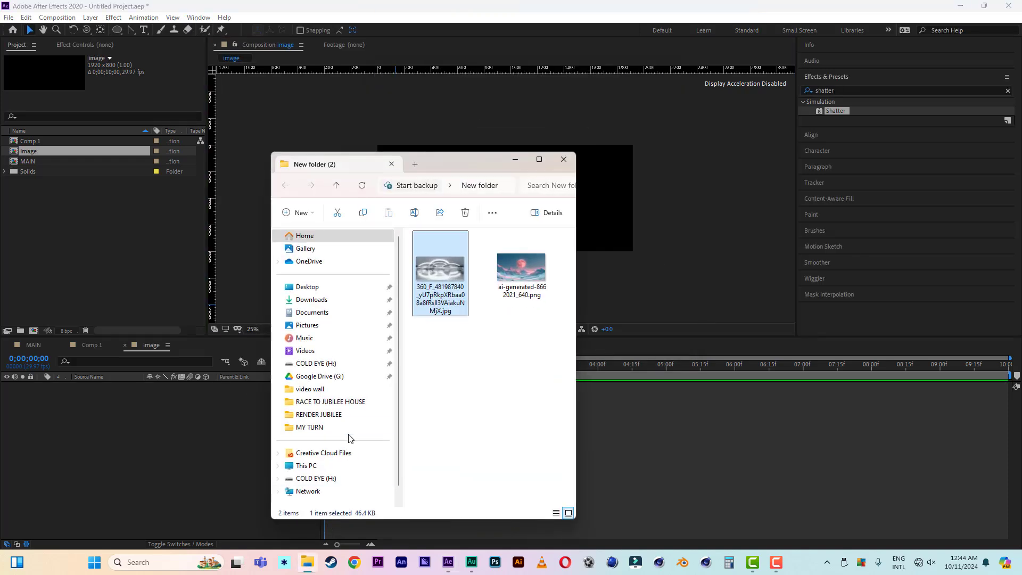
left_click_drag(426, 335, 550, 231)
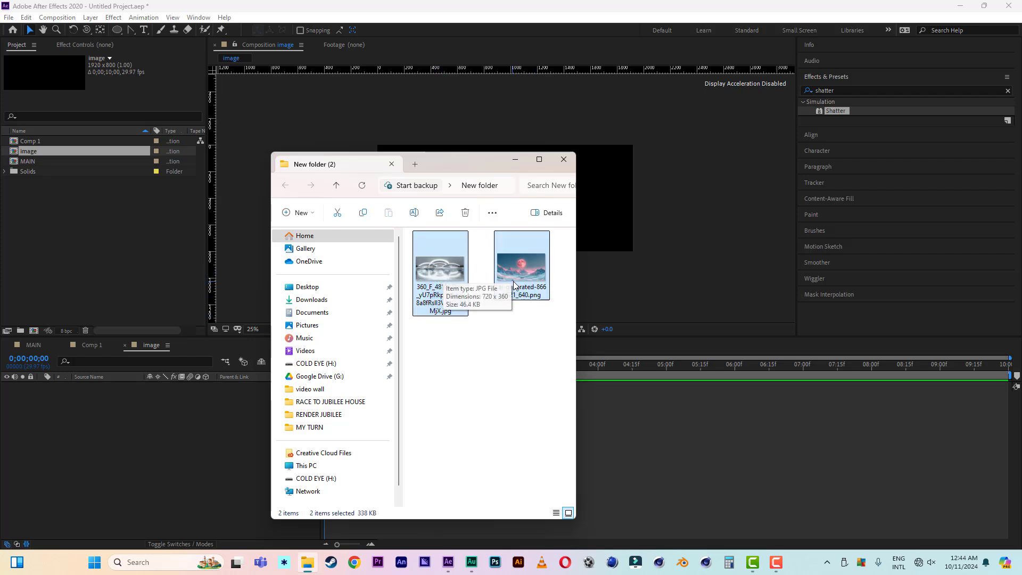
left_click_drag(527, 274, 59, 256)
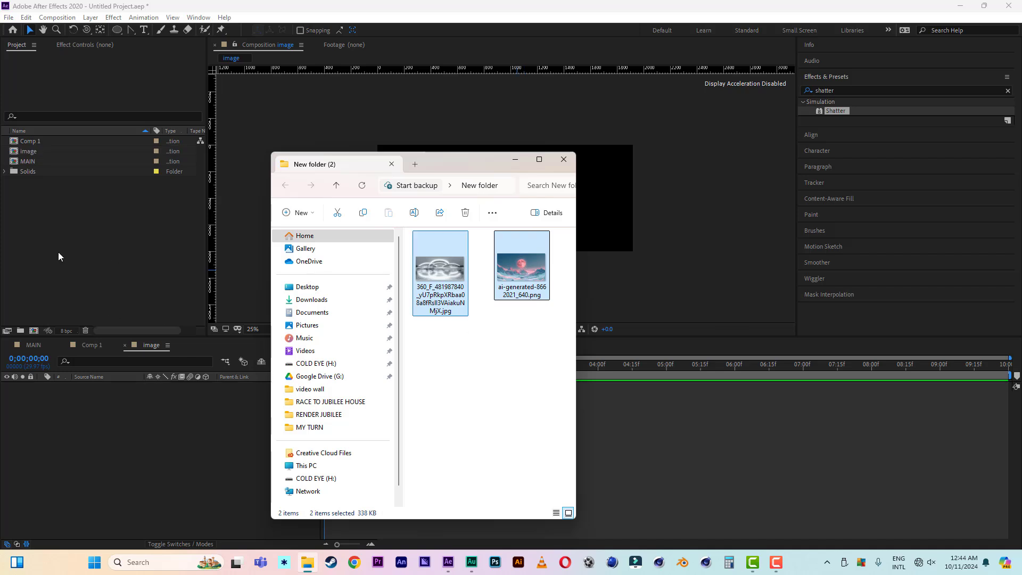
- Add ai-generated-8662021_640.png to the image composition and scale it to 327% so it covers the frame
left_click_drag(44, 148, 126, 450)
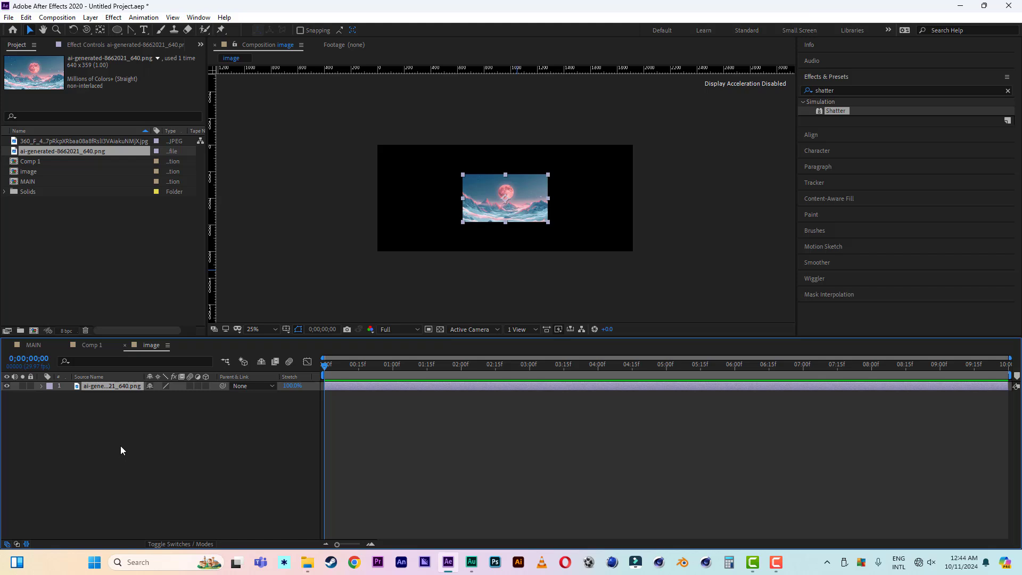
key("s")
left_click_drag(179, 395, 304, 400)
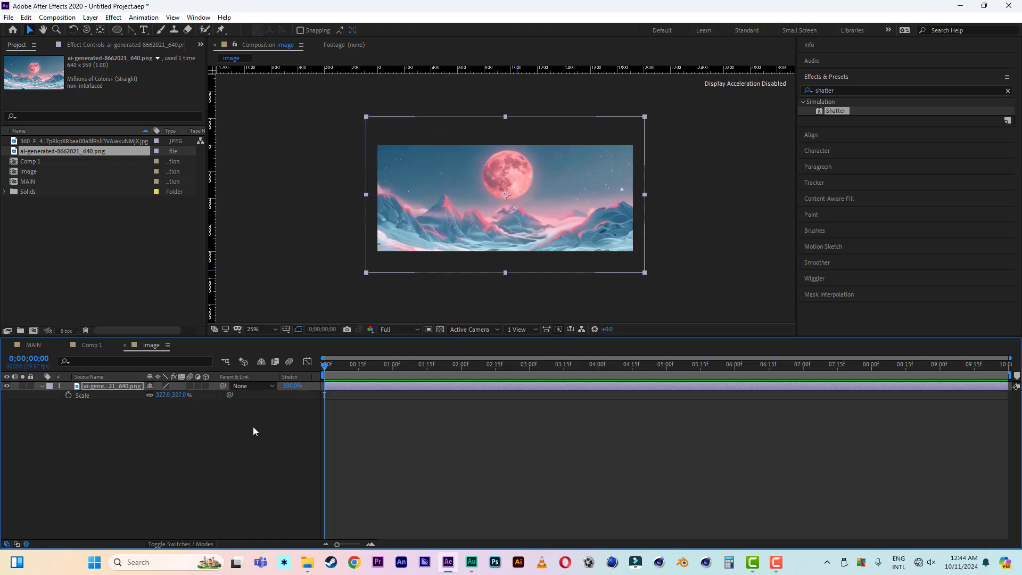
left_click(98, 453)
- Place the image composition in MAIN between Point Light 1 and Shape Layer 6 and make it a 3D layer
left_click(30, 345)
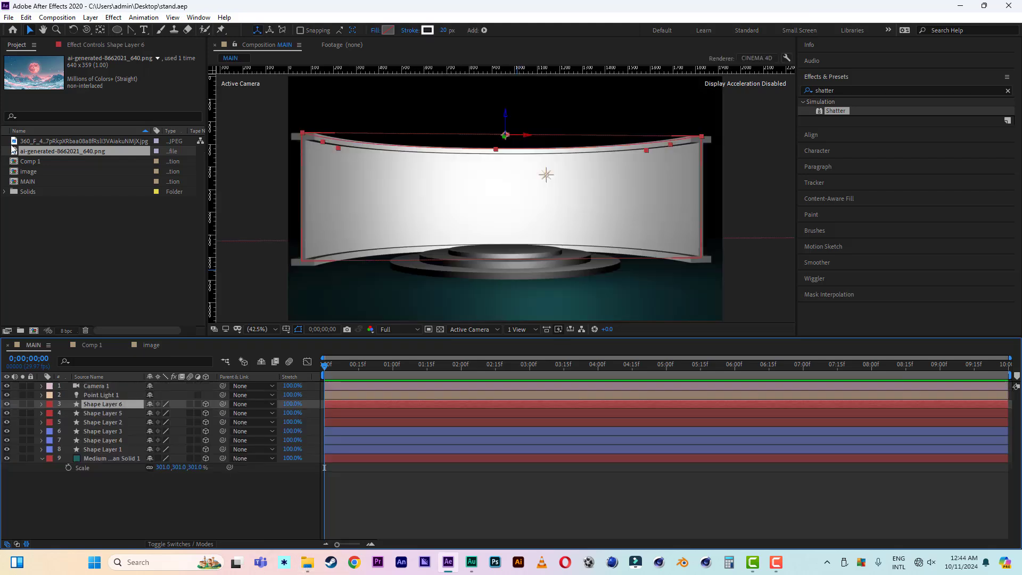
left_click(26, 172)
left_click_drag(26, 173, 93, 398)
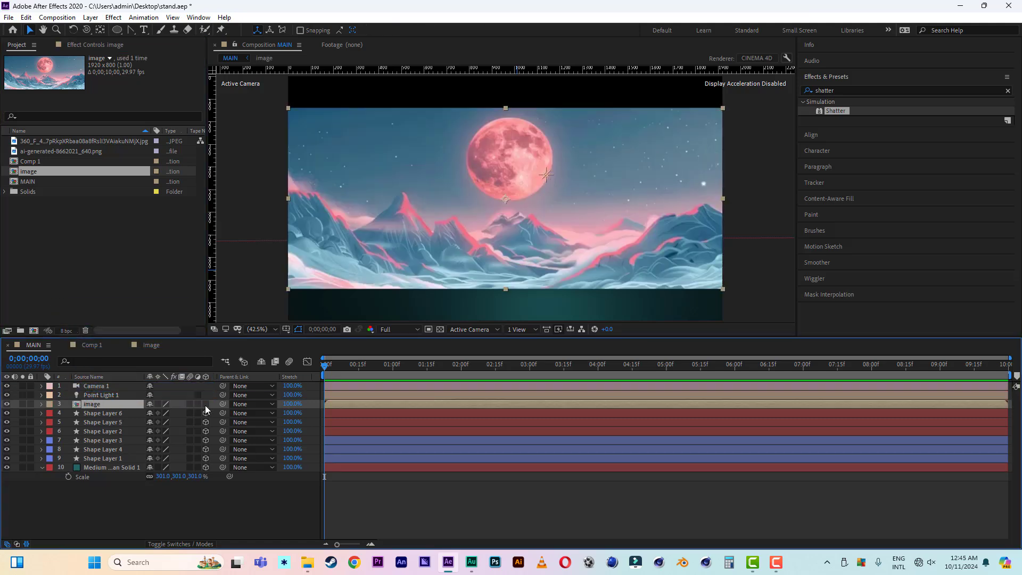
left_click(206, 404)
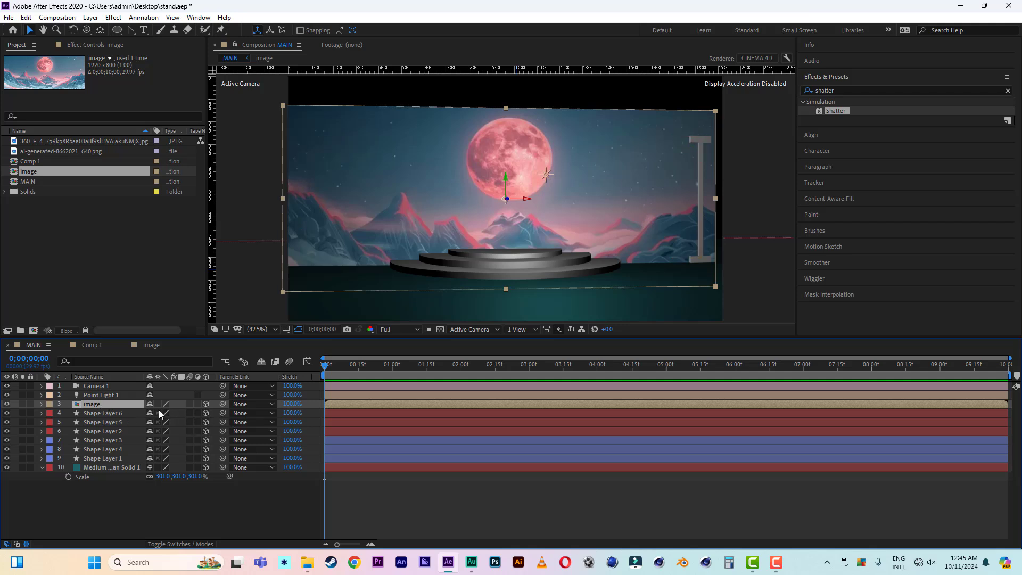
- Set the image layer's geometry curvature to 100%
left_click(41, 404)
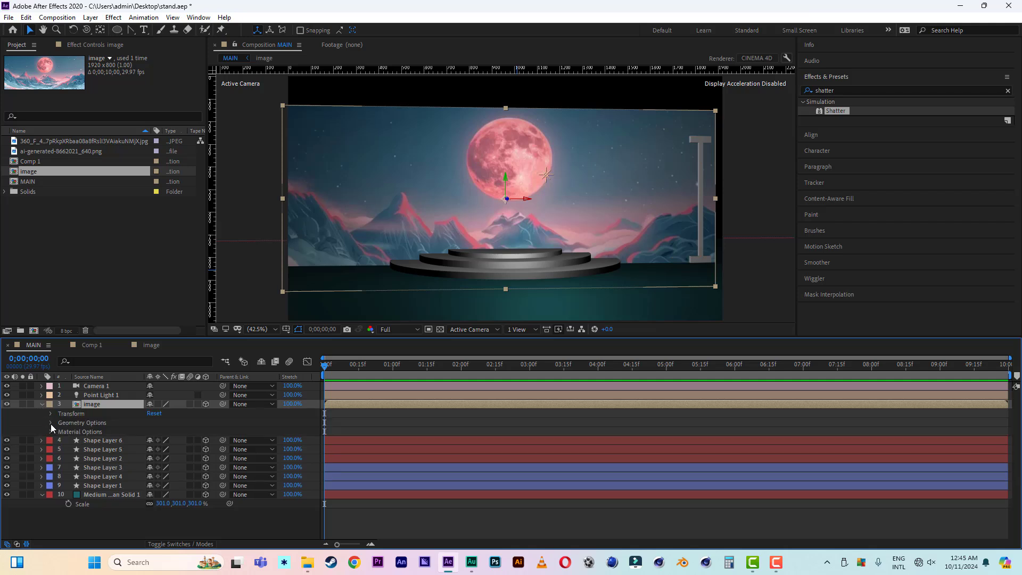
left_click(51, 423)
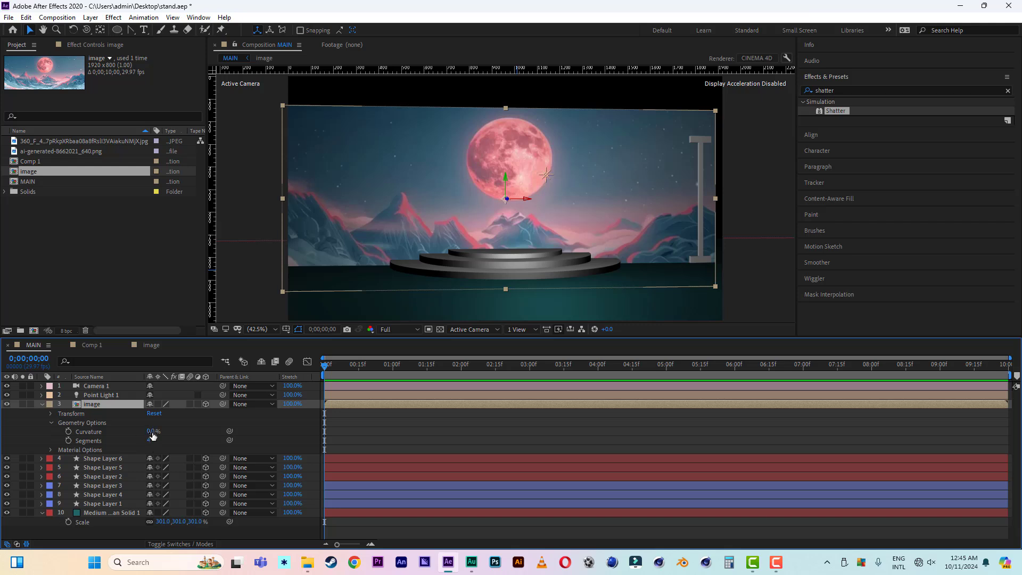
left_click_drag(153, 436, 208, 433)
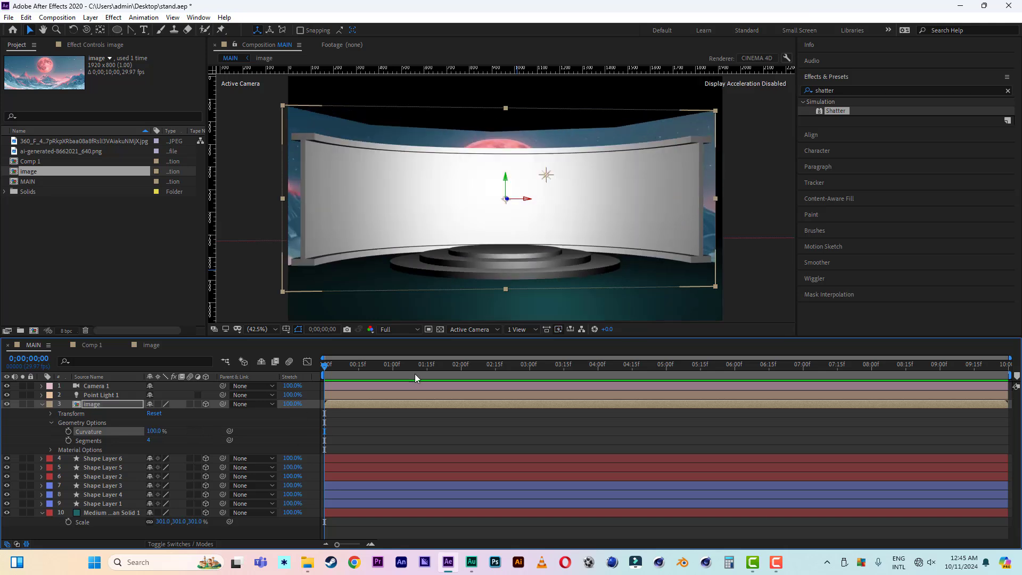
- View the scene from Custom View 1 and set the image layer's geometry segments to 30
left_click(485, 330)
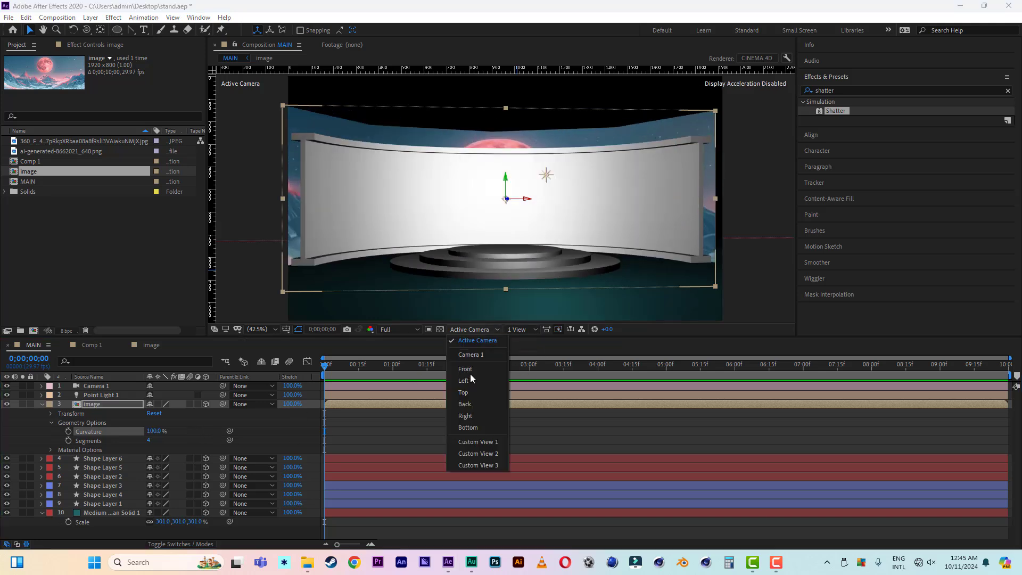
left_click(478, 440)
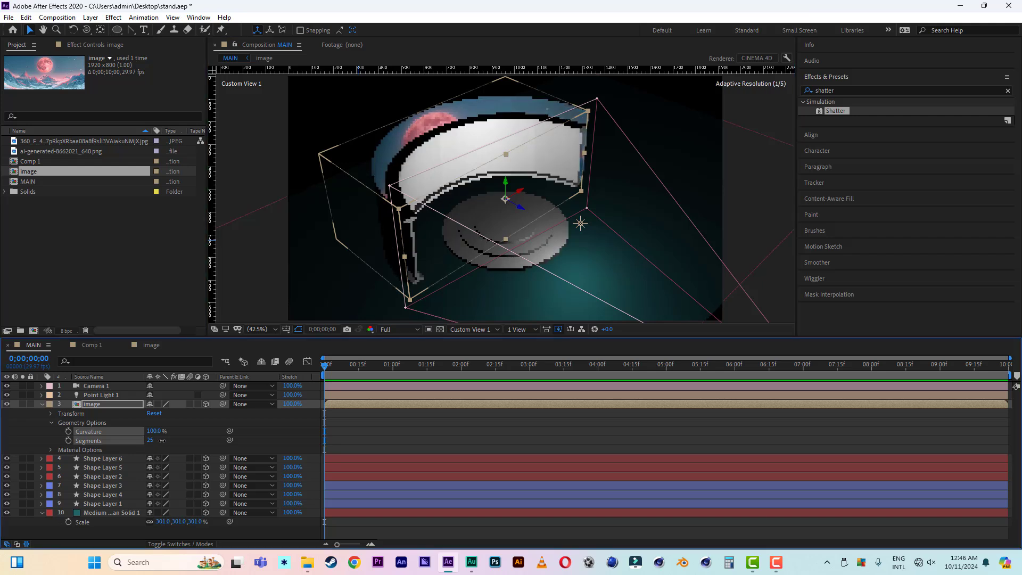
left_click_drag(152, 440, 162, 440)
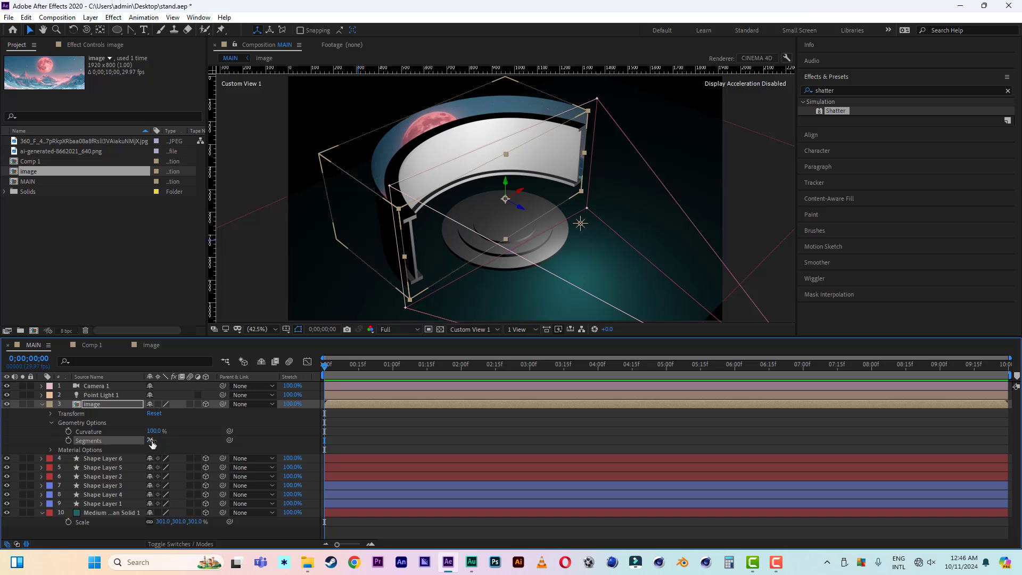
left_click_drag(151, 441, 159, 441)
left_click(152, 441)
type("30")
left_click(176, 436)
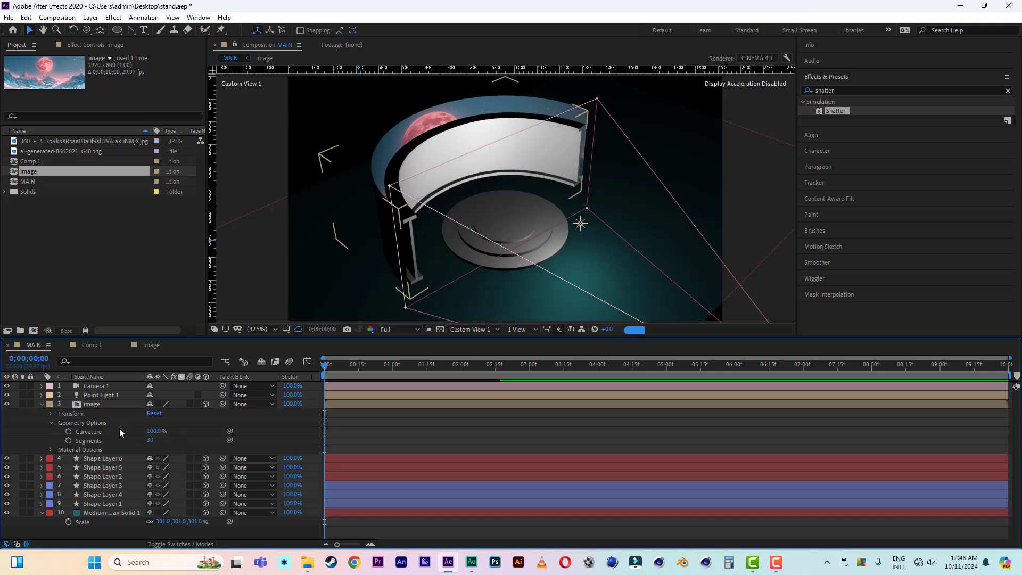
- Move the image layer forward along its Z axis in front of the wall's centre and return to the Active Camera view
left_click(90, 404)
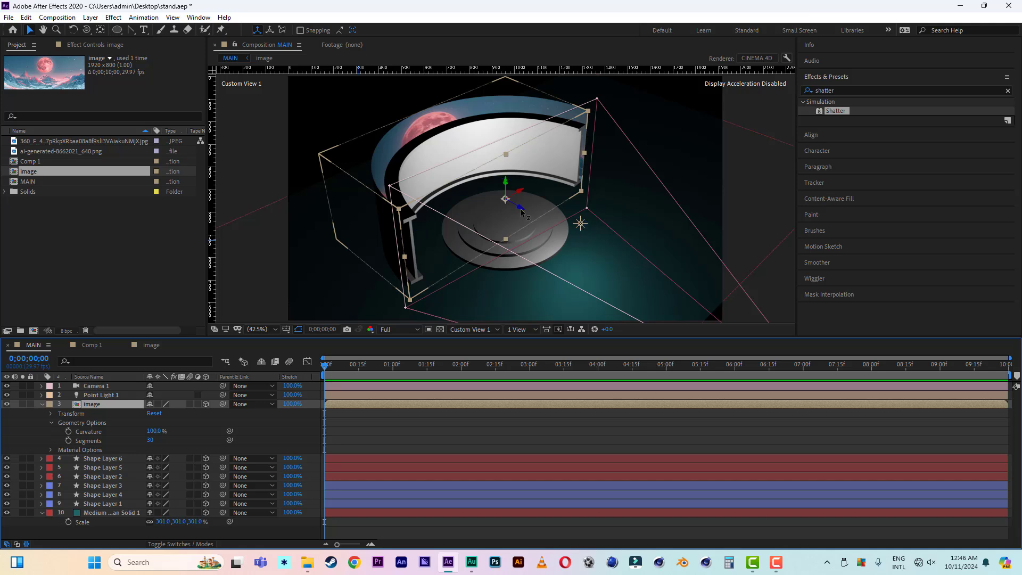
left_click_drag(521, 211, 567, 238)
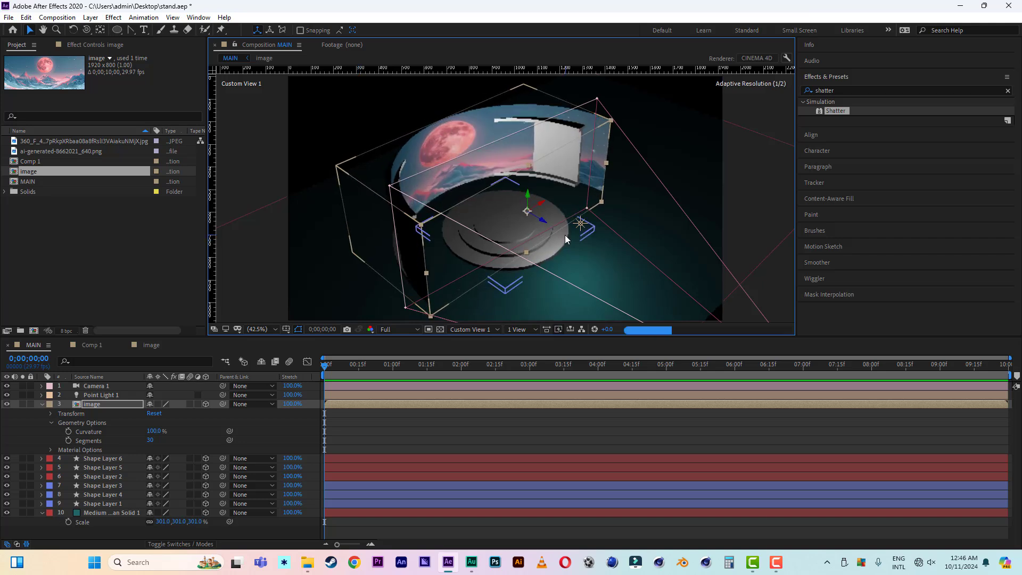
left_click(483, 330)
left_click(468, 349)
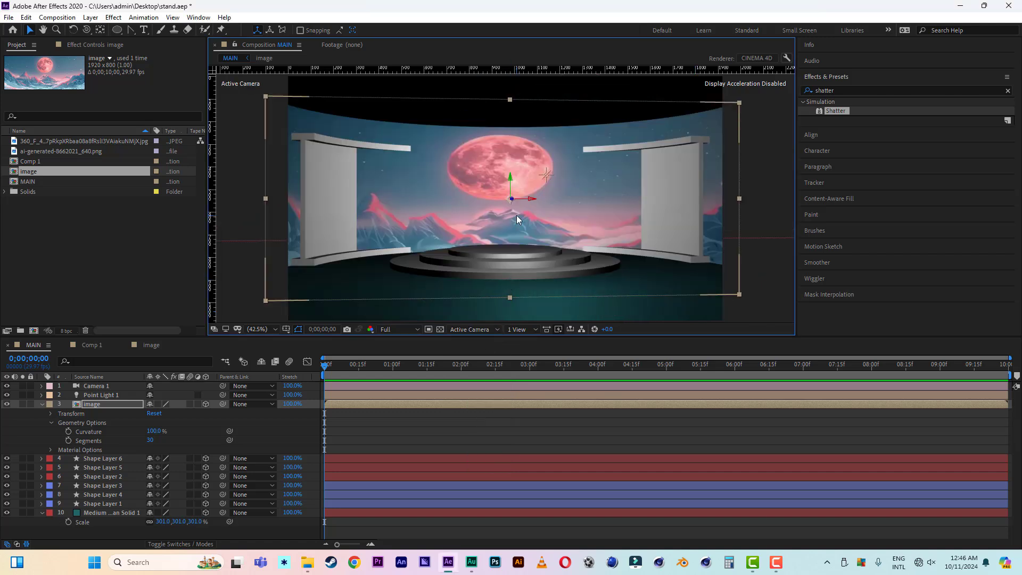
- Narrow the image layer and move it slightly back along its Z axis so its curve follows the wall, judged from above
key("c")
left_click_drag(518, 202, 514, 225)
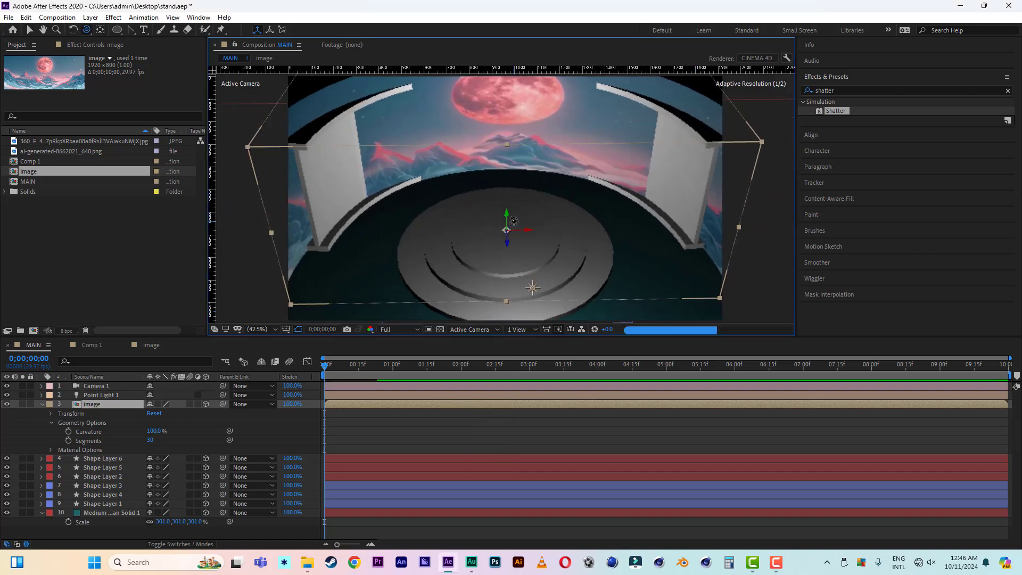
left_click_drag(523, 182, 524, 251)
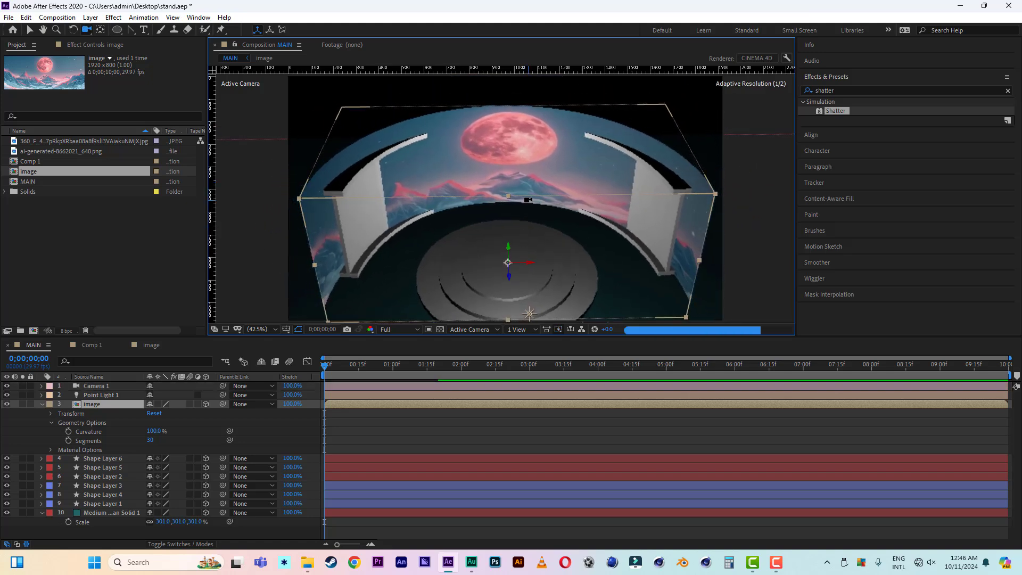
left_click_drag(522, 174, 526, 192)
key("v")
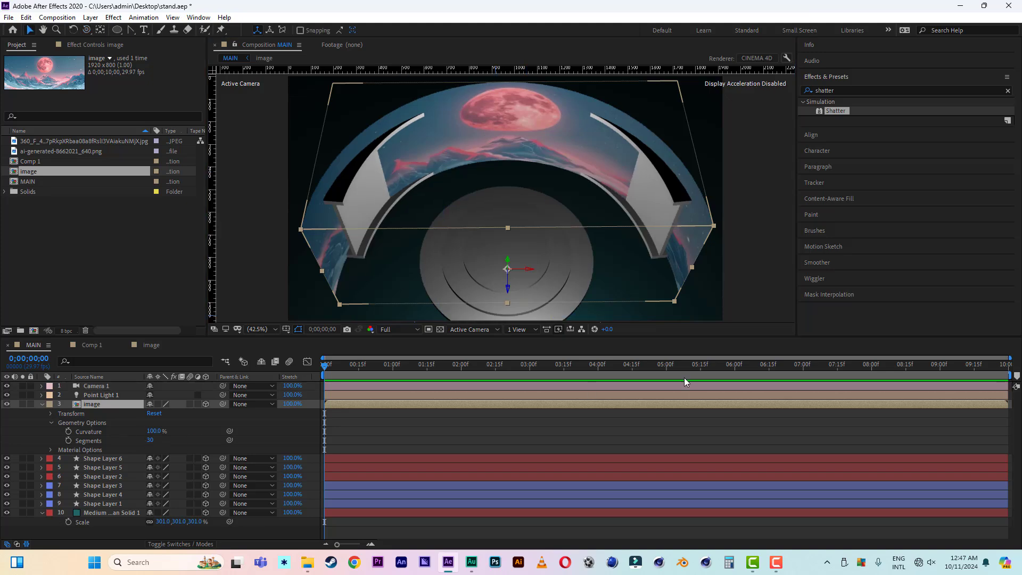
left_click_drag(691, 266, 671, 268)
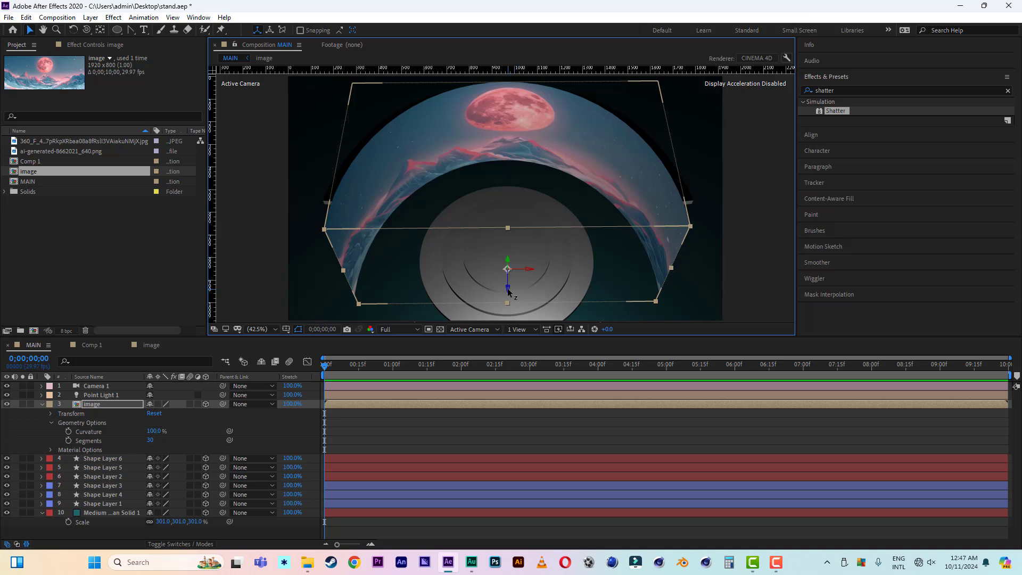
left_click_drag(508, 291, 506, 284)
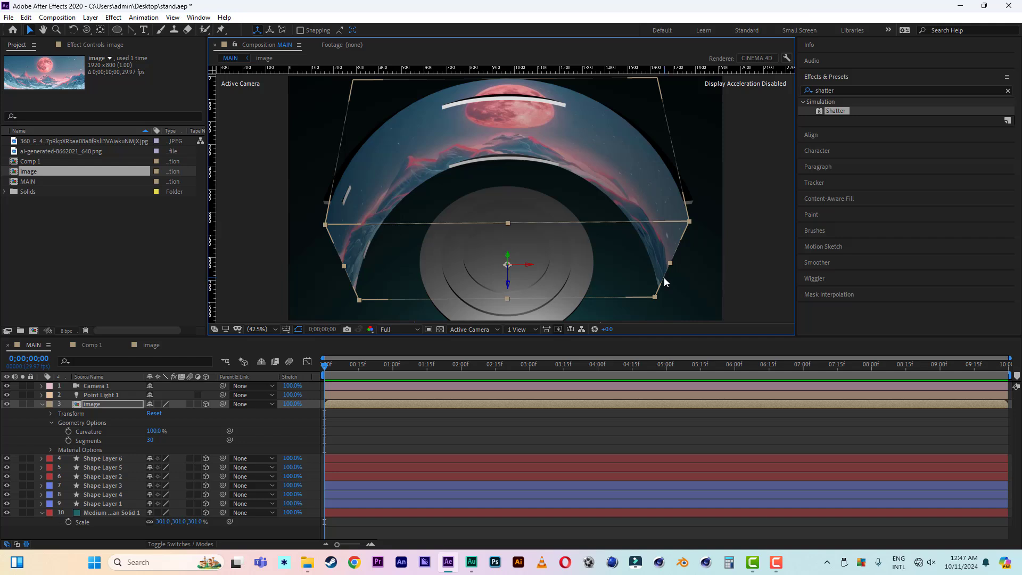
left_click_drag(671, 267, 676, 266)
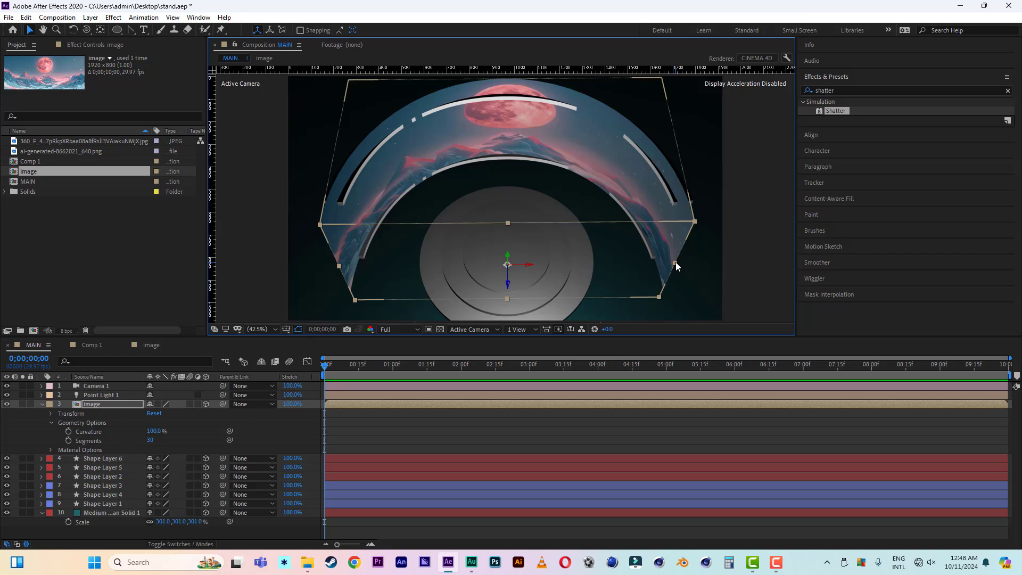
left_click_drag(676, 266, 680, 265)
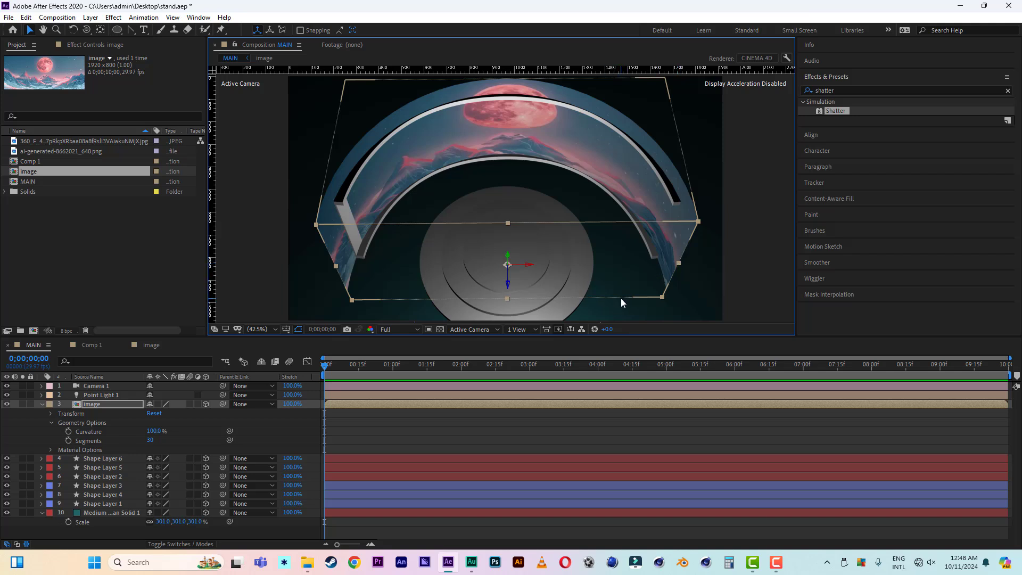
- Set the image composition's width to 1500 px and squeeze its picture layer horizontally to 242% scale
left_click(149, 344)
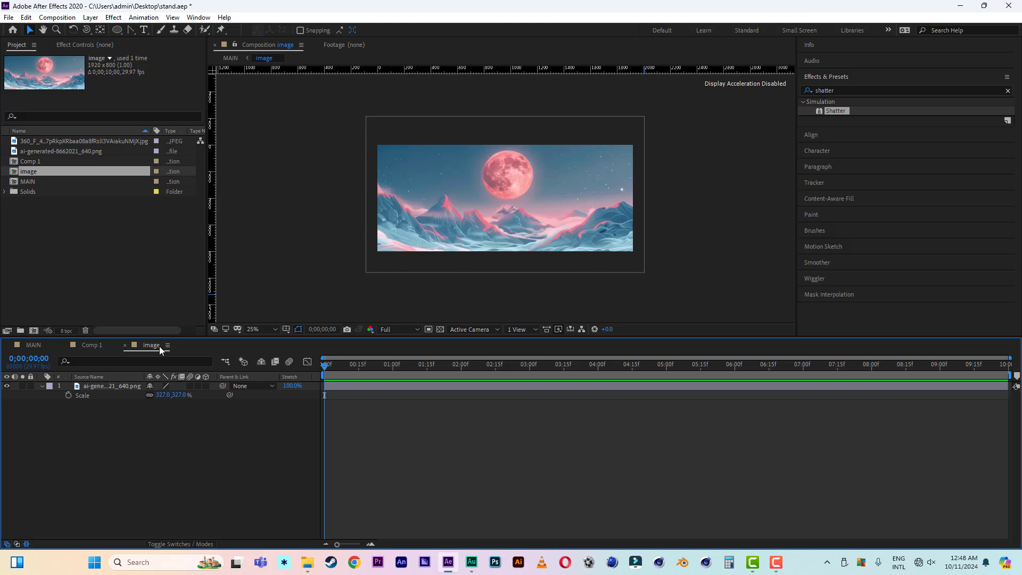
right_click(302, 200)
left_click(359, 224)
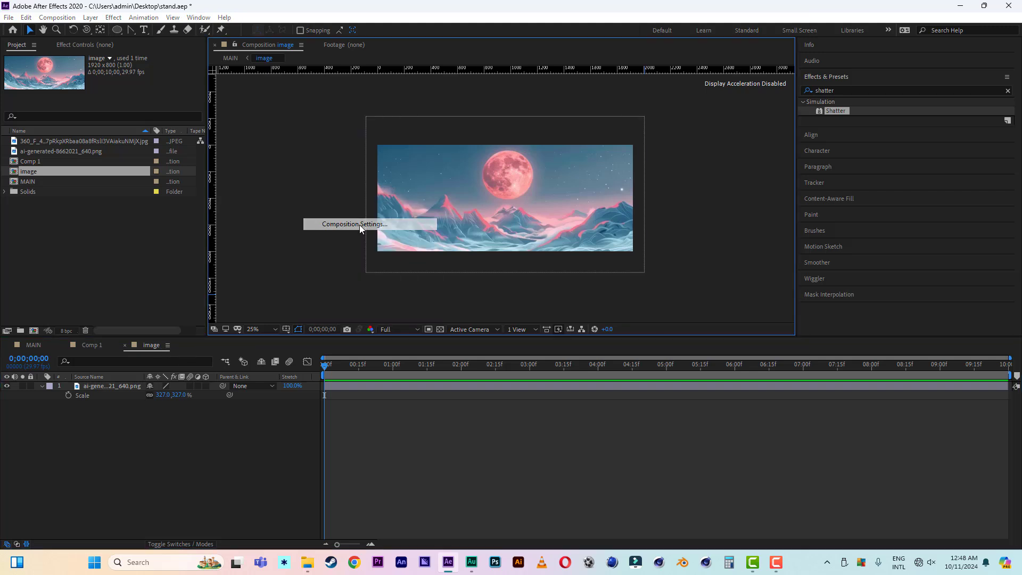
left_click_drag(480, 82, 680, 126)
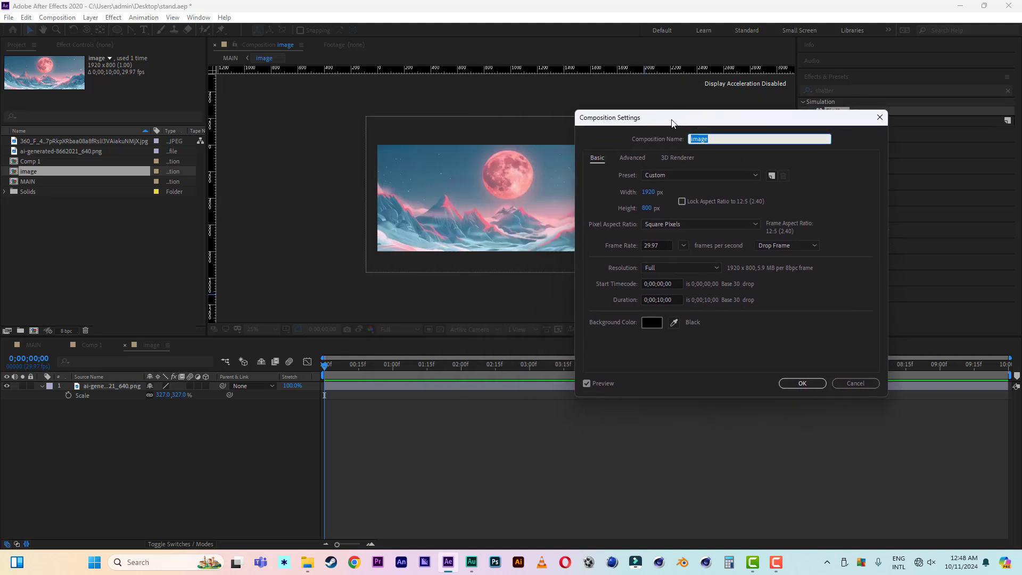
key("Tab")
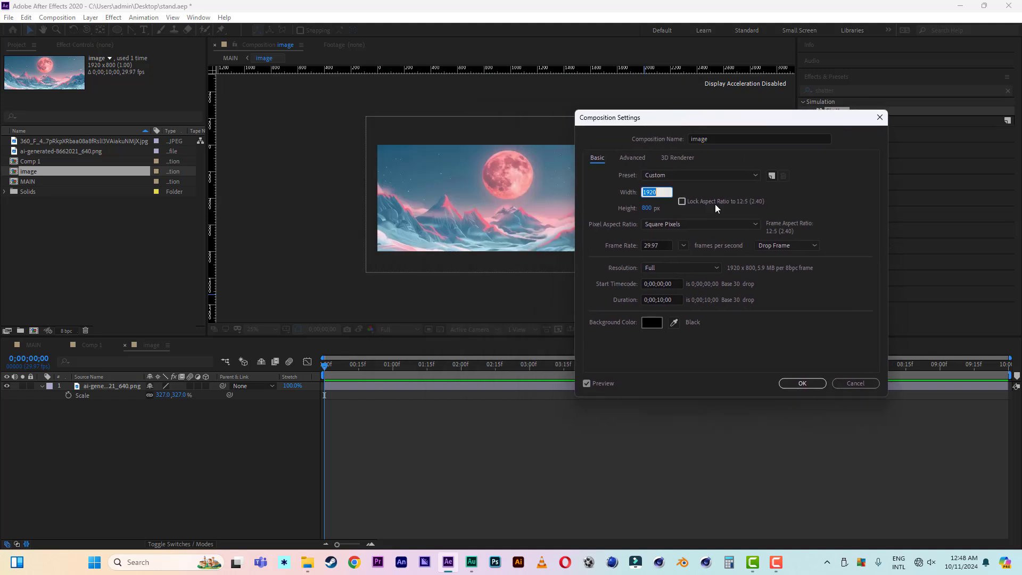
type("1500")
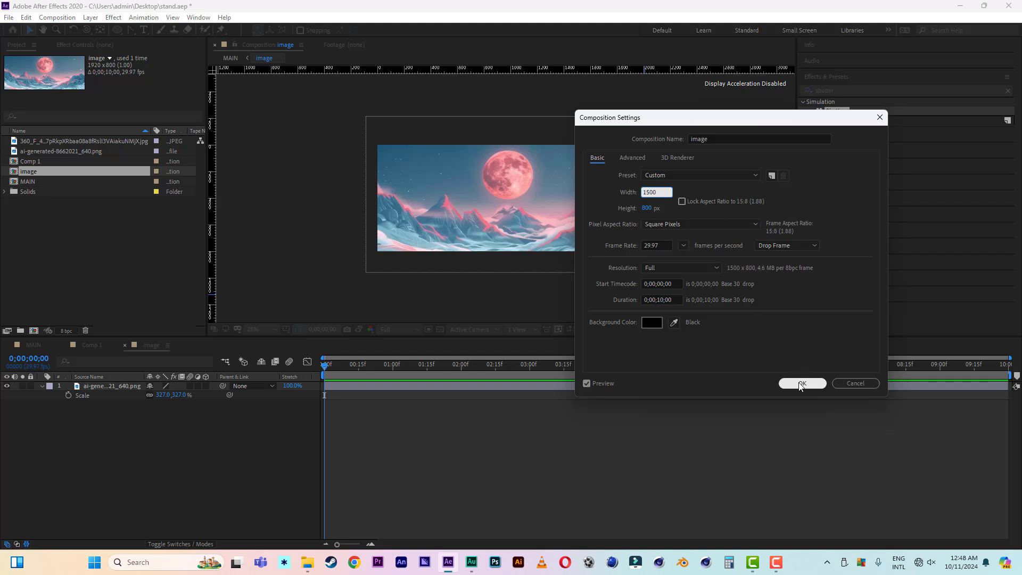
left_click(801, 384)
left_click(122, 386)
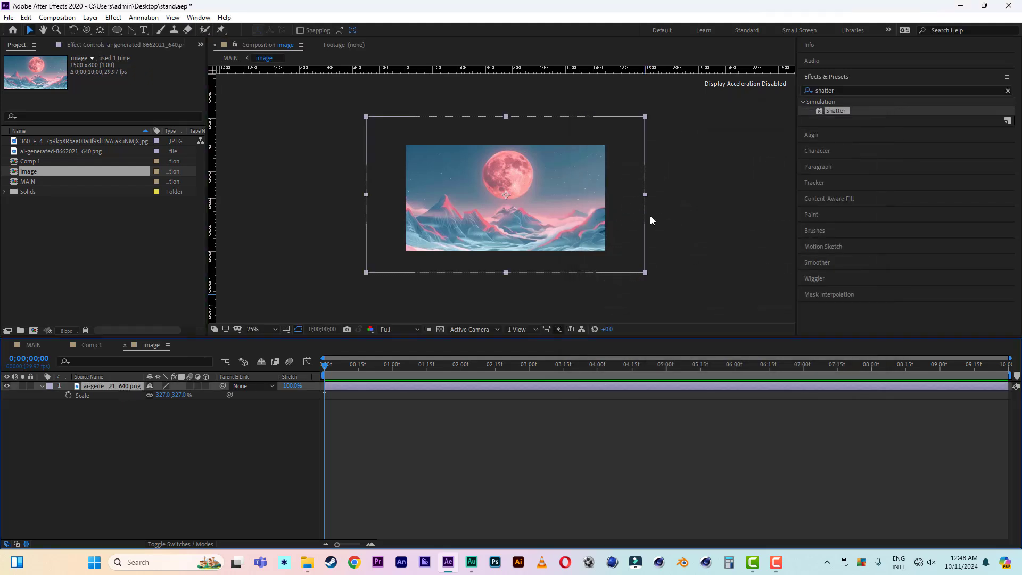
left_click_drag(646, 195, 608, 196)
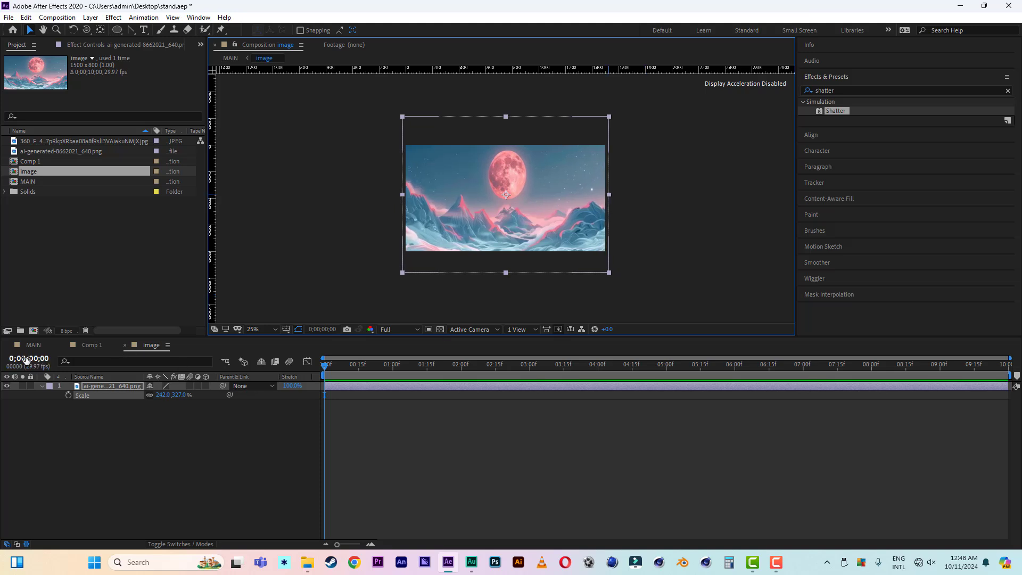
- In MAIN, move the image layer back along its Z axis and widen it to match the curved wall
left_click(33, 345)
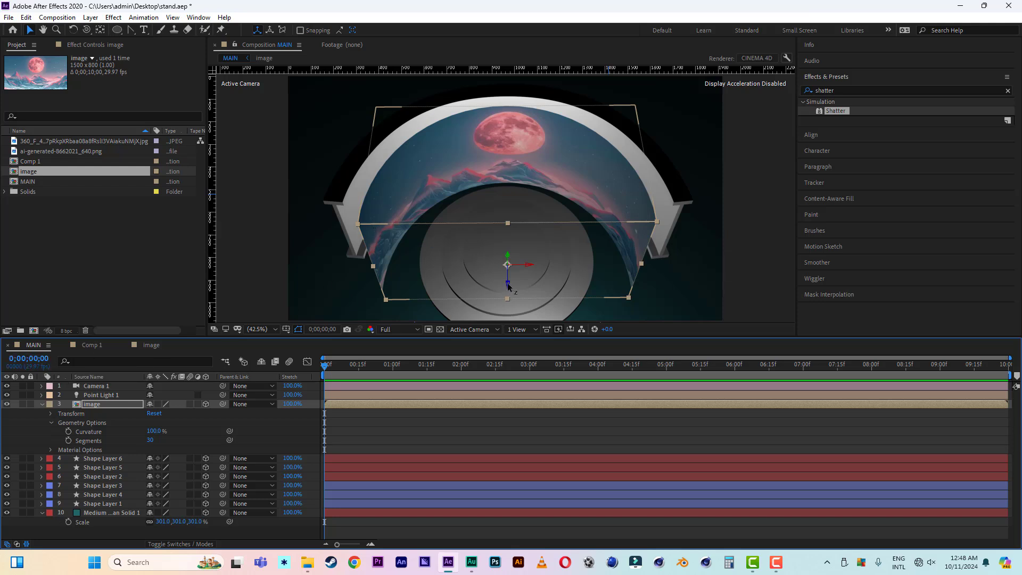
left_click_drag(508, 287, 511, 244)
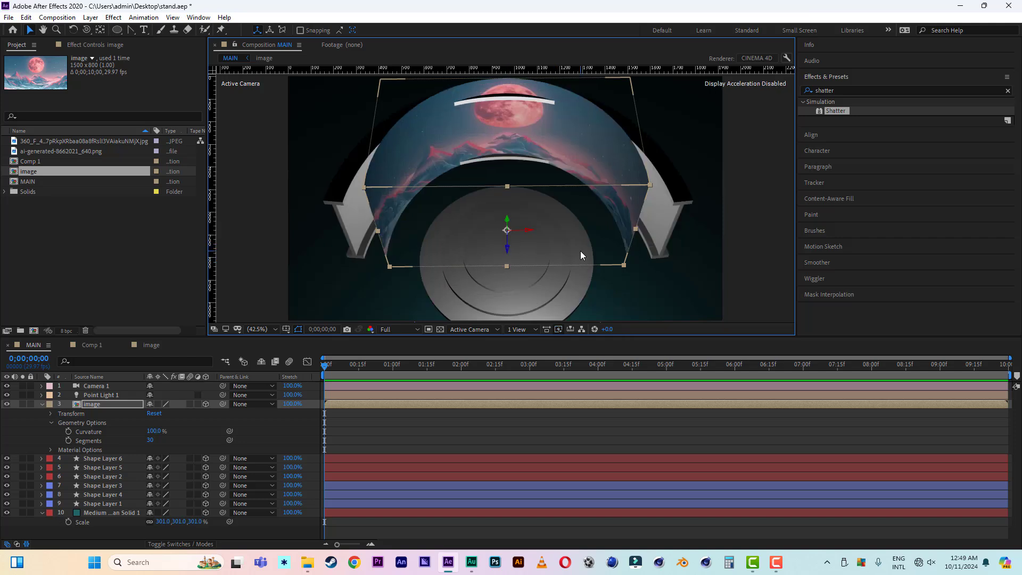
left_click_drag(639, 229, 663, 230)
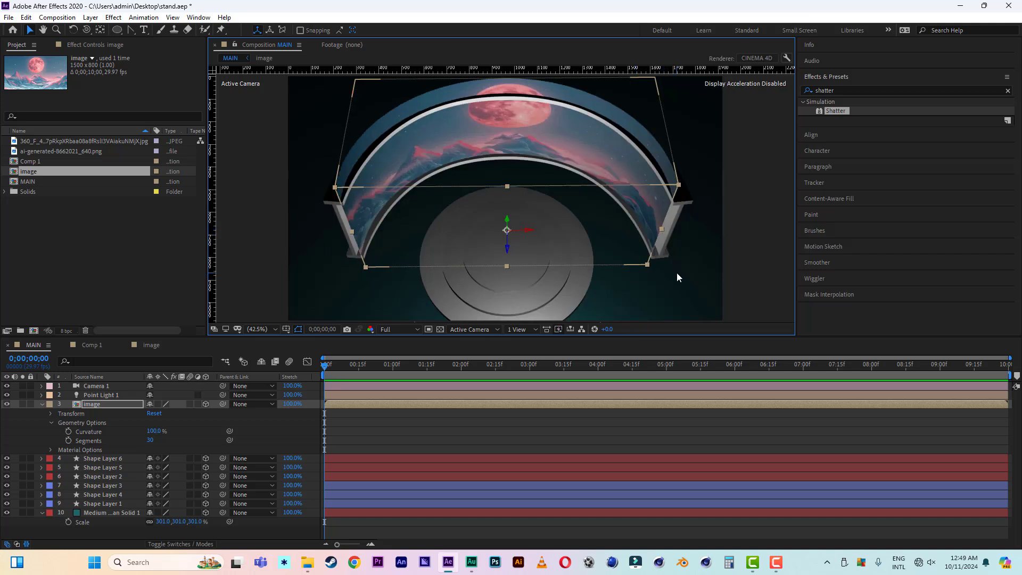
- From a front camera view, raise the upper arc, Shape Layer 5, along its Z axis to the top of the image
key("c")
left_click_drag(567, 244, 564, 192)
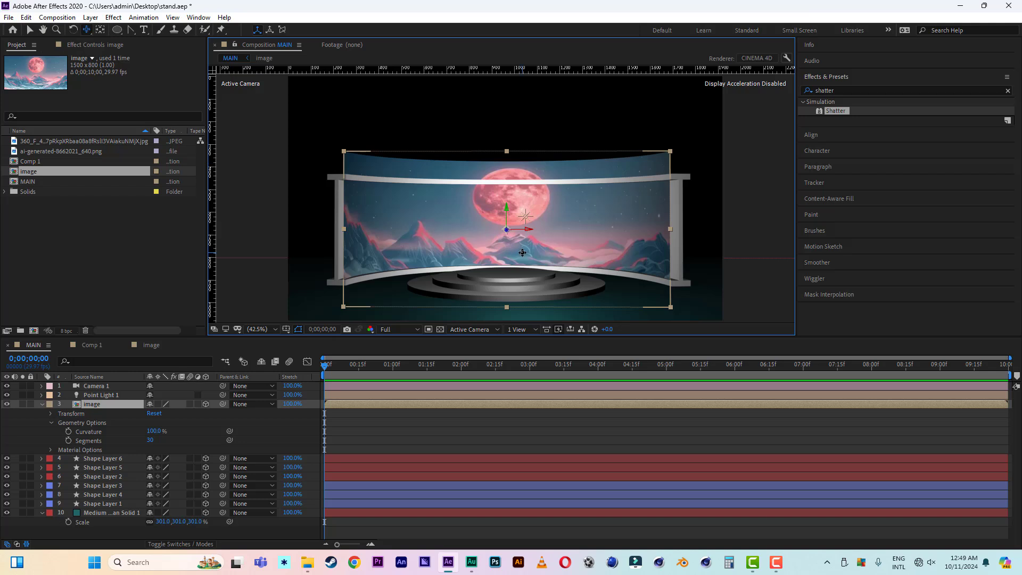
left_click_drag(521, 251, 517, 240)
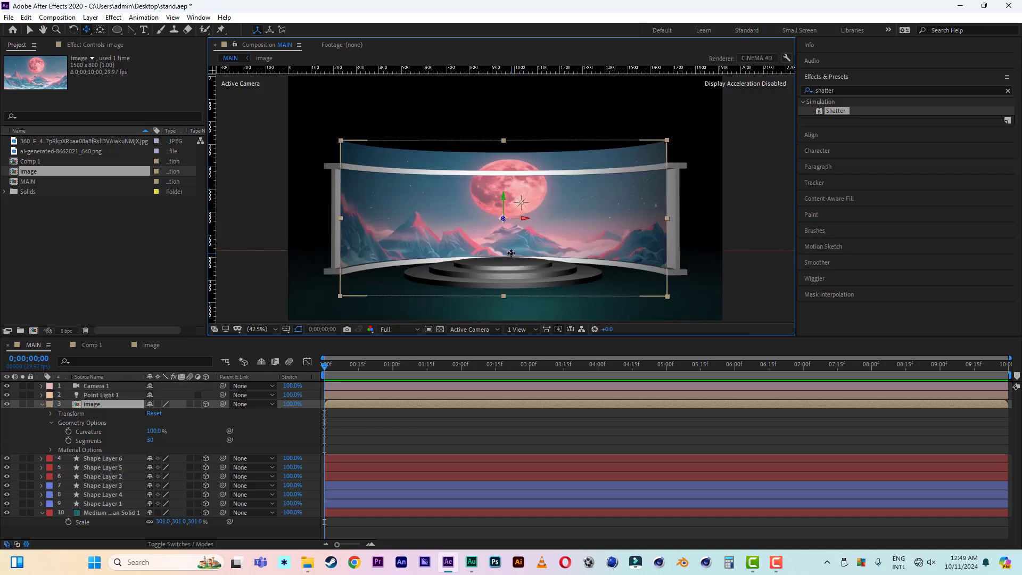
left_click(30, 30)
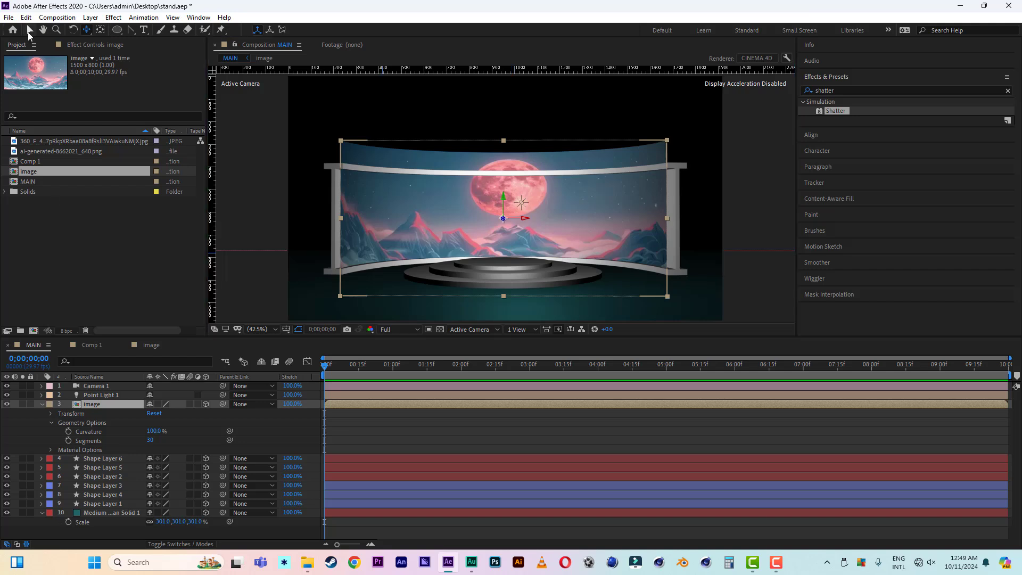
left_click(104, 458)
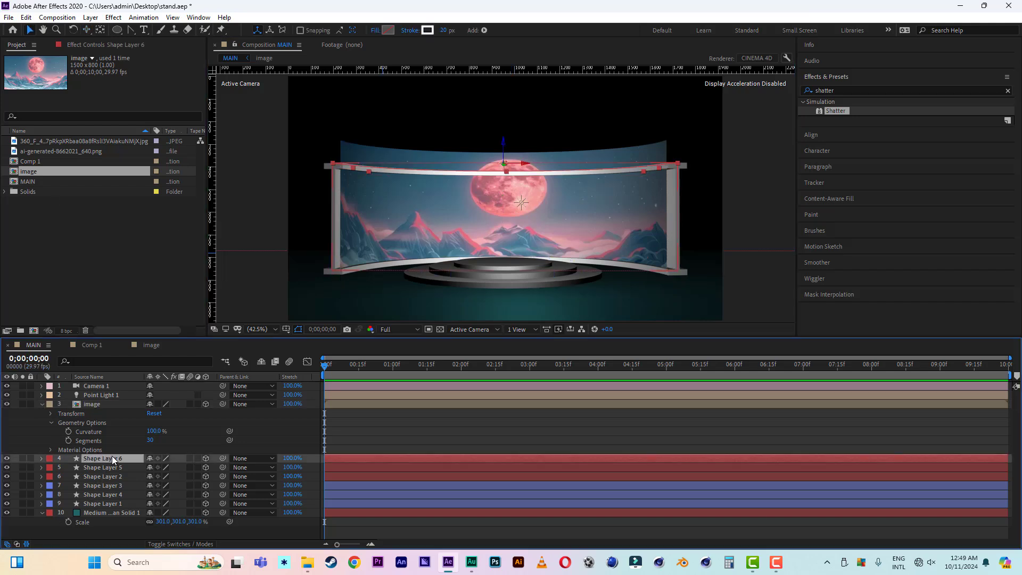
left_click(101, 468)
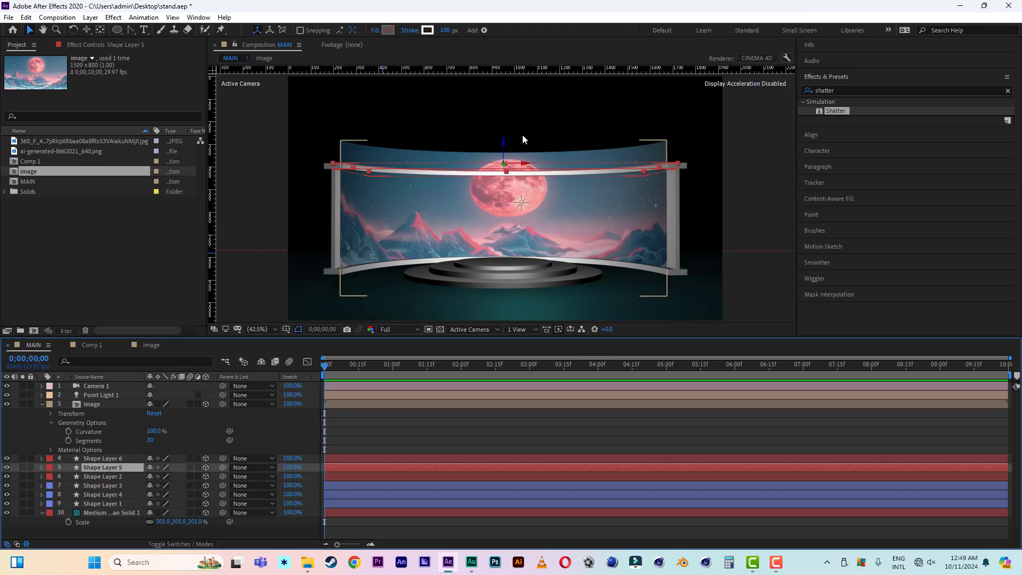
left_click_drag(504, 140, 506, 118)
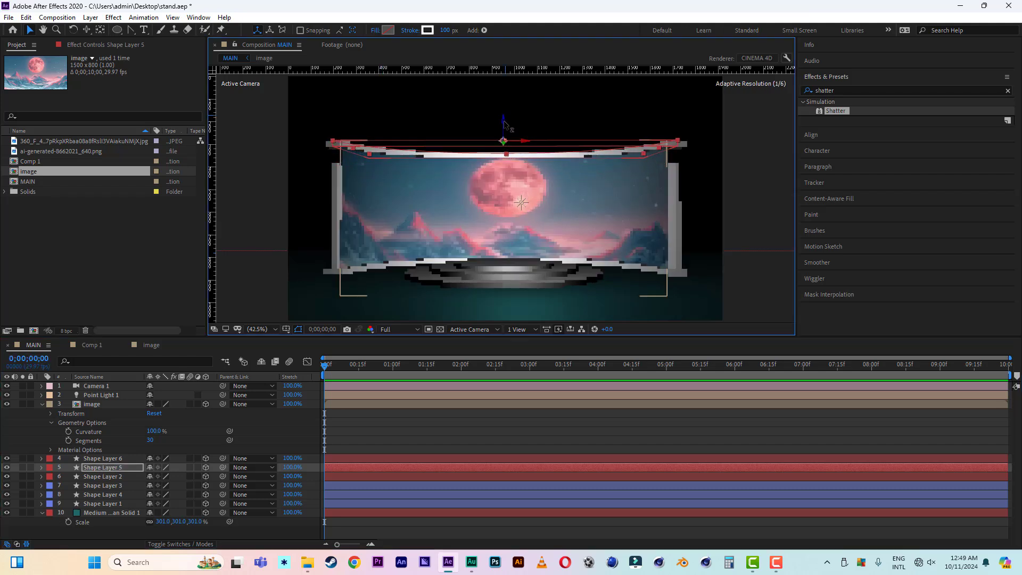
- Raise the wall, Shape Layer 6, to the upper arc and set its Extrusion Depth to 641
left_click(109, 476)
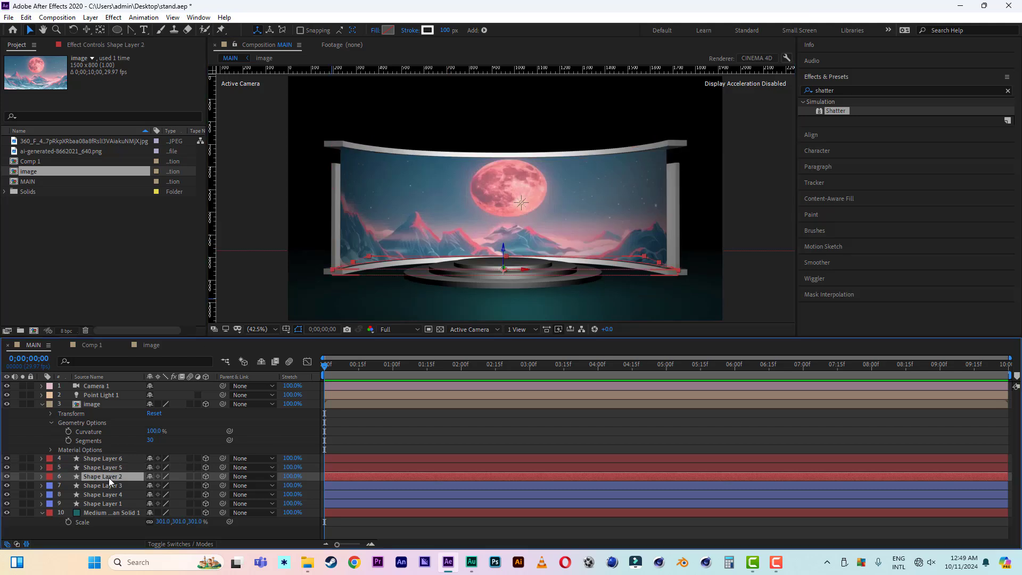
left_click(113, 459)
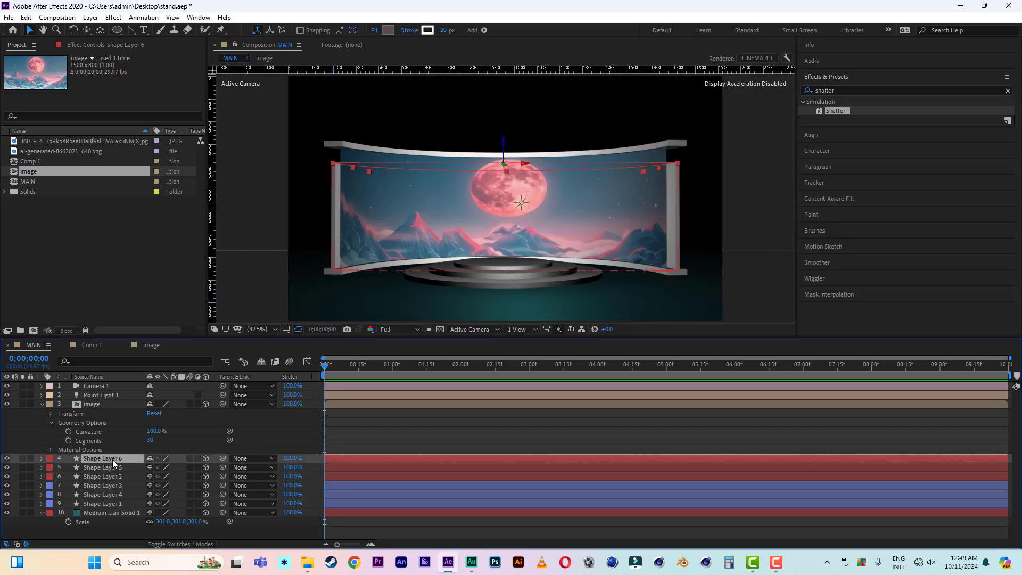
left_click_drag(502, 132, 504, 123)
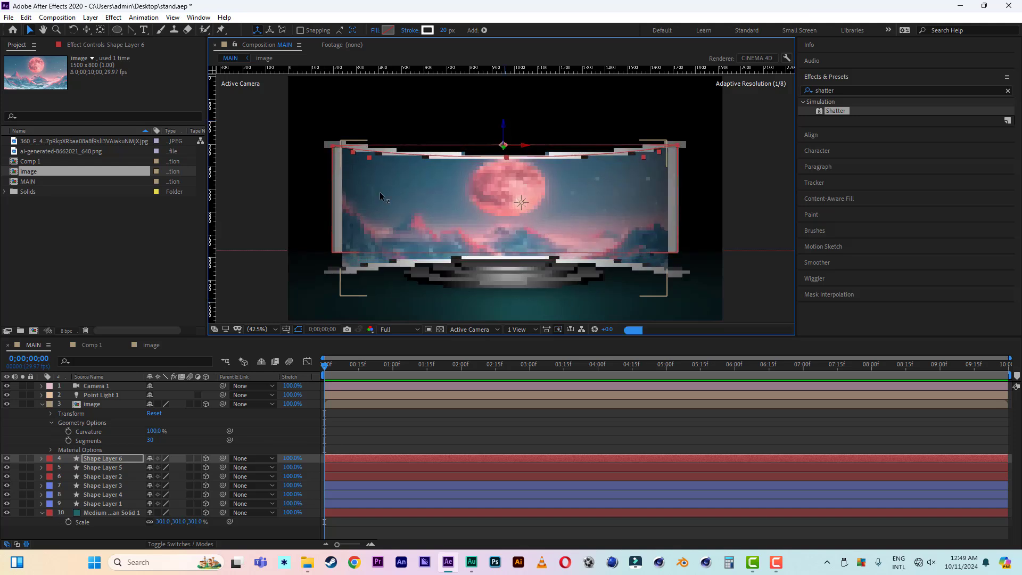
left_click(41, 459)
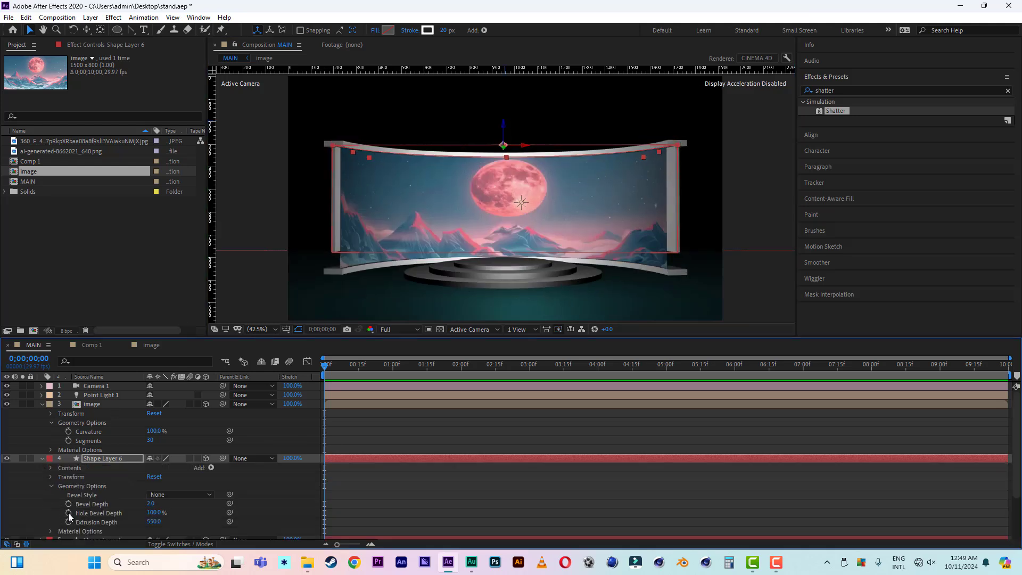
left_click_drag(153, 522, 196, 522)
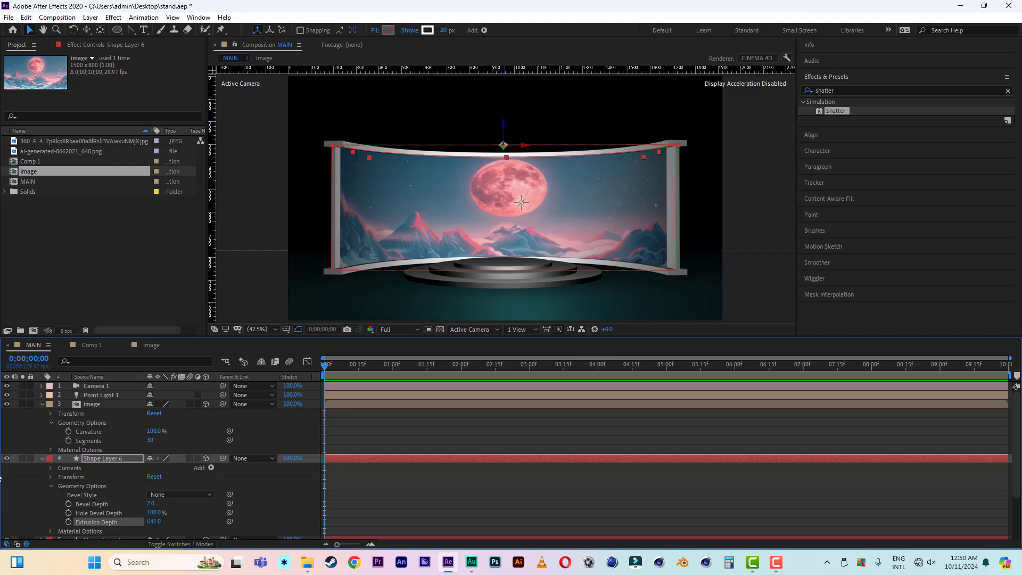
left_click(41, 404)
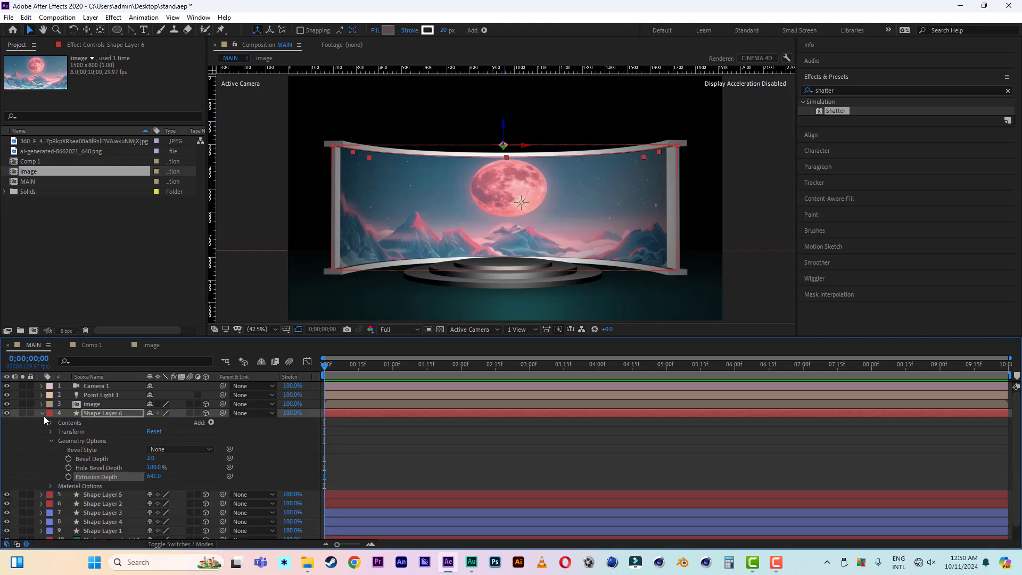
left_click(42, 414)
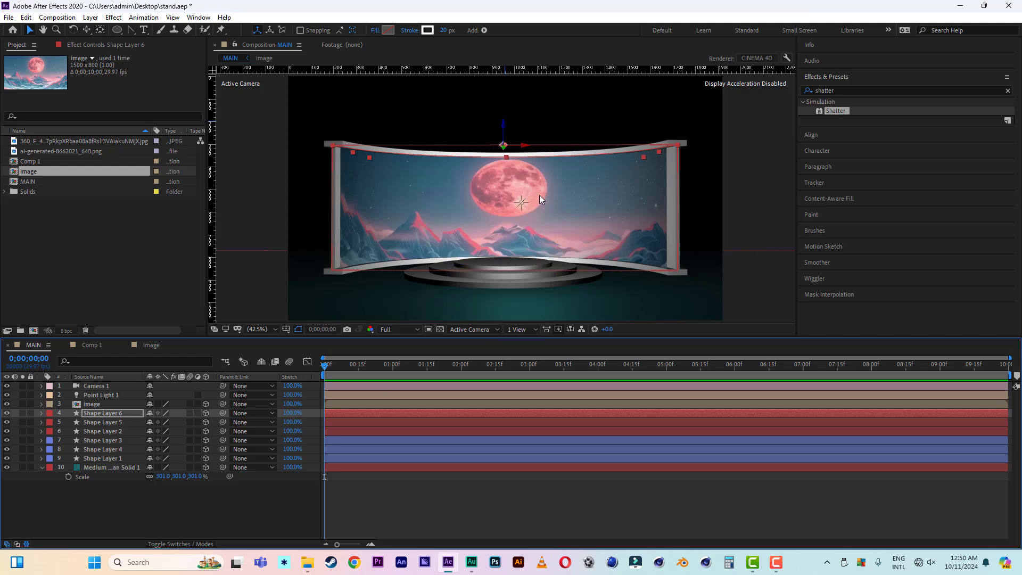
- Bring the camera closer to the stage at a slightly higher angle and save the project
key("c")
mouse_move(527, 196)
left_mouse_down()
mouse_move(541, 159)
mouse_move(526, 189)
left_mouse_up()
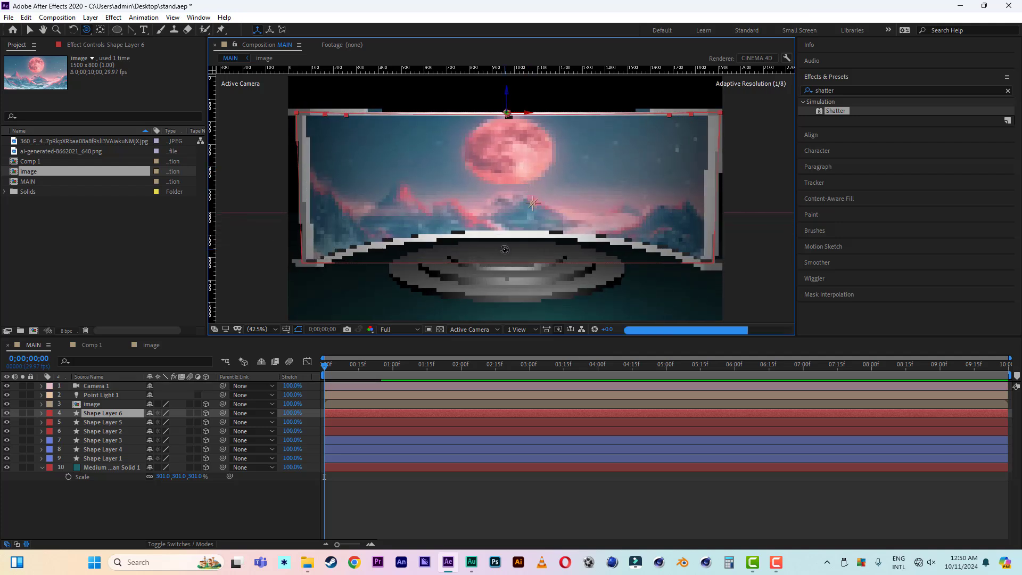
left_click(15, 19)
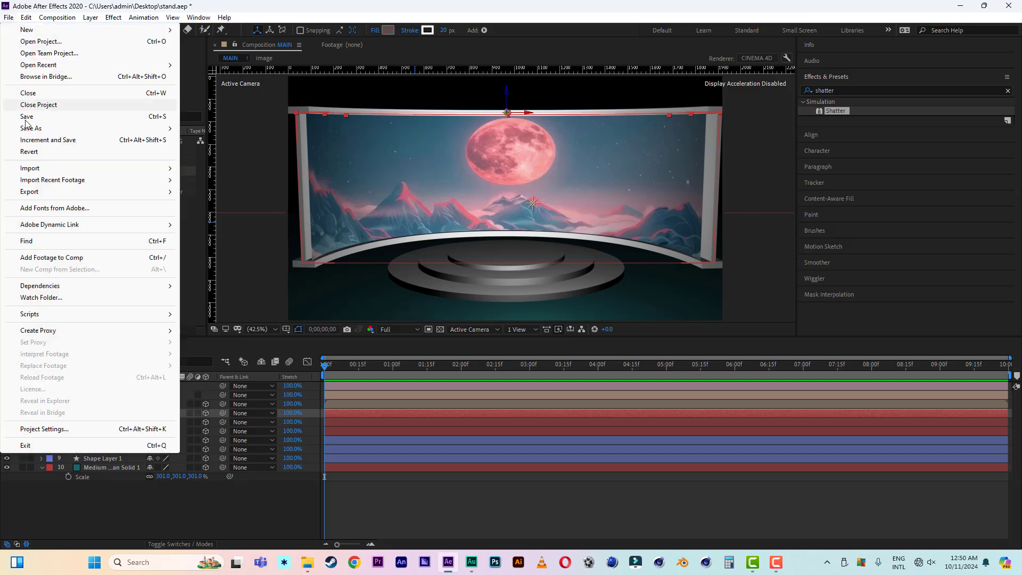
left_click(26, 117)
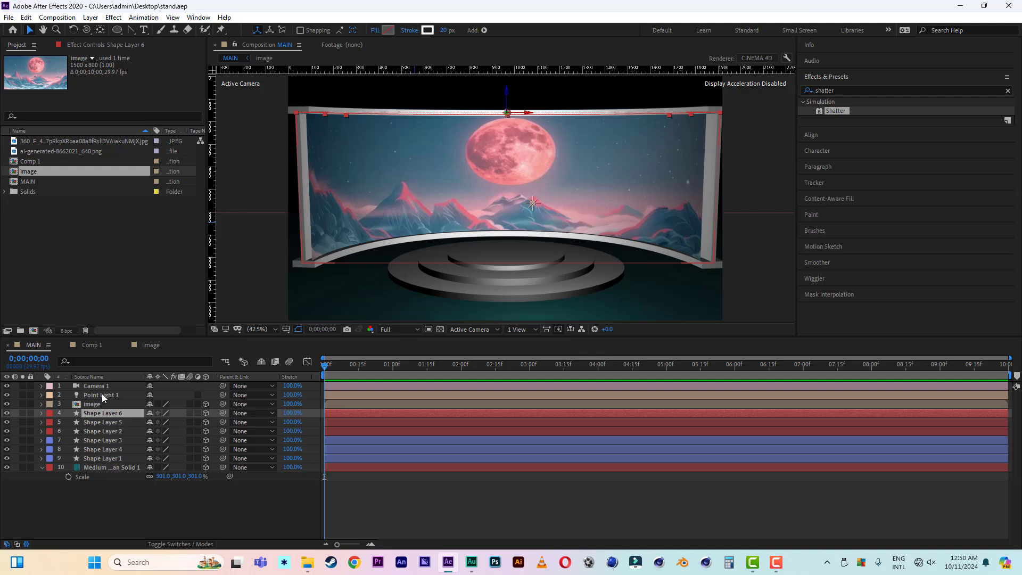
- Delete the Point Light 1 layer from MAIN
left_click(101, 395)
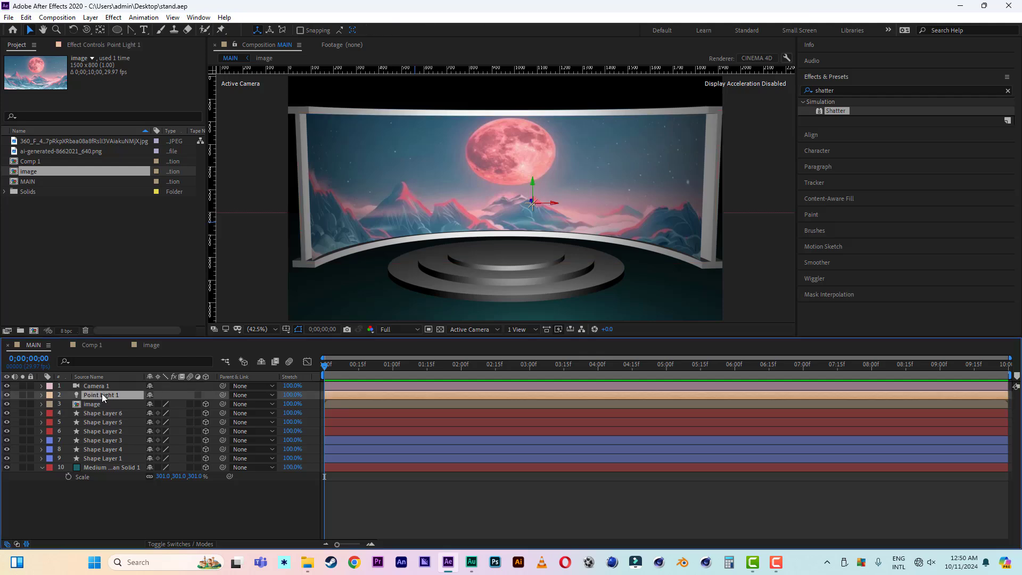
key("Delete")
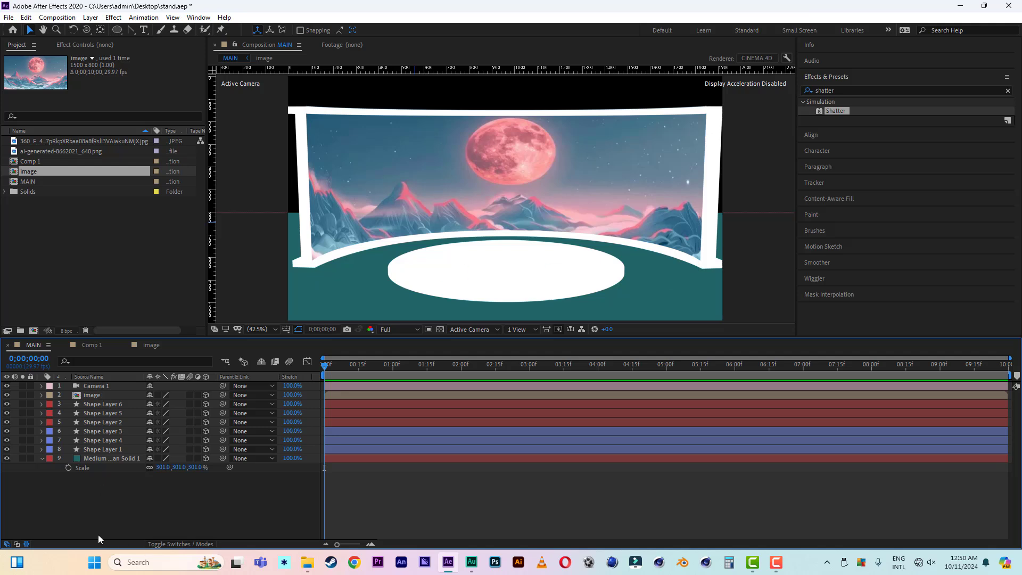
- Add a white parallel light to the MAIN composition with 100% intensity and shadow casting enabled
right_click(97, 505)
mouse_move(131, 388)
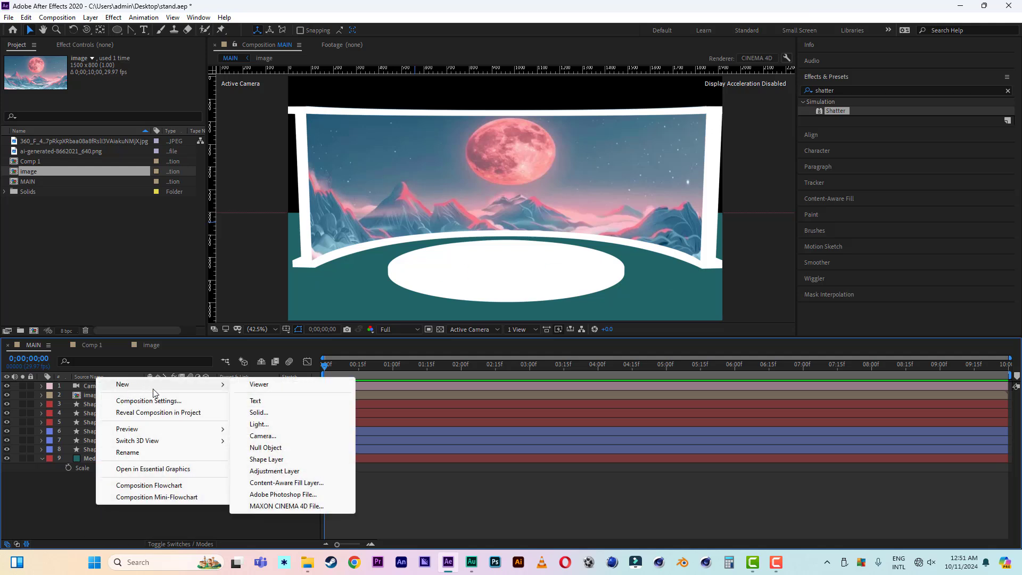
left_click(257, 424)
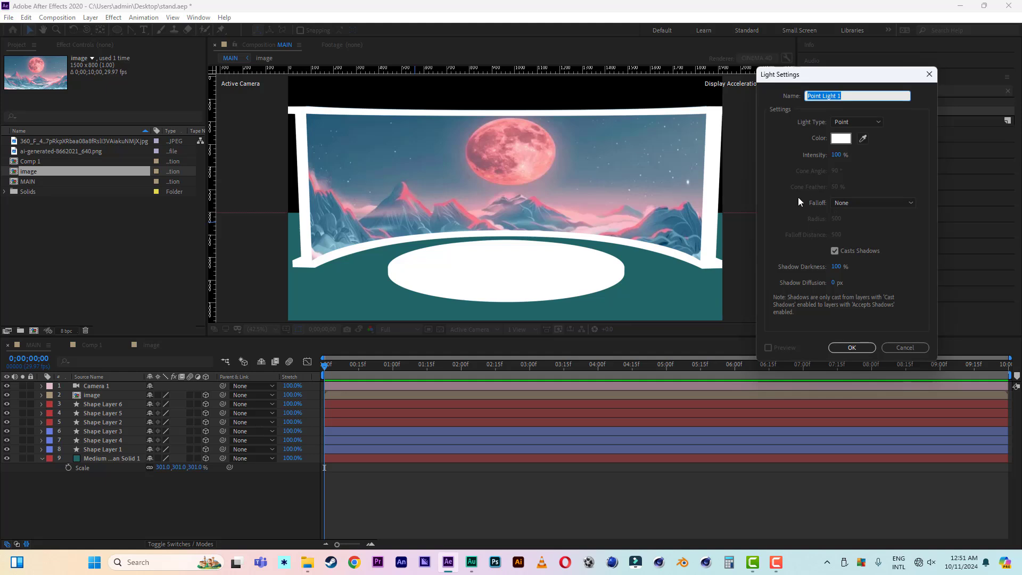
left_click(869, 123)
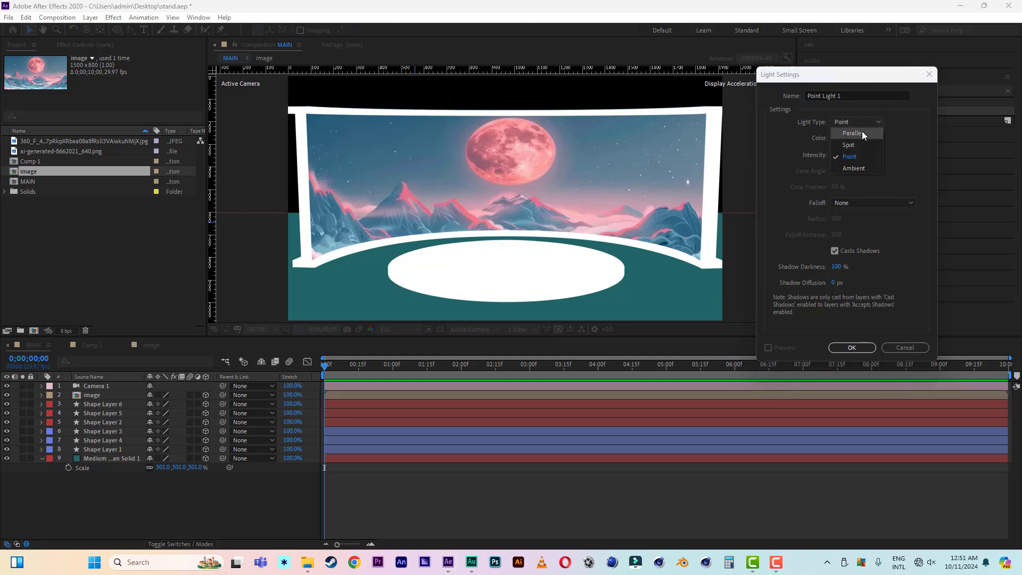
left_click(862, 134)
left_click(858, 346)
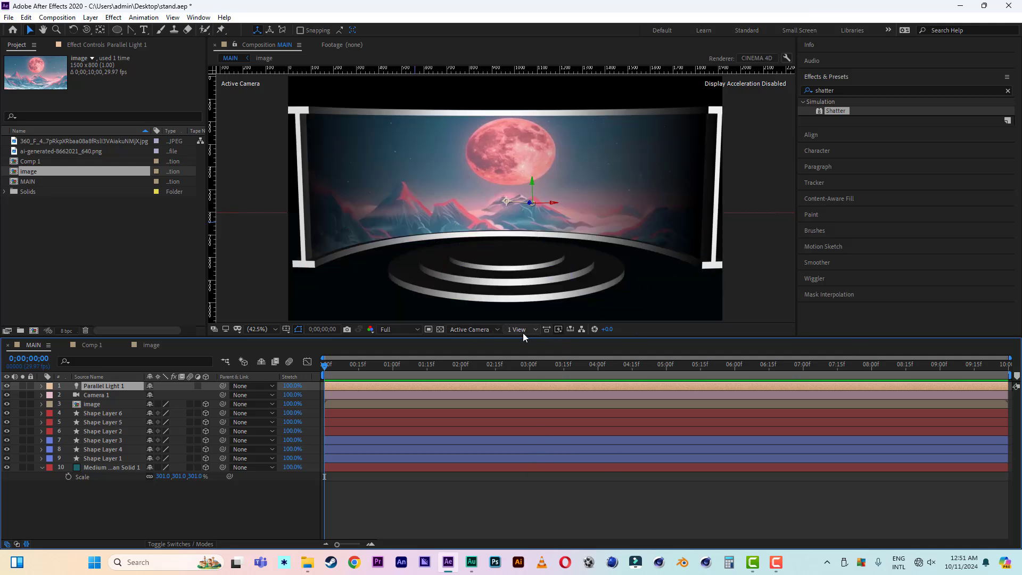
- In Custom View 1, move Parallel Light 1 out past the stage's right side and shift its point of interest back toward the stage
left_click(474, 330)
left_click(490, 444)
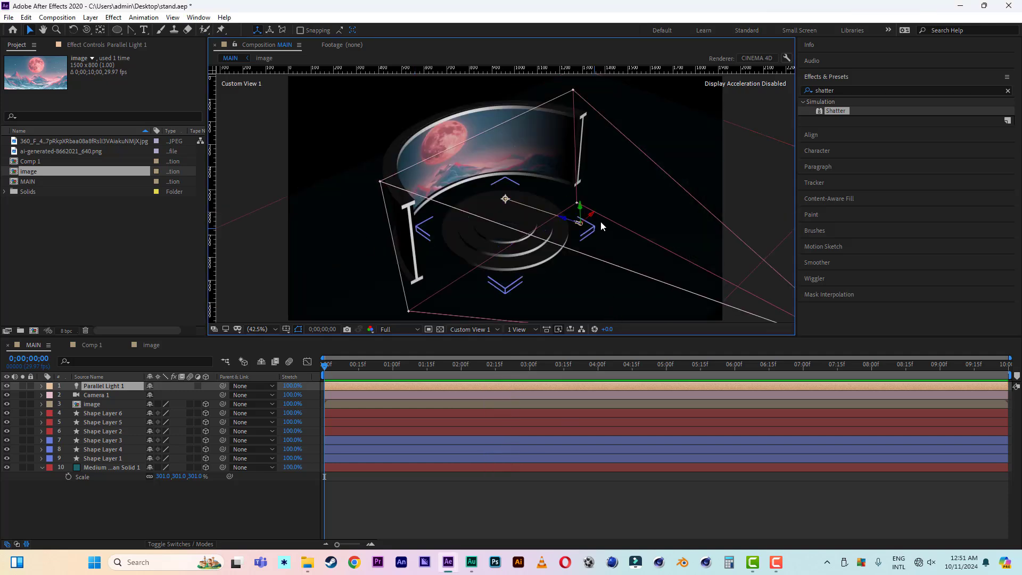
left_click_drag(592, 220, 713, 173)
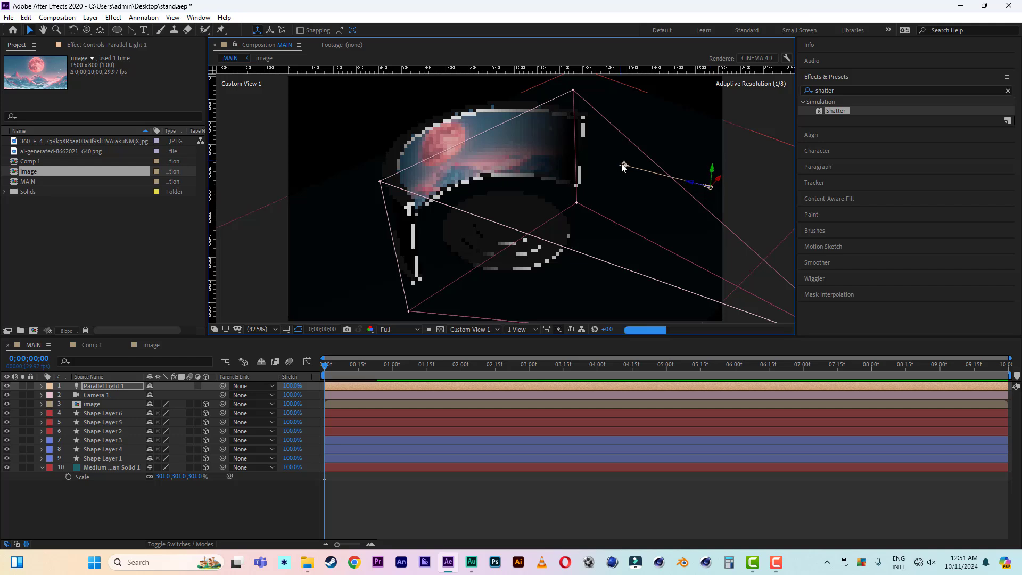
left_click_drag(623, 165, 580, 207)
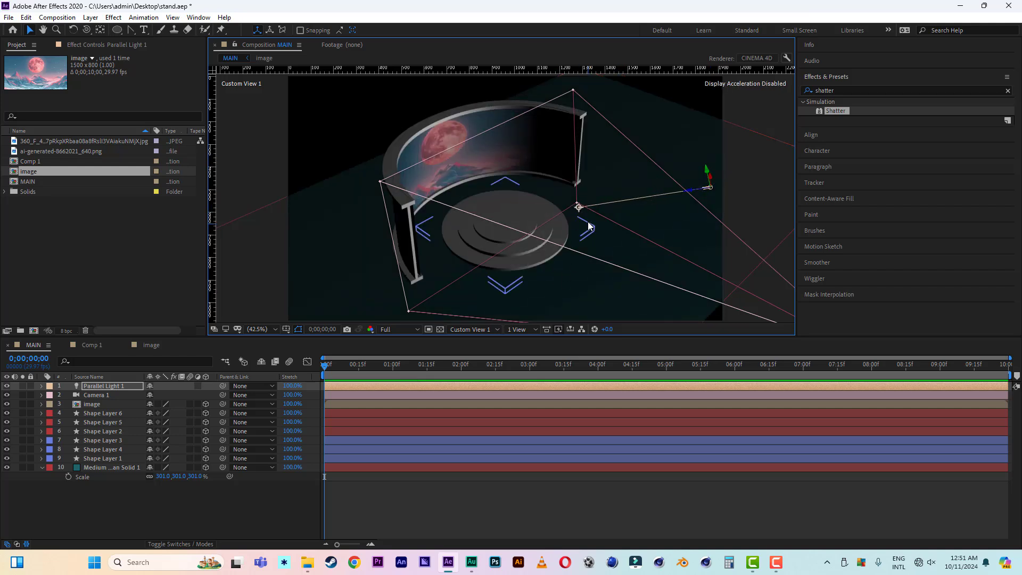
- Add a second white parallel light with 100% intensity and shadow casting enabled
left_click(110, 389)
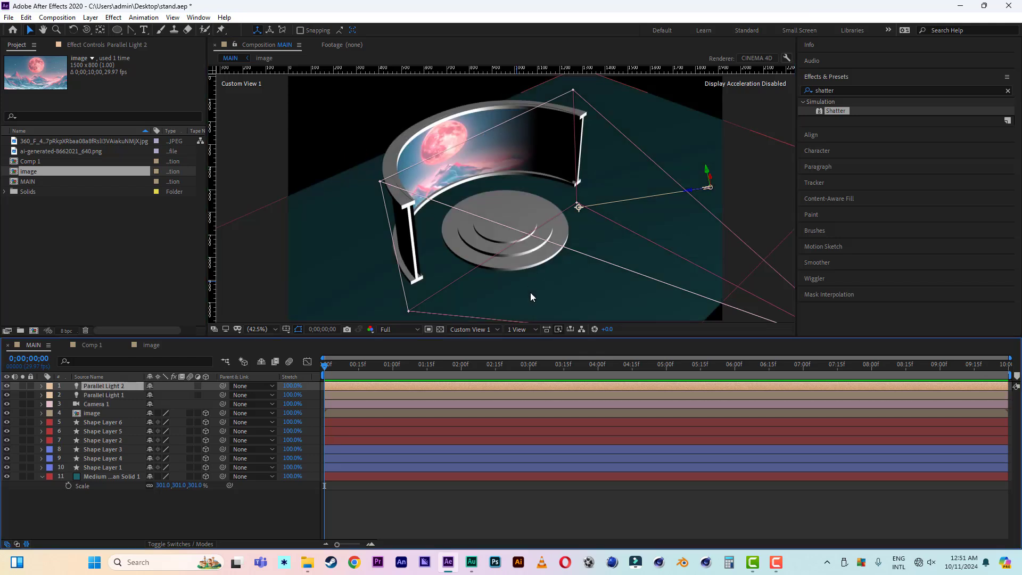
left_click(530, 293)
right_click(94, 490)
mouse_move(142, 372)
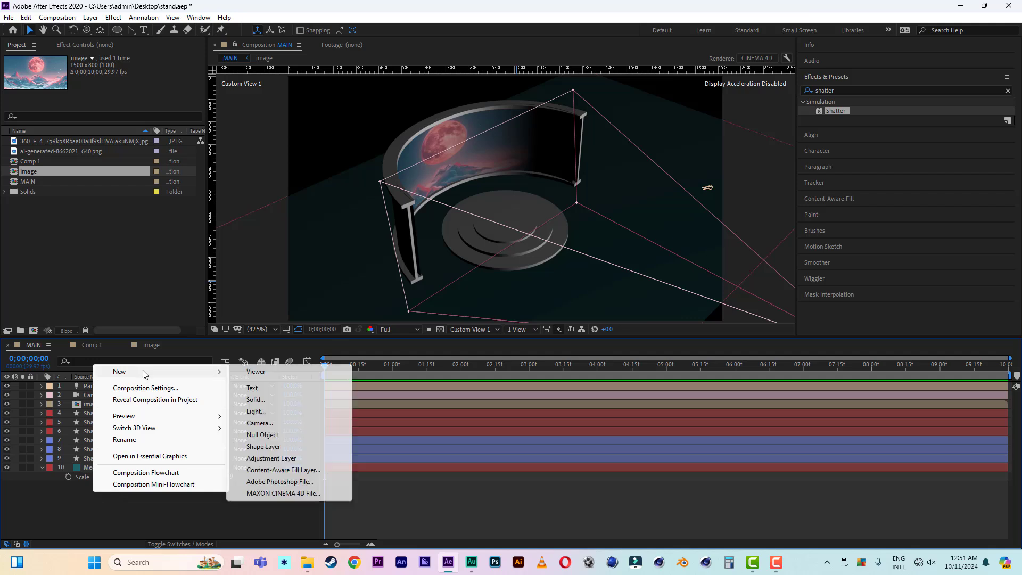
left_click(259, 413)
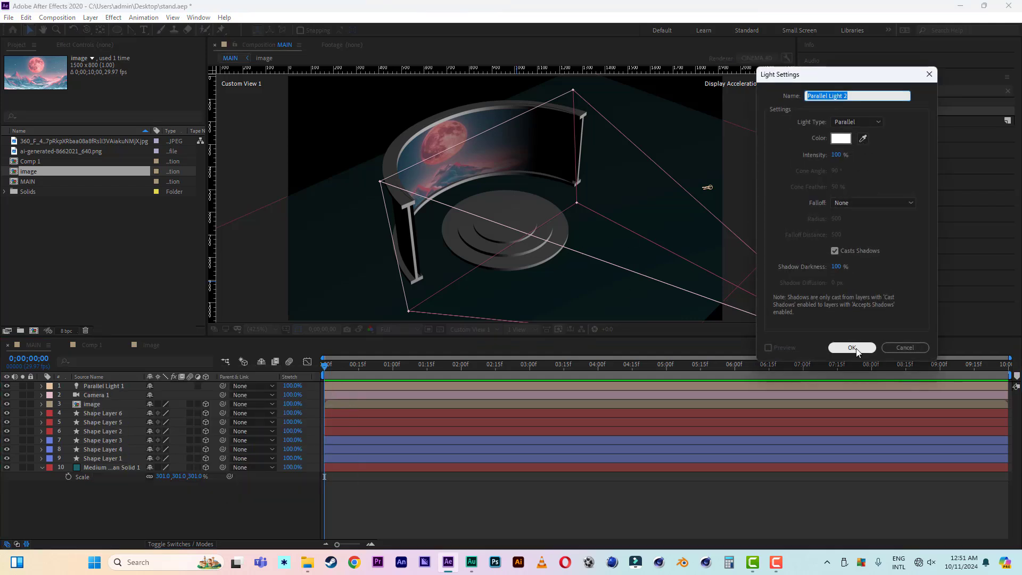
left_click(852, 349)
- Place Parallel Light 2 off the stage's left side, opposite the first light, aim it inward, and return to the Active Camera view
left_click_drag(591, 215, 335, 326)
key("comma")
key("comma")
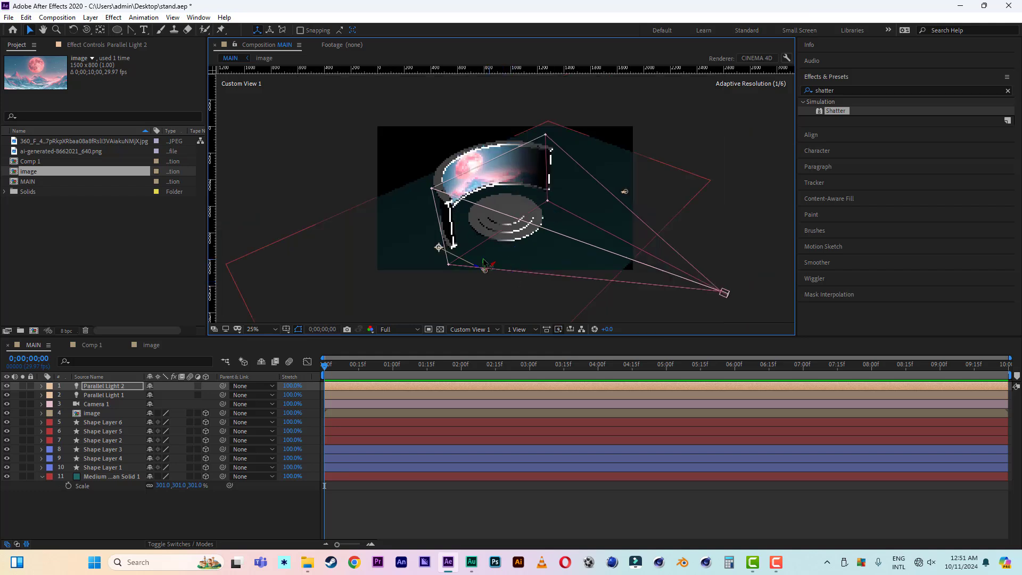
left_click_drag(484, 270, 506, 284)
left_click_drag(446, 266, 501, 241)
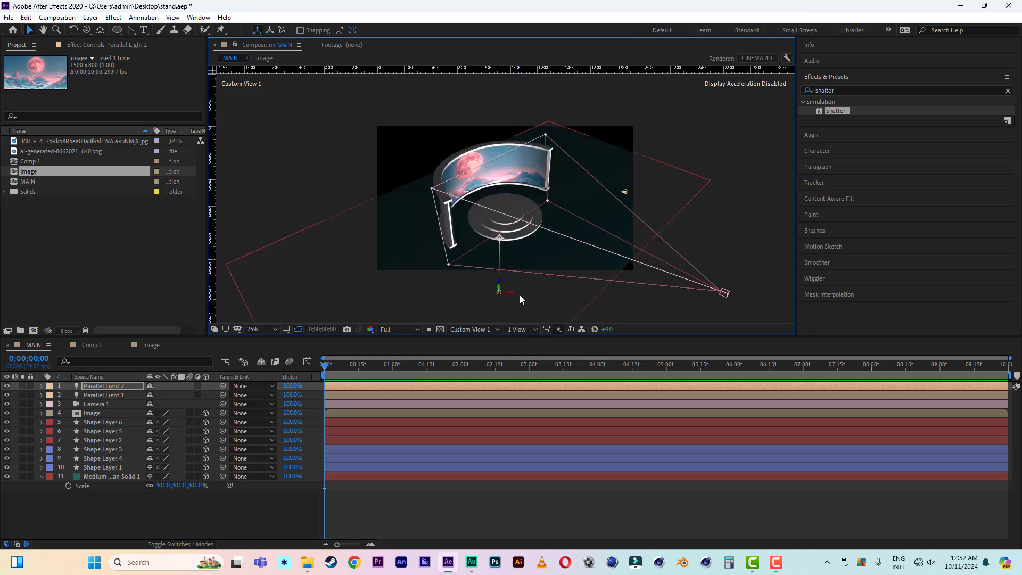
left_click(481, 330)
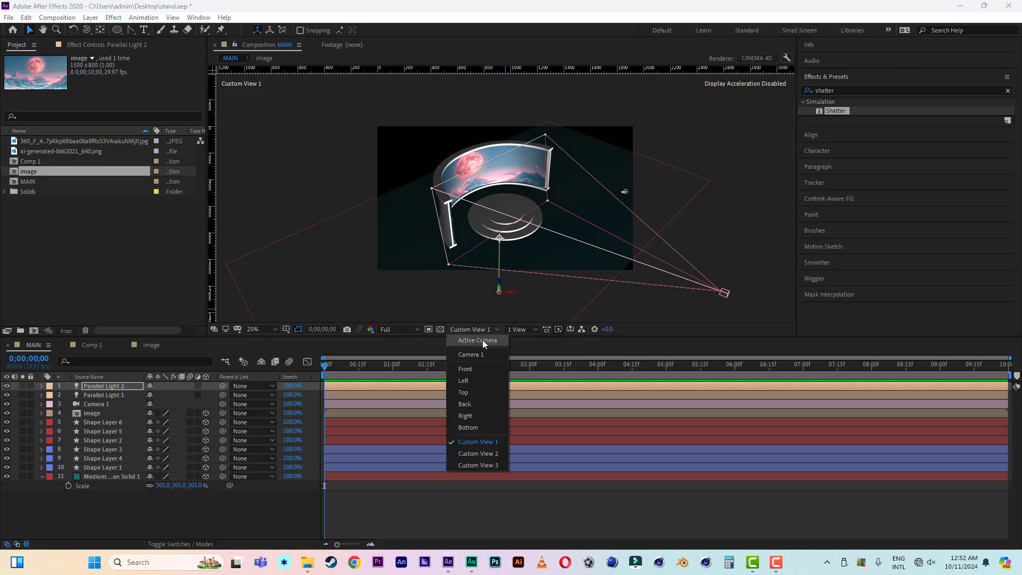
left_click(482, 340)
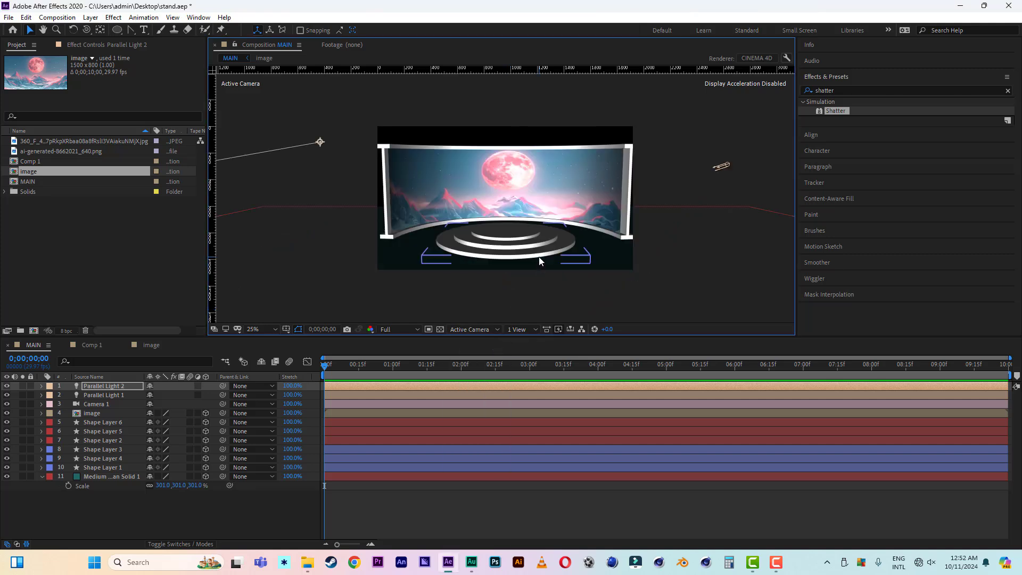
key("period")
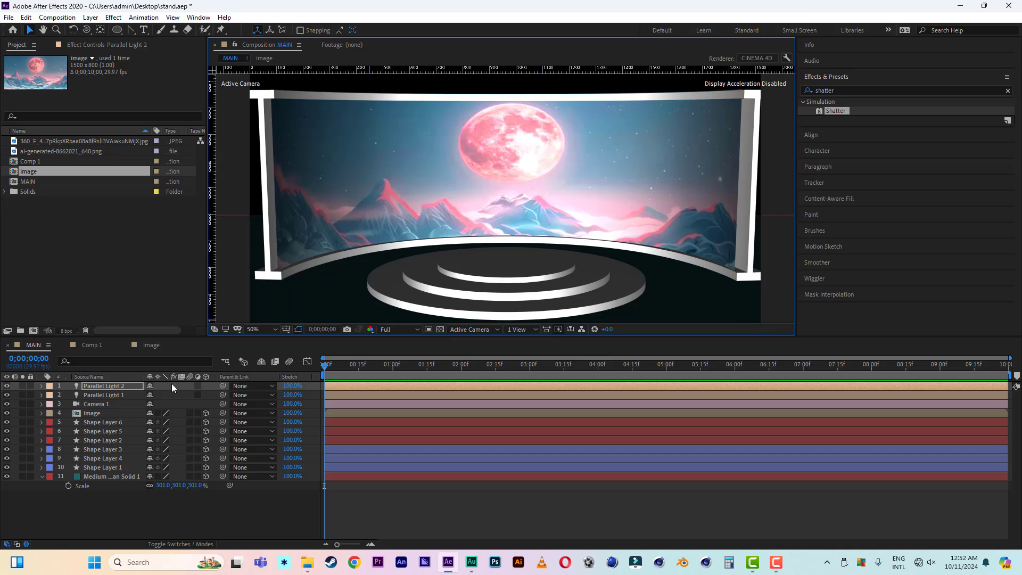
- Start another new light in MAIN and open the choices for its light type
left_click(118, 388)
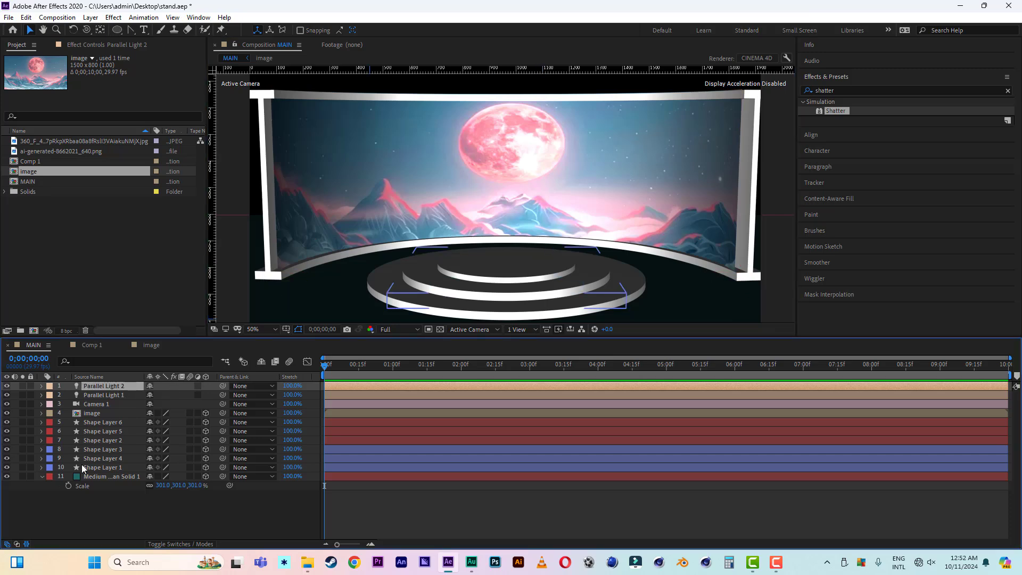
right_click(111, 516)
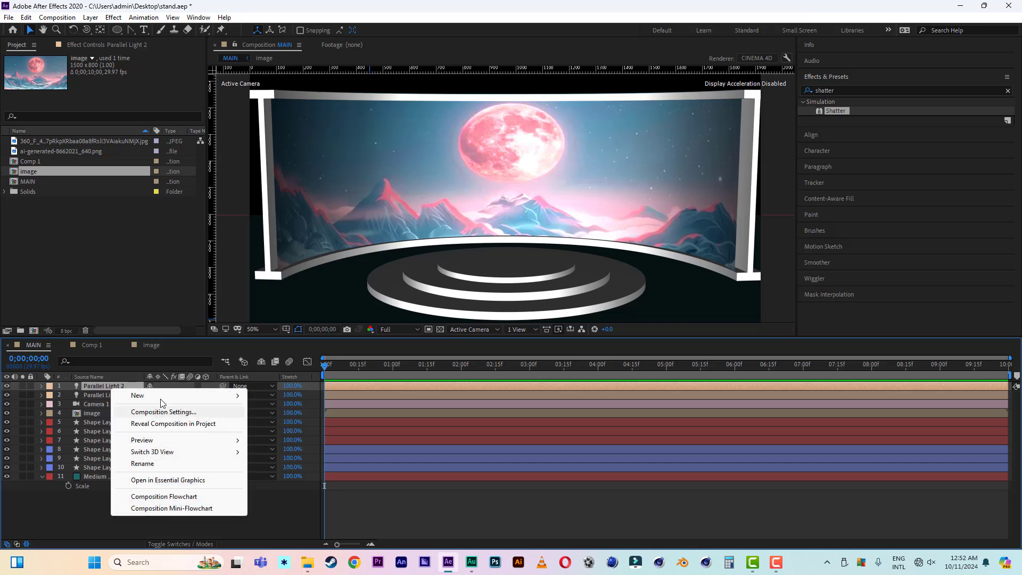
mouse_move(203, 395)
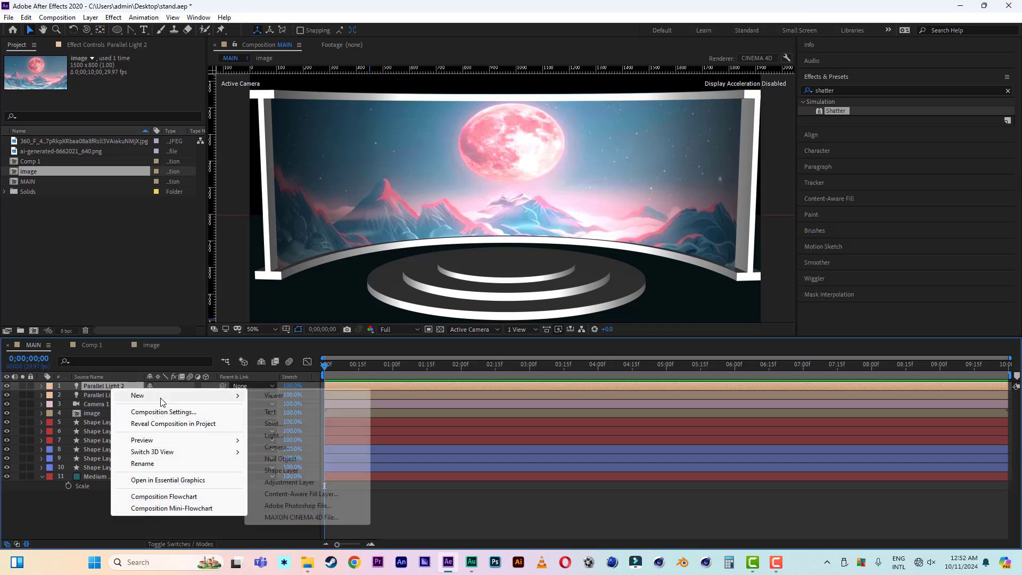
left_click(291, 435)
left_click(852, 122)
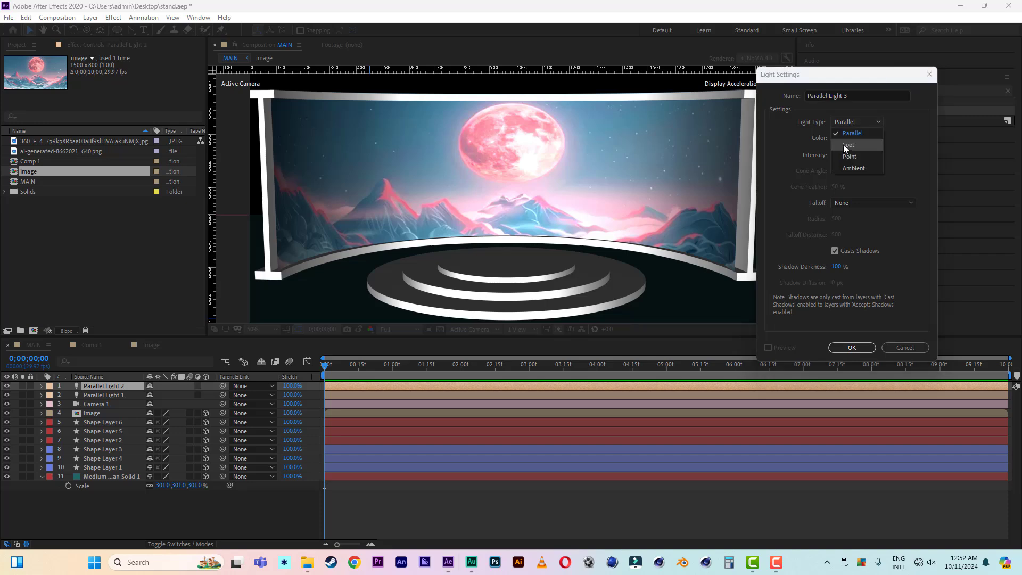
- Create a point light above the stage scene and set its intensity to 50%
left_click(852, 159)
left_click(852, 347)
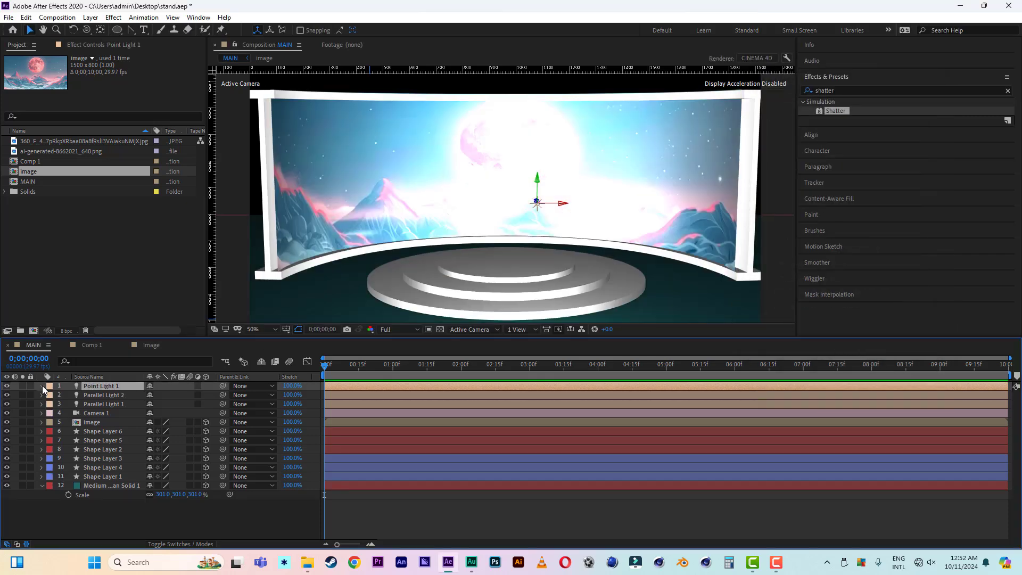
left_click(42, 386)
left_click(51, 404)
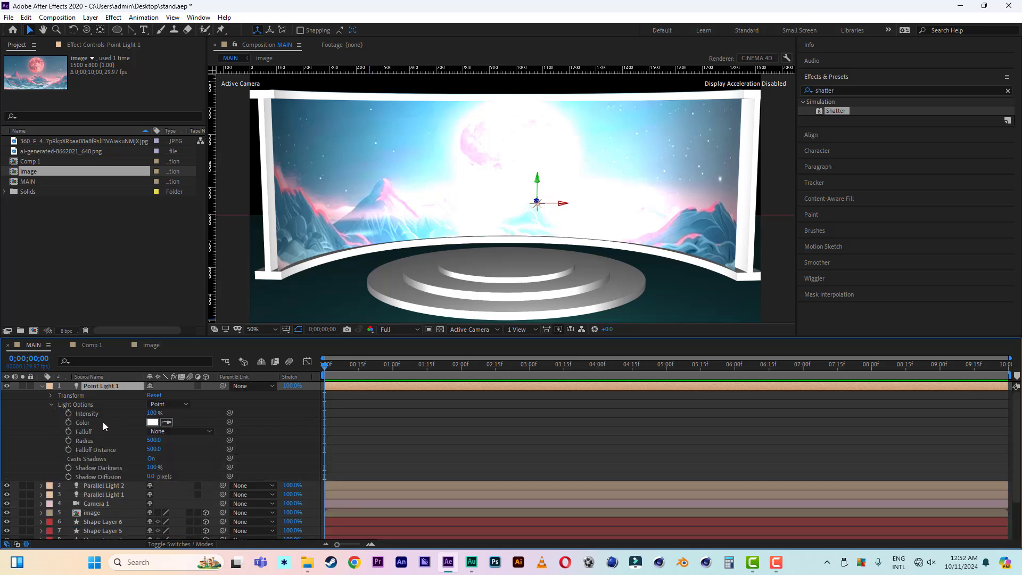
left_click(153, 413)
type("50")
left_click(49, 459)
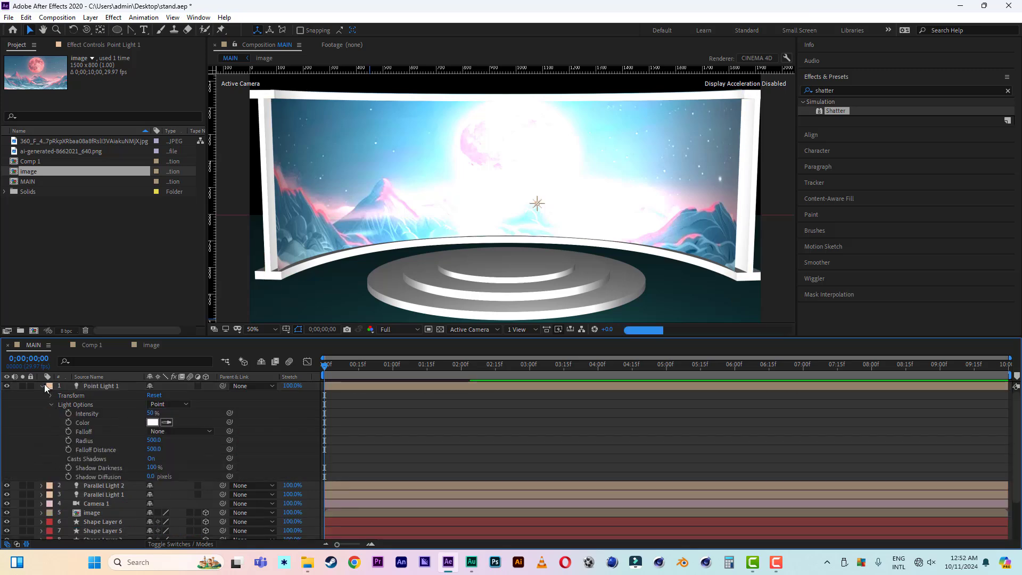
left_click(43, 385)
- Turn off Accepts Lights in the material options of the image layer
left_click(92, 394)
left_click(98, 422)
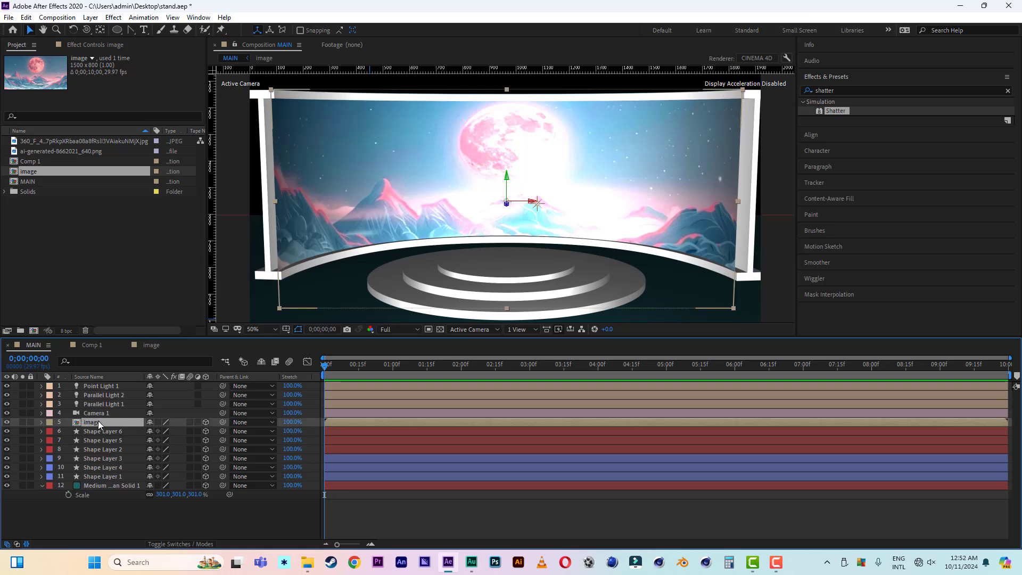
left_click(41, 422)
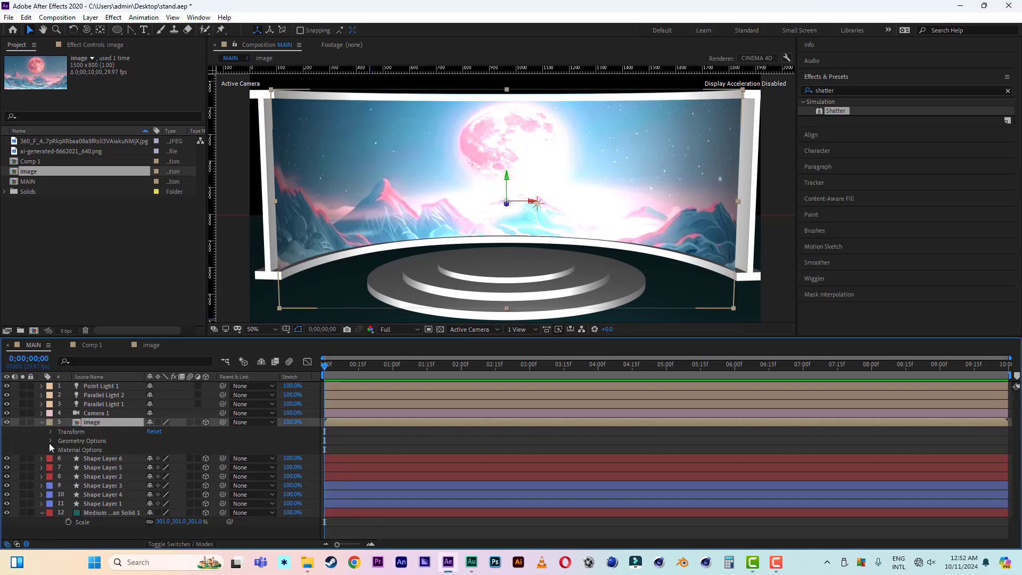
left_click(51, 450)
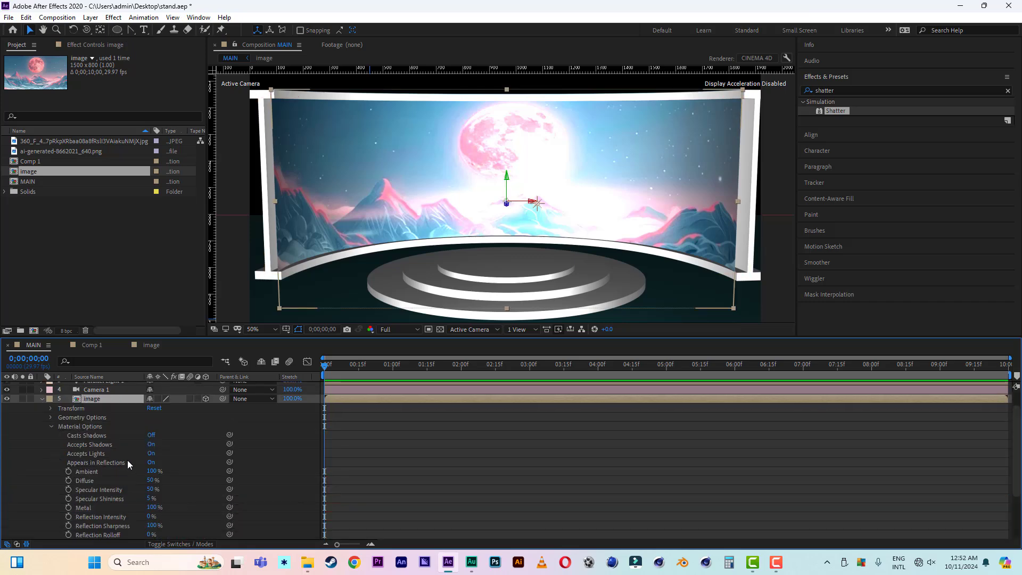
left_click(152, 453)
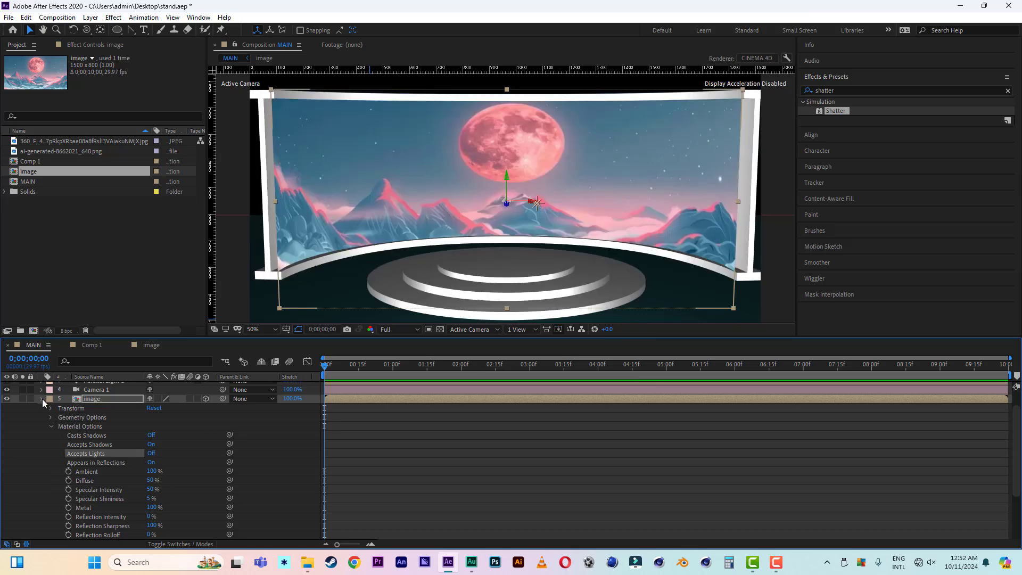
left_click(42, 399)
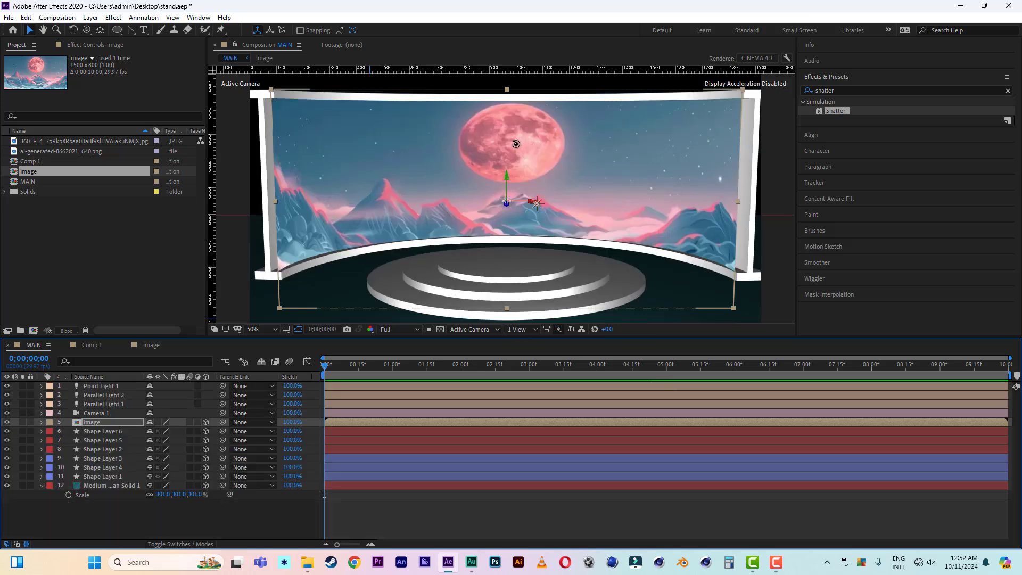
- Orbit the scene camera to a lower angle, move it closer to the curved screen, and shift the stage slightly higher in the frame
key("c")
left_click_drag(537, 203, 527, 149)
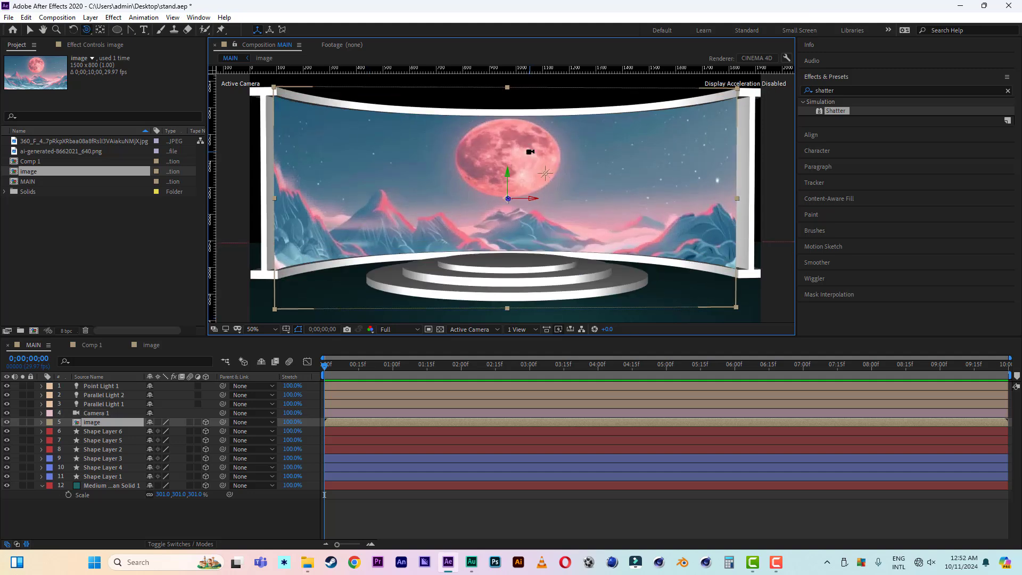
scroll(530, 152, "up", 5)
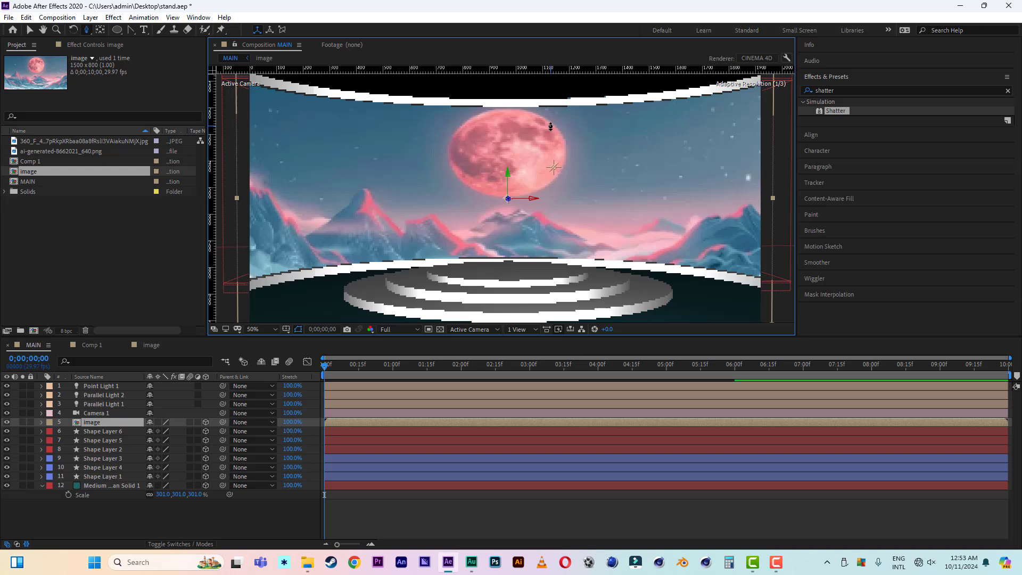
left_click_drag(535, 167, 528, 189)
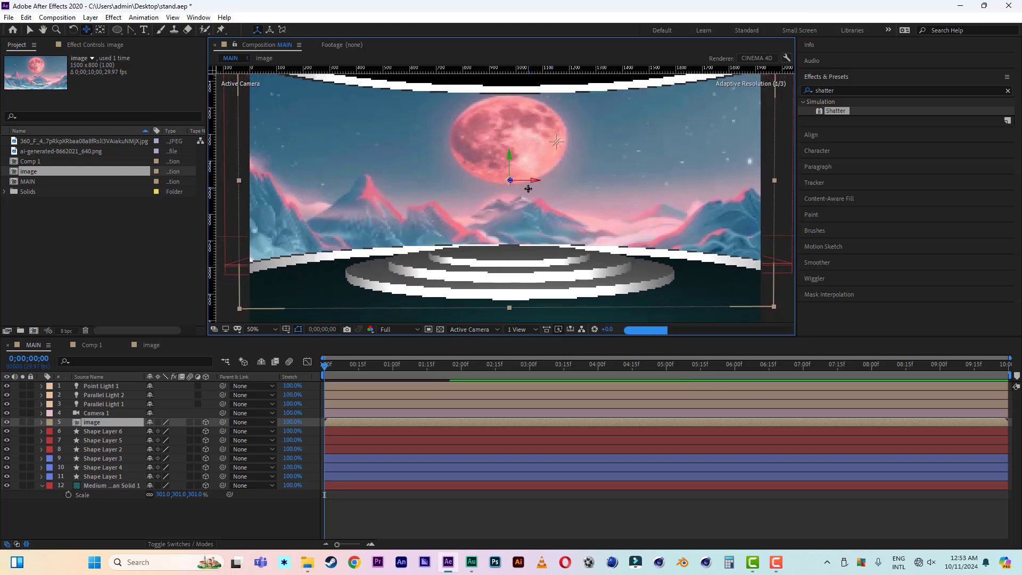
left_click(263, 329)
left_click(262, 346)
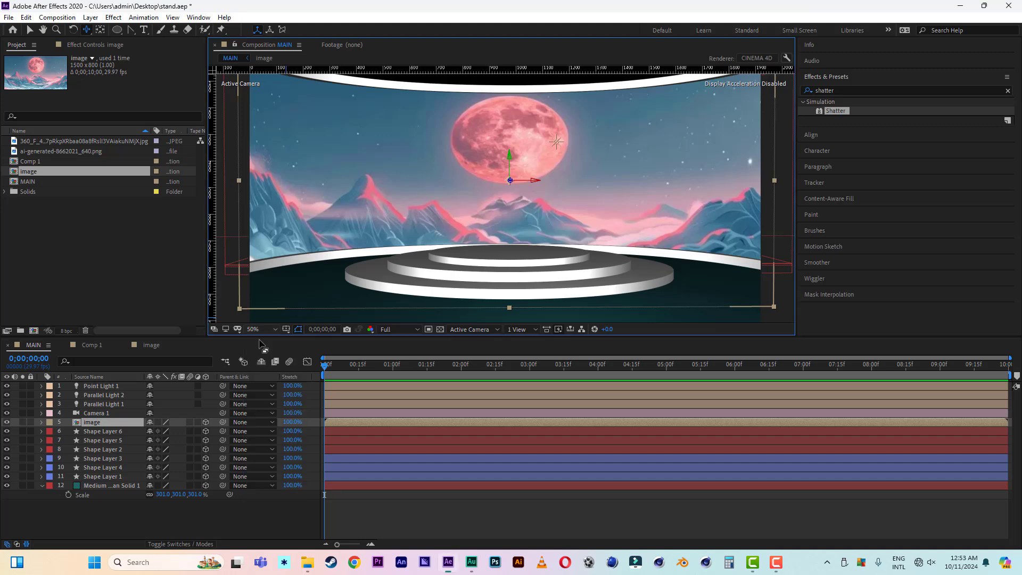
- Return to the Selection tool and save the project
left_click(30, 30)
left_click(9, 17)
left_click(28, 116)
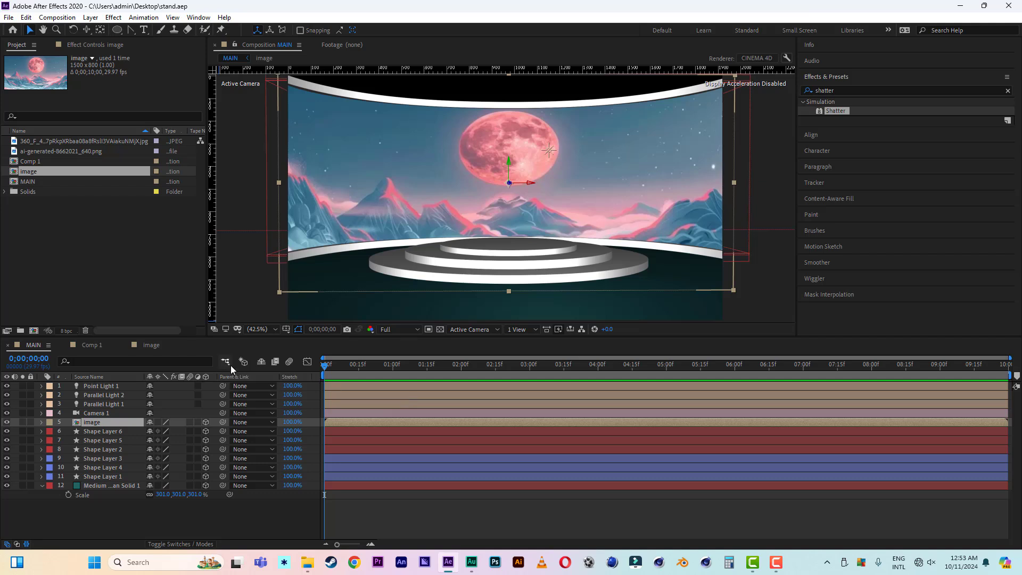
- Add a 1500 x 800 px solid in black (000000) above the picture in the image composition
left_click(153, 346)
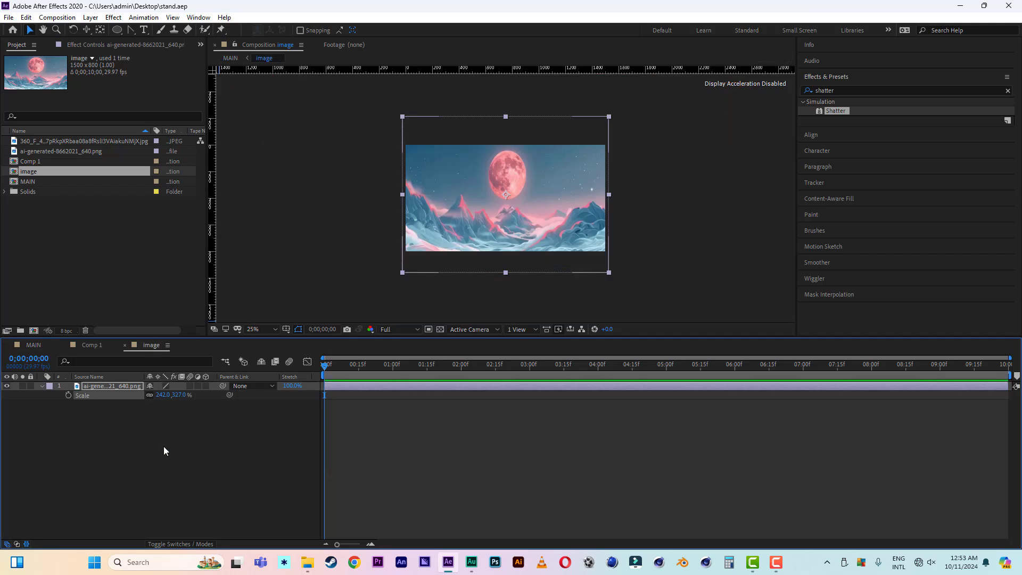
right_click(133, 446)
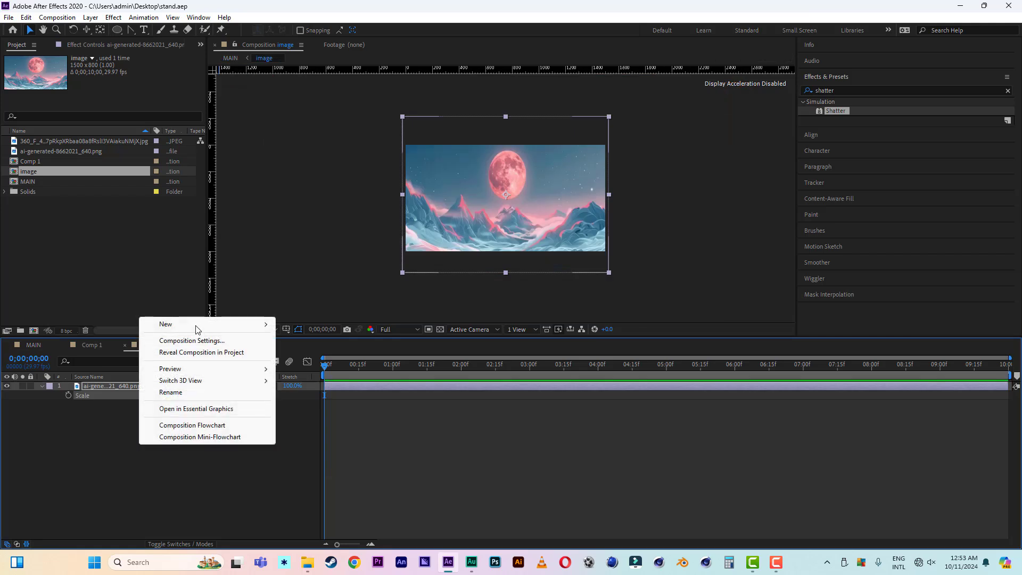
mouse_move(196, 326)
left_click(309, 352)
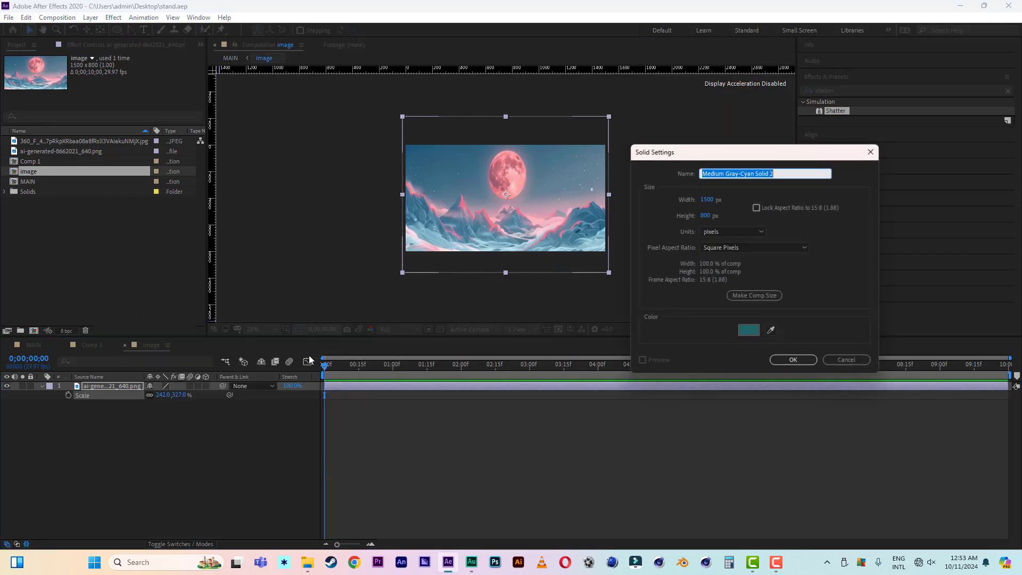
left_click(748, 329)
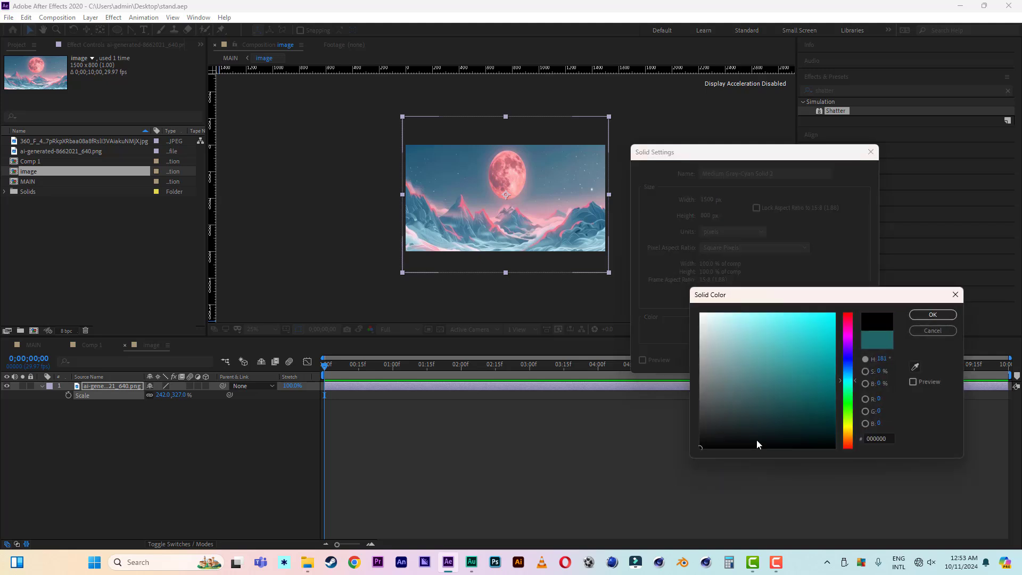
left_click(758, 440)
left_click(919, 315)
left_click(793, 360)
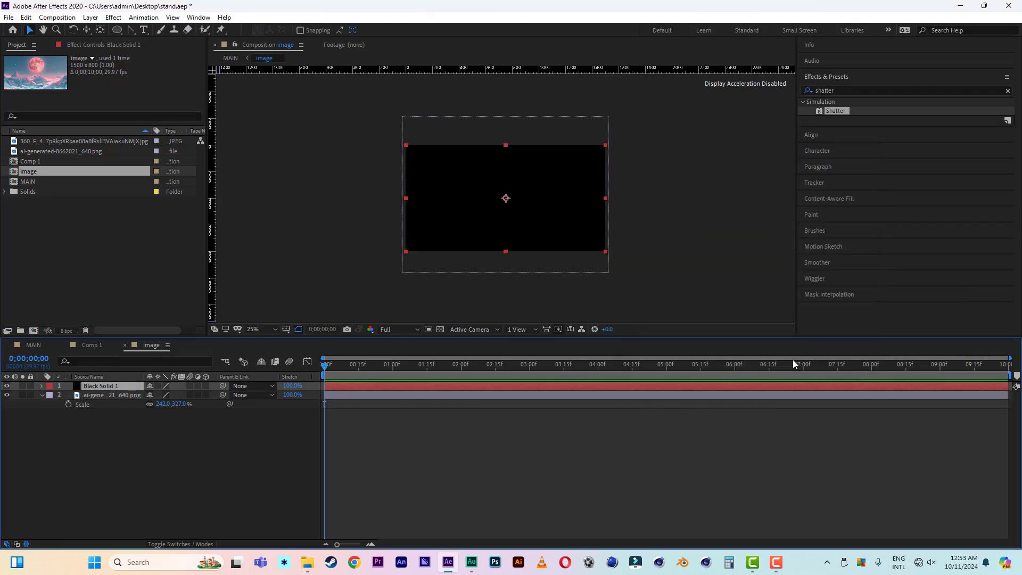
- Search the effects for "grid" and apply the Grid effect to the black solid
left_click_drag(856, 93, 809, 91)
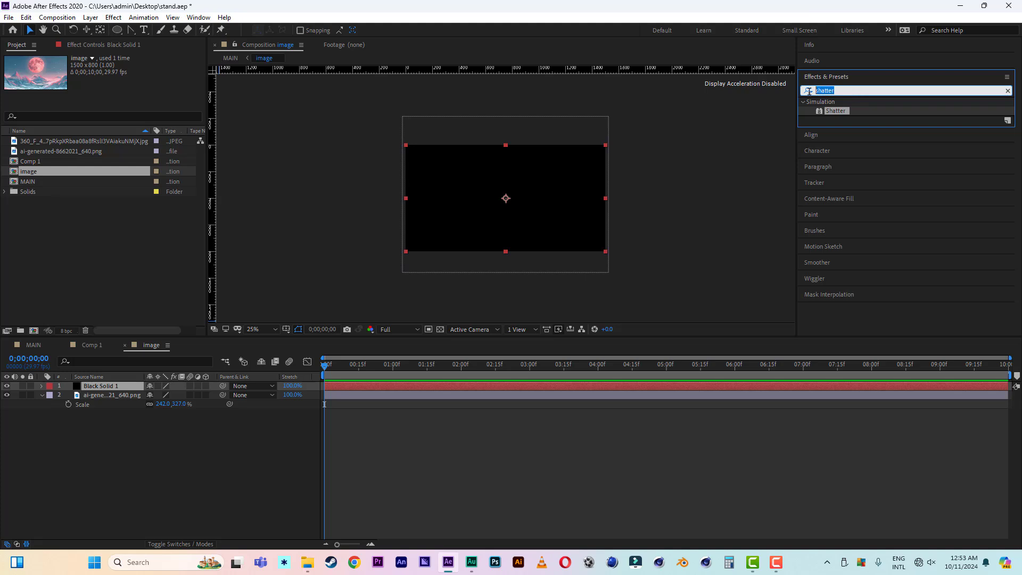
type("grid")
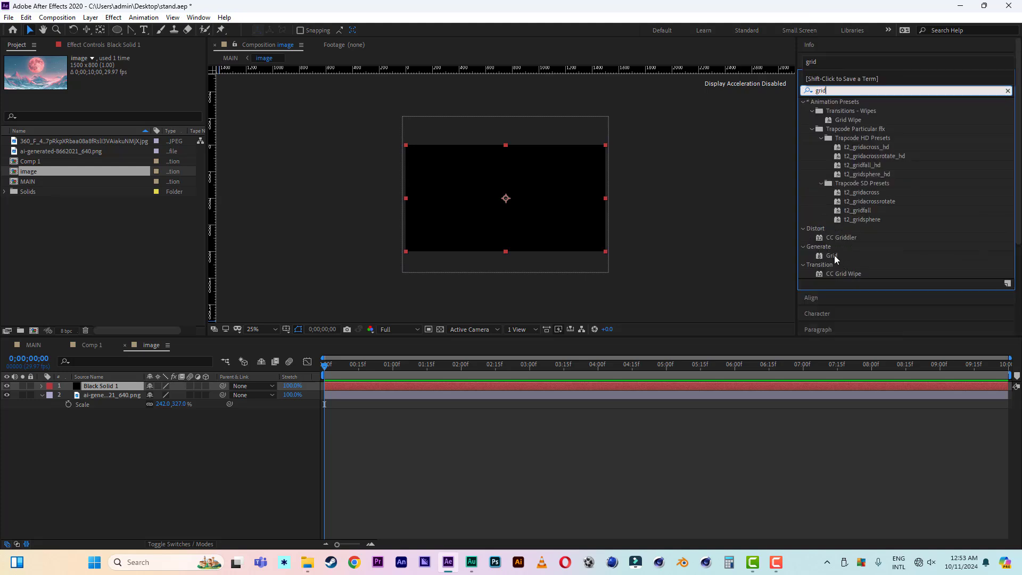
double_click(832, 256)
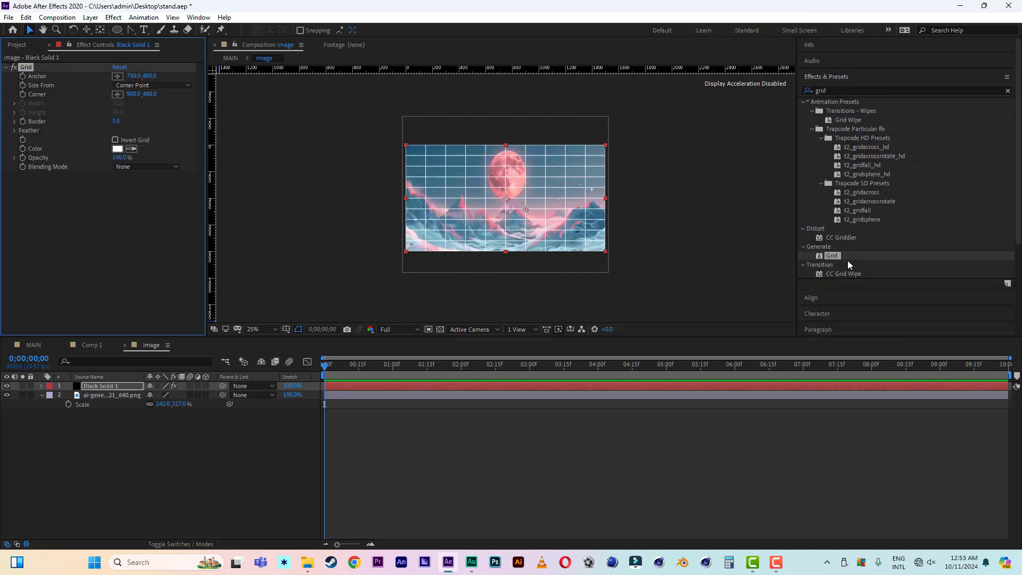
- Size the grid from the Width Slider and set its width to 410
left_click(151, 85)
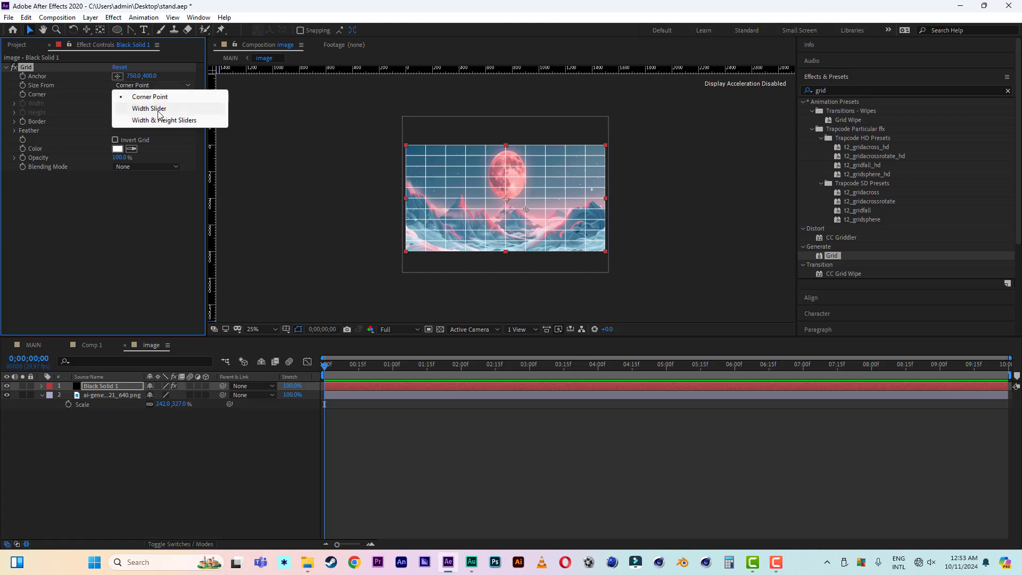
left_click(158, 110)
left_click_drag(52, 118, 223, 129)
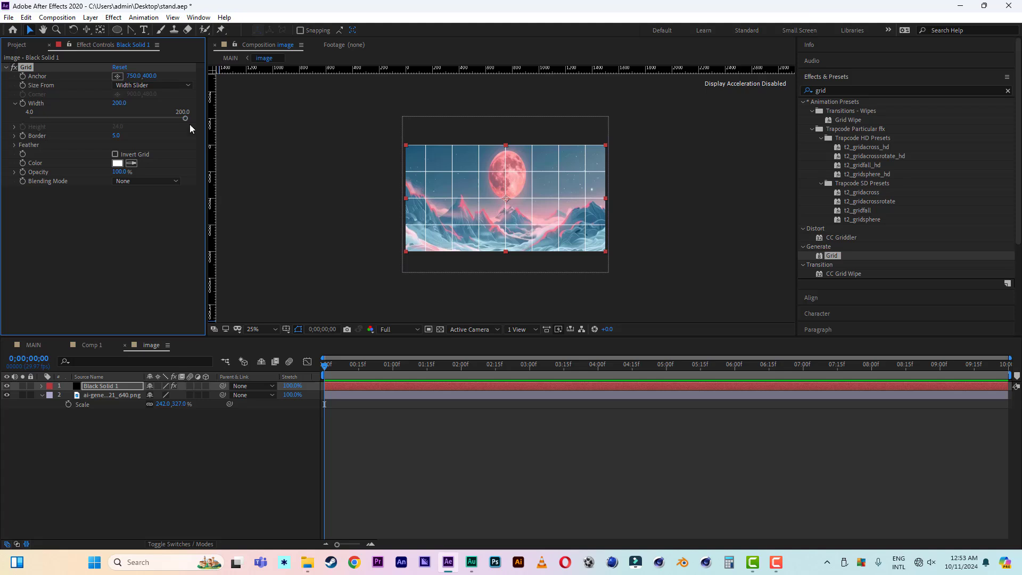
left_click_drag(119, 103, 238, 112)
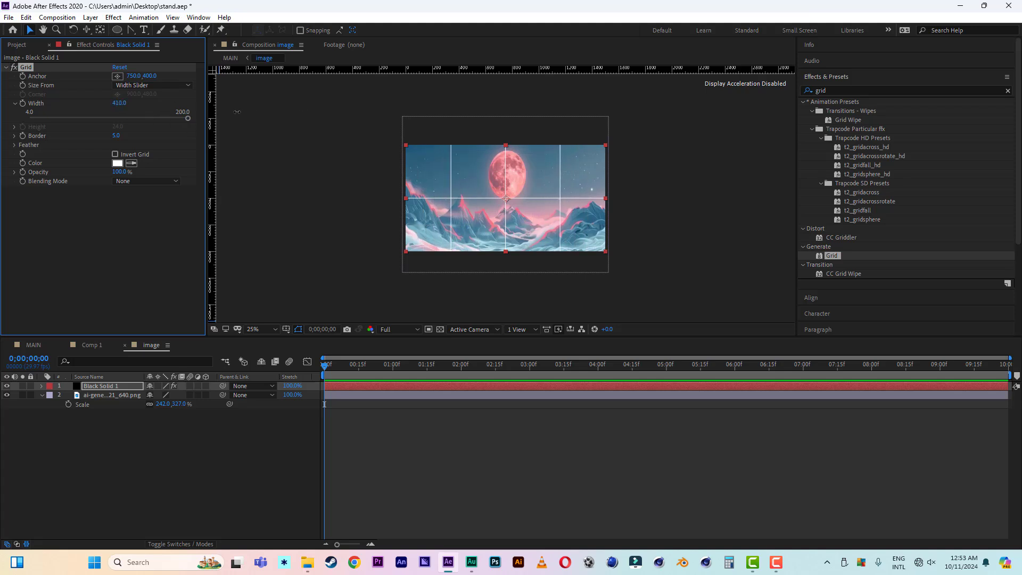
- Check the grid in the MAIN composition, and set its color to 000000 and its border to 3 in the image composition
left_click(35, 347)
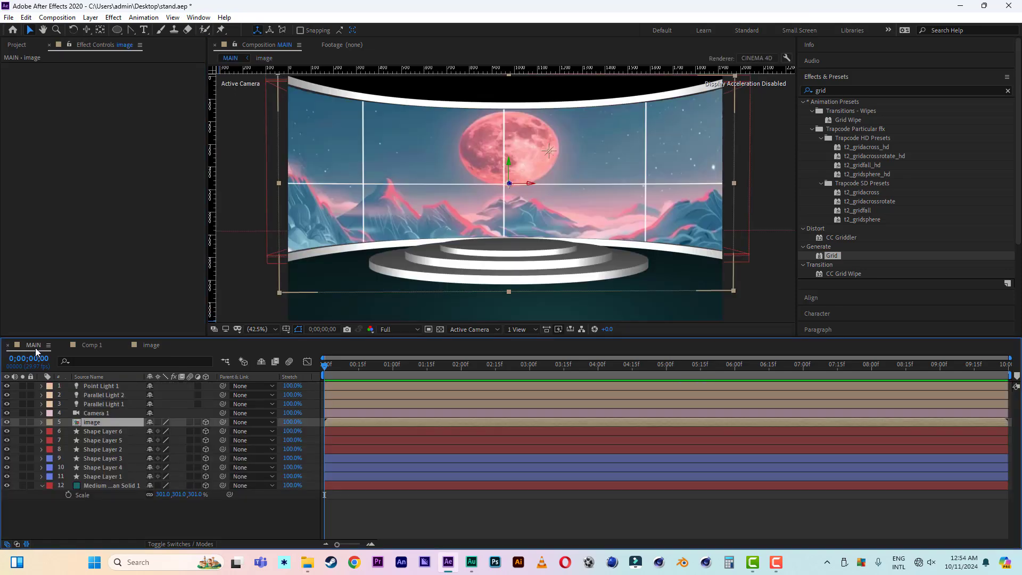
left_click(154, 346)
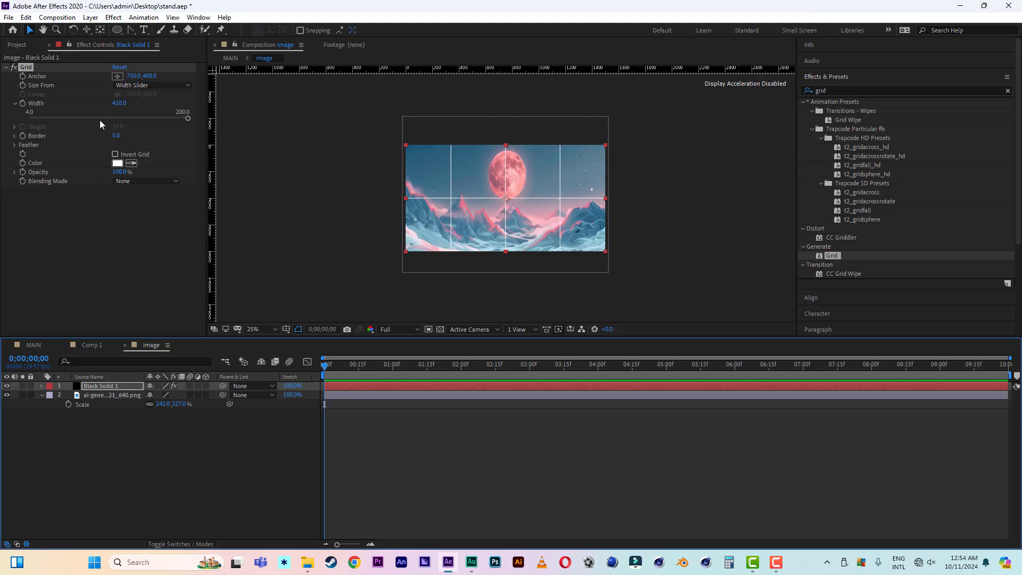
left_click(118, 162)
type("000000")
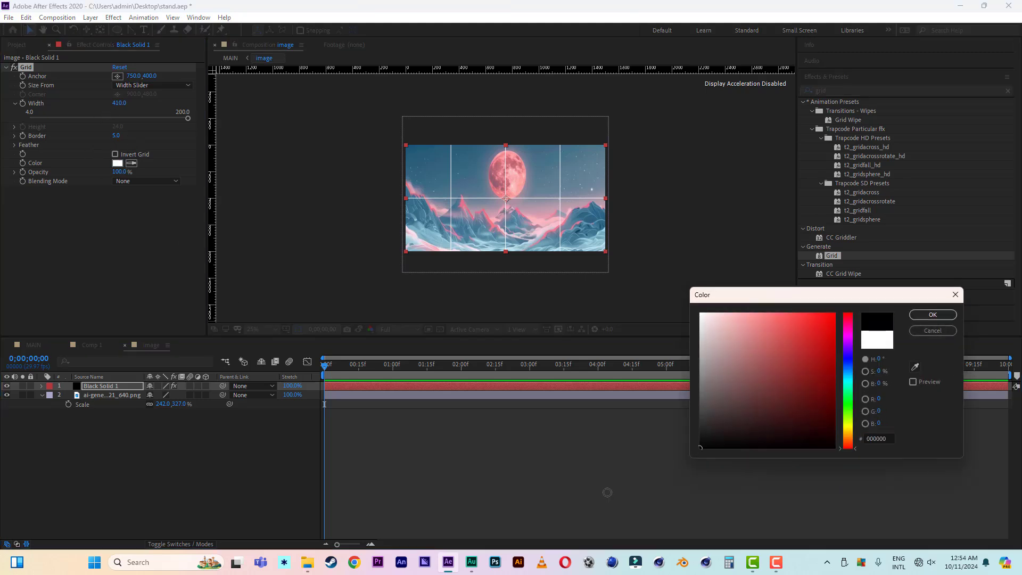
left_click(924, 320)
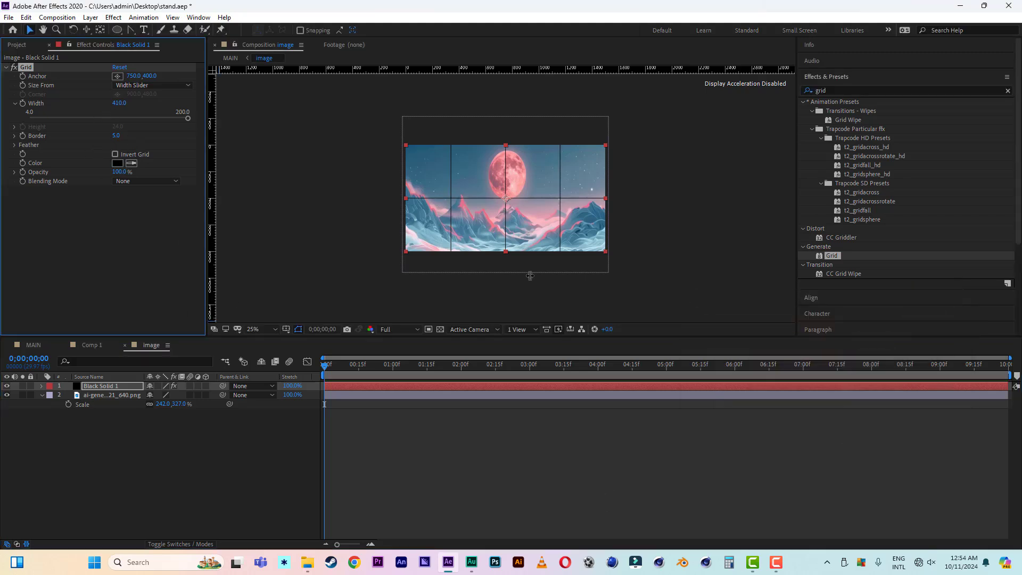
left_click(116, 136)
key("Return")
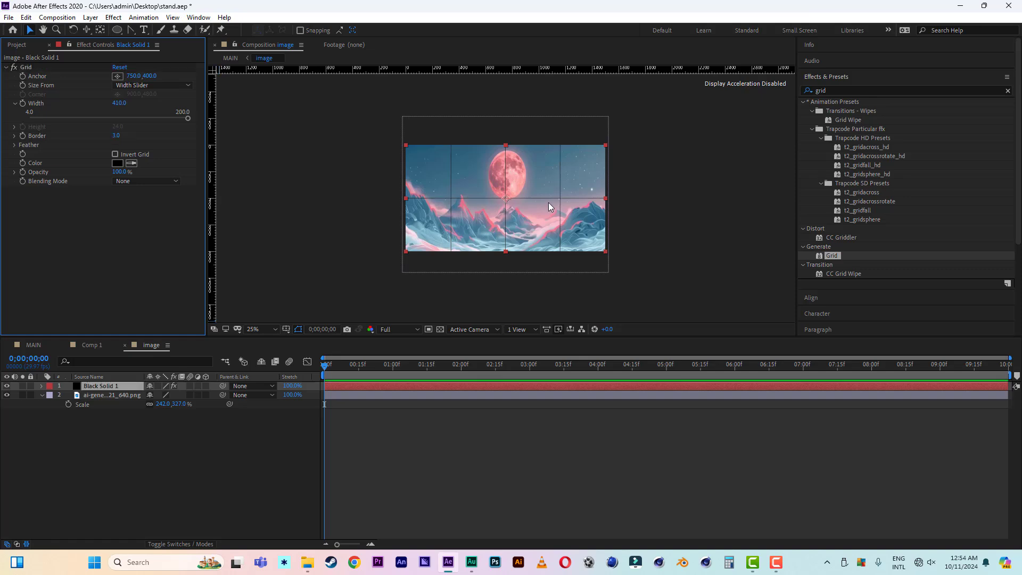
- Return to the MAIN composition, save the project, and collapse the properties of the Medium Gray-Cyan solid layer
scroll(548, 203, "up", 2)
left_click(33, 346)
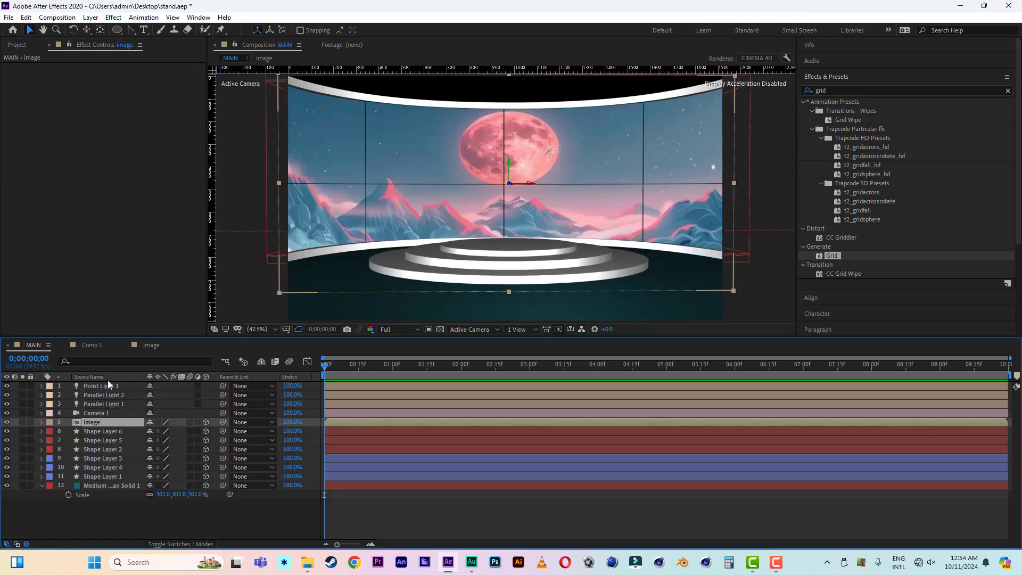
left_click(17, 47)
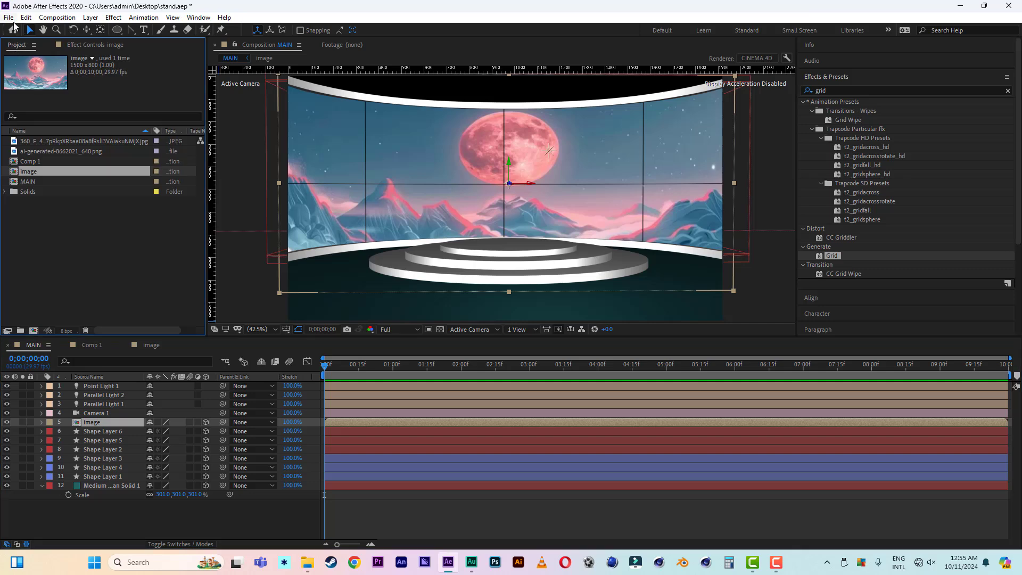
left_click(9, 18)
left_click(42, 117)
left_click(41, 485)
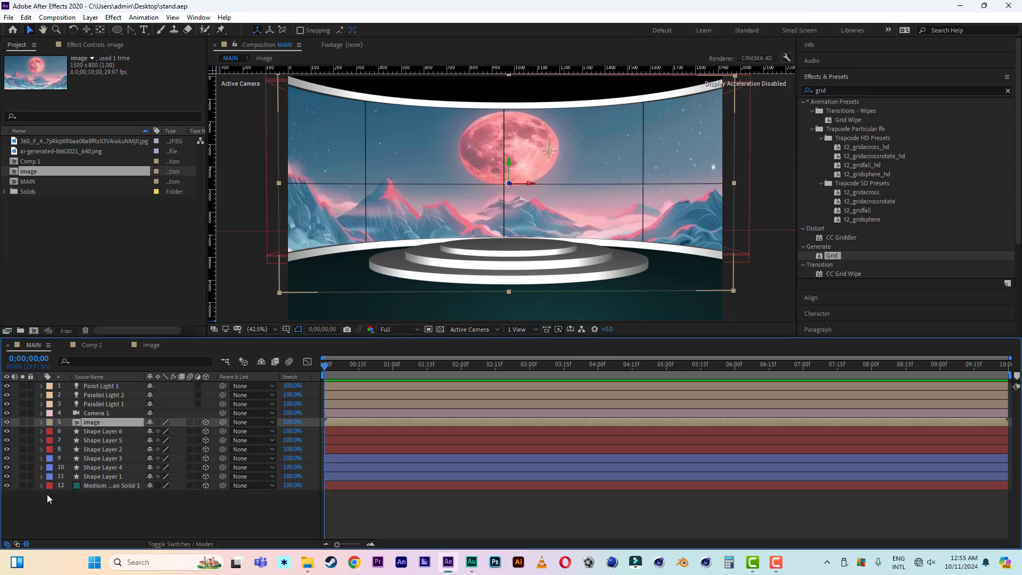
- Create a composition from the 360-degree panorama JPEG and rename it "reflection"
left_click(35, 142)
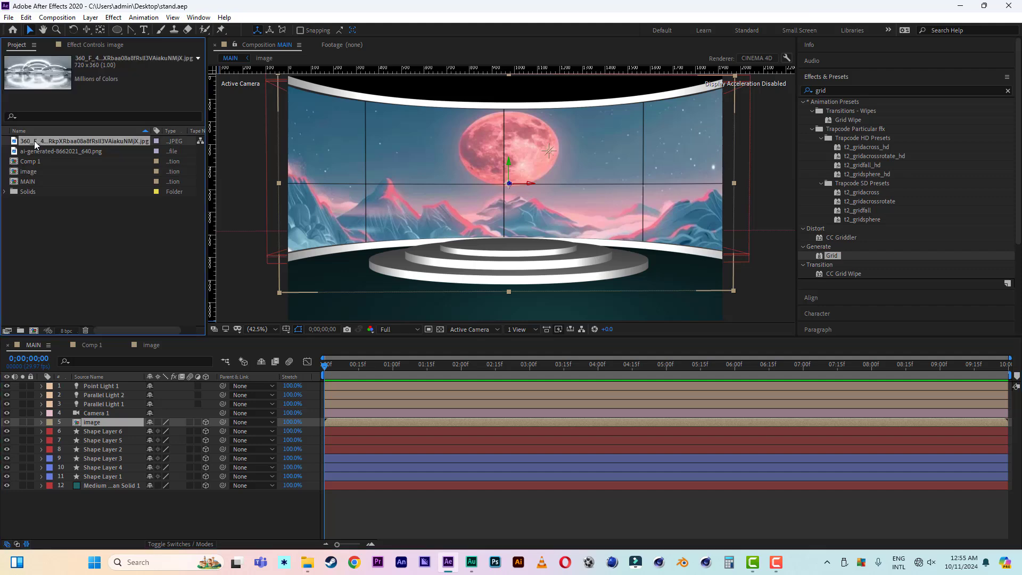
left_click_drag(35, 140, 33, 332)
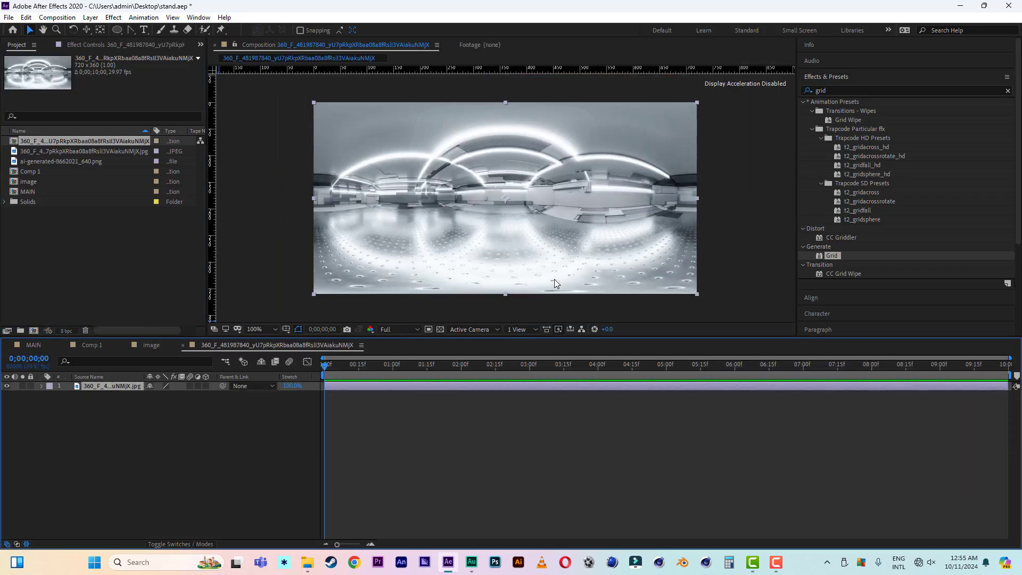
right_click(268, 194)
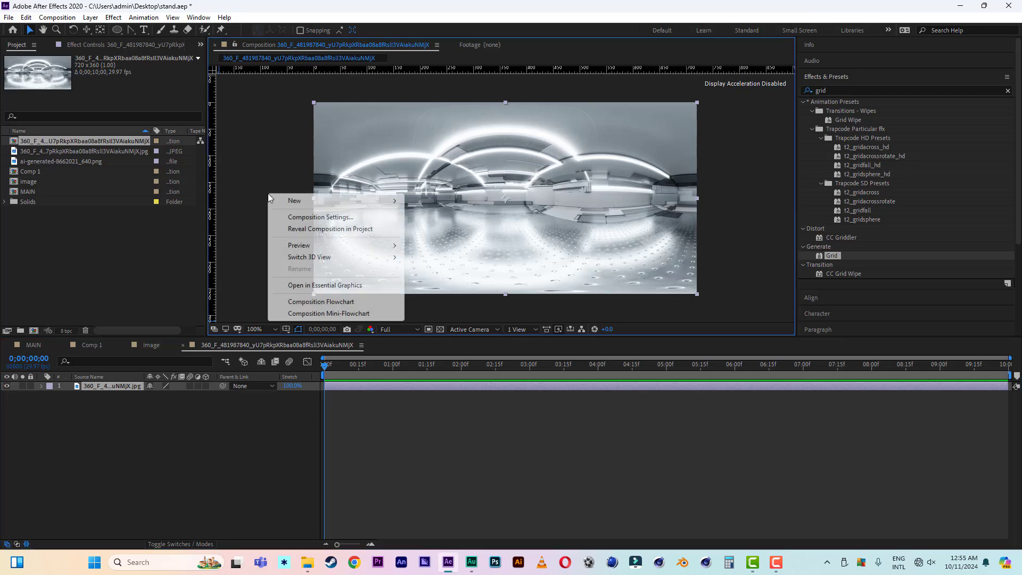
left_click(301, 218)
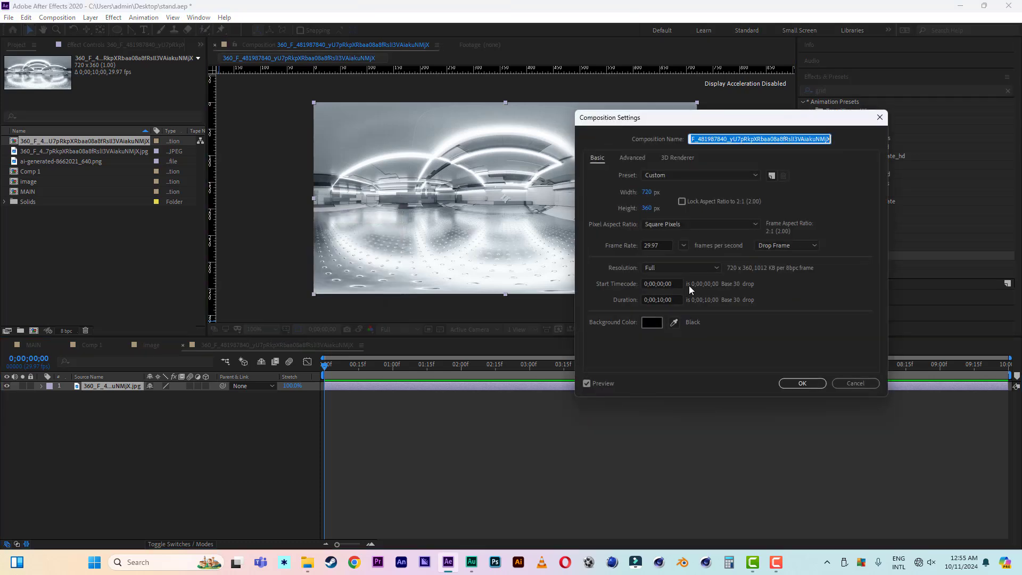
type("reflection")
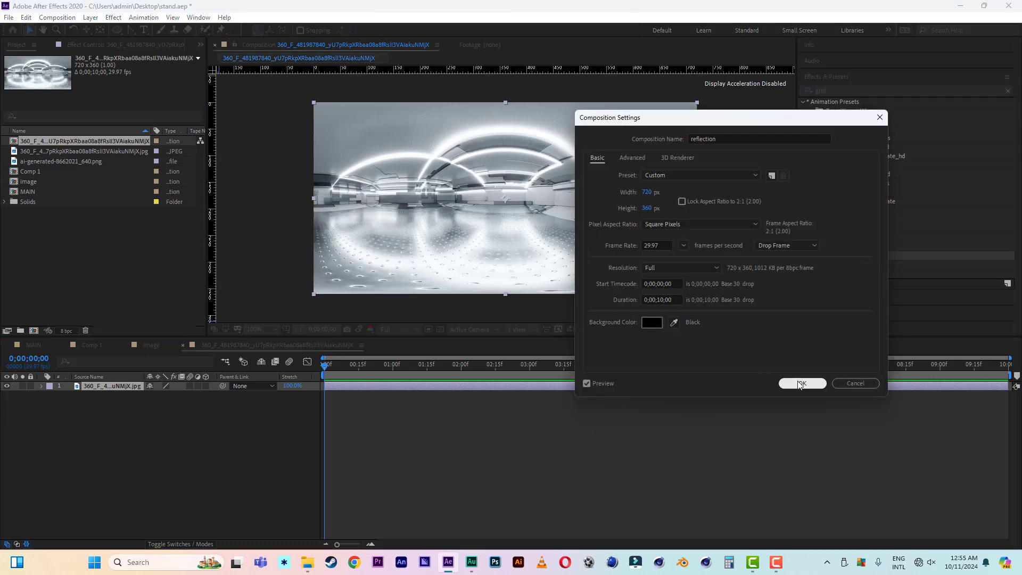
left_click(800, 383)
- Add the reflection composition as the lowest layer of MAIN, hide it, and make it an environment layer
left_click(33, 344)
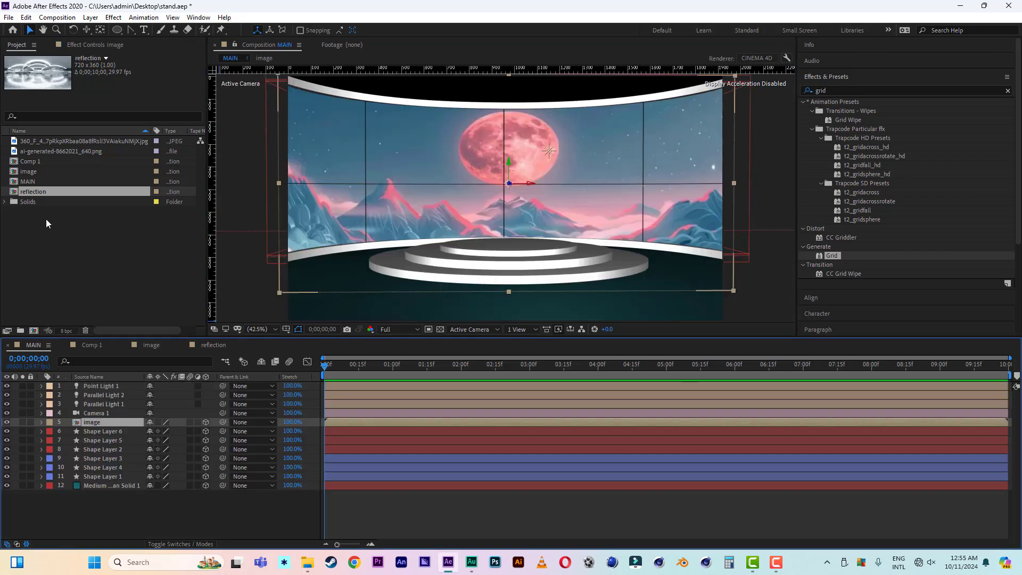
left_click_drag(37, 193, 76, 523)
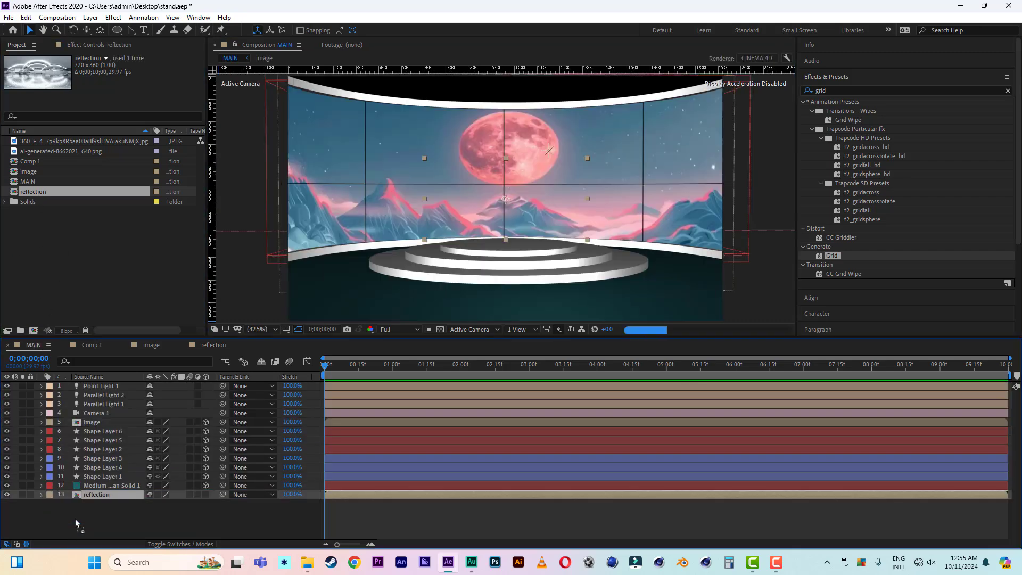
left_click(7, 495)
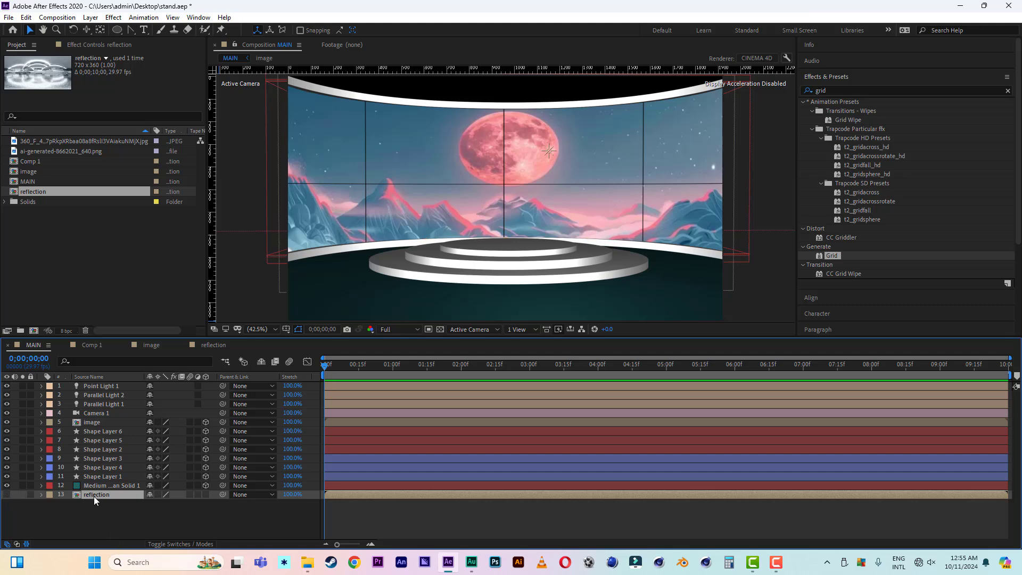
right_click(96, 496)
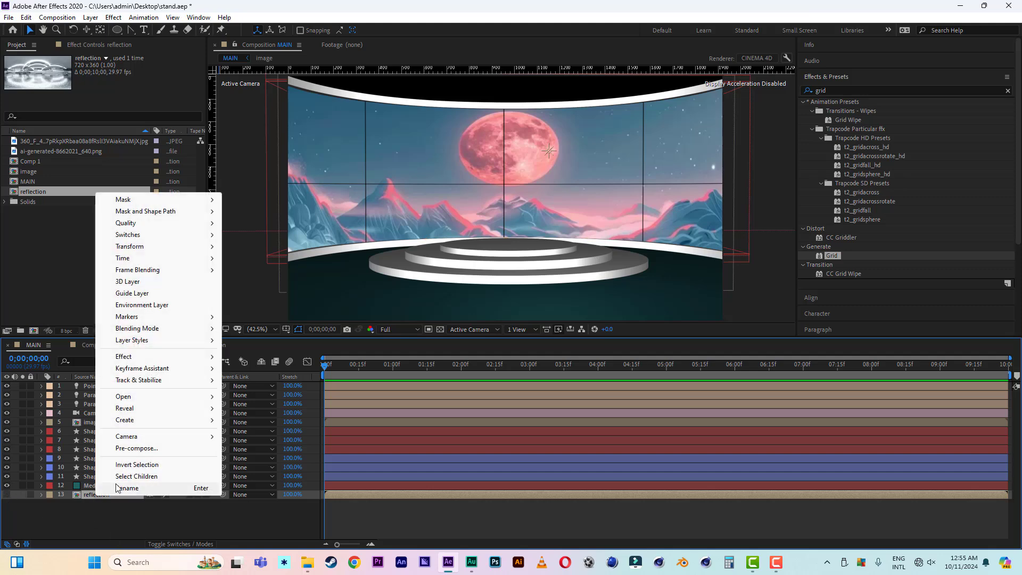
left_click(150, 307)
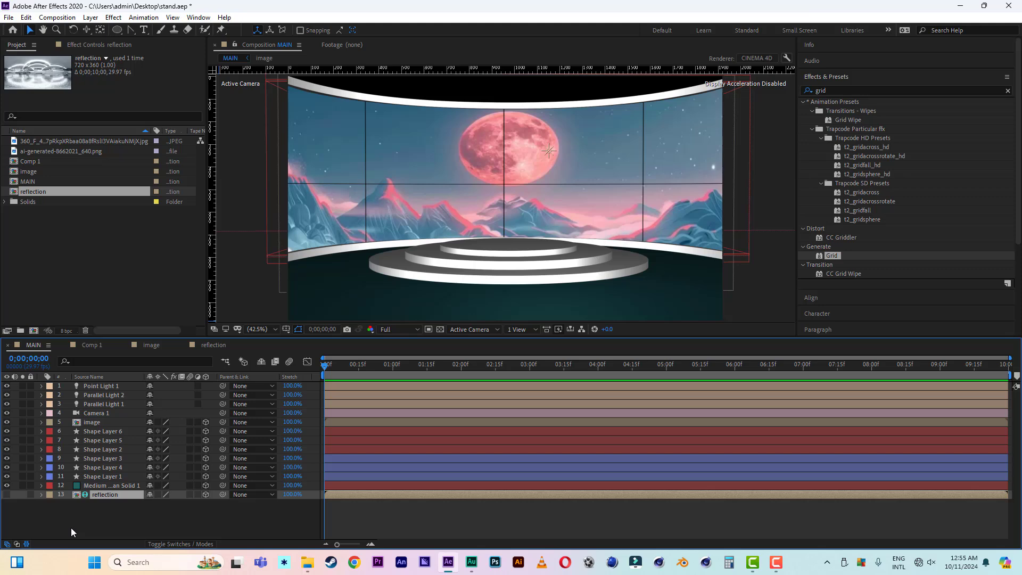
- Identify Shape Layer 1 by toggling its visibility, and set its material's Reflection Intensity to 50%
left_click(104, 477)
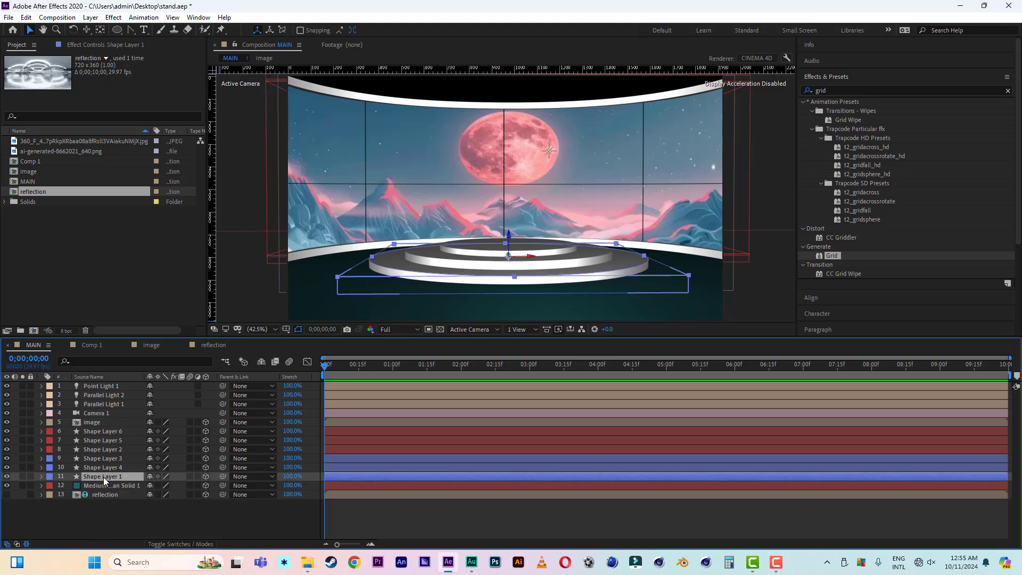
left_click(6, 476)
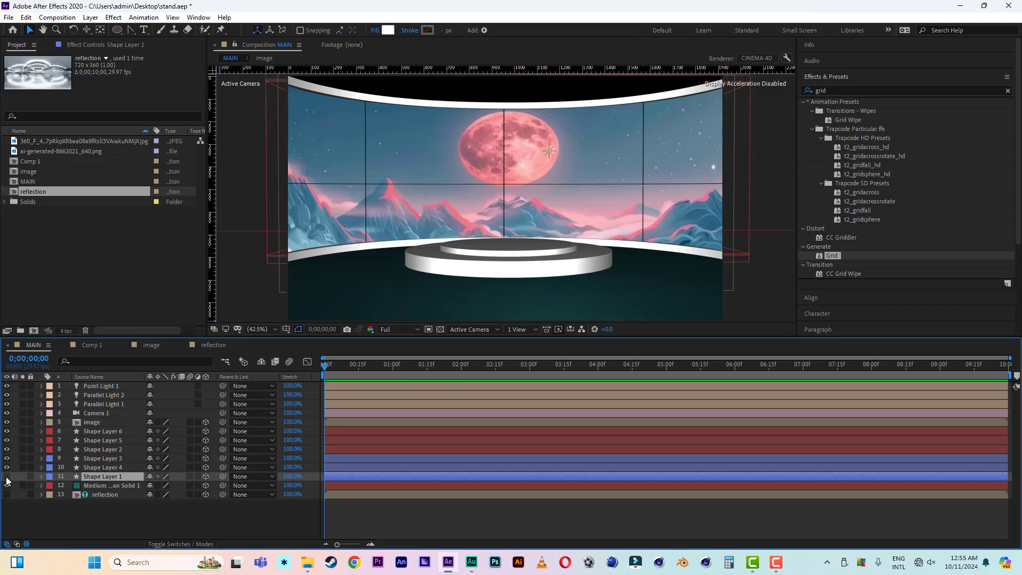
left_click(6, 476)
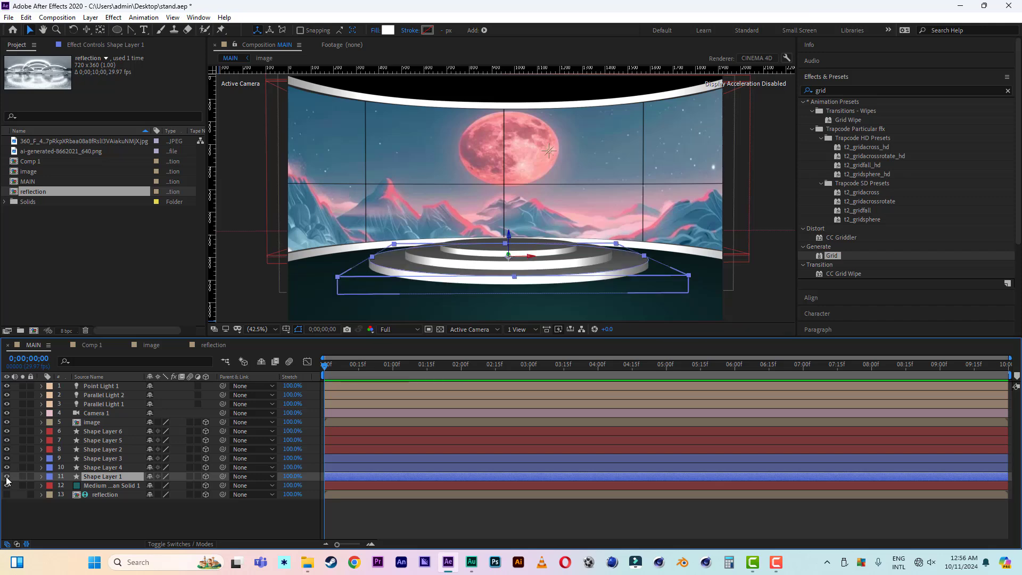
left_click(41, 476)
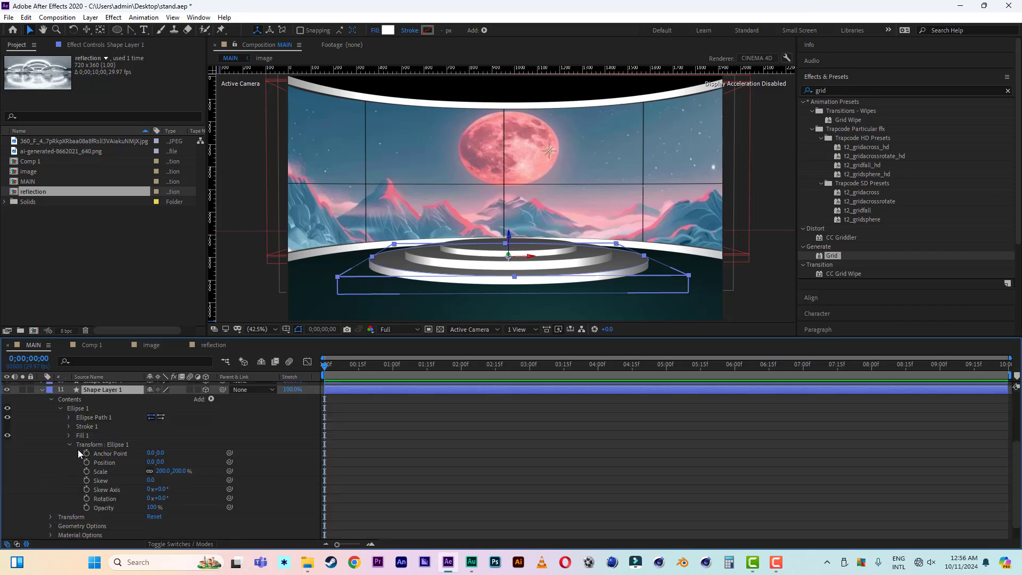
left_click(51, 400)
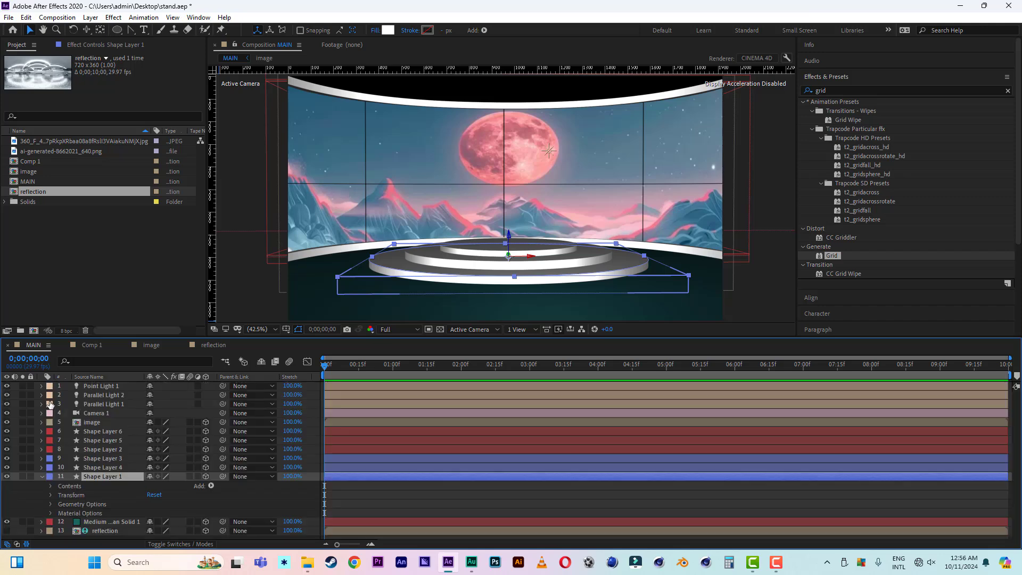
left_click(51, 513)
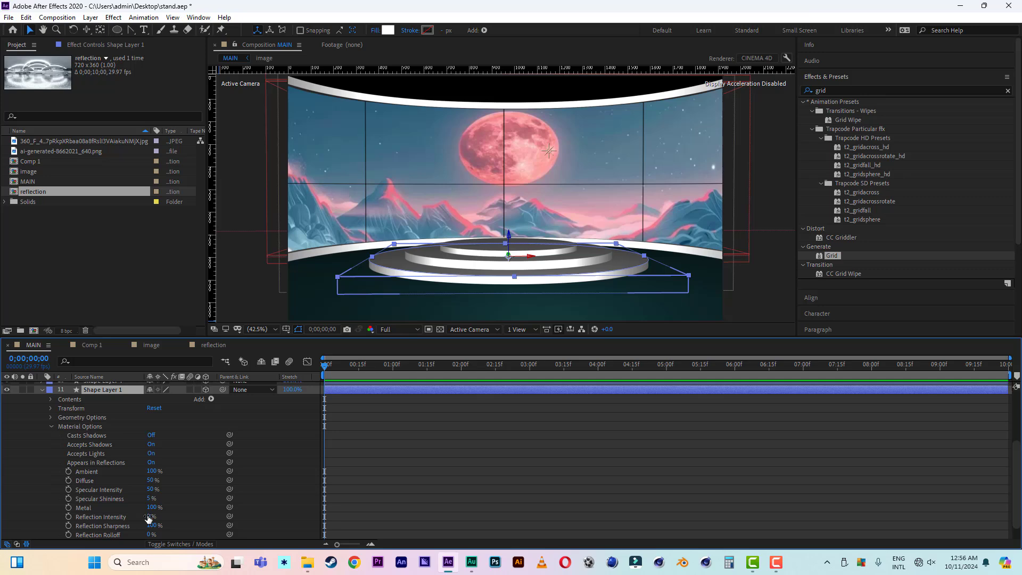
left_click_drag(148, 519, 167, 516)
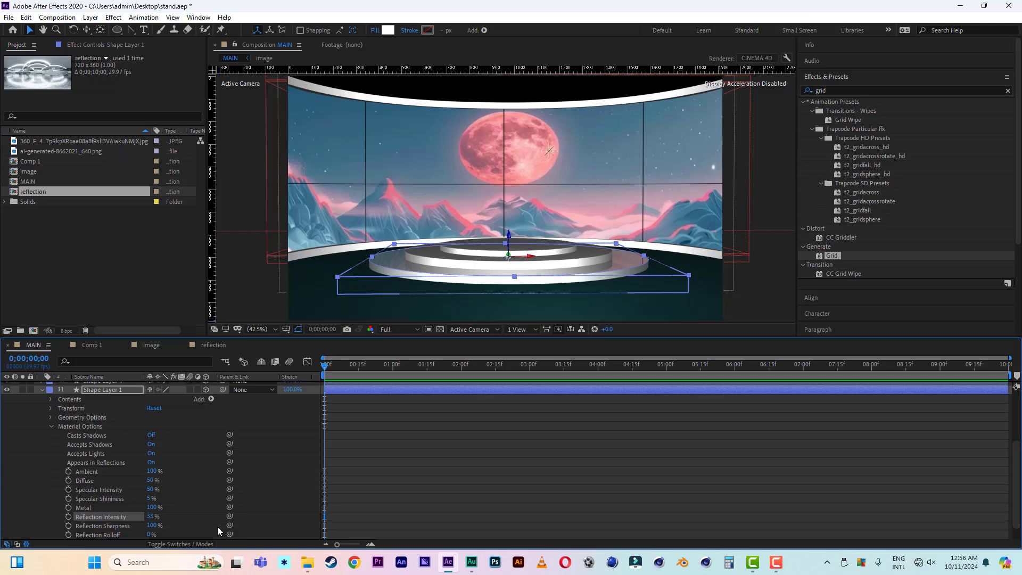
left_click(151, 517)
left_click(189, 518)
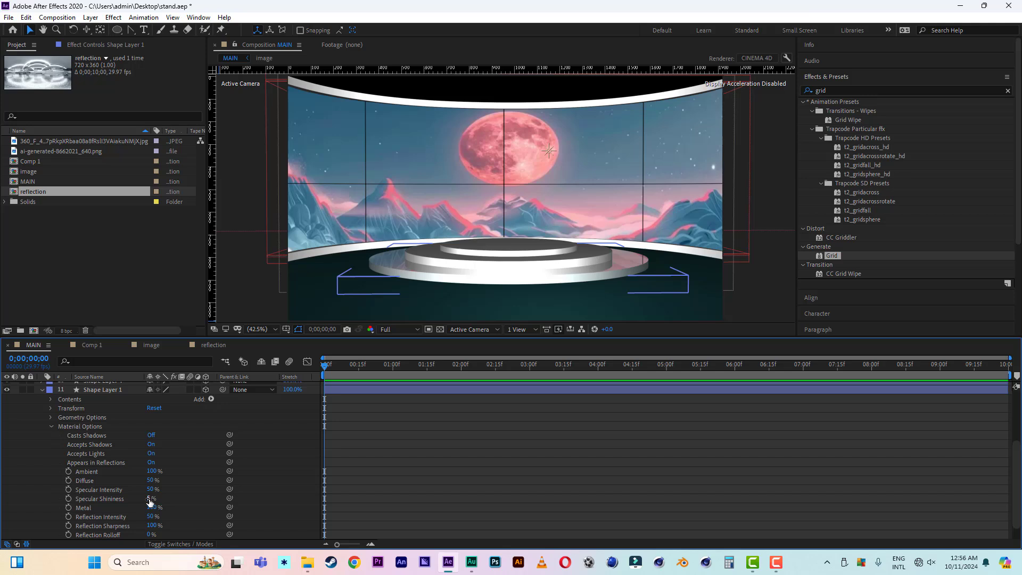
- Set the Specular Shininess of Shape Layer 1 to 50% and collapse the layer's properties
left_click_drag(149, 498, 187, 515)
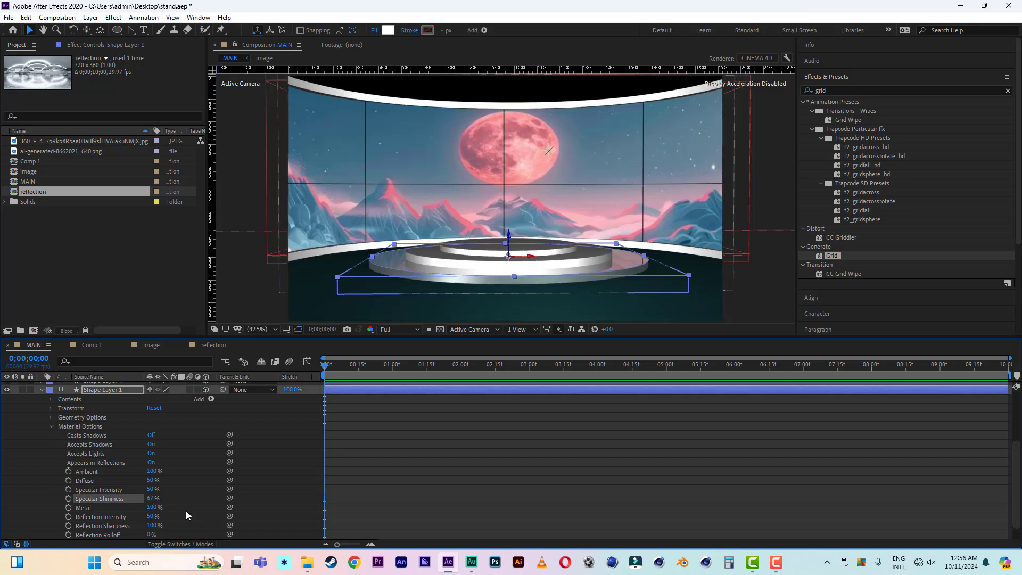
left_click(189, 525)
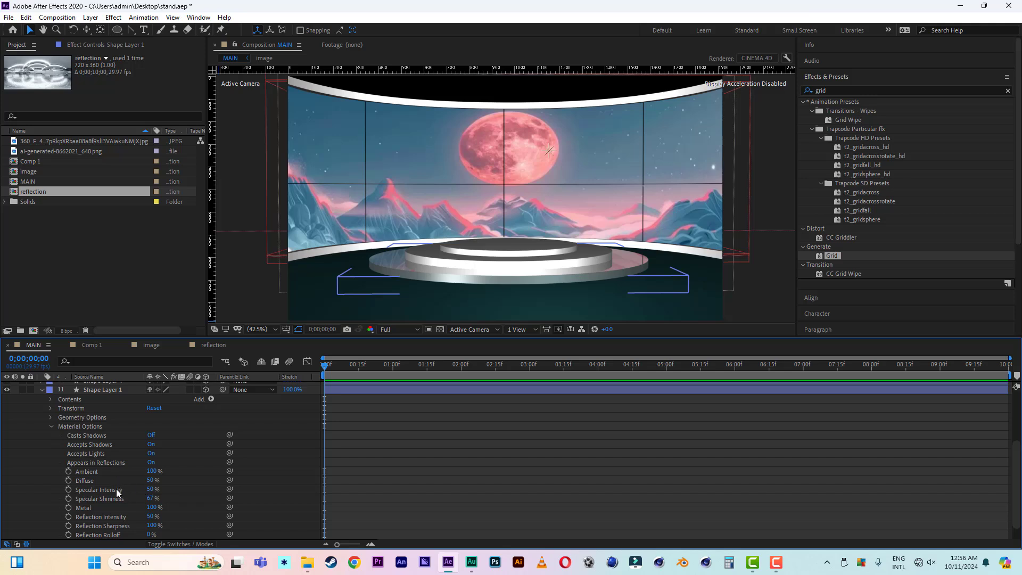
left_click(152, 499)
type("50")
key("Return")
left_click(65, 391)
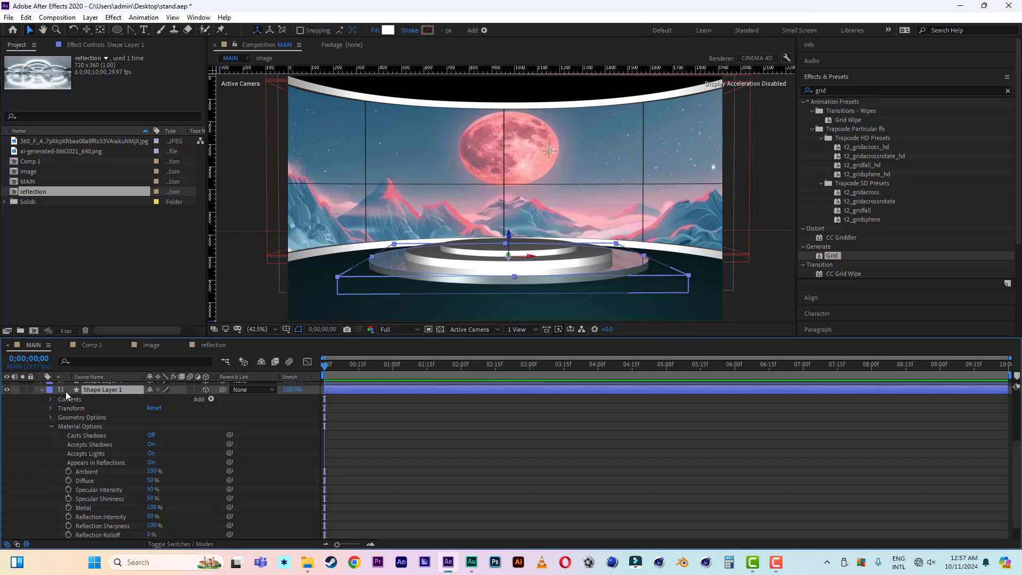
left_click(42, 391)
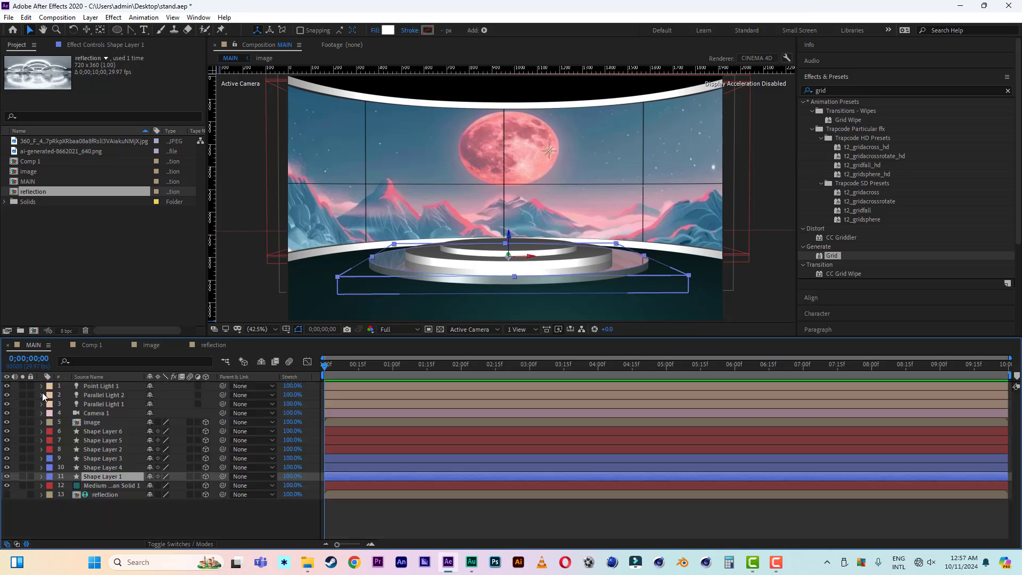
- Set Reflection Intensity and Specular Shininess to 50% in the material options of Shape Layer 4, and collapse the layer
left_click(94, 466)
left_click(41, 467)
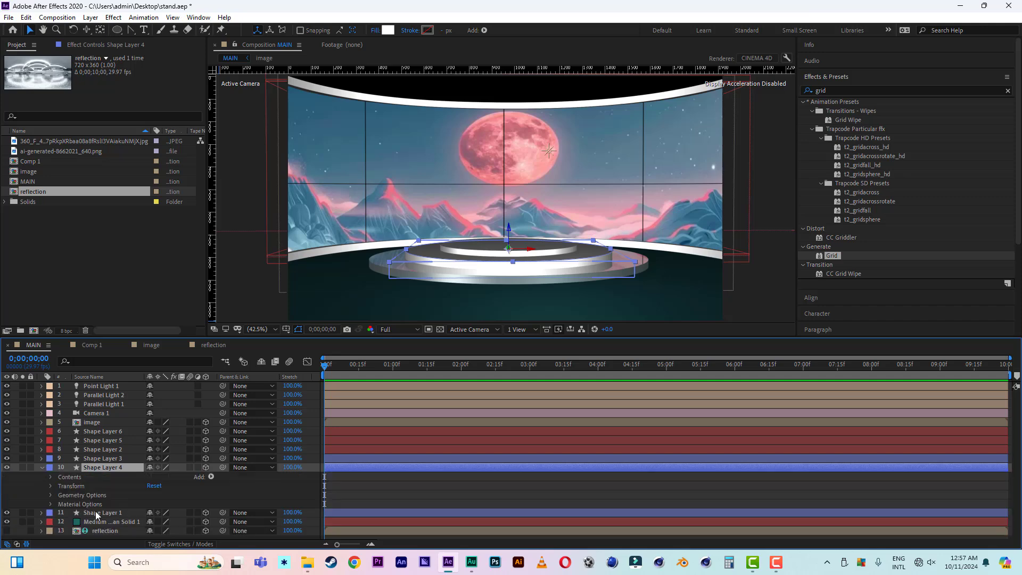
left_click(51, 503)
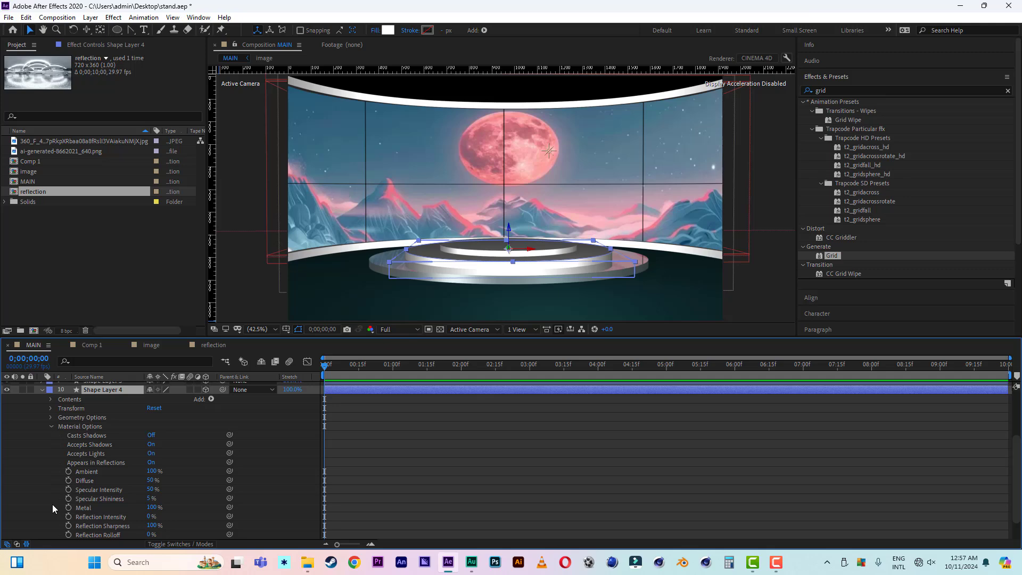
left_click(150, 517)
type("30")
key("Return")
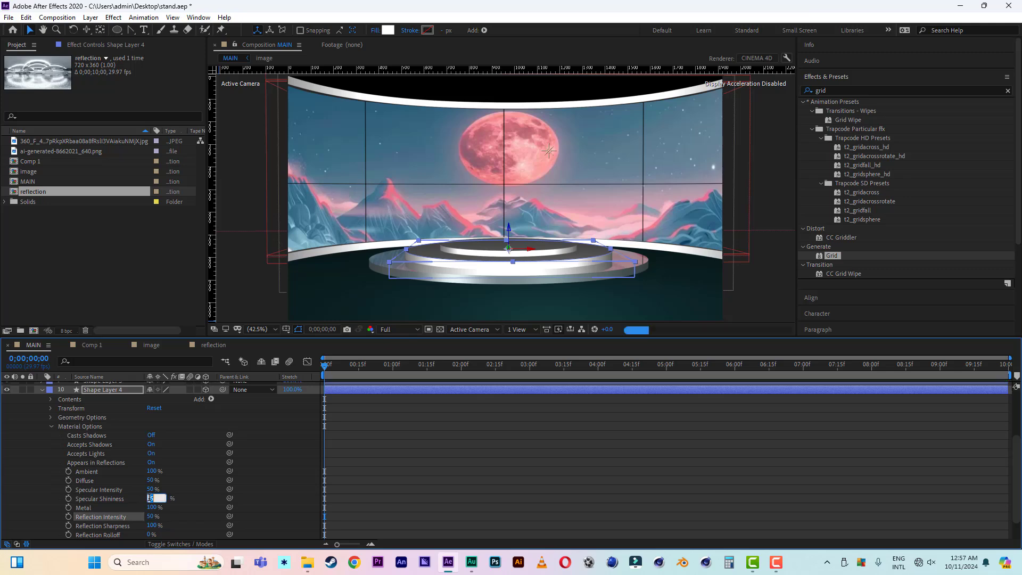
left_click(192, 501)
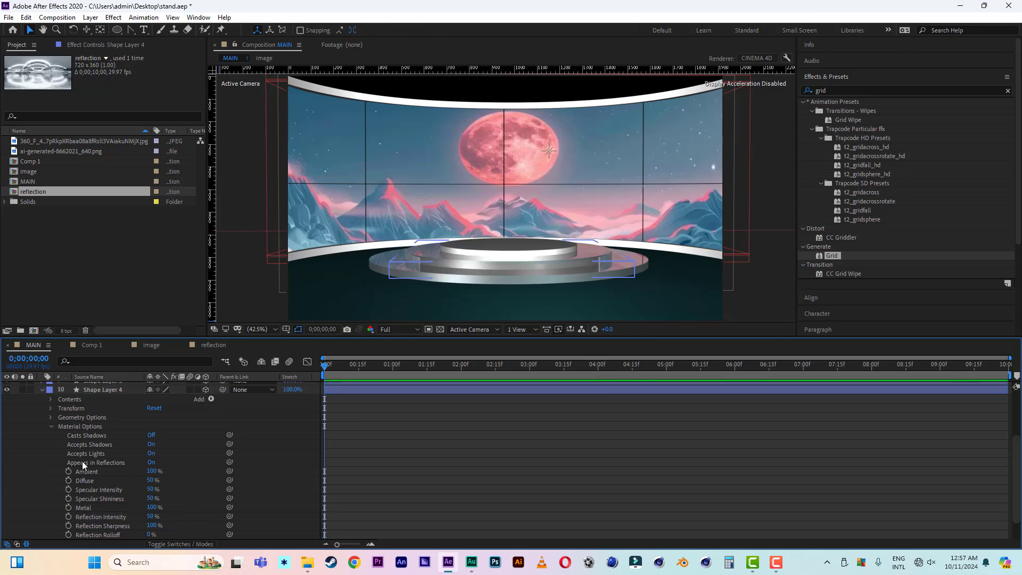
left_click(72, 391)
left_click(42, 389)
- Set Reflection Intensity and Specular Shininess to 50% in the material options of Shape Layer 3, and collapse the layer
left_click(59, 458)
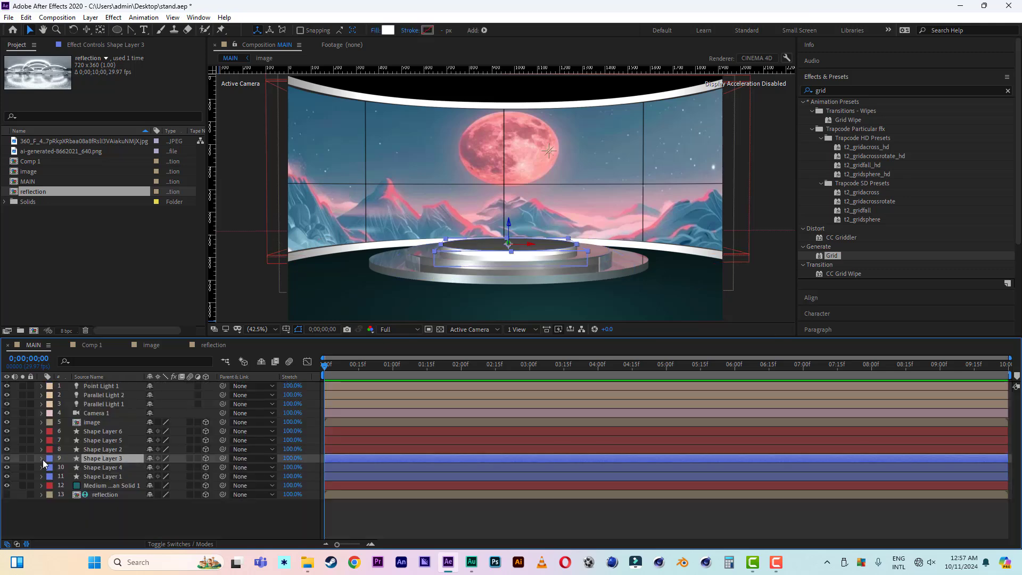
left_click(42, 458)
left_click(50, 495)
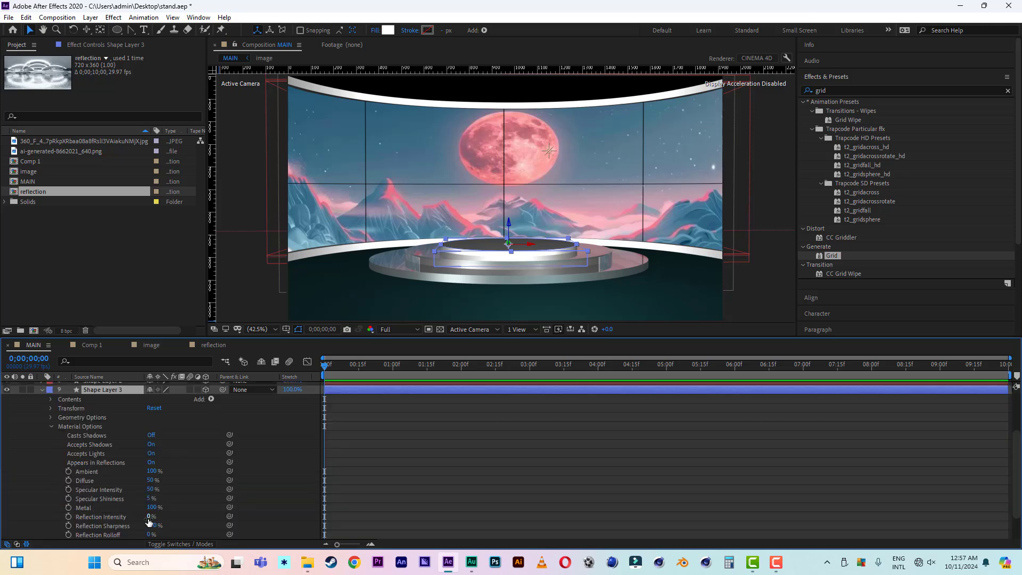
left_click(150, 517)
type("50")
left_click(189, 513)
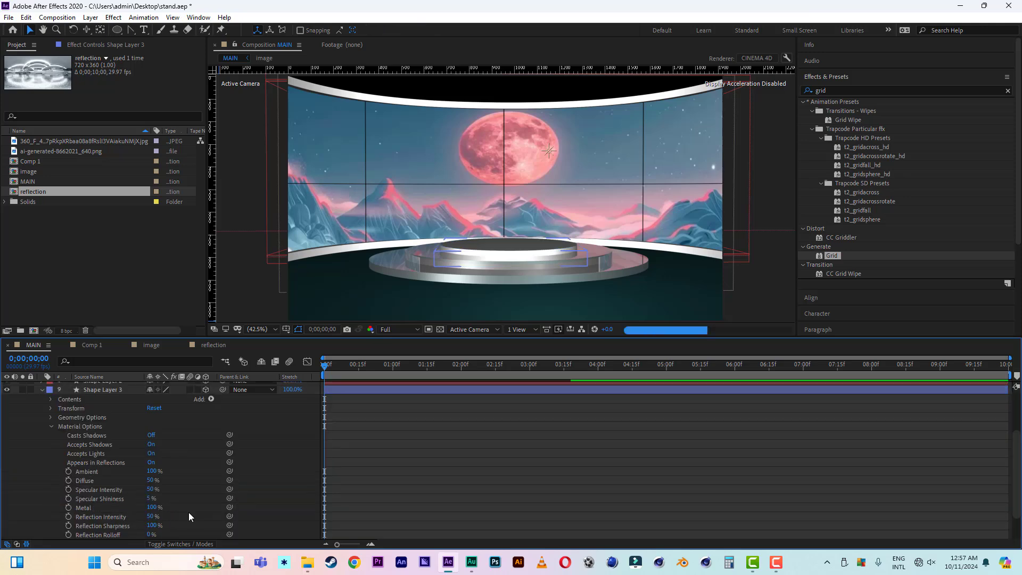
left_click(150, 498)
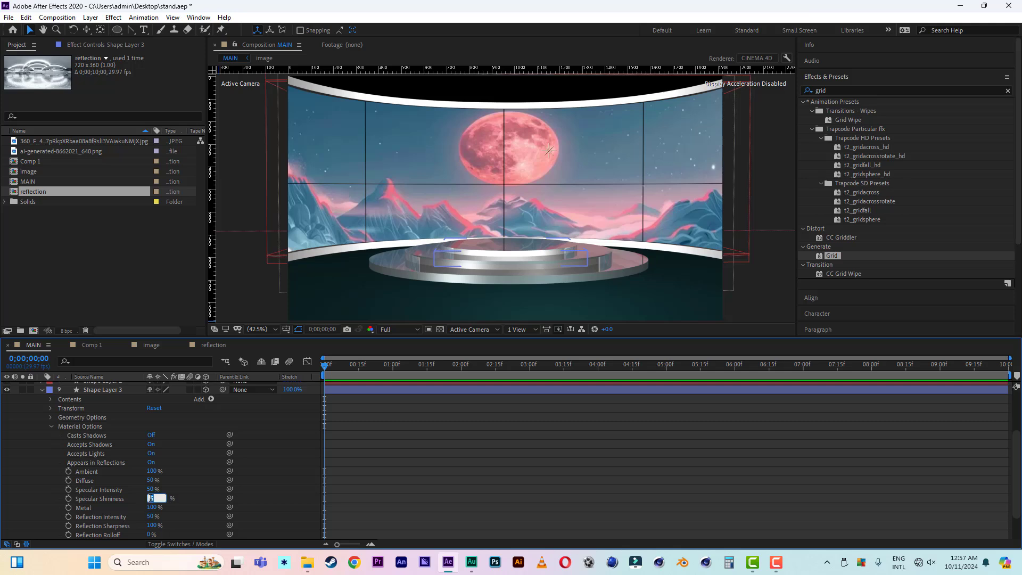
type("50")
left_click(187, 499)
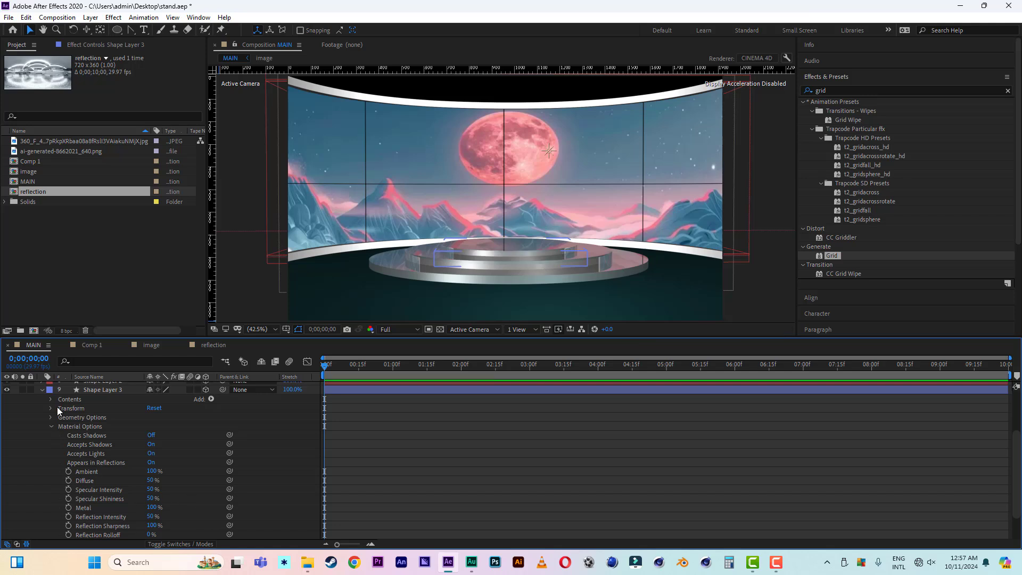
left_click(42, 389)
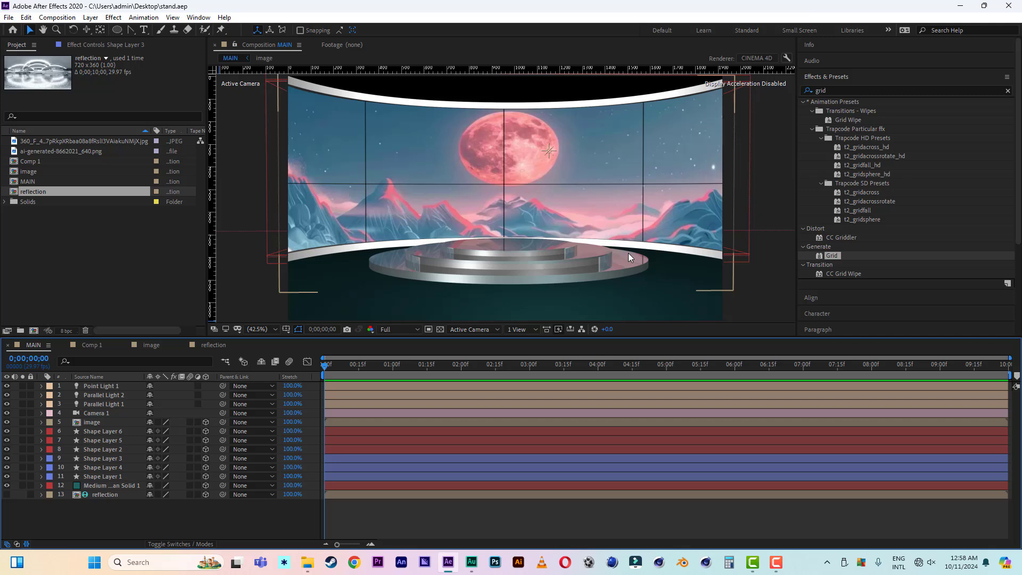
- Duplicate Shape Layer 3 and set the duplicate's fill colour to red
left_click(106, 432)
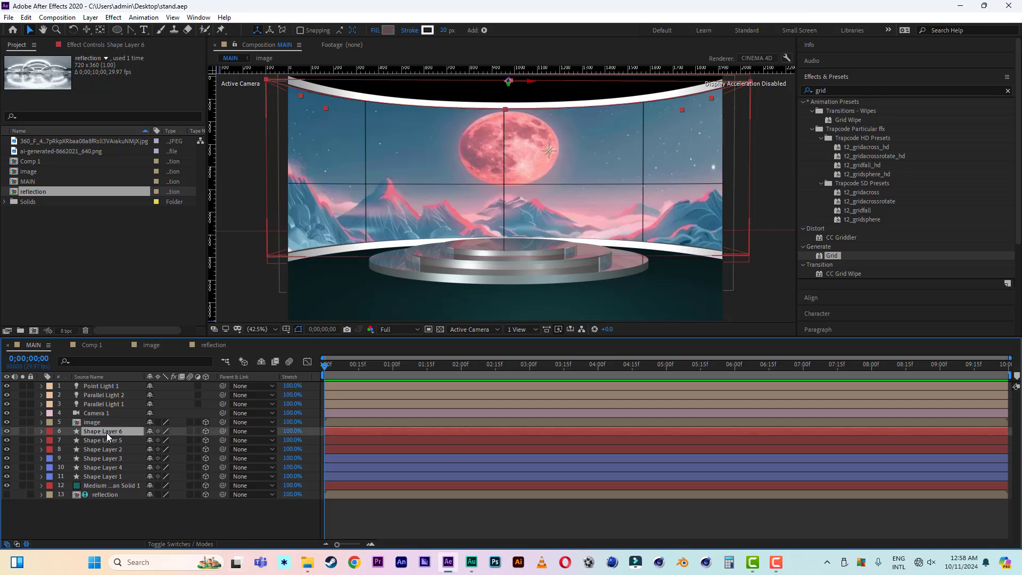
left_click(97, 458)
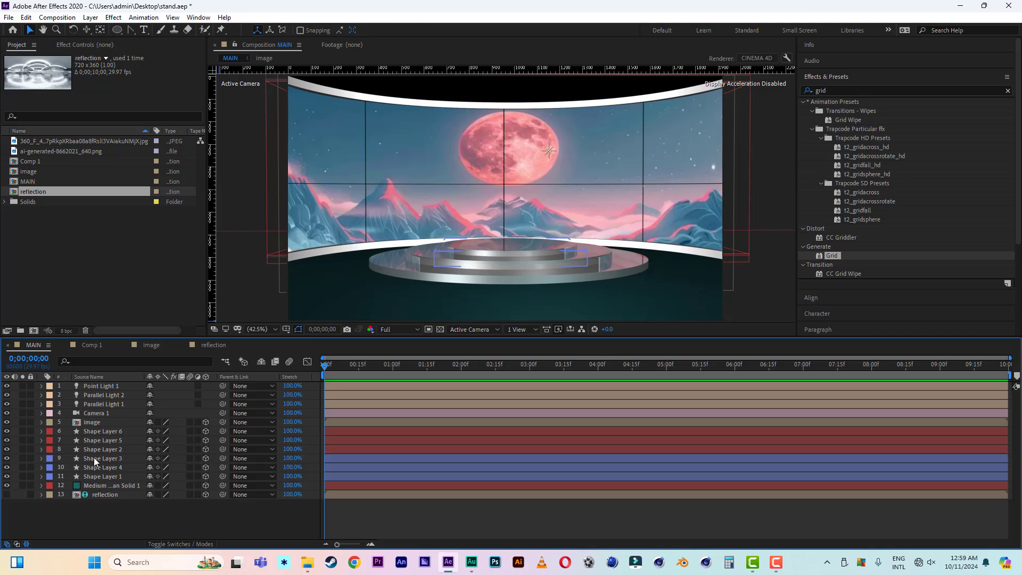
left_click(93, 458)
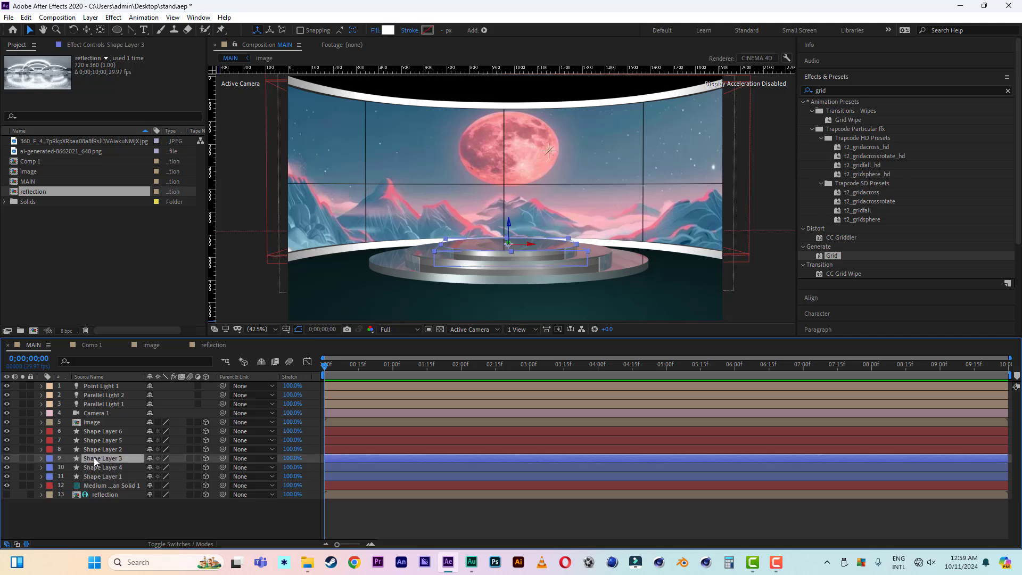
key("ctrl+d")
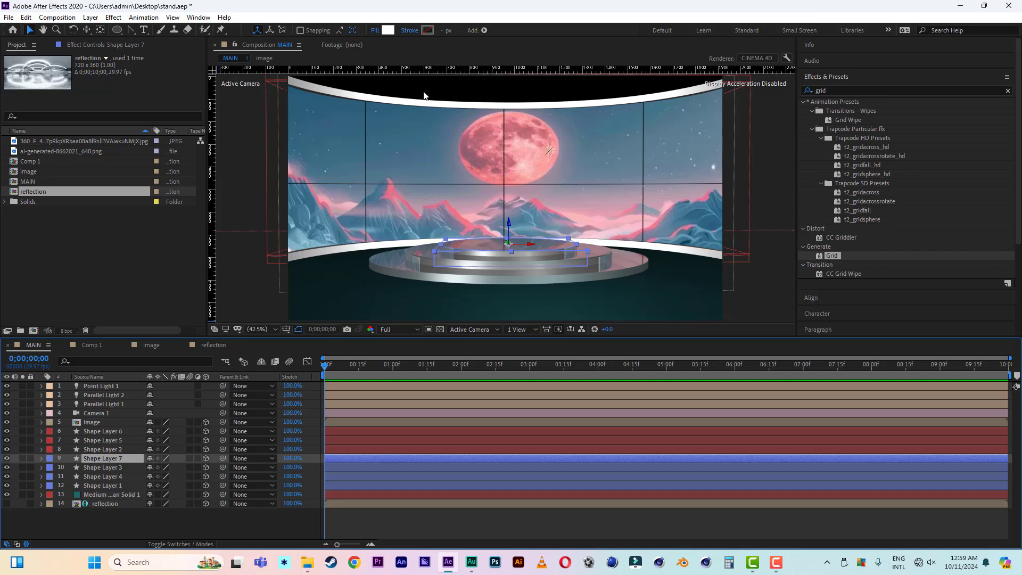
left_click(388, 30)
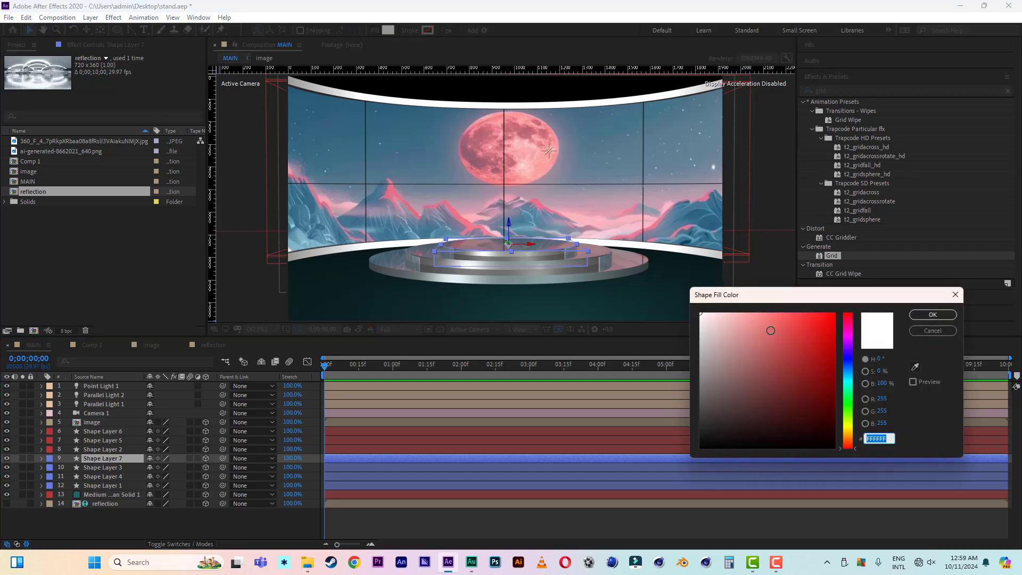
left_click(772, 331)
left_click(933, 314)
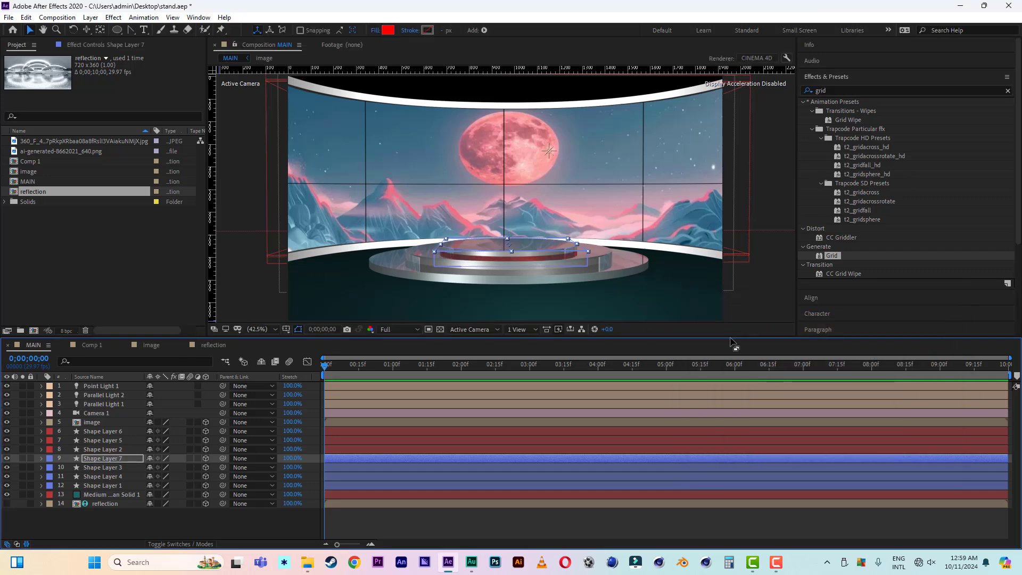
- Raise the red disc of Shape Layer 7 slightly along the Z axis and set the Scale of its Ellipse 1 to 80%
left_click(104, 458)
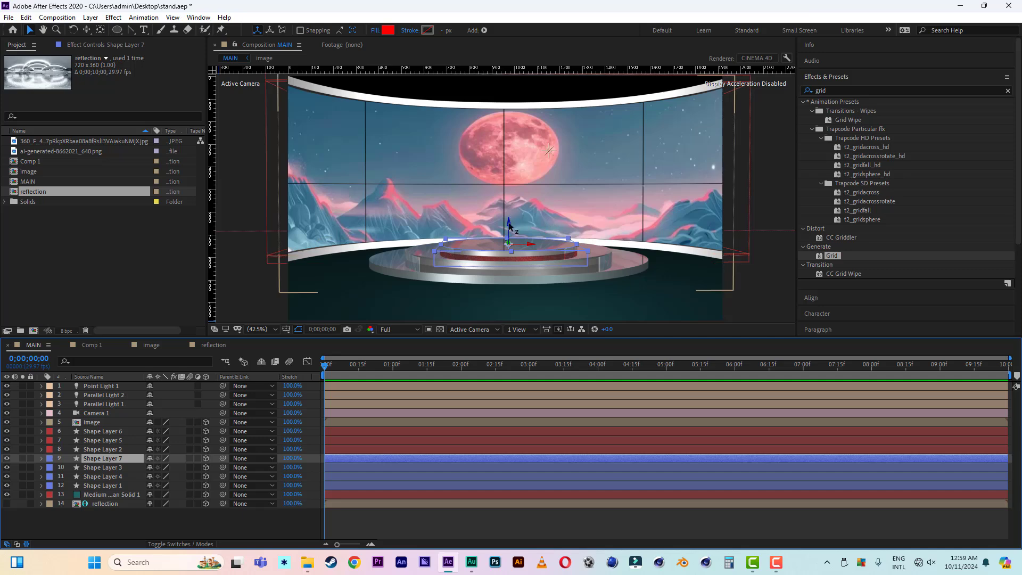
left_click_drag(508, 223, 508, 221)
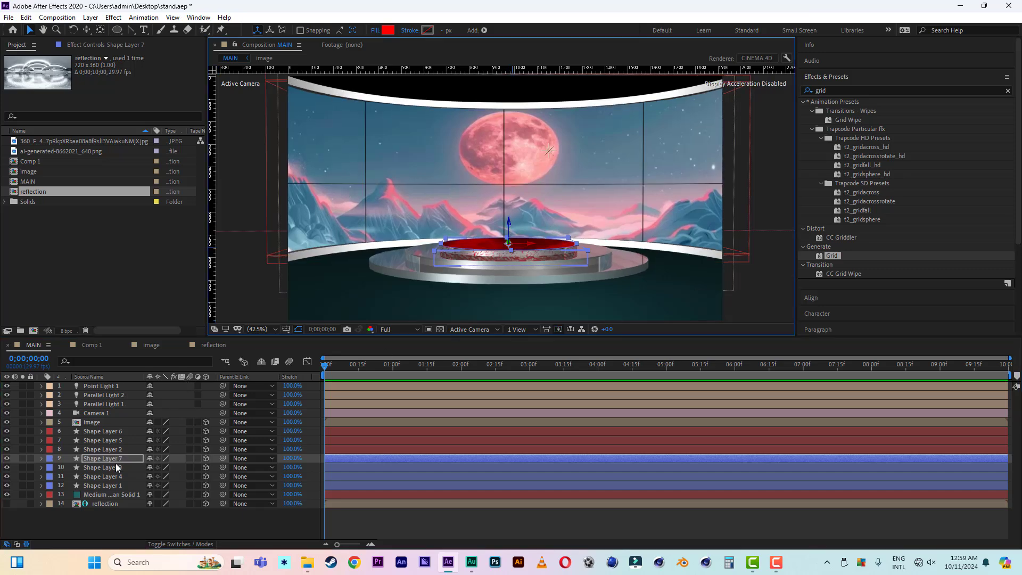
left_click(41, 458)
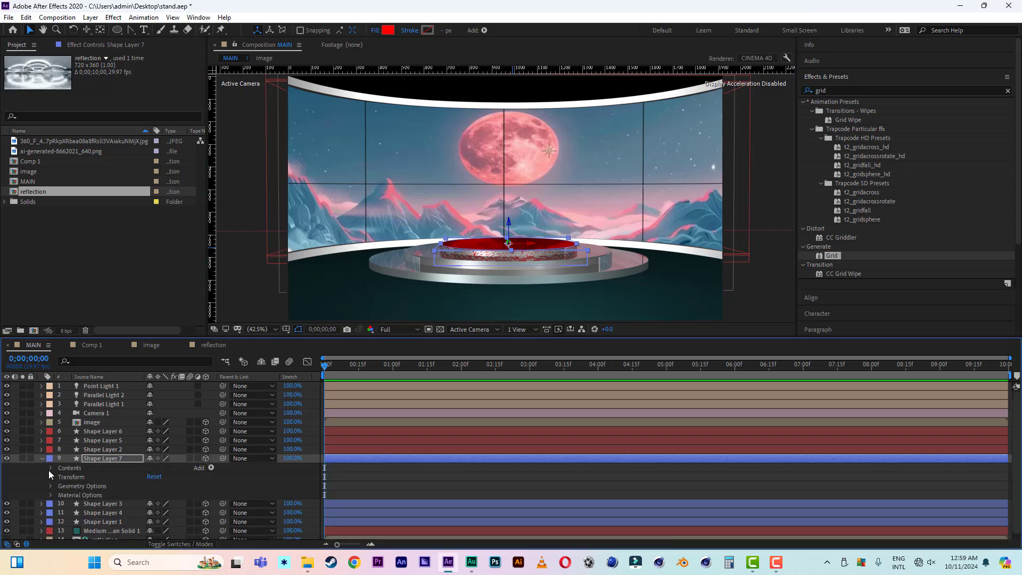
left_click(50, 468)
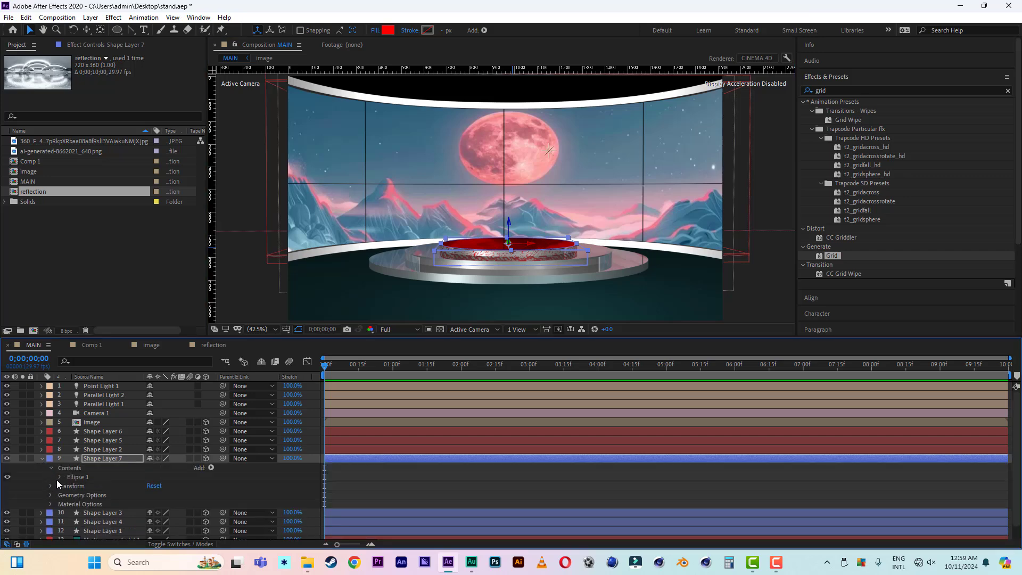
left_click(60, 477)
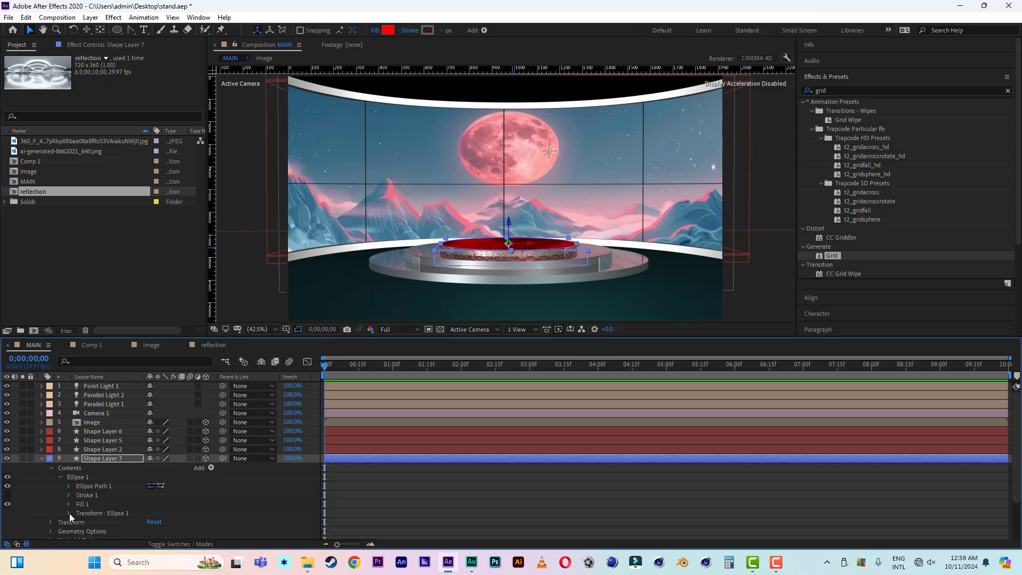
left_click(68, 513)
left_click(179, 498)
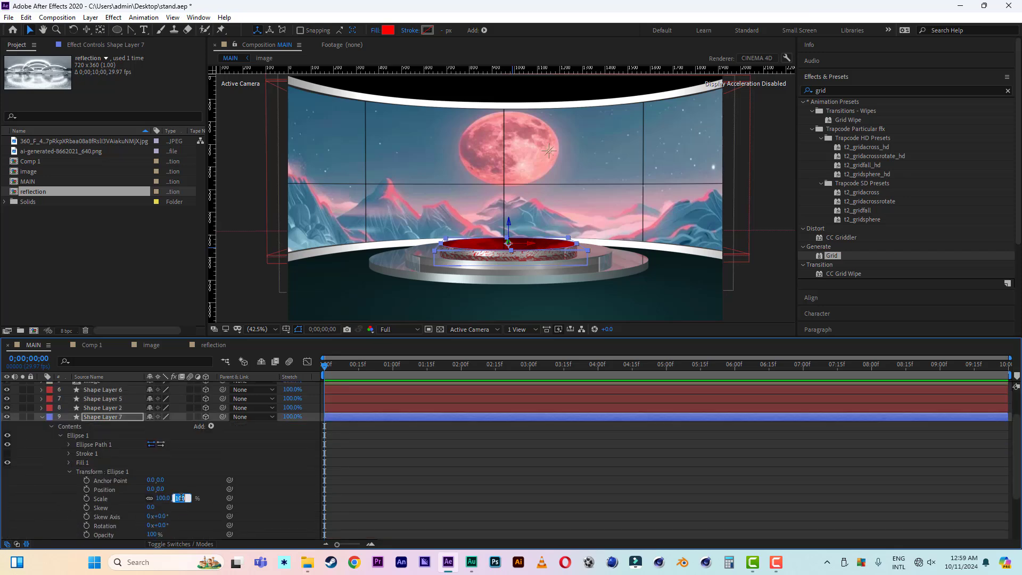
type("80")
left_click(206, 497)
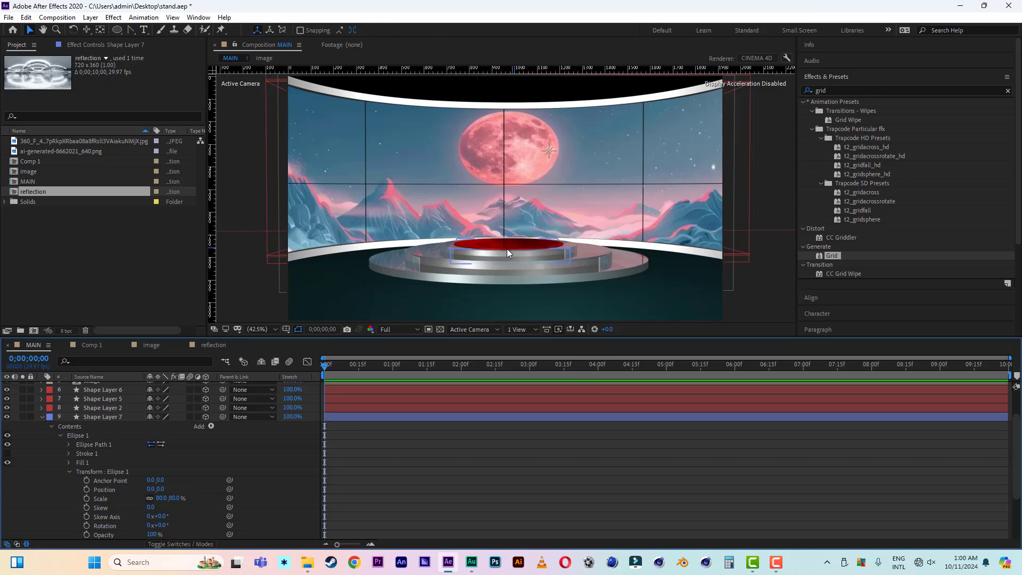
- Examine up close how the red disc of Shape Layer 7 sits on the podium's top tier
scroll(517, 262, "up", 3)
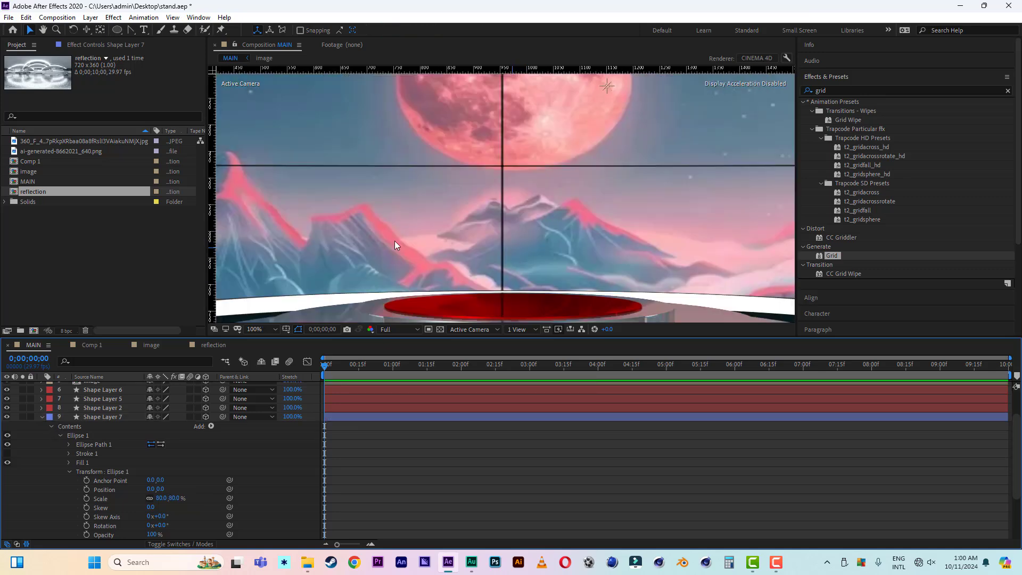
key("h")
left_click_drag(554, 177, 560, 85)
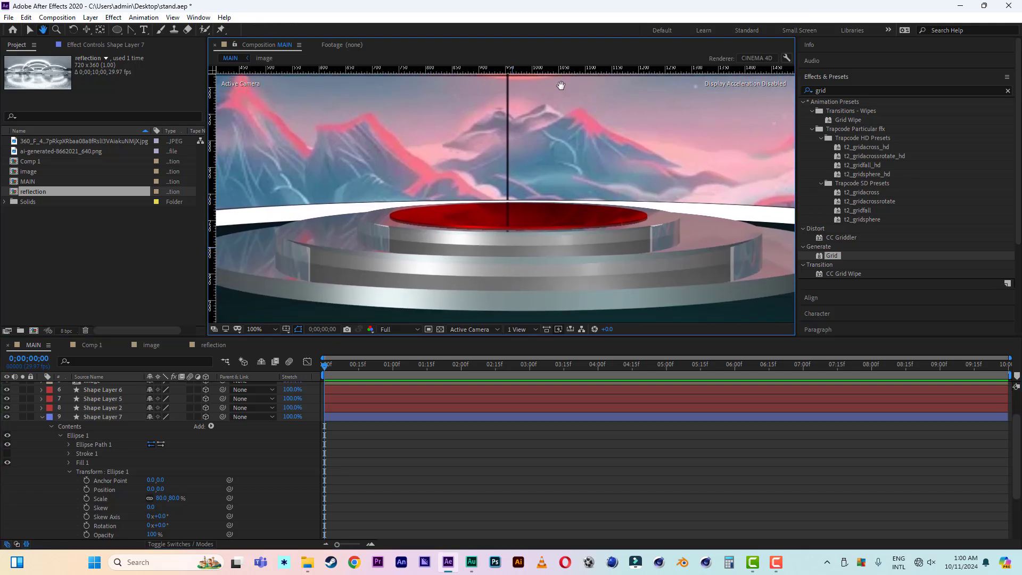
left_click(29, 29)
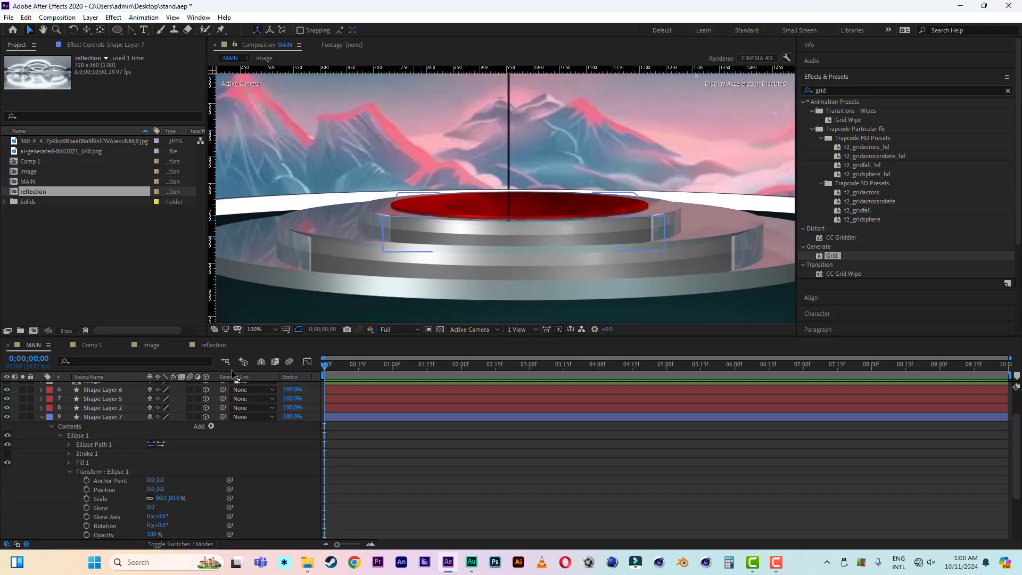
left_click(106, 417)
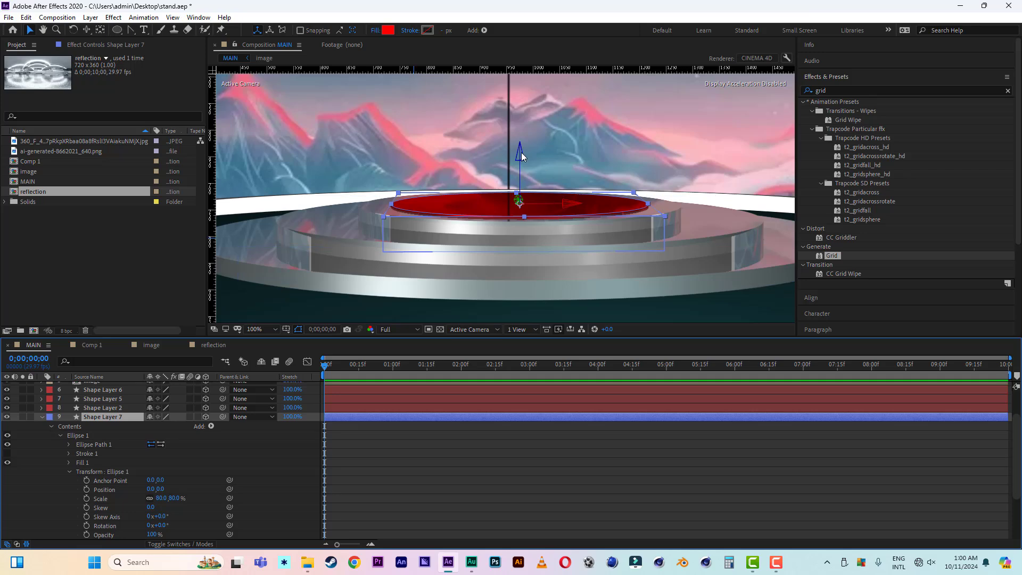
left_click(521, 155)
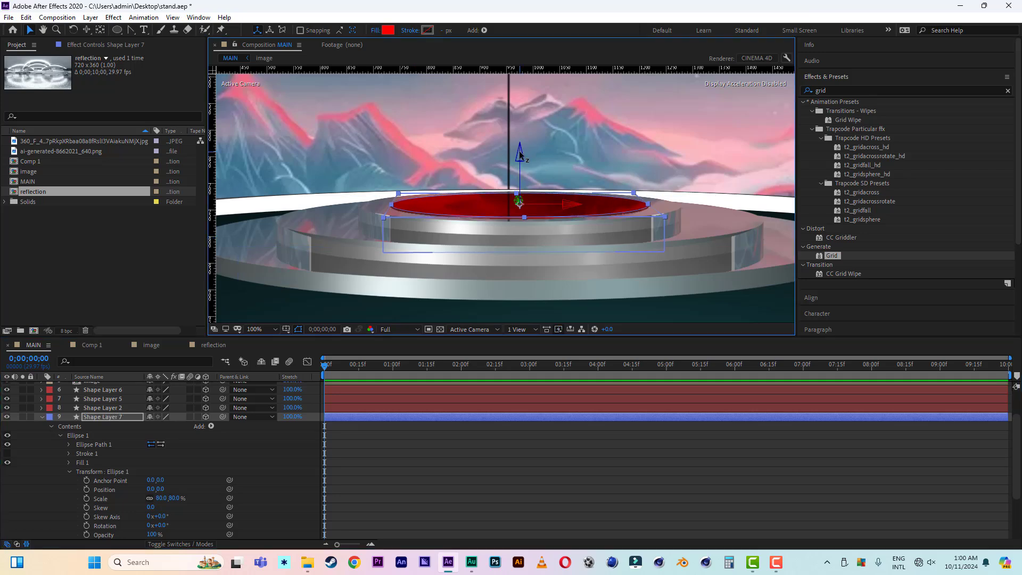
- Set Reflection Intensity and Specular Shininess to 0% in the material options of Shape Layer 7, and collapse the layer
left_click(50, 426)
left_click(50, 490)
scroll(58, 495, "down", 2)
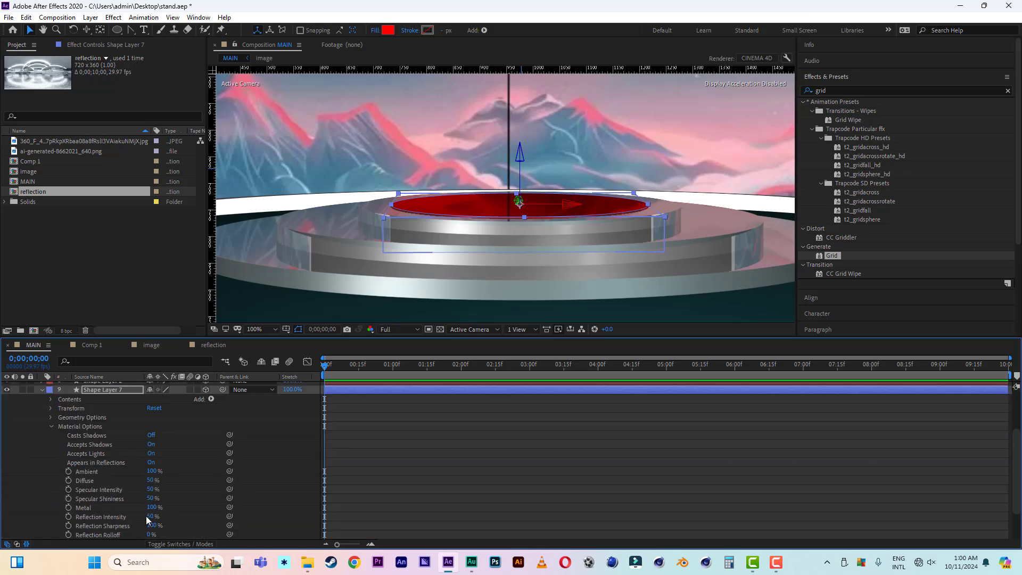
left_click(151, 516)
type("0")
key("Return")
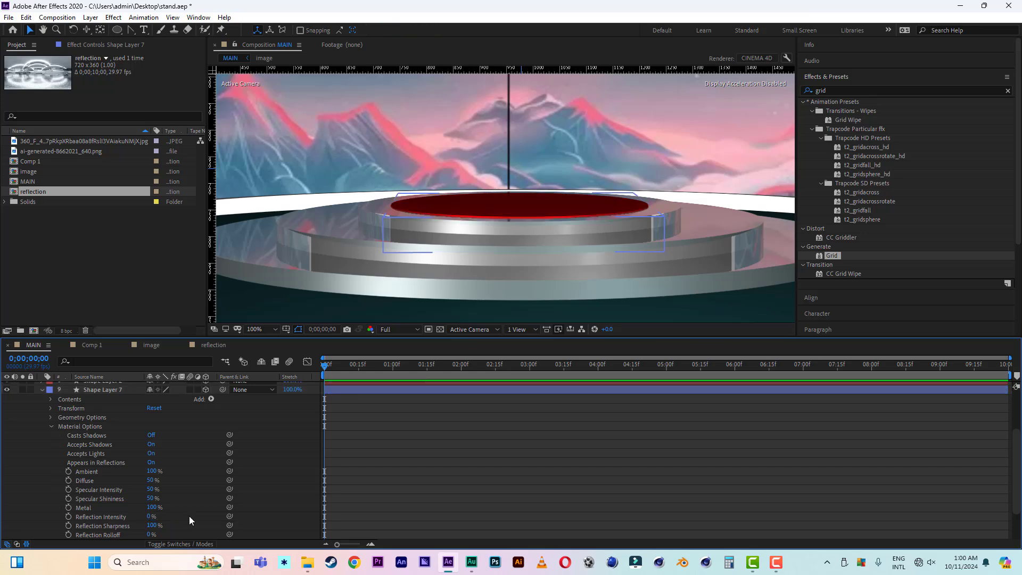
left_click(151, 499)
type("0")
key("Return")
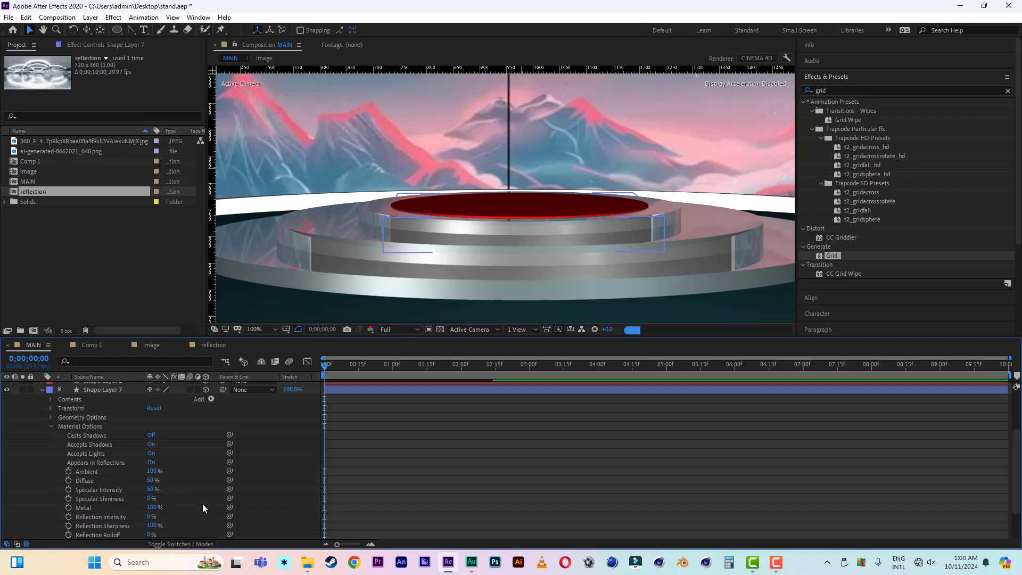
left_click(42, 389)
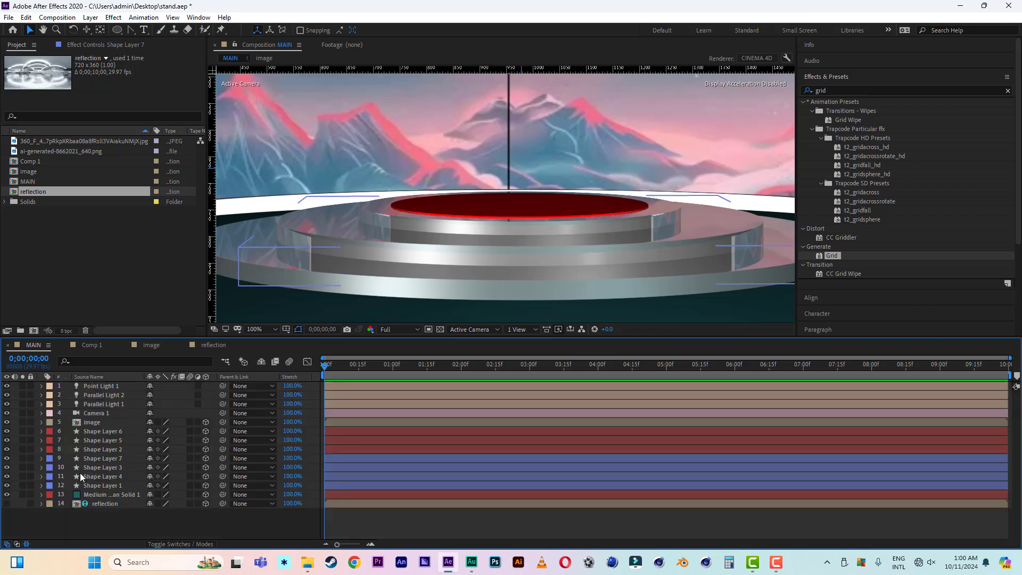
- Change the label colour of Shape Layer 7 to Yellow and deselect the layer
left_click(68, 458)
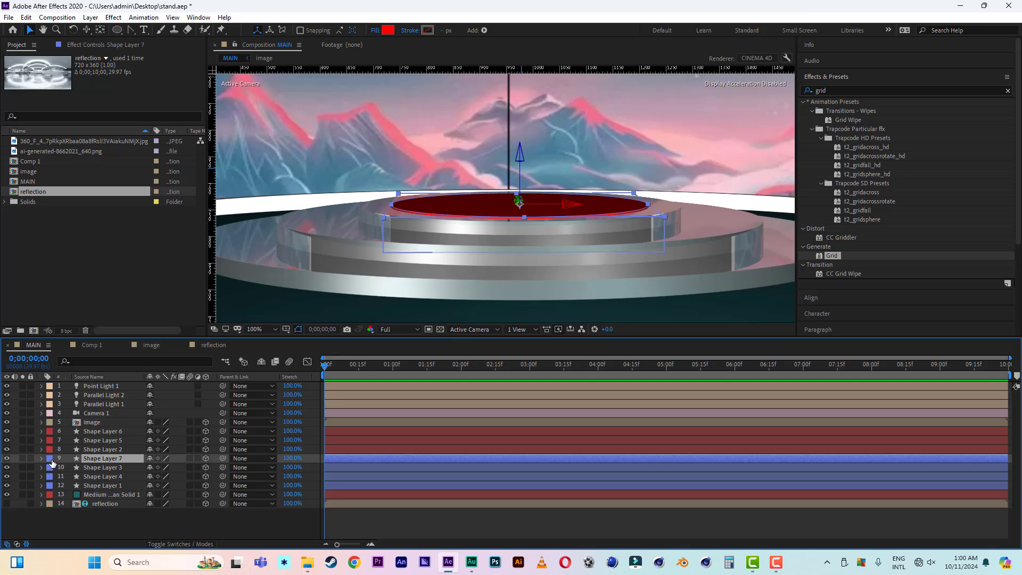
left_click(51, 460)
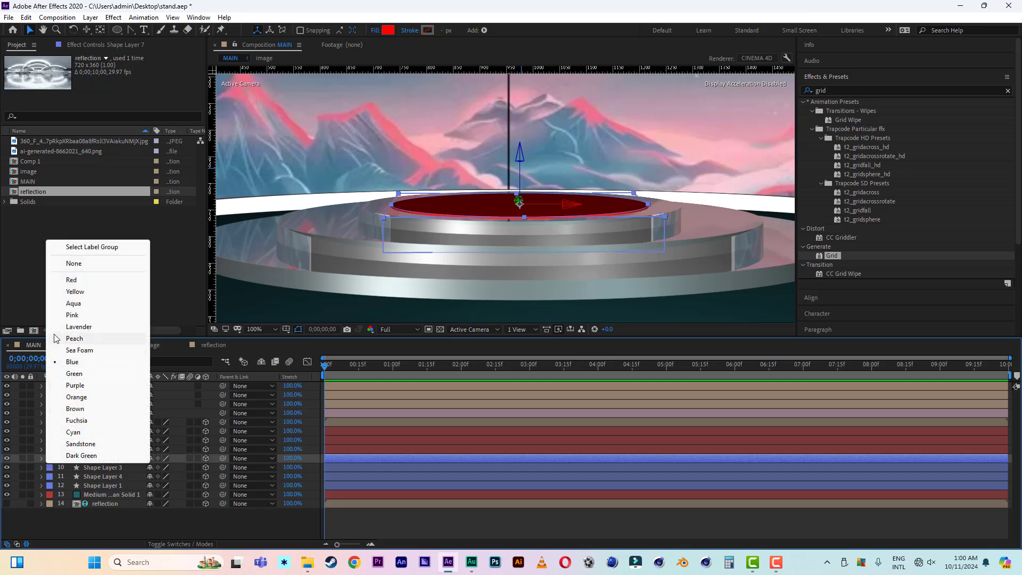
left_click(75, 291)
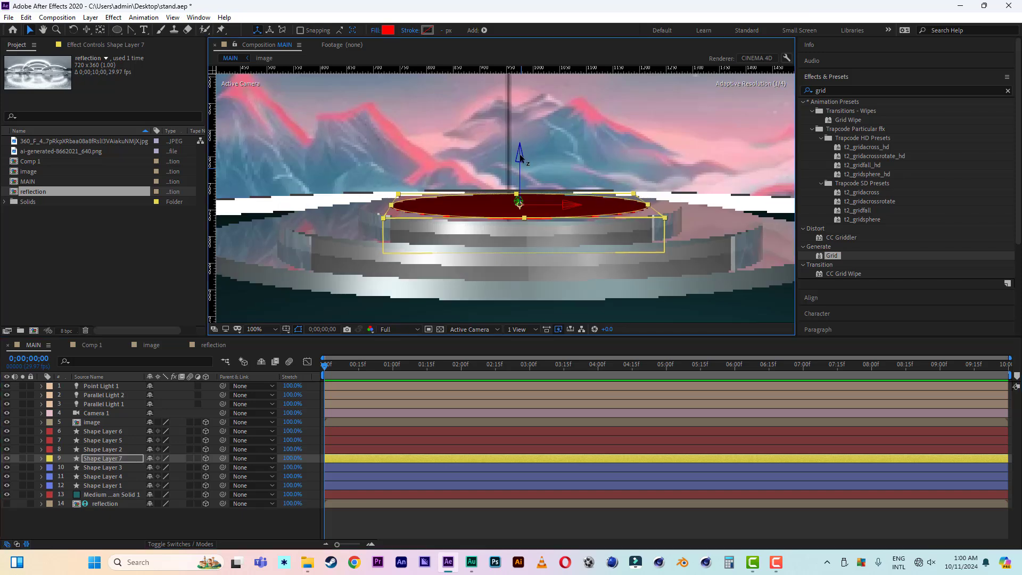
left_click(91, 523)
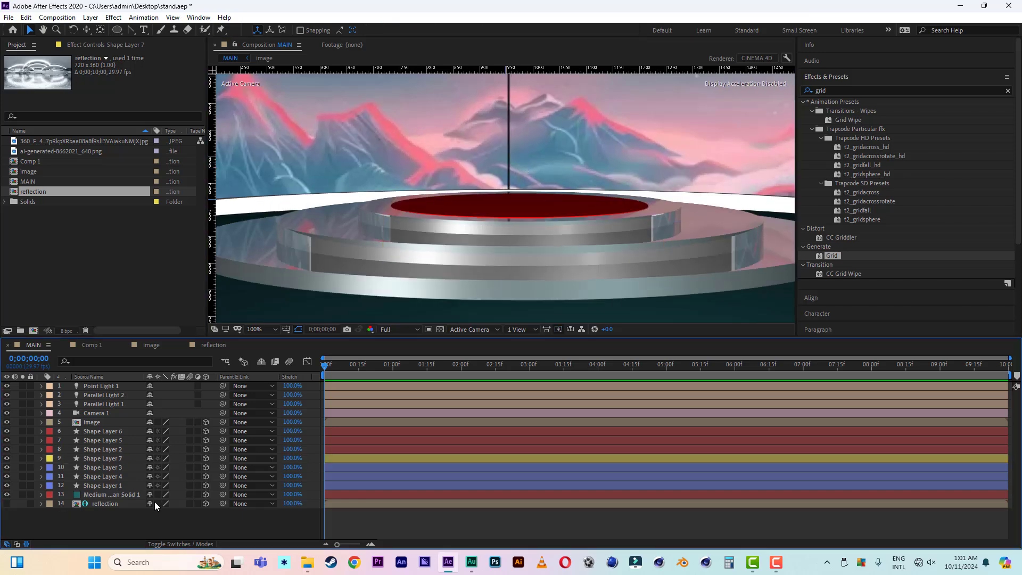
- Fit the whole composition in the viewer and switch the 3D view to Top
scroll(488, 244, "down", 2)
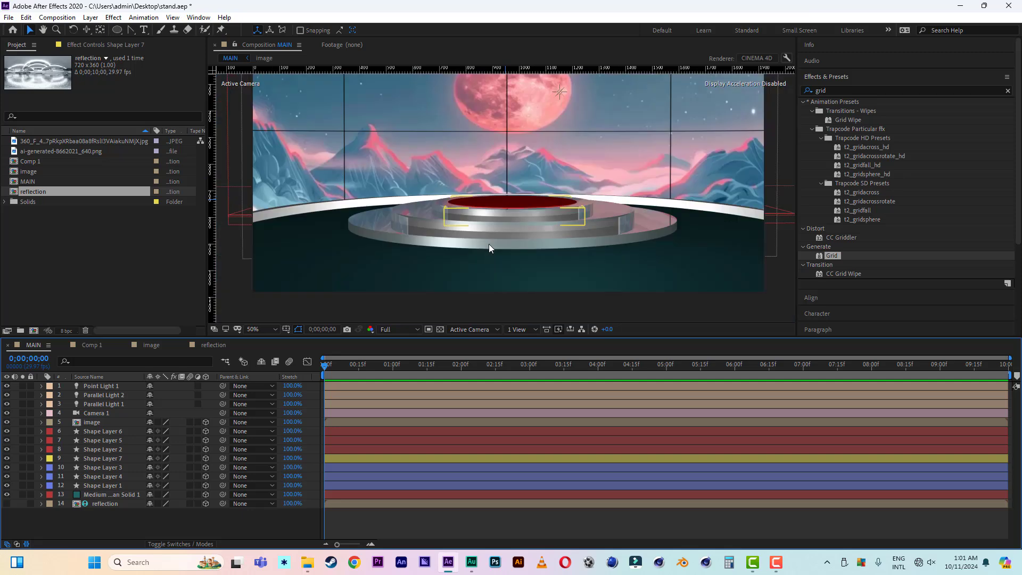
left_click(259, 330)
left_click(260, 338)
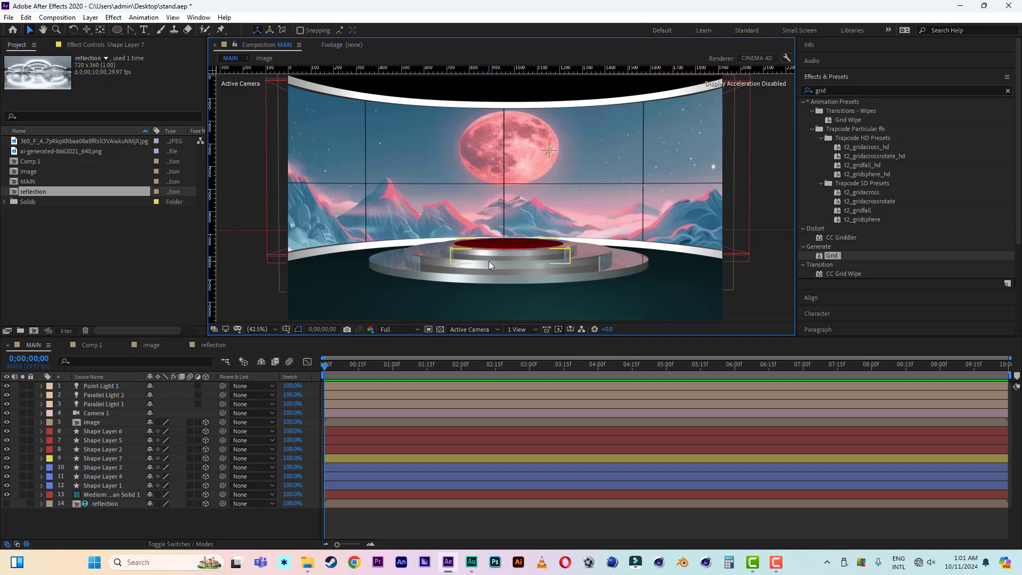
left_click(487, 330)
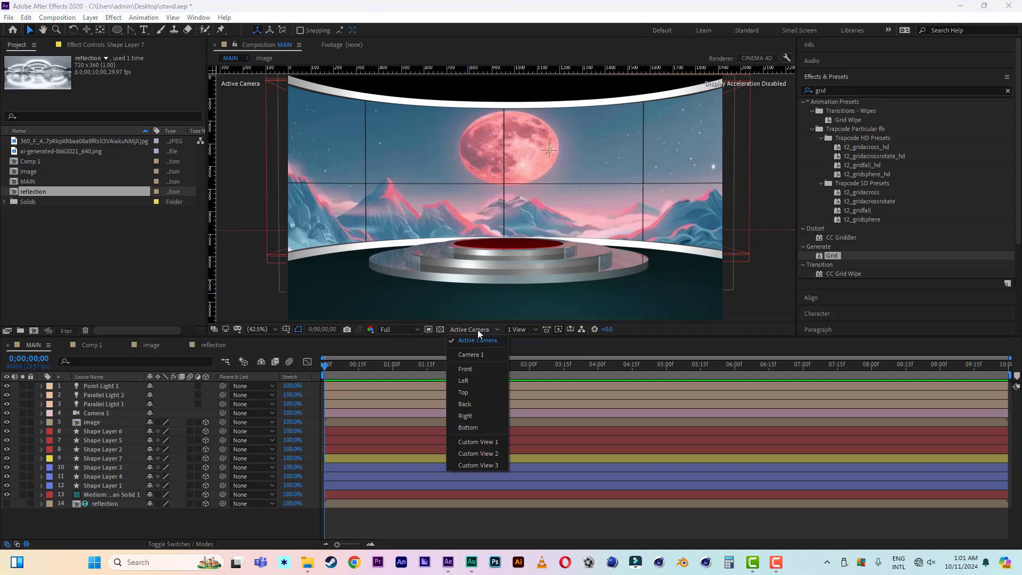
left_click(474, 391)
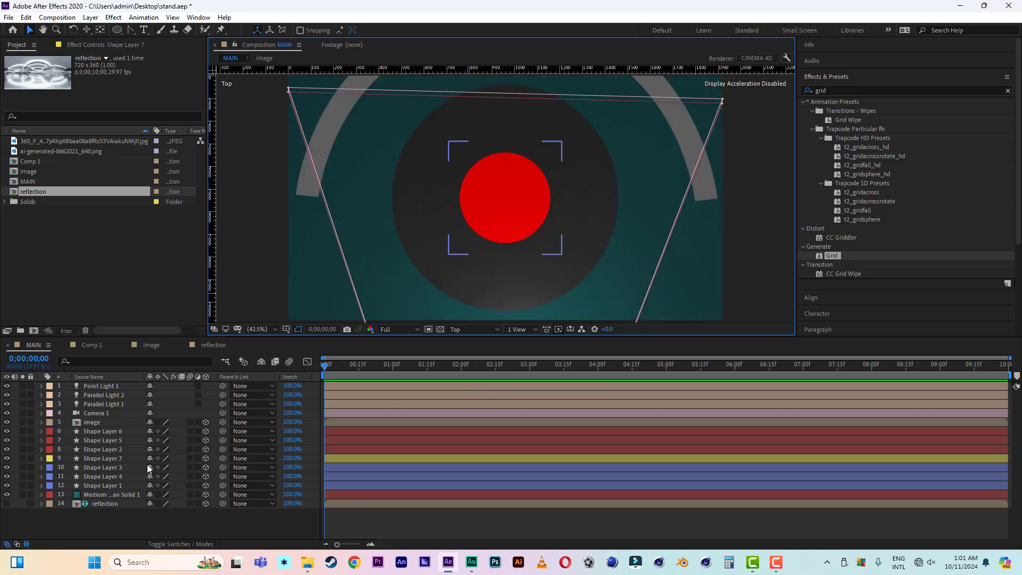
- Hide Shape Layer 1 and Shape Layer 4, and select Shape Layer 3 with its visibility kept on
left_click(99, 460)
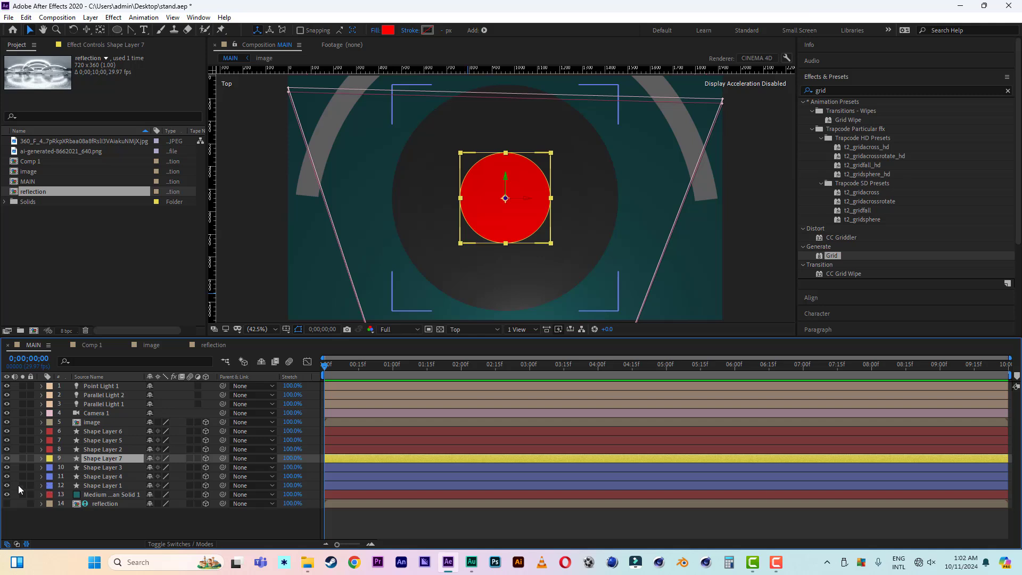
left_click_drag(9, 489, 8, 471)
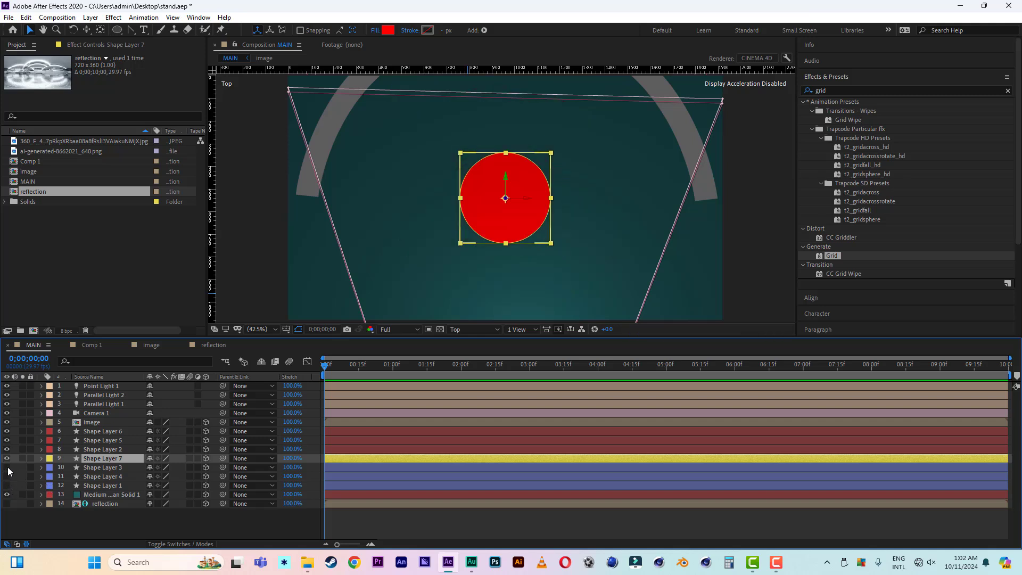
left_click(101, 468)
- Add a new shape layer directly above Shape Layer 3, with the podium's front edge framed in the Top view
scroll(548, 238, "up", 2)
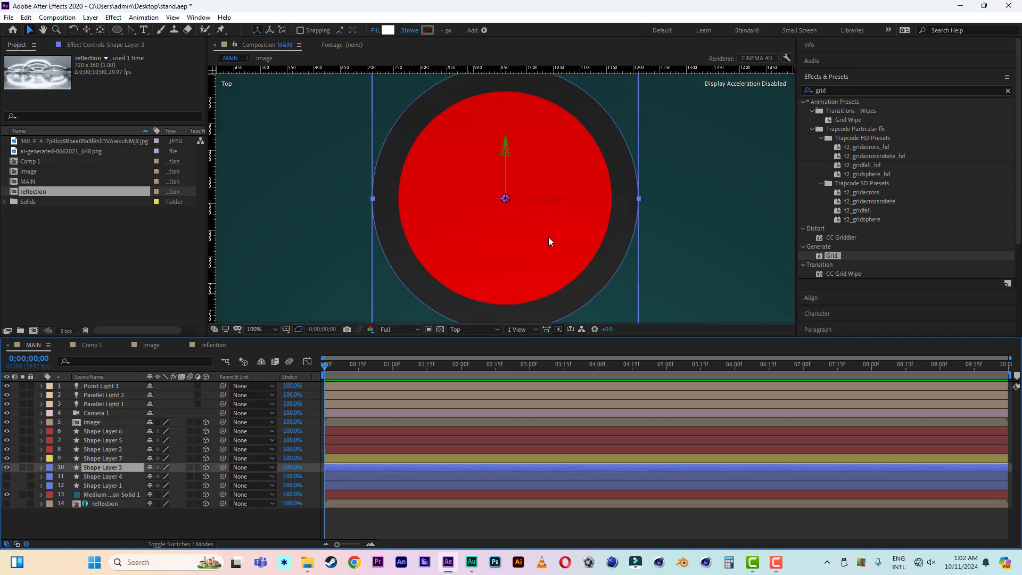
left_click(43, 30)
mouse_move(549, 251)
left_mouse_down()
mouse_move(548, 134)
mouse_move(564, 132)
left_mouse_up()
left_click(29, 30)
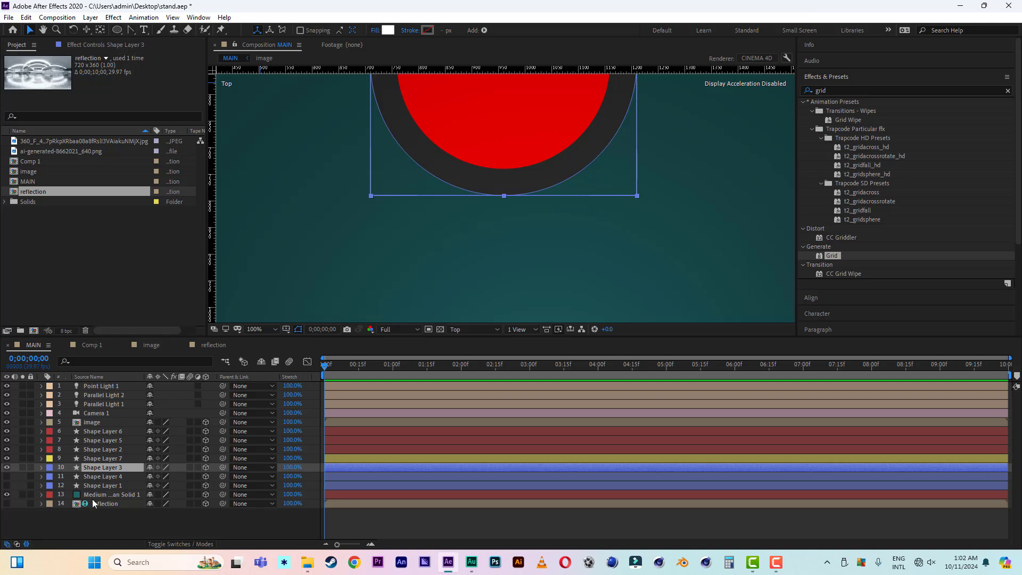
right_click(66, 518)
mouse_move(122, 399)
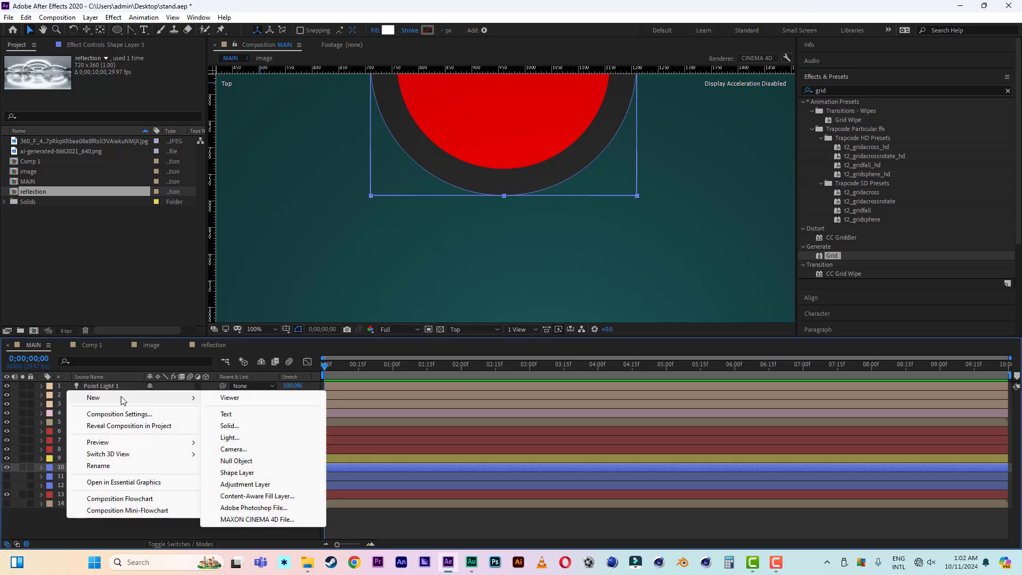
left_click(233, 473)
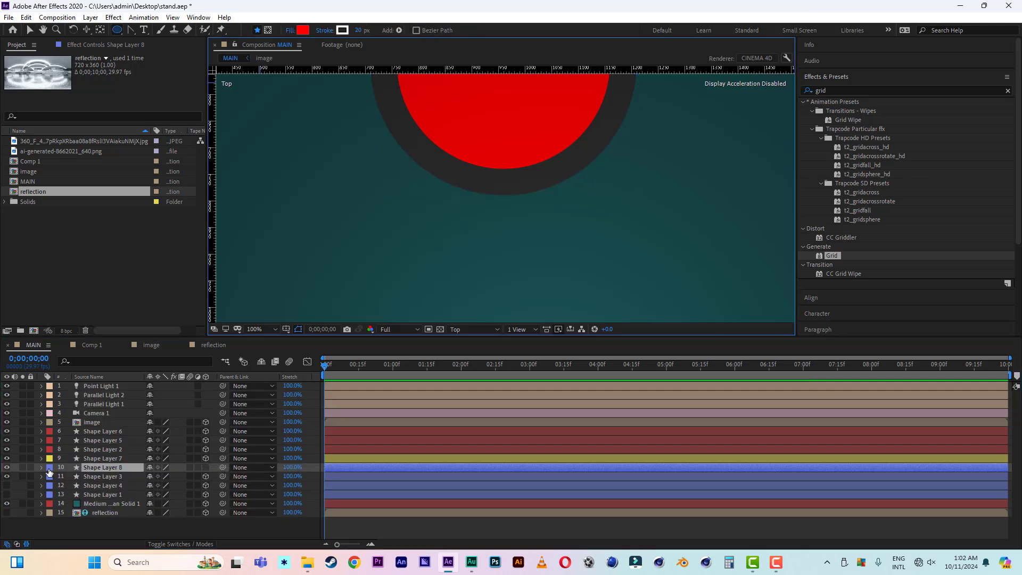
- Draw a closed five-point path with the Pen tool across the front of the red disc and the dark ring
left_click(131, 30)
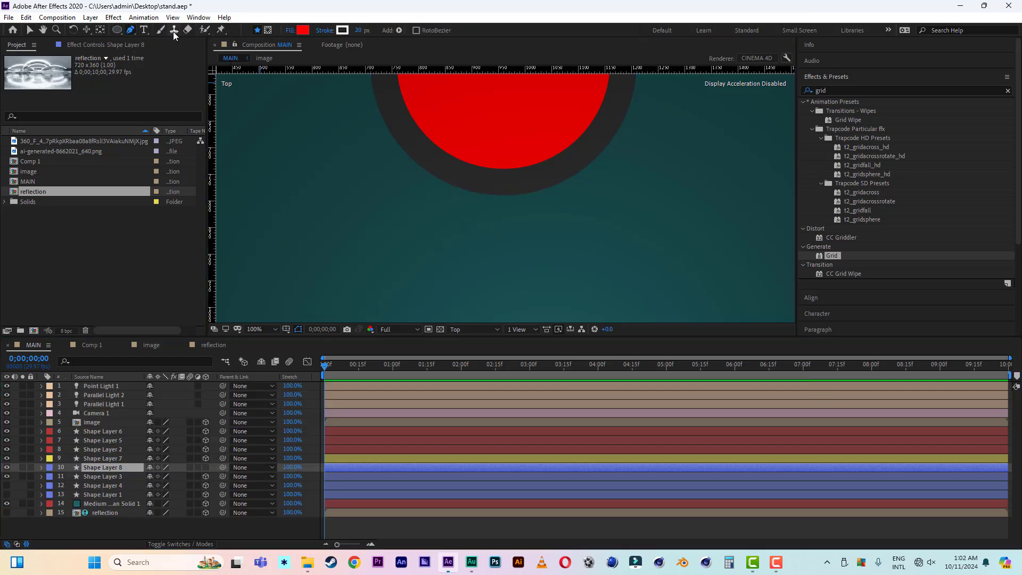
left_click(440, 141)
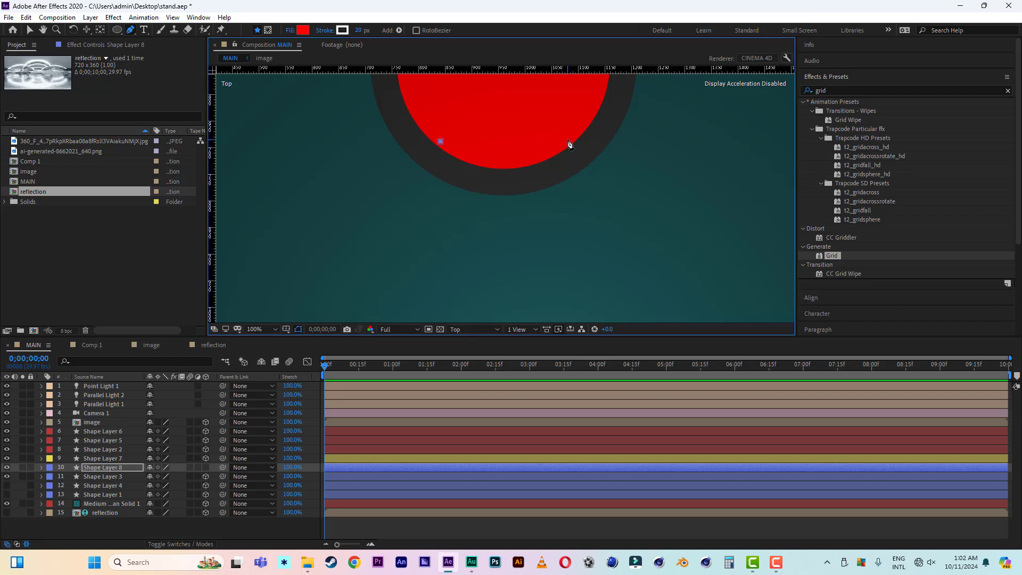
left_click(567, 140)
left_click(564, 179)
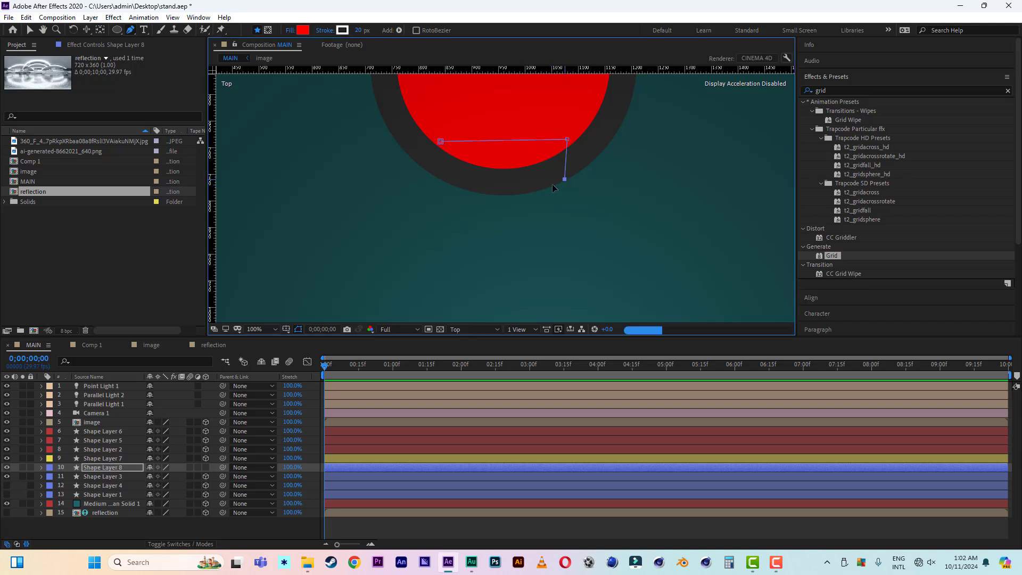
left_click(495, 195)
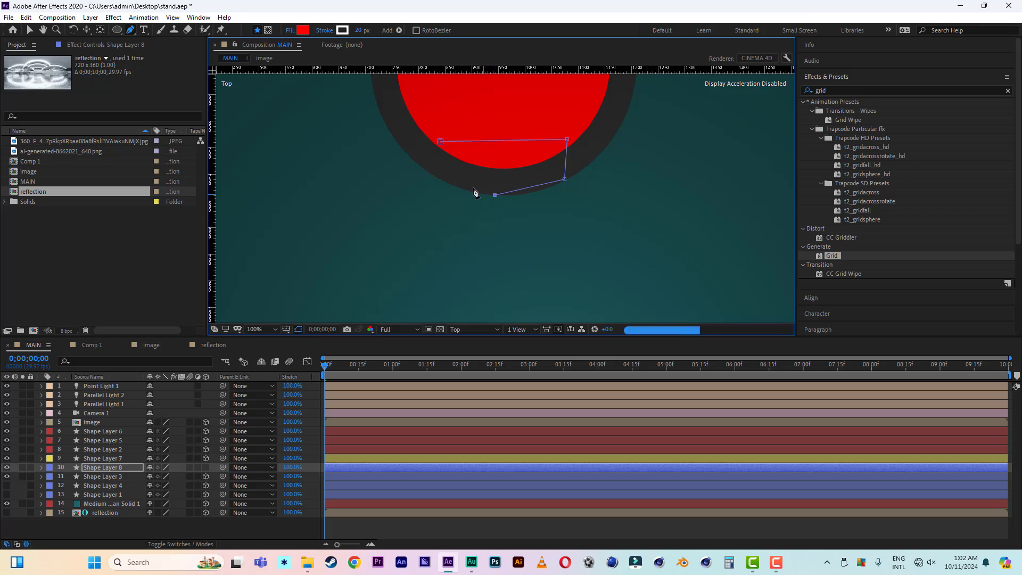
left_click(441, 178)
left_click(440, 141)
- Curve the path's front middle point to follow the ring's outer edge and fine-tune the two front corner points
left_click_drag(132, 30, 172, 65)
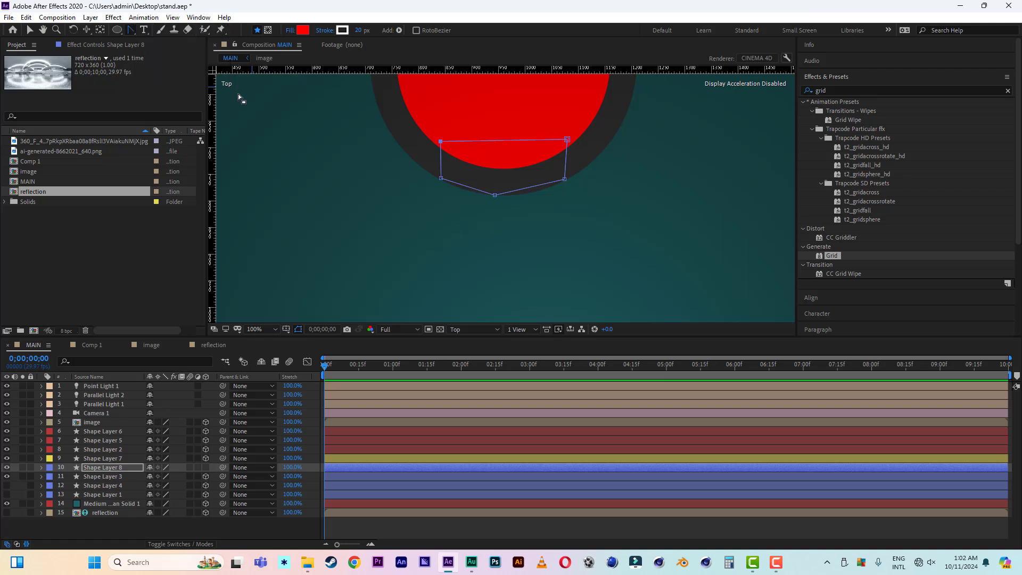
left_click_drag(495, 195, 532, 196)
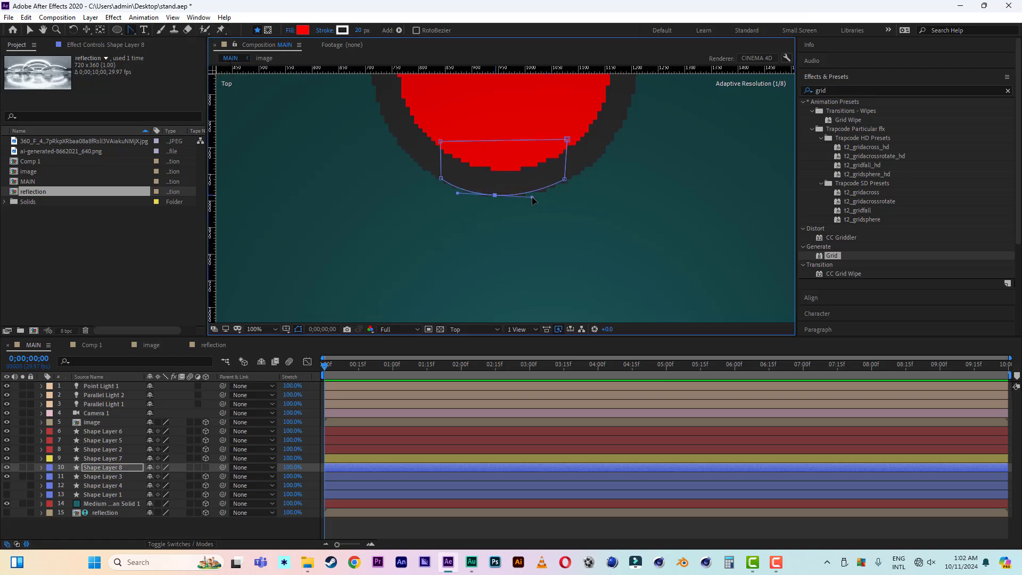
left_click(29, 31)
left_click(565, 180)
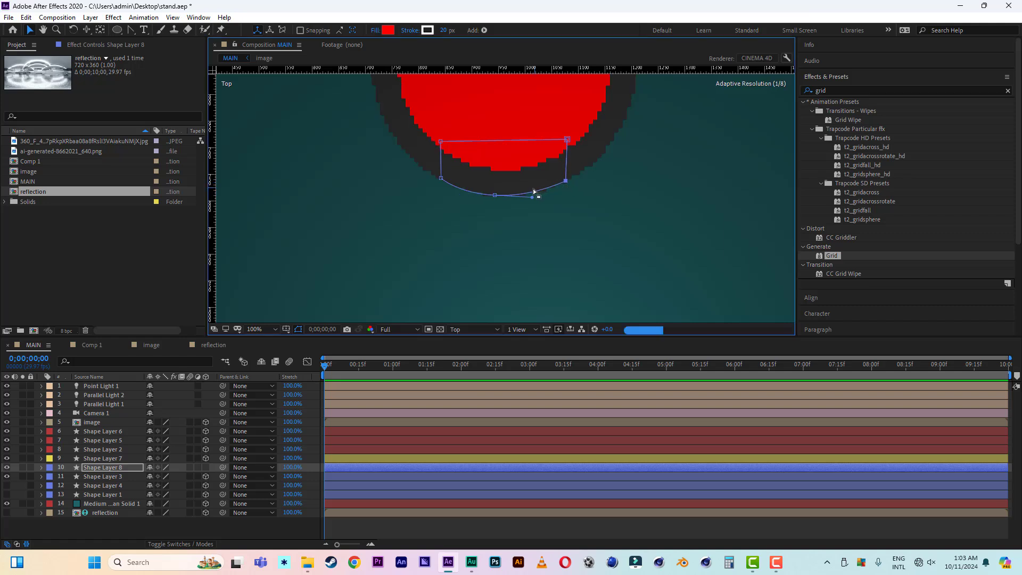
left_click(441, 179)
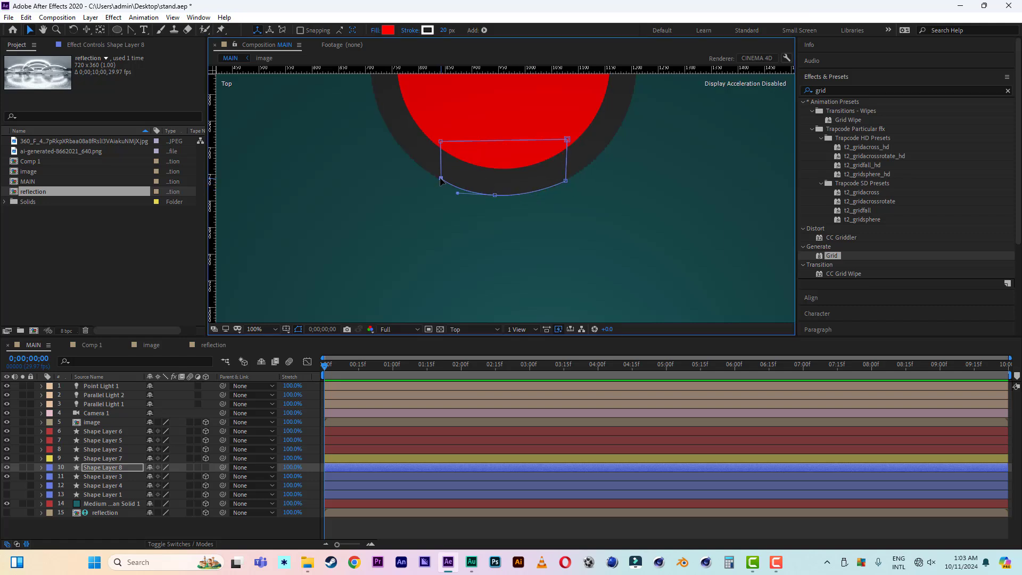
left_click(565, 181)
key("ctrl+t")
- Set the stroke of Shape Layer 8 to None
left_click(109, 468)
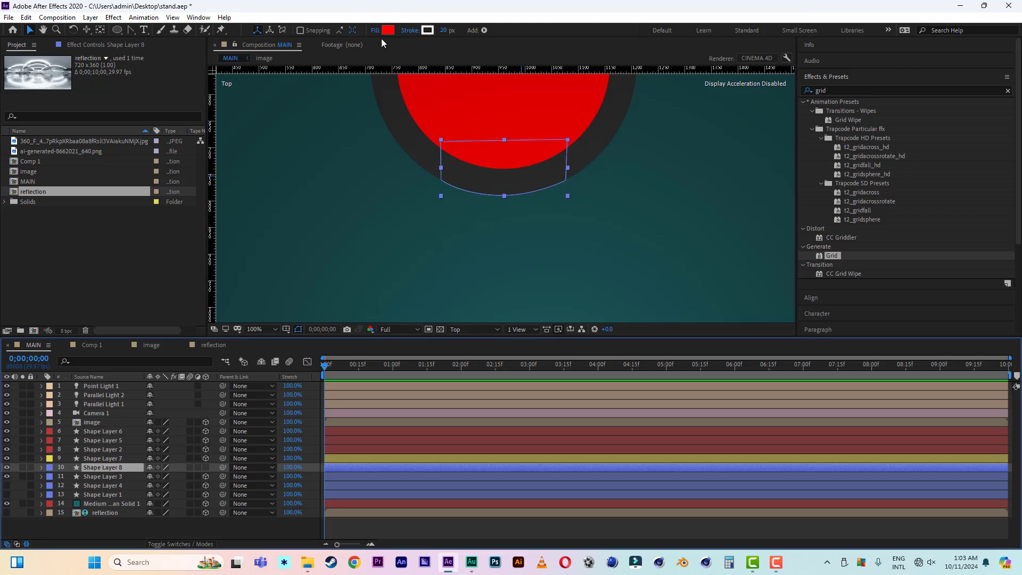
left_click(417, 34)
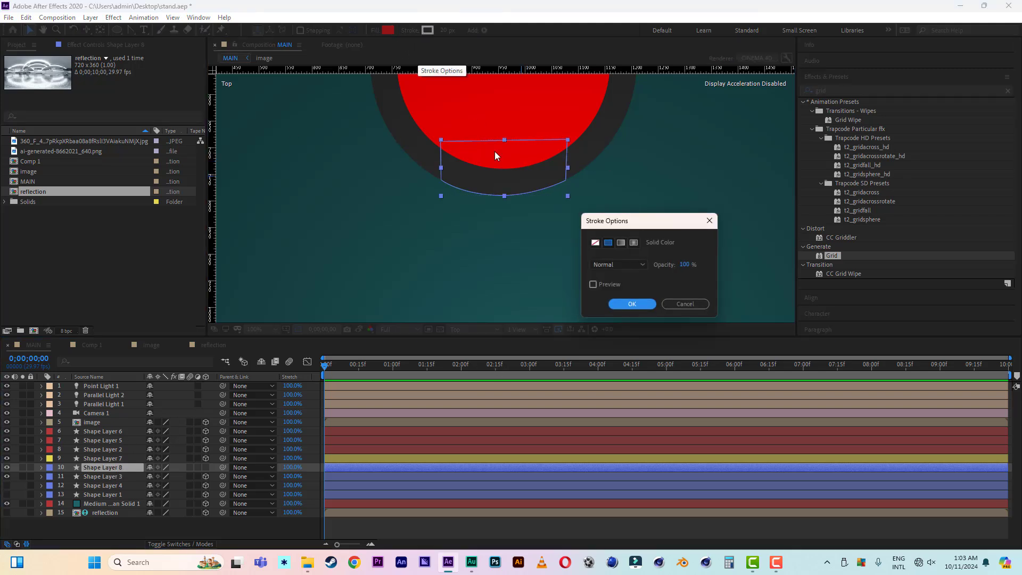
left_click(597, 244)
left_click(631, 304)
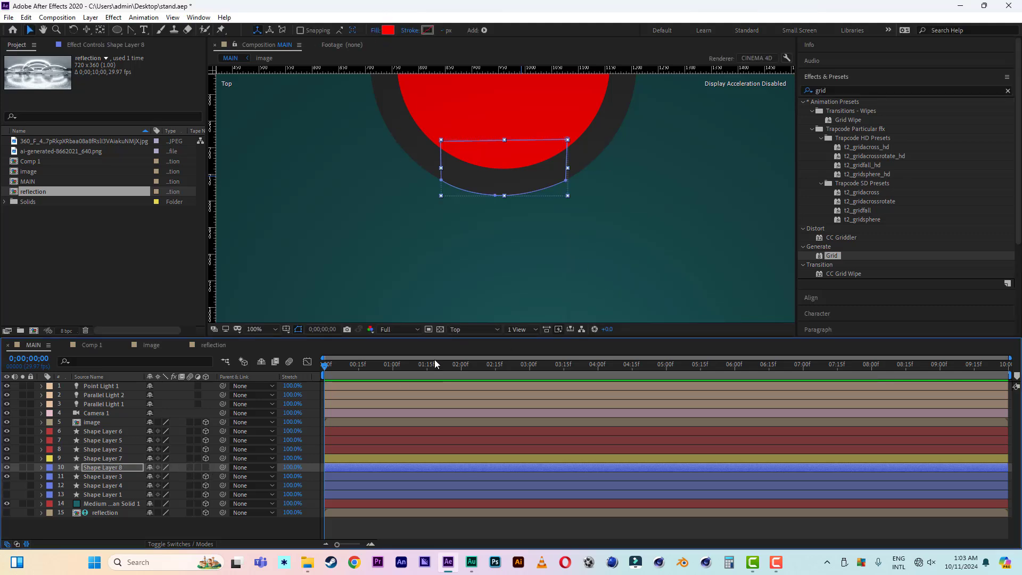
- In the Active Camera view, make Shape Layer 8 a 3D layer with an Aqua label
left_click(463, 329)
left_click(465, 344)
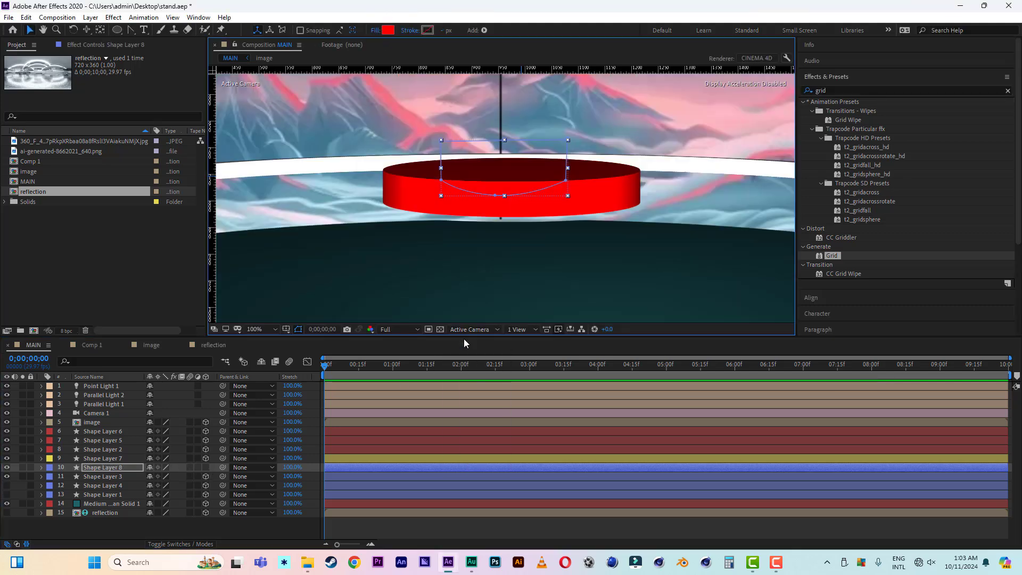
left_click(207, 468)
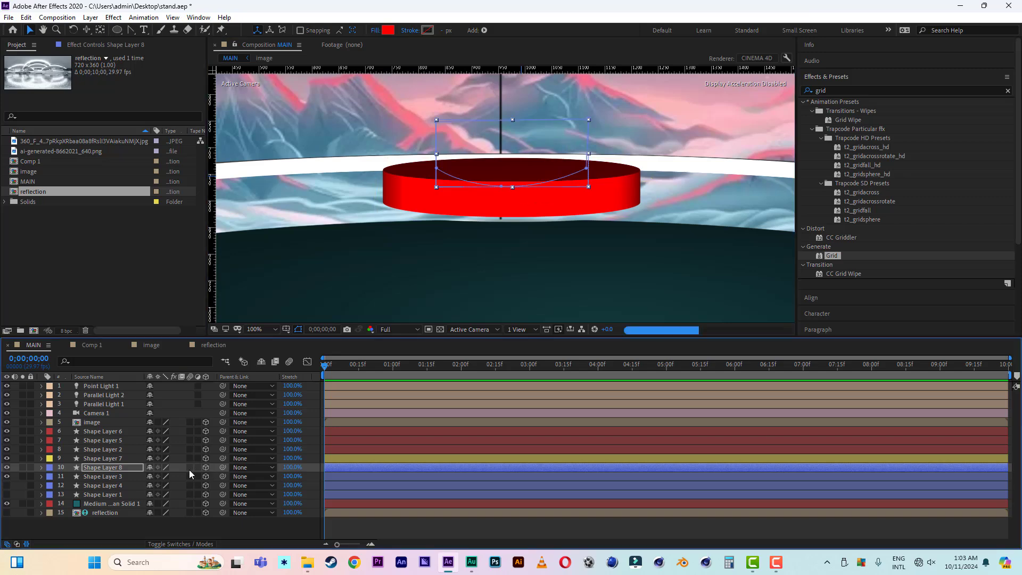
left_click(50, 468)
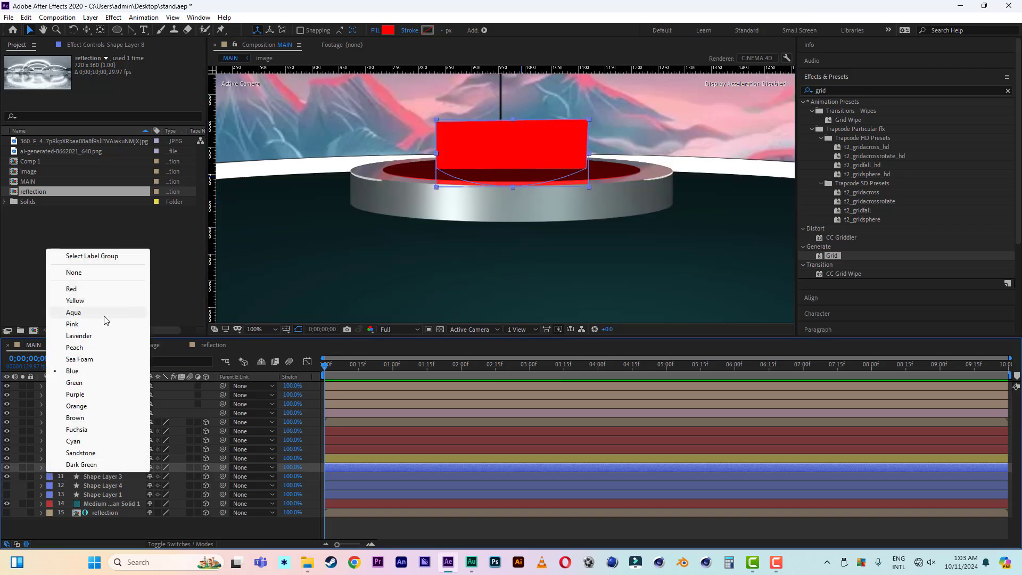
left_click(77, 312)
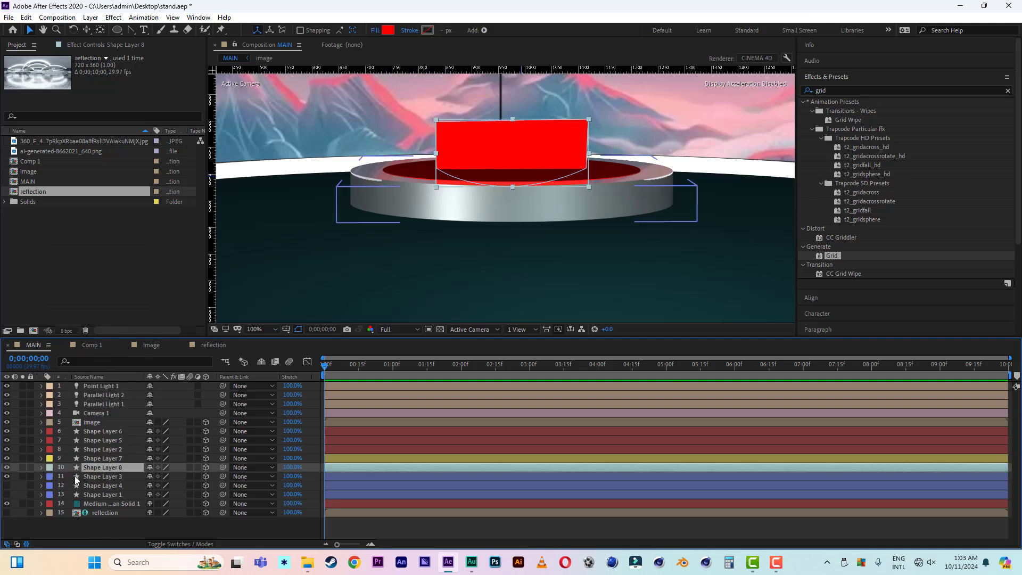
- Set the X Rotation of Shape Layer 8 to -90° to lay it flat
key("r")
left_click(164, 486)
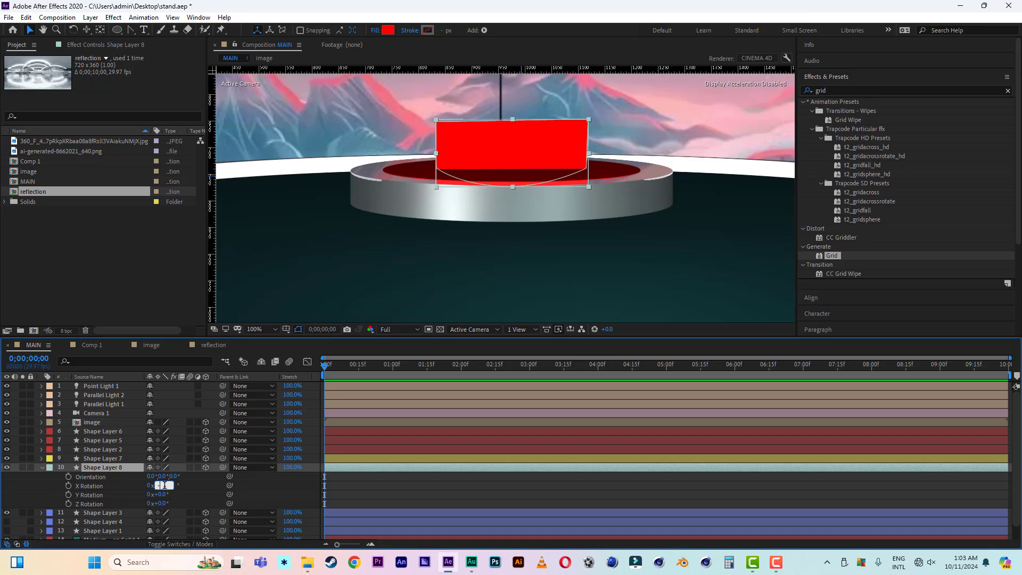
left_click(193, 486)
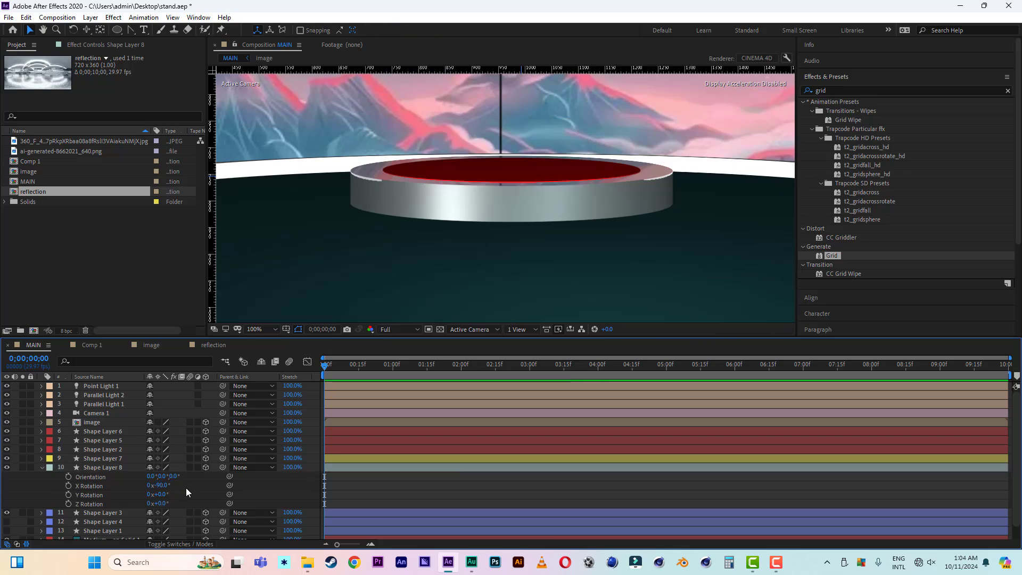
- Move Shape Layer 8 down along its vertical axis onto the podium's top, to a Y position of about 748
left_click(106, 467)
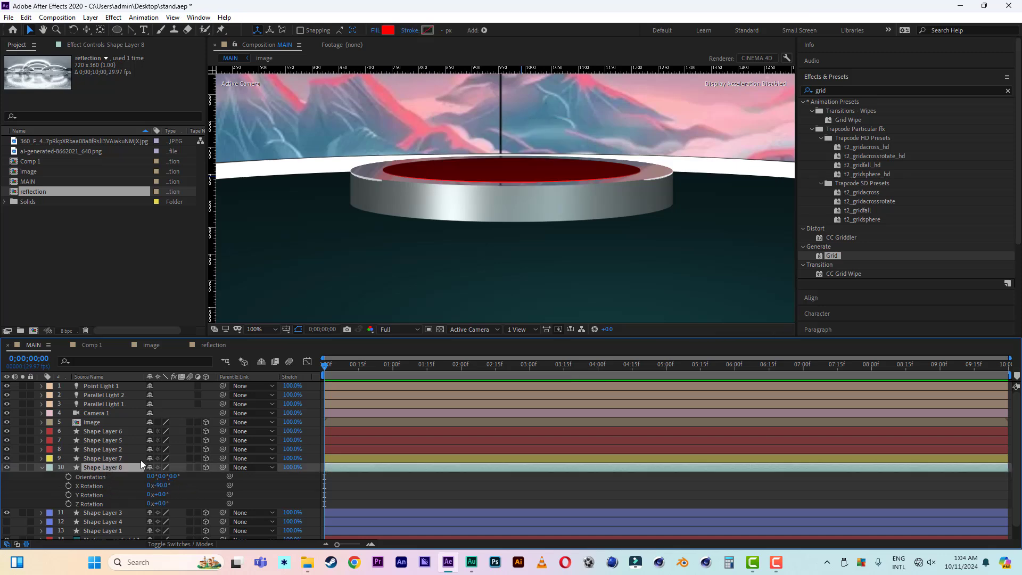
left_click(29, 30)
key("comma")
key("comma")
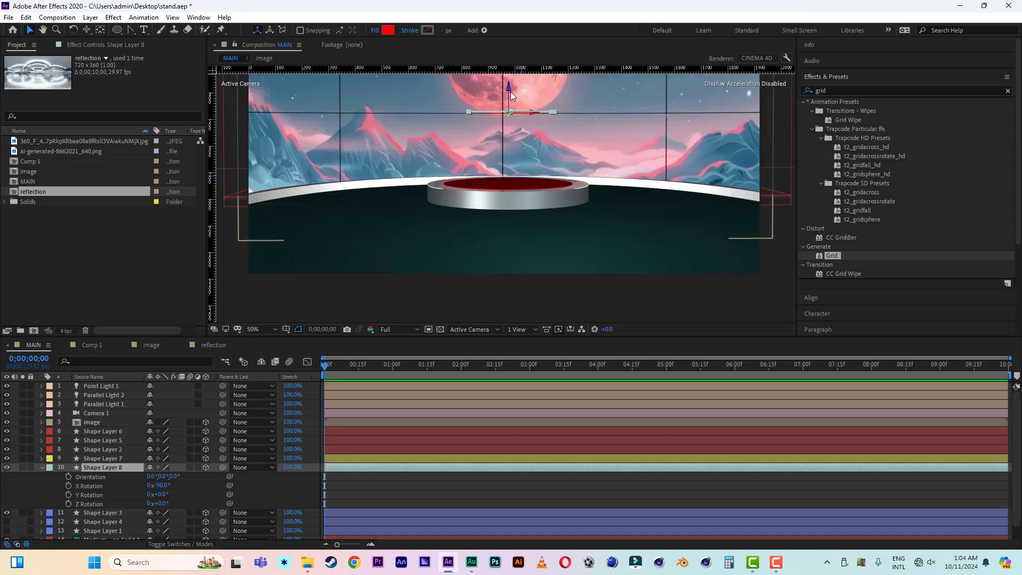
left_click_drag(509, 91, 512, 152)
key("period")
key("period")
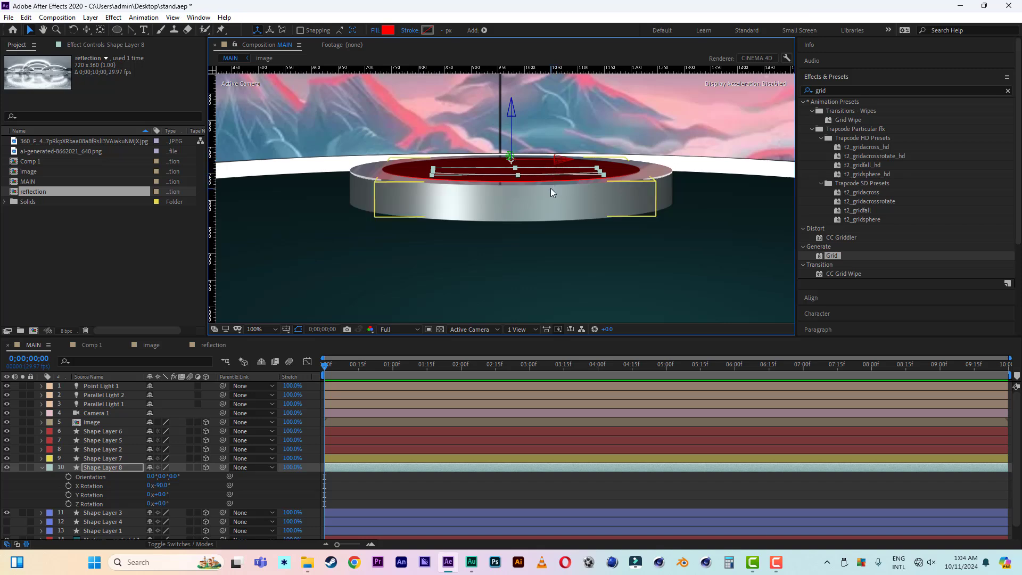
- Set the Extrusion Depth of Shape Layer 8 to 50 in its geometry options and collapse the layer
left_click(44, 469)
left_click(42, 469)
scroll(51, 468, "down", 2)
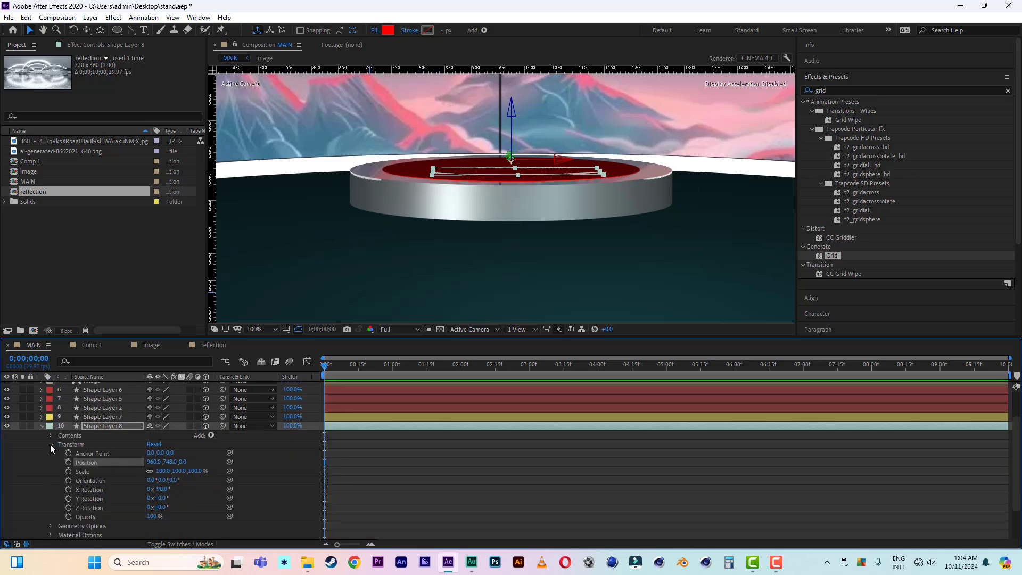
left_click(51, 445)
left_click(50, 481)
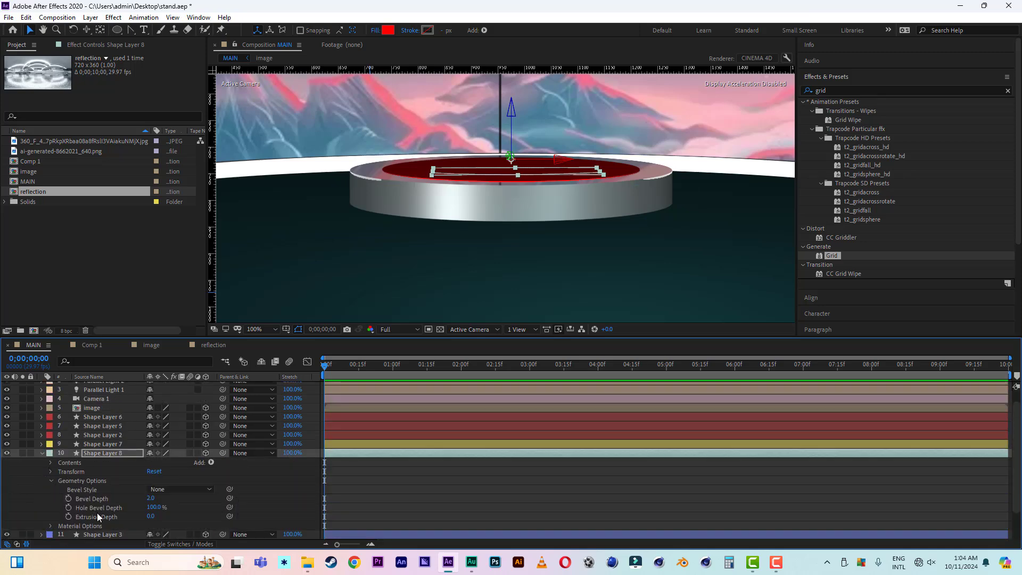
left_click(150, 517)
type("15")
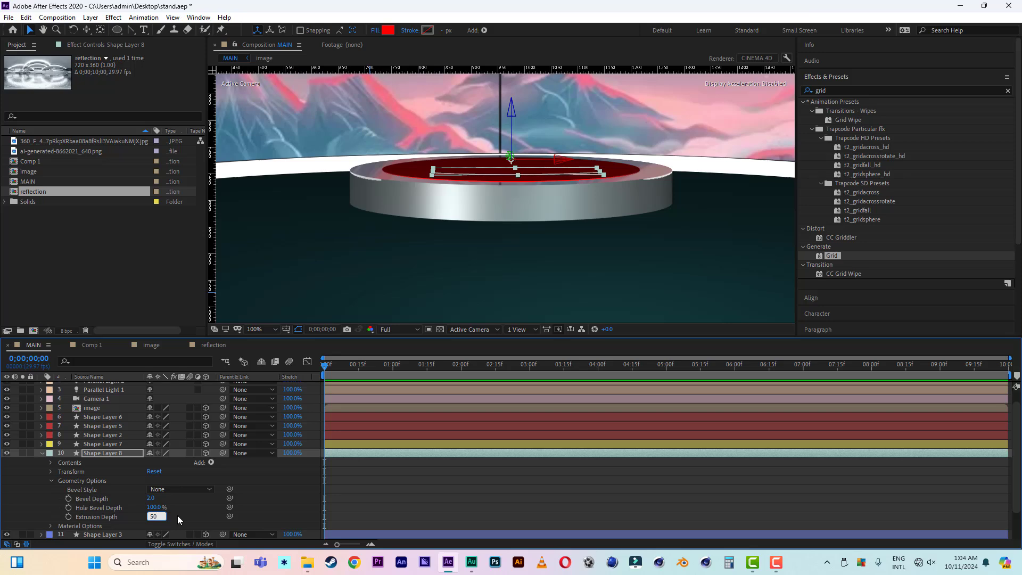
key("Return")
left_click(42, 453)
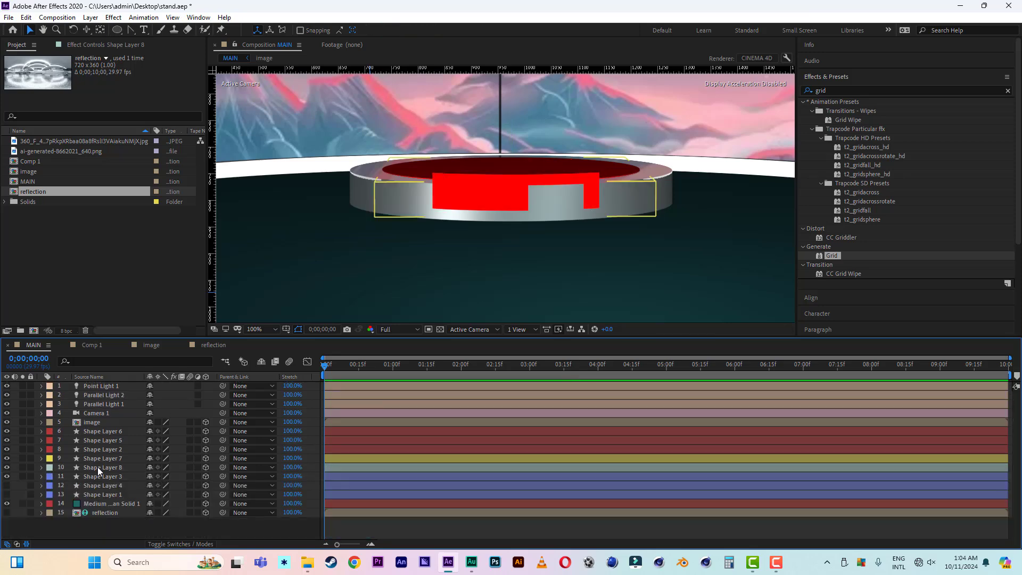
- Orbit the camera to a side angle and lower Shape Layer 8 slightly to align its top with the podium's top surface
left_click(98, 467)
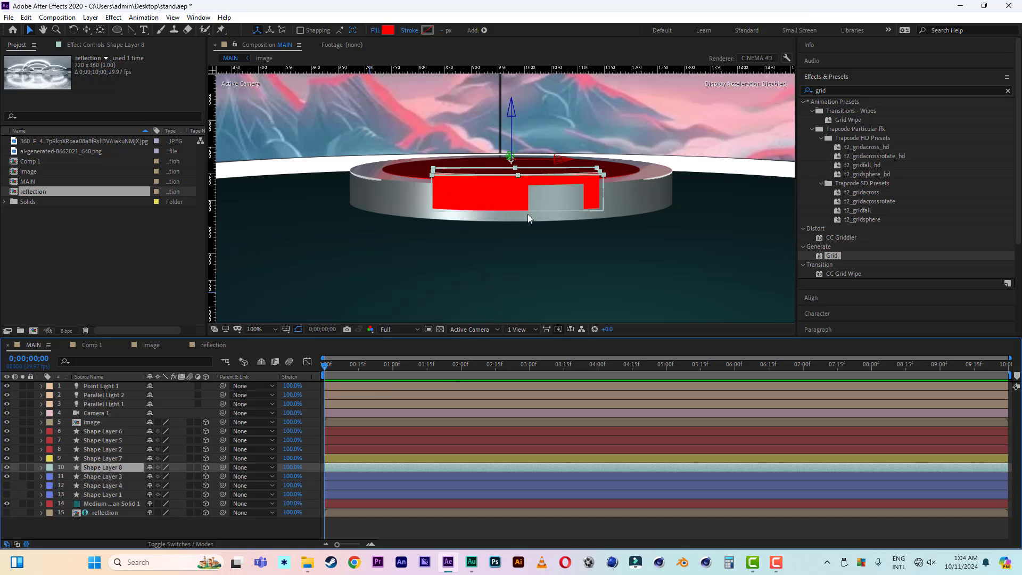
key("c")
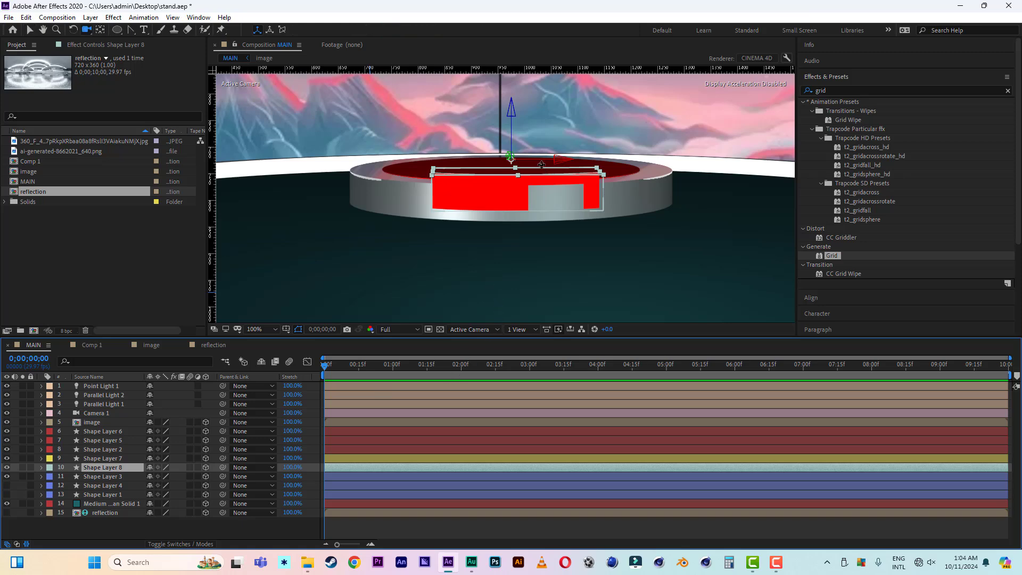
left_click_drag(541, 164, 446, 286)
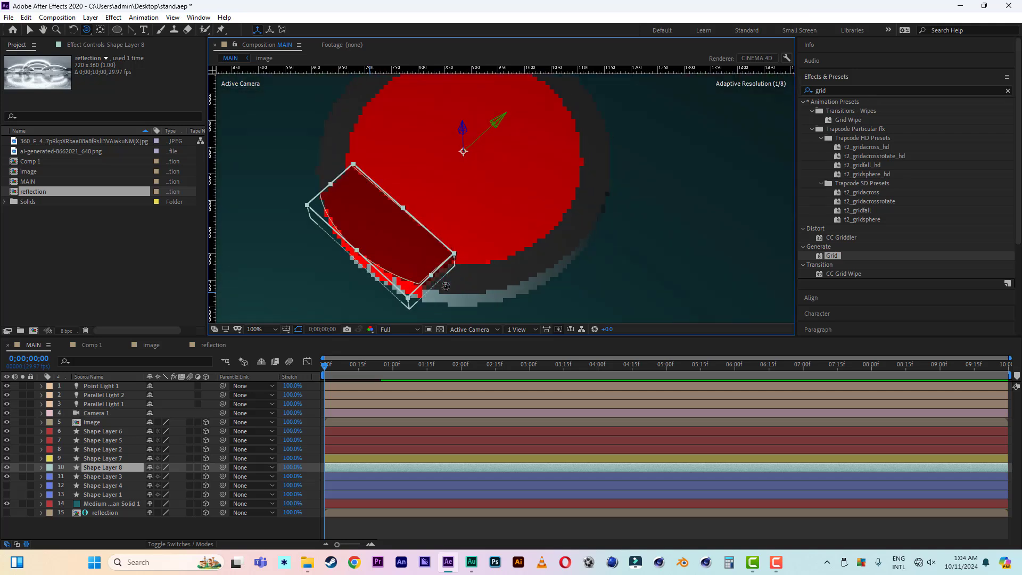
left_click_drag(409, 255, 636, 137)
left_click(31, 29)
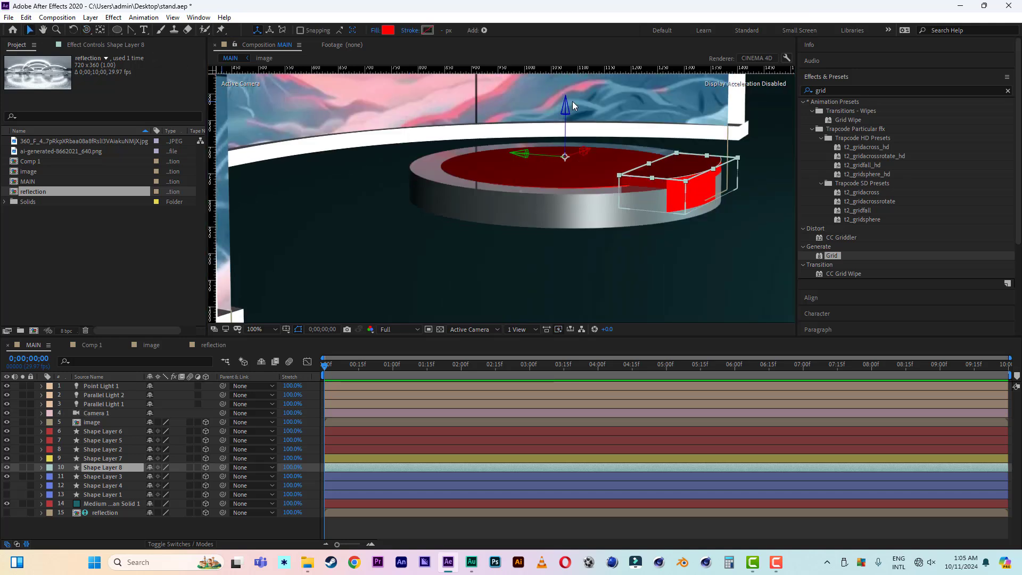
mouse_move(565, 110)
left_mouse_down()
mouse_move(565, 137)
mouse_move(565, 114)
left_mouse_up()
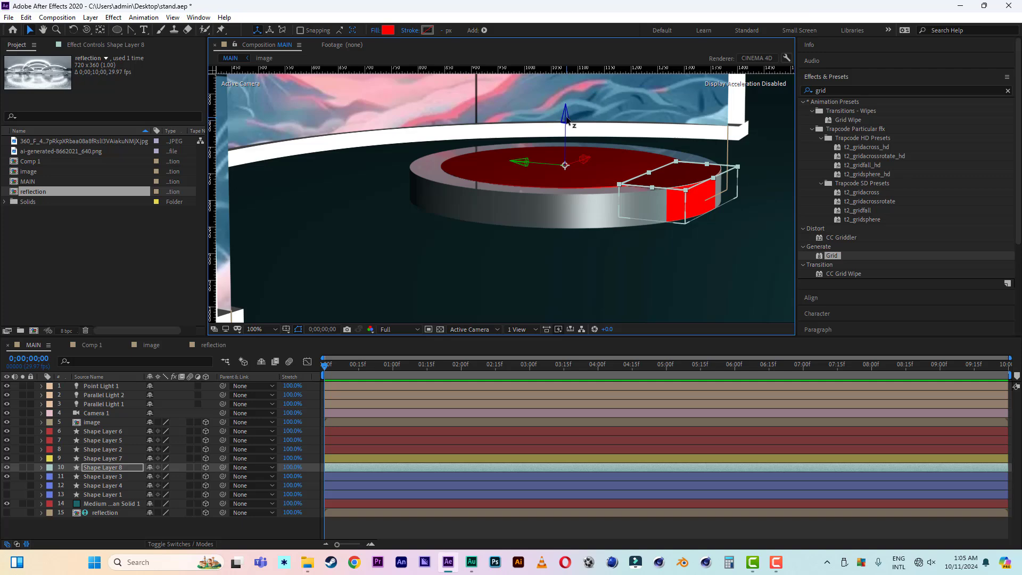
left_click_drag(566, 118, 567, 117)
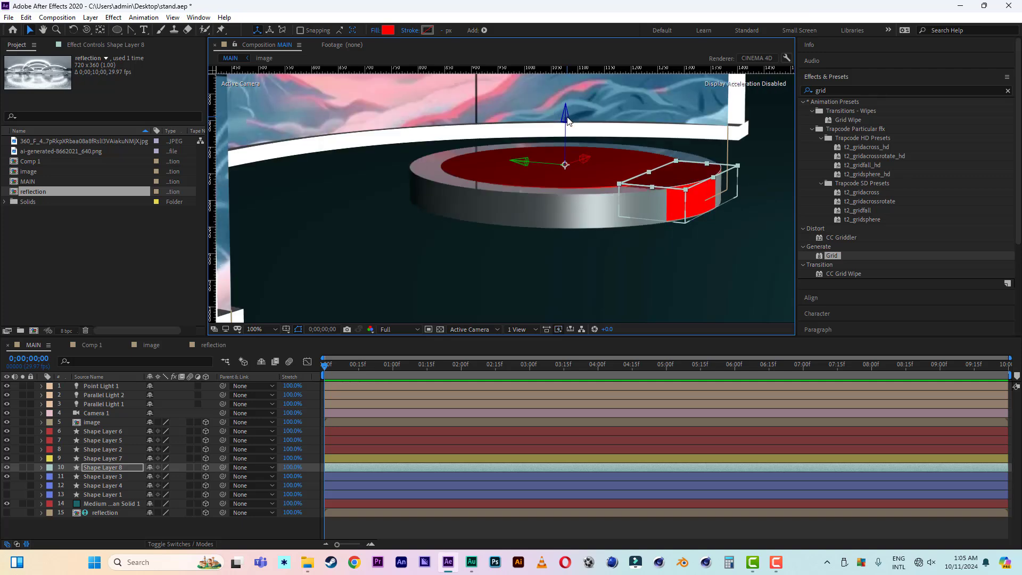
left_click(96, 468)
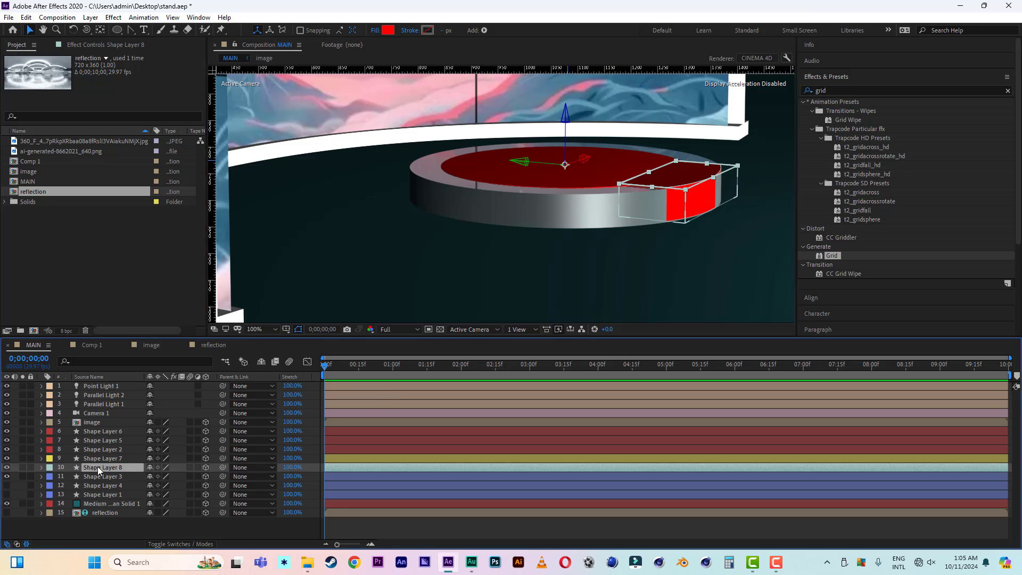
- Duplicate Shape Layer 8 and move the copy outward and slightly down in front of the original
key("ctrl+d")
left_click_drag(525, 165, 564, 177)
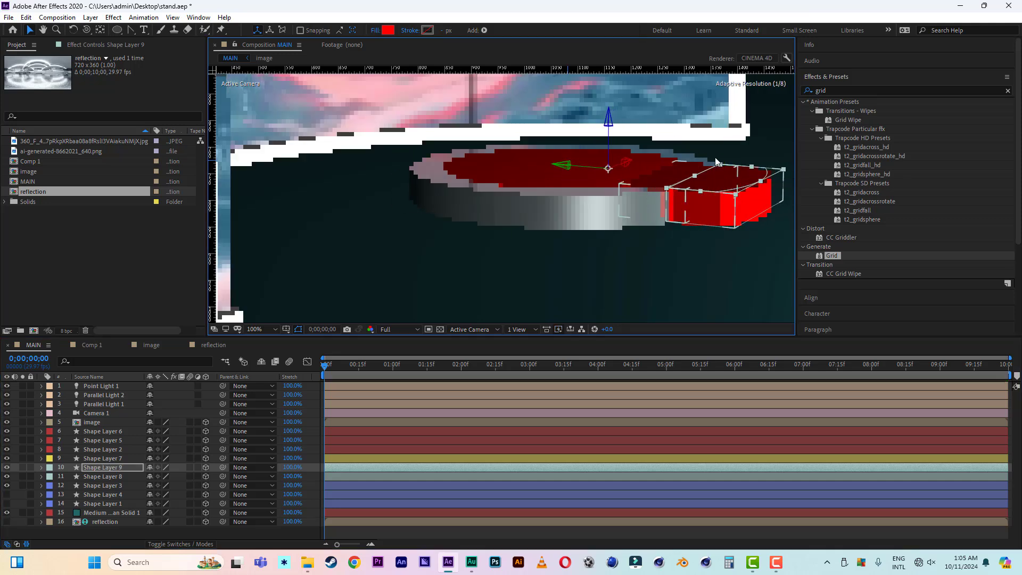
left_click_drag(608, 121, 608, 128)
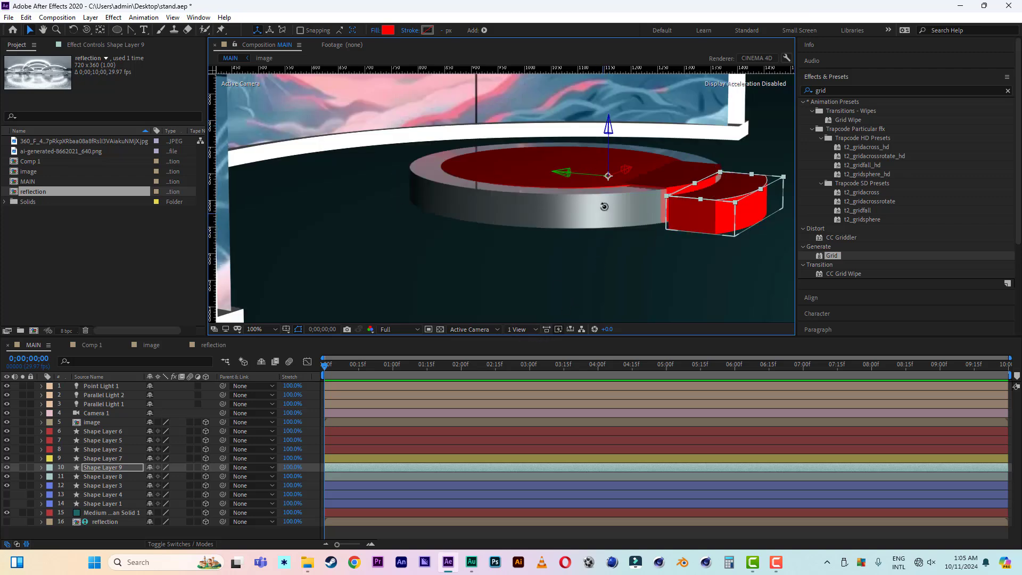
- Show Shape Layer 4 and move Shape Layer 9 further outward so its curved front meets that tier's edge
key("c")
left_click_drag(604, 207, 448, 220)
scroll(449, 221, "down", 1)
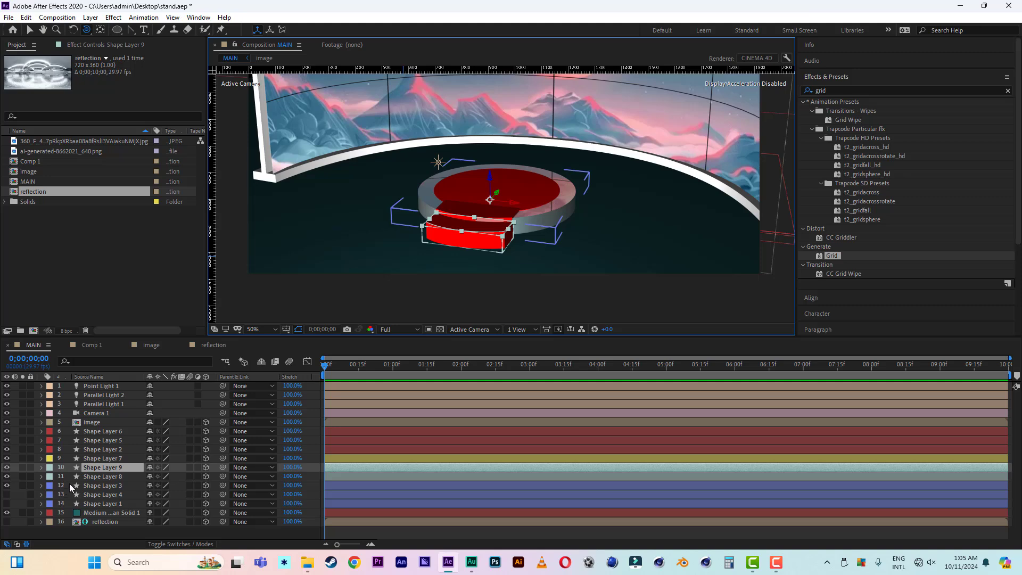
left_click(6, 495)
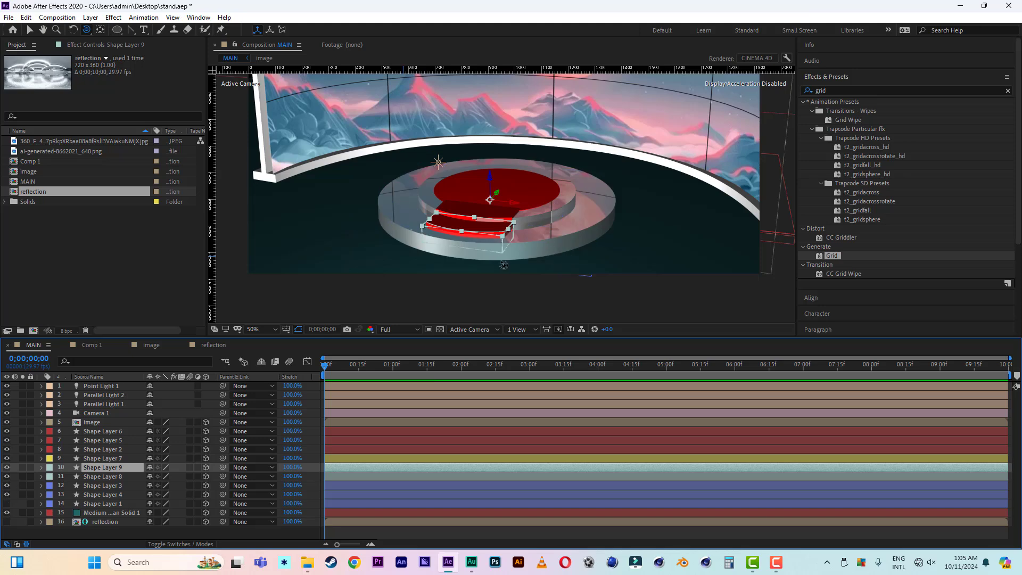
left_click_drag(518, 204, 266, 219)
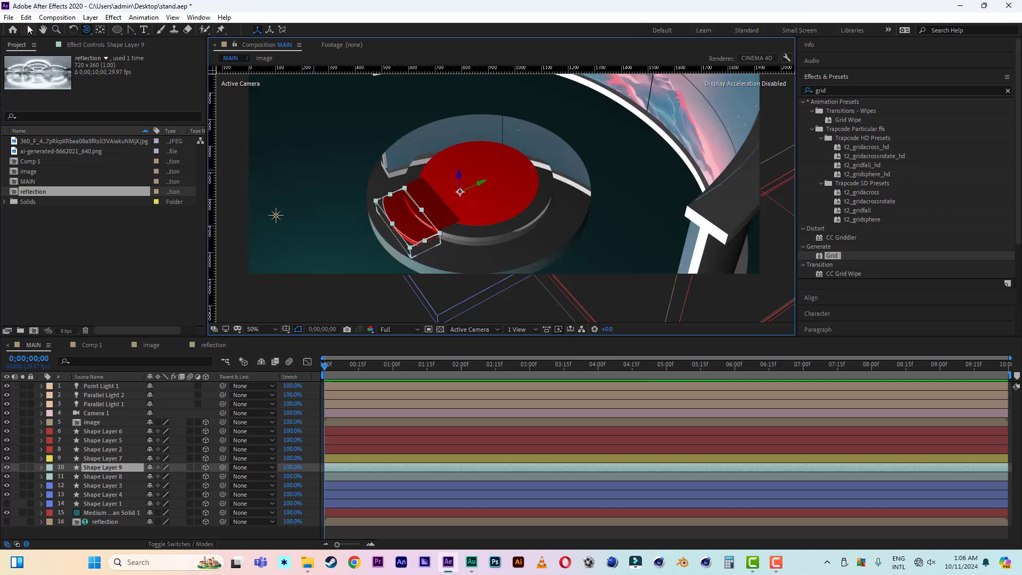
left_click(29, 30)
left_click_drag(483, 185, 473, 193)
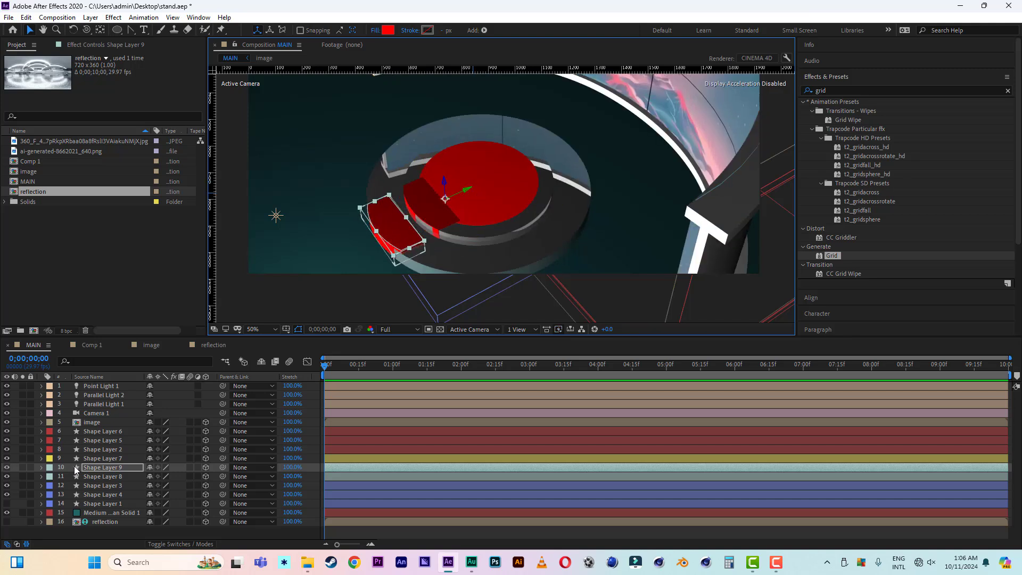
- Nudge Shape Layer 8 slightly outward toward the front of the podium's upper tier
left_click(101, 458)
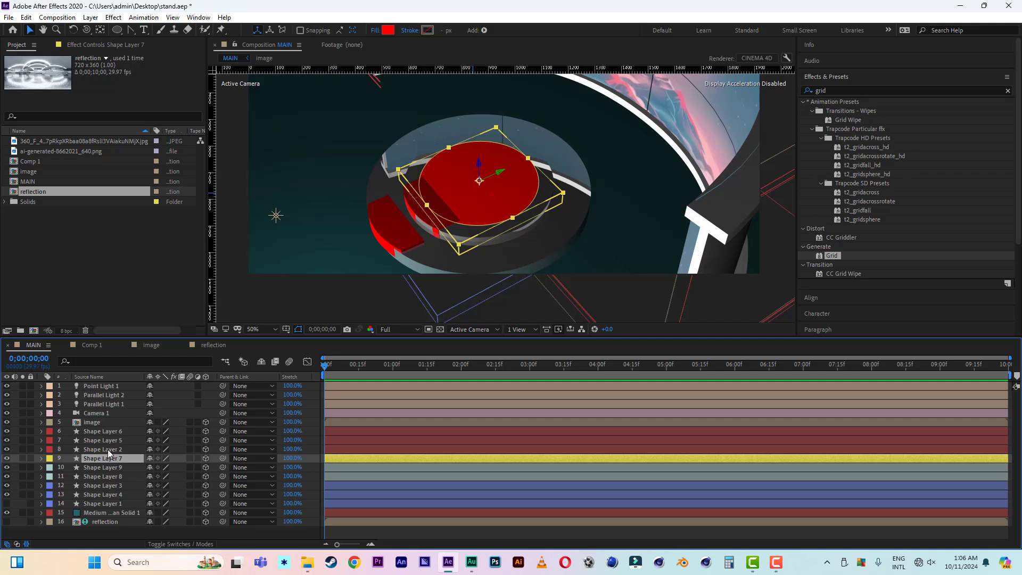
left_click(100, 467)
left_click(105, 476)
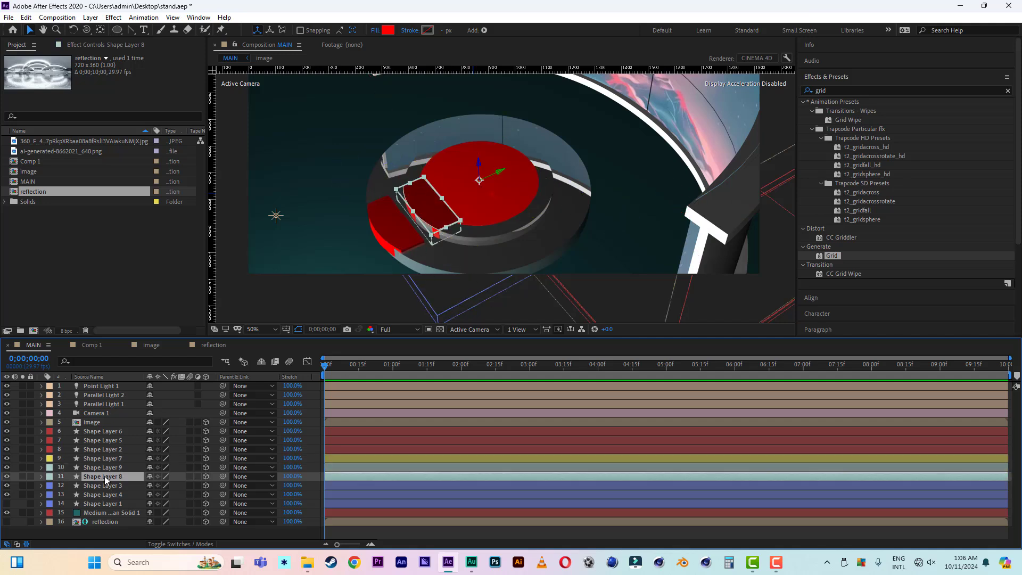
left_click_drag(500, 175, 501, 175)
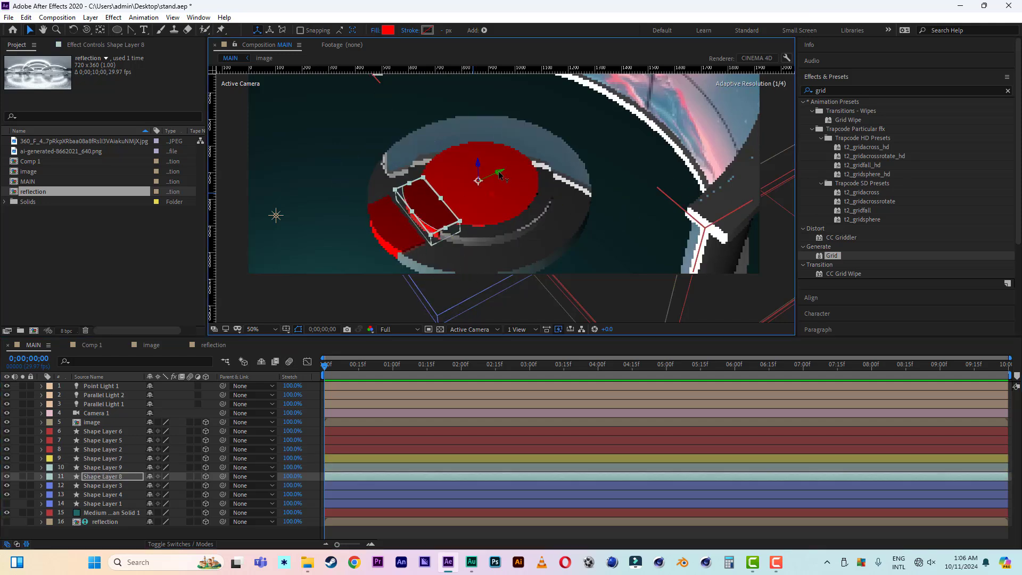
- In the Top view, extend Shape Layer 9 by moving its two inner corner points back beneath Shape Layer 8, and return to Active Camera
left_click(102, 468)
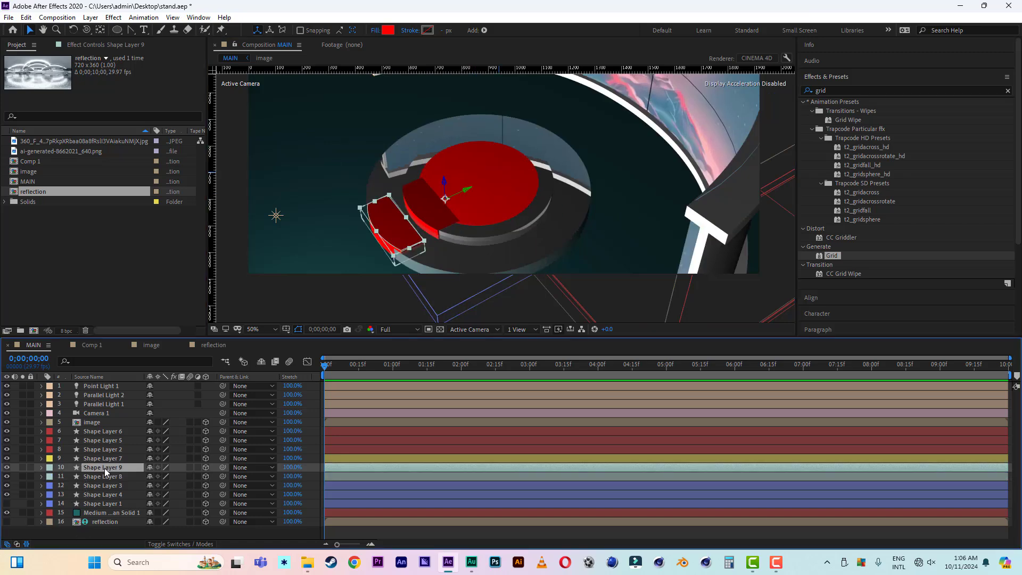
scroll(462, 236, "up", 1)
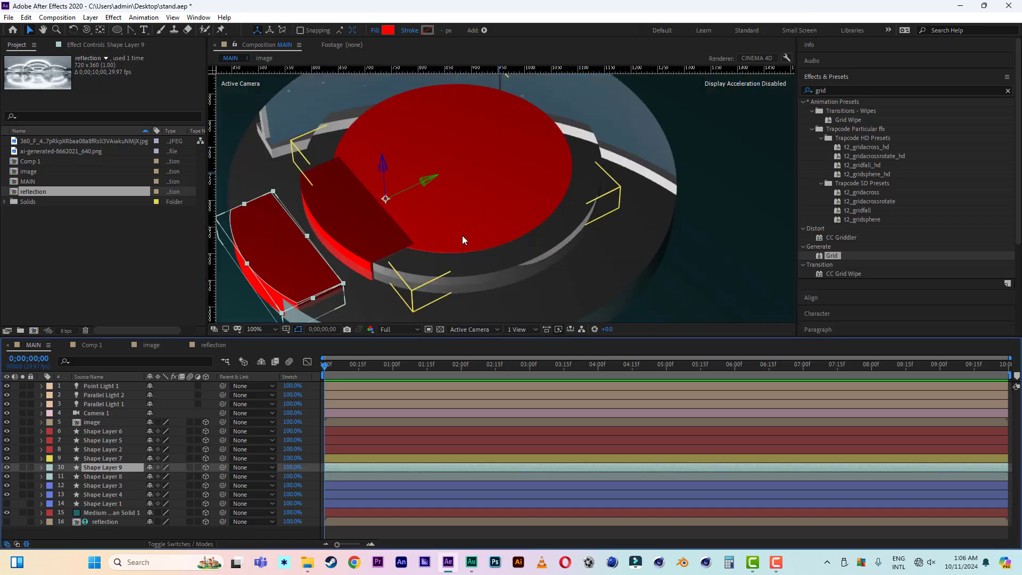
left_click(43, 30)
left_click_drag(497, 159, 547, 106)
left_click(29, 30)
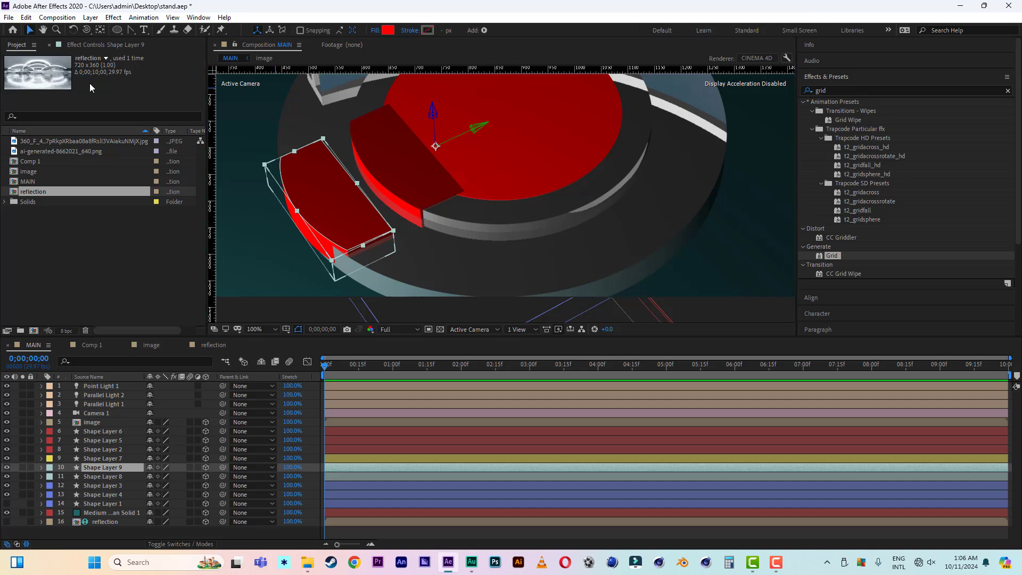
left_click(130, 30)
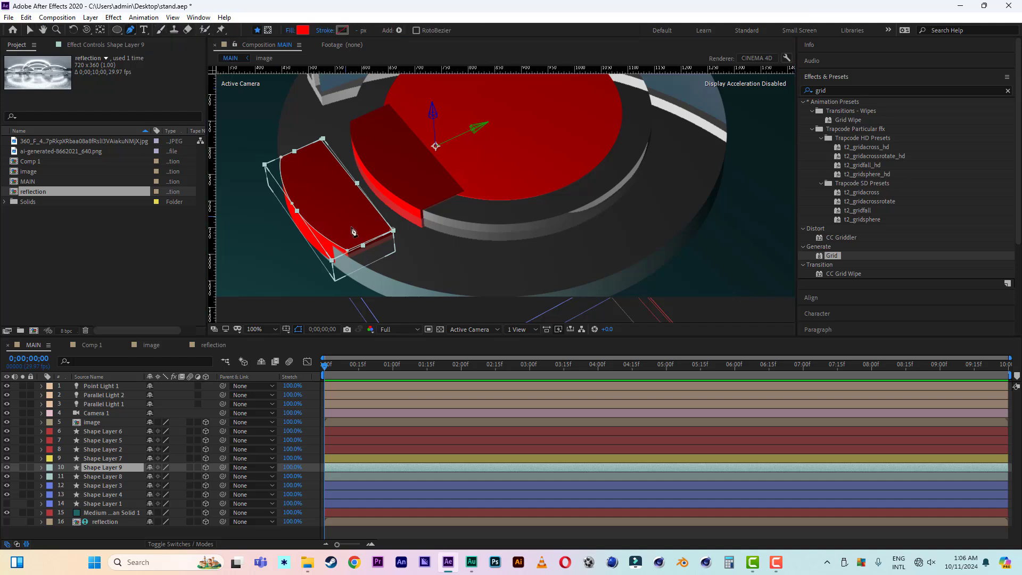
left_click(391, 233)
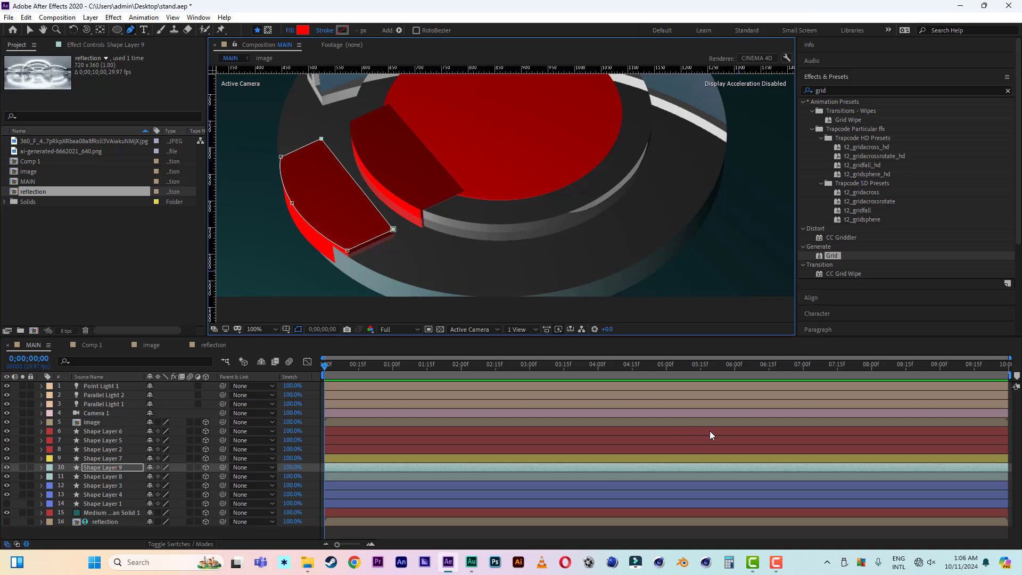
left_click(485, 330)
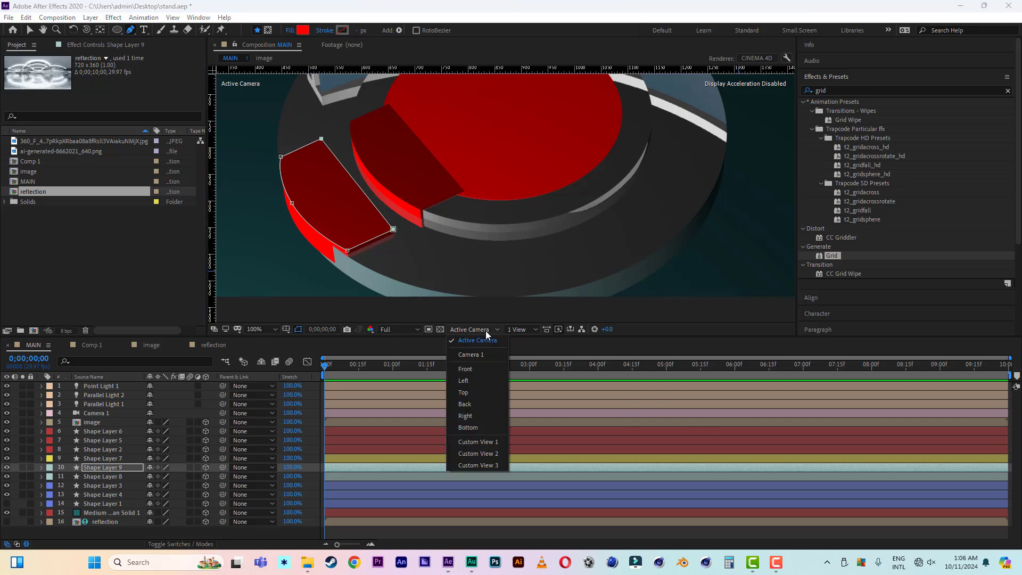
left_click(477, 391)
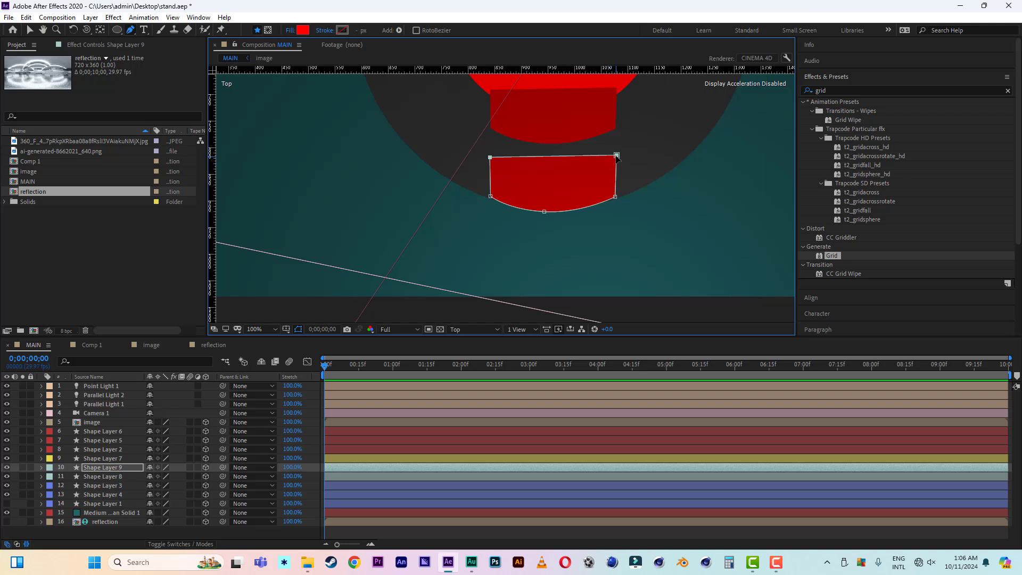
key("Up")
key("Up")
key("Up")
key("Up")
key("Up")
key("Up")
key("Up")
key("Up")
key("Up")
key("Up")
key("Up")
key("Up")
key("Up")
key("Up")
key("Up")
key("Up")
key("Up")
key("Up")
key("Up")
key("Up")
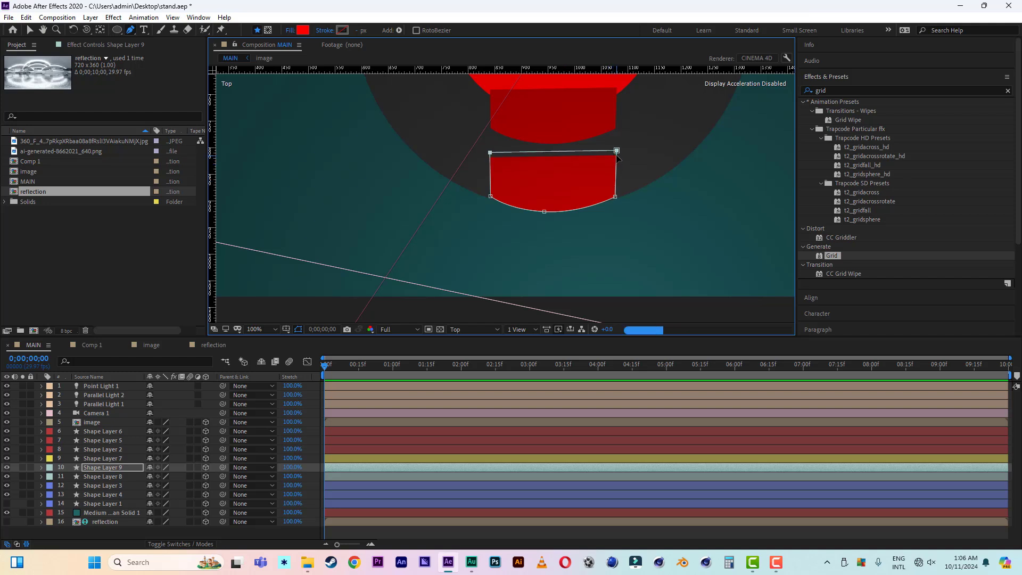
key("Up")
key("Up")
key("Up")
key("Up")
key("Up")
key("Up")
key("Up")
key("Up")
key("Up")
key("Up")
key("Up")
key("Up")
key("Up")
key("Up")
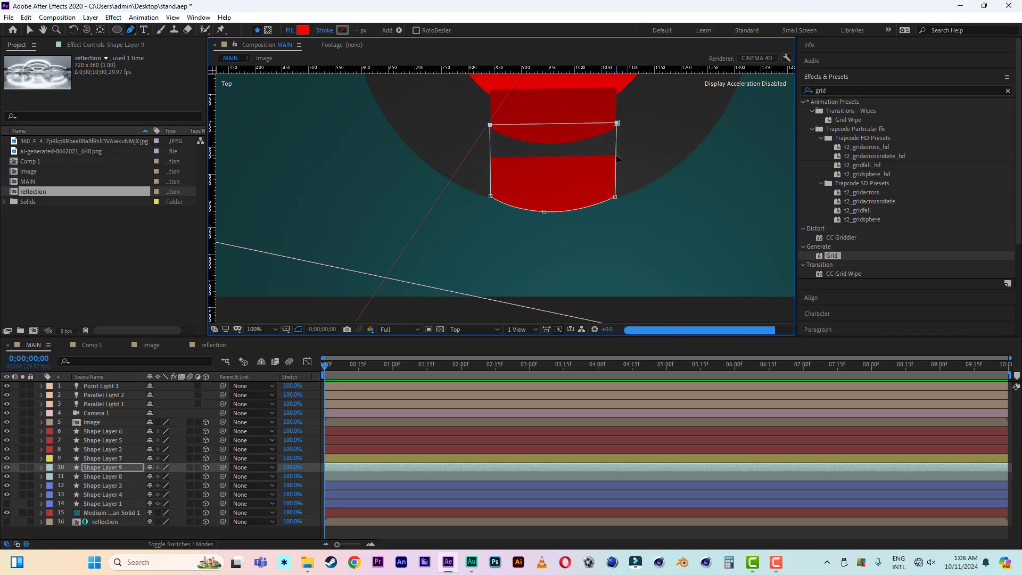
key("Up")
key("Up")
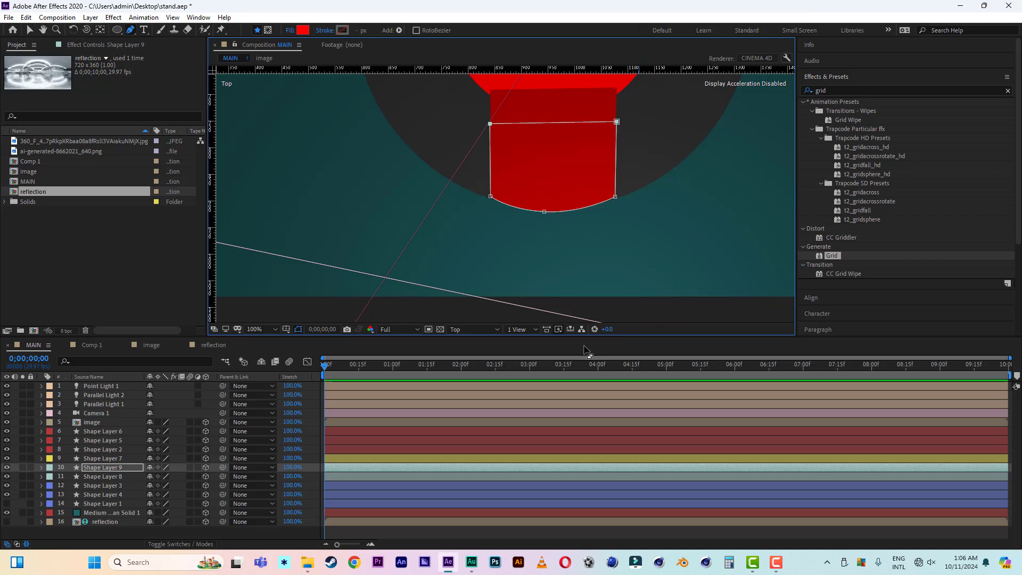
left_click(474, 329)
left_click(475, 349)
- Duplicate Shape Layer 9, place the copy outward as the lowest red step, and show Shape Layer 1 beneath it
left_click(29, 29)
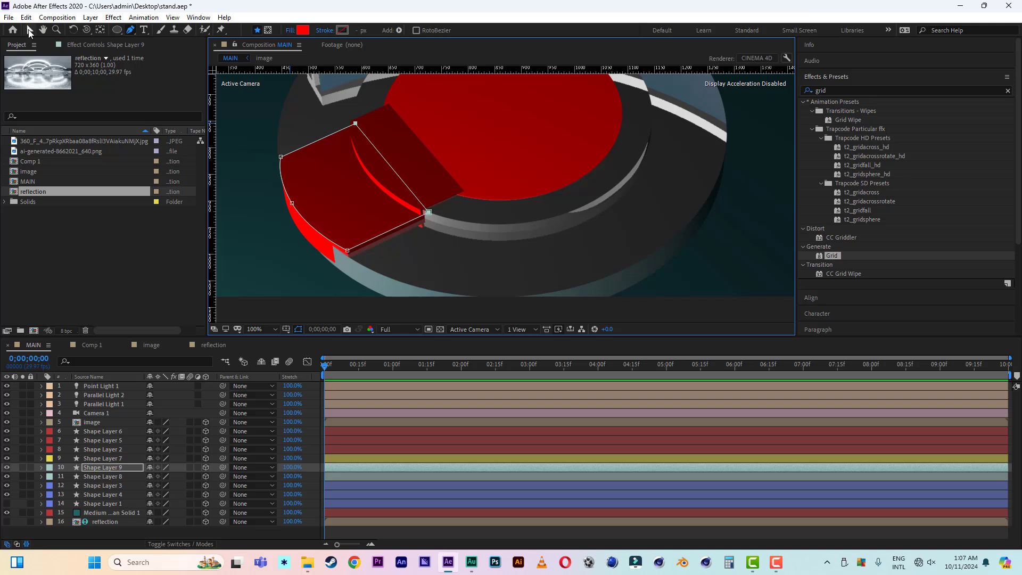
left_click(349, 193)
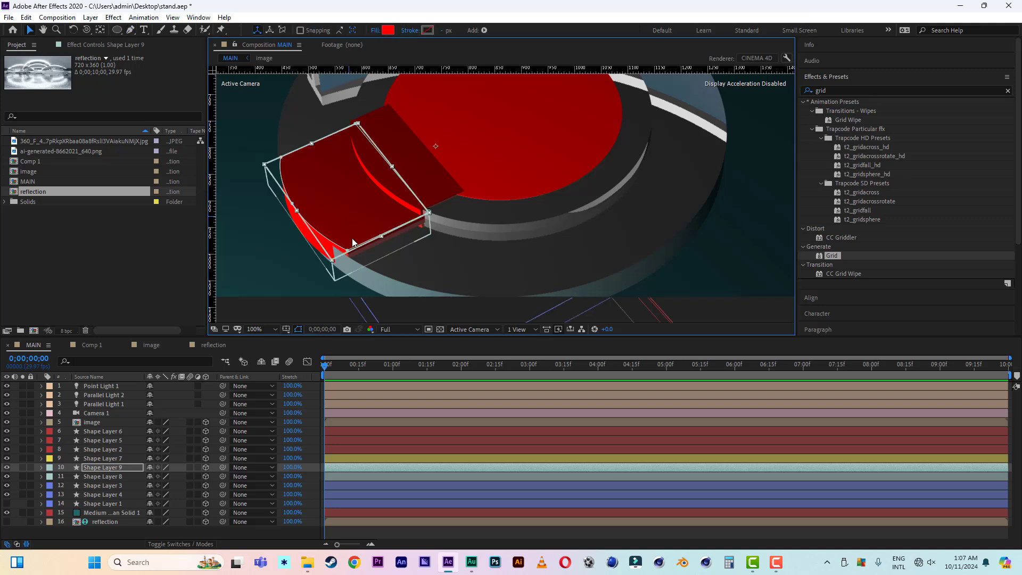
left_click(105, 467)
scroll(516, 225, "down", 2)
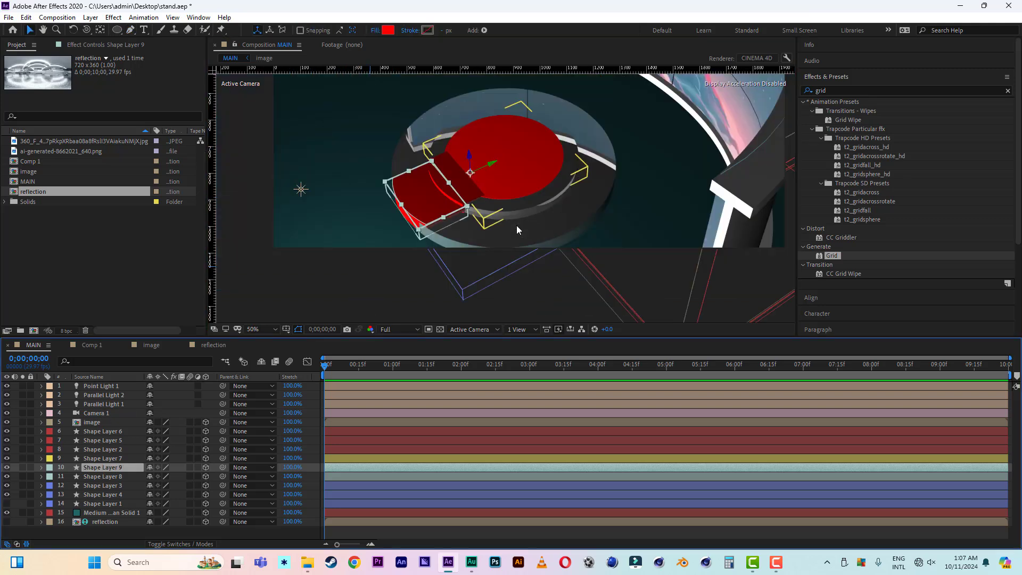
key("ctrl+d")
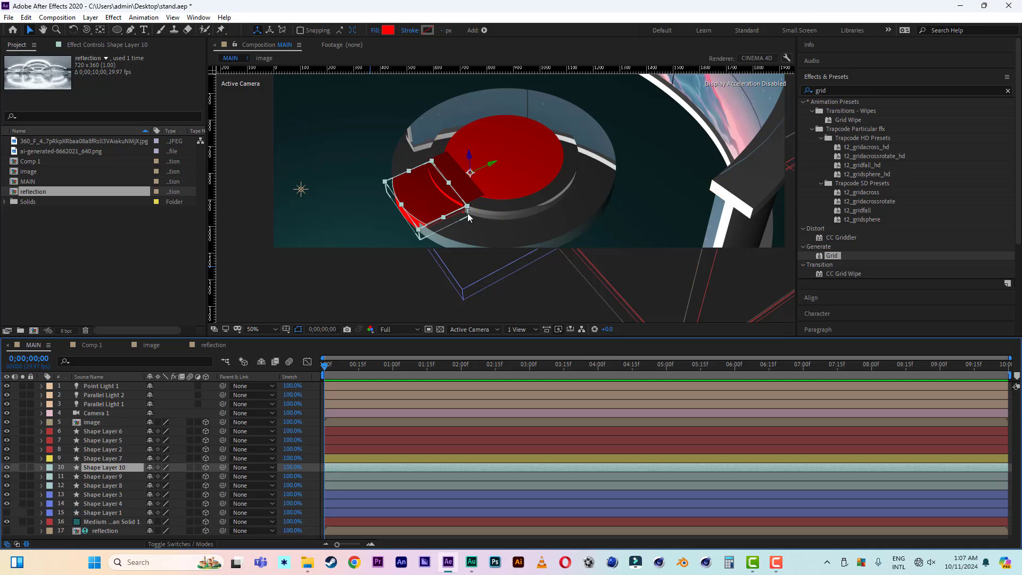
left_click_drag(495, 165, 438, 183)
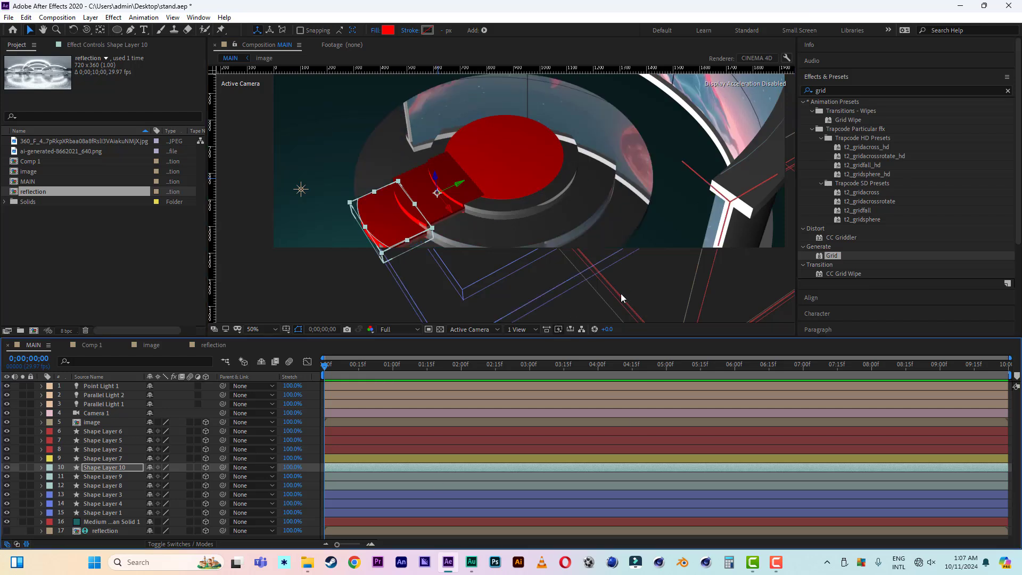
- Orbit to a front side angle and nudge Shape Layer 9 slightly down and outward to fit the middle tier
scroll(505, 256, "down", 2)
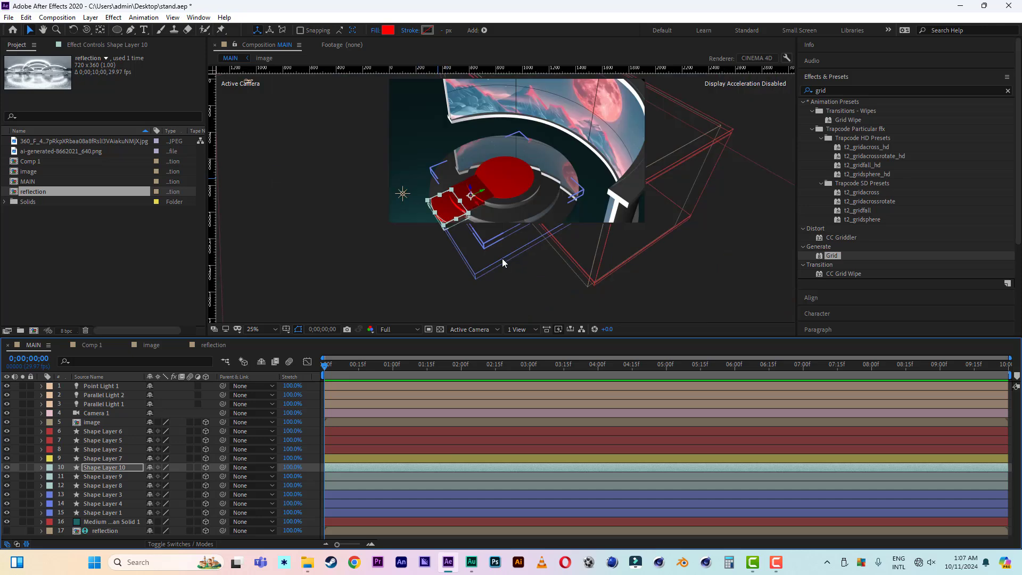
left_click(485, 214)
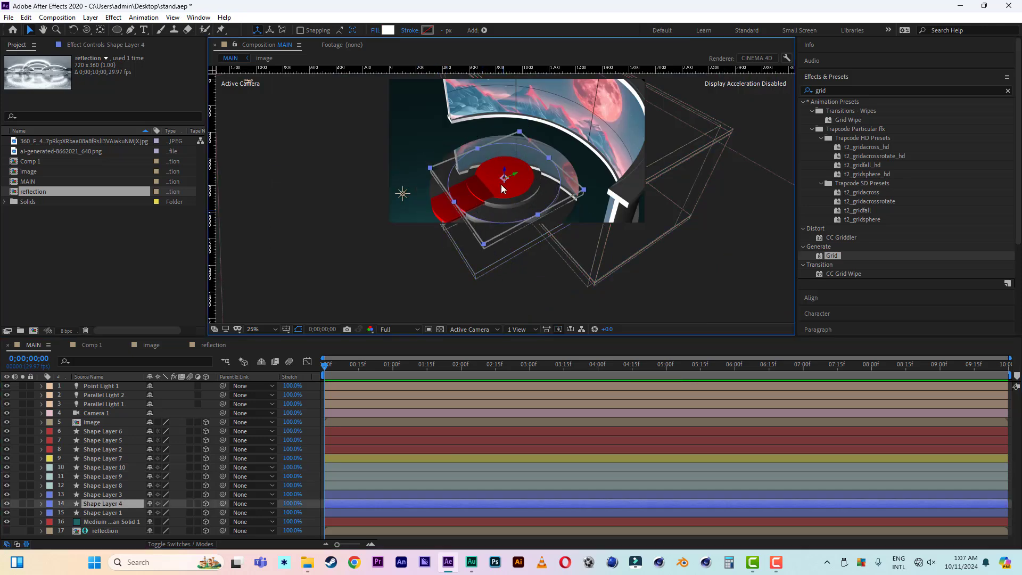
key("c")
left_click_drag(501, 160, 522, 149)
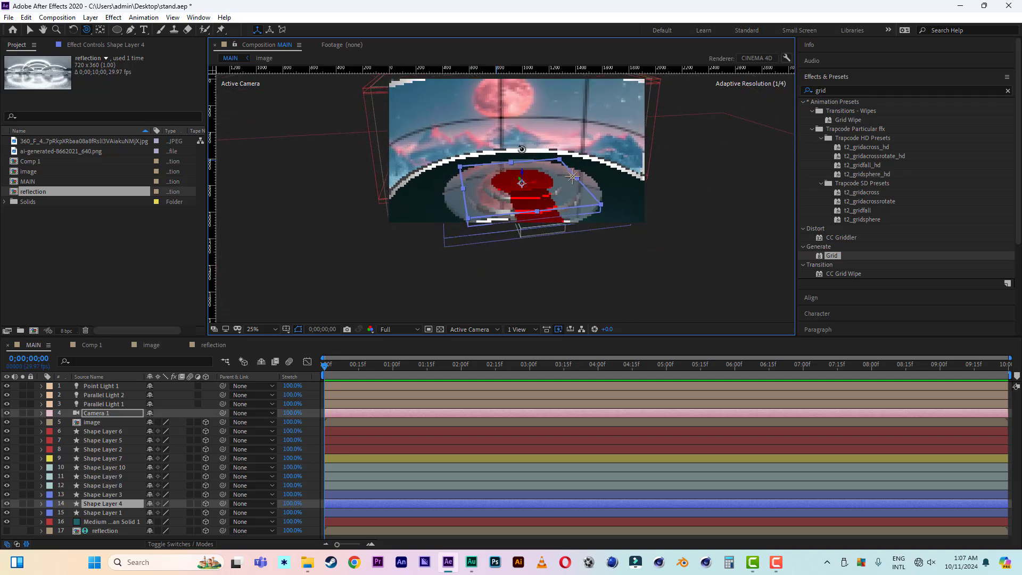
key("period")
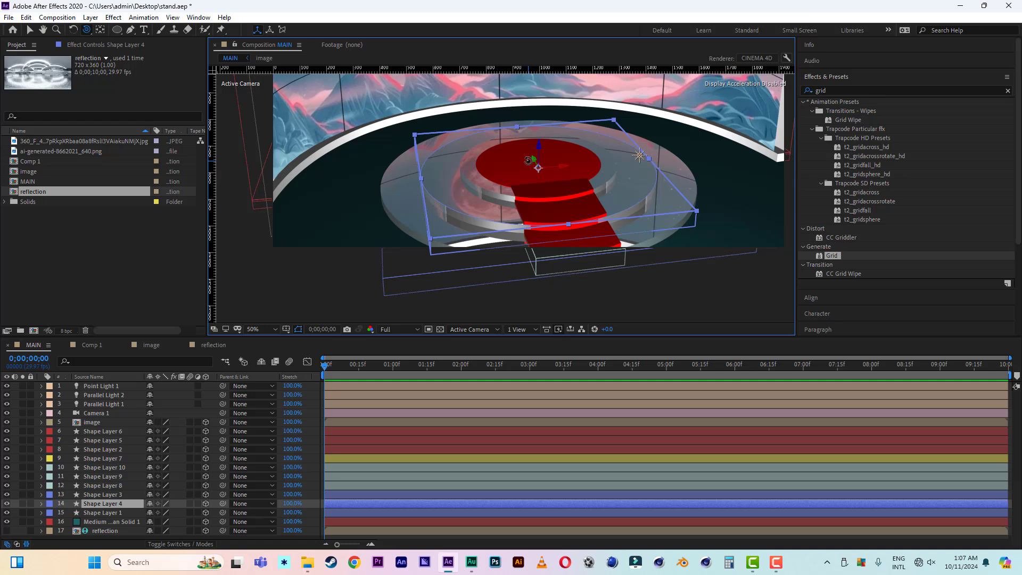
left_click_drag(535, 160, 557, 166)
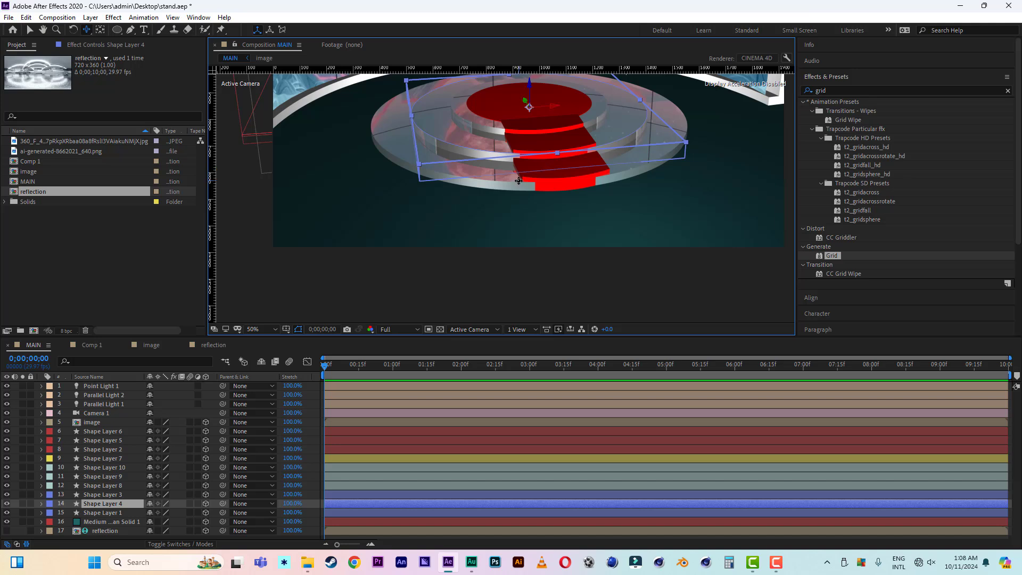
left_click_drag(521, 180, 556, 205)
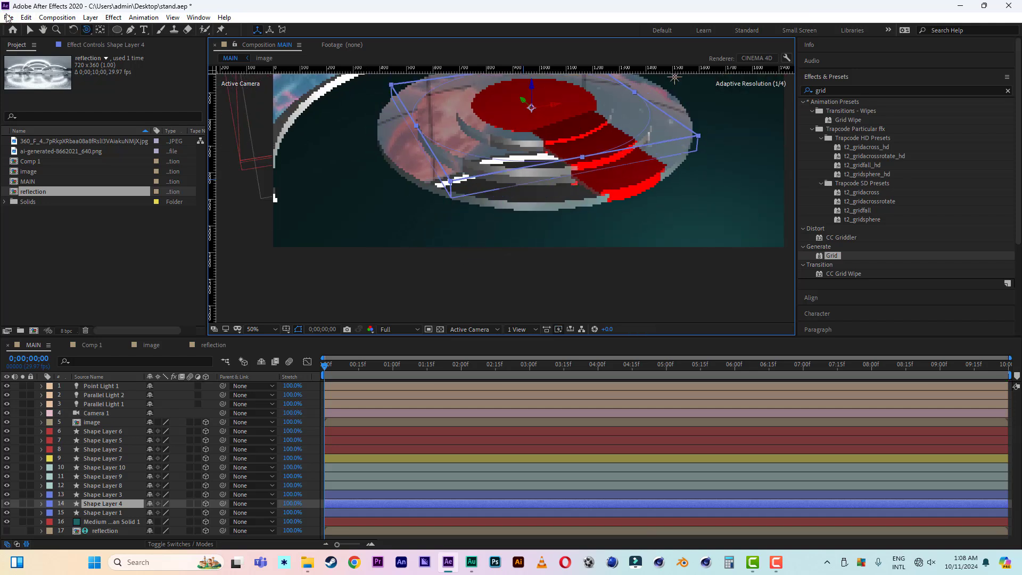
left_click(30, 29)
left_click(102, 487)
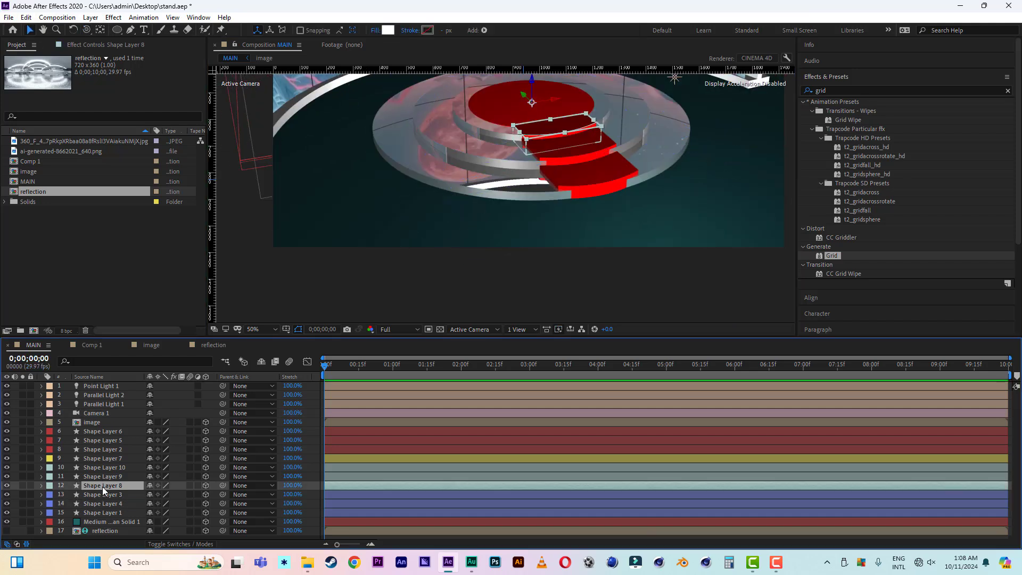
left_click(103, 475)
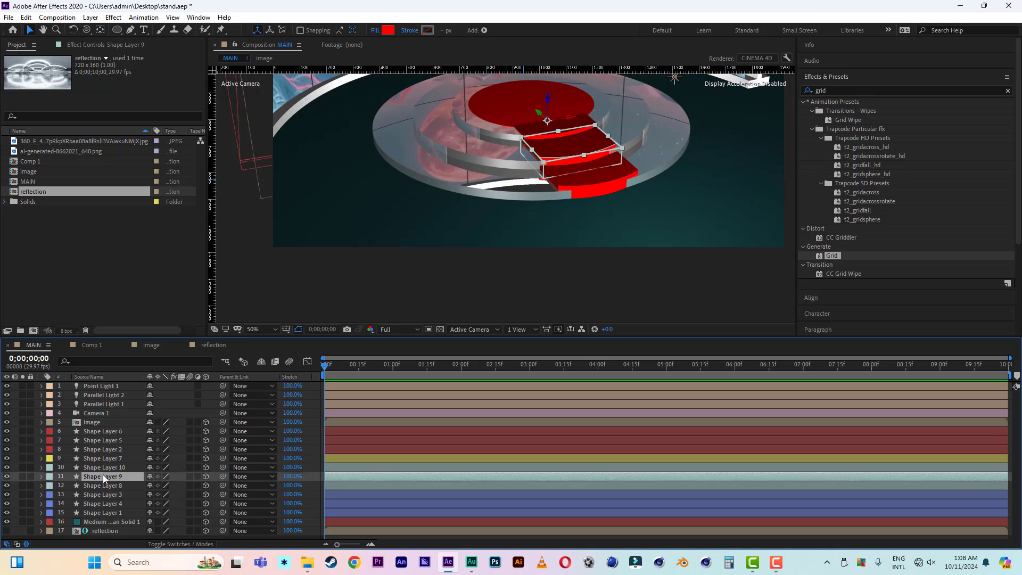
left_click_drag(547, 102, 549, 104)
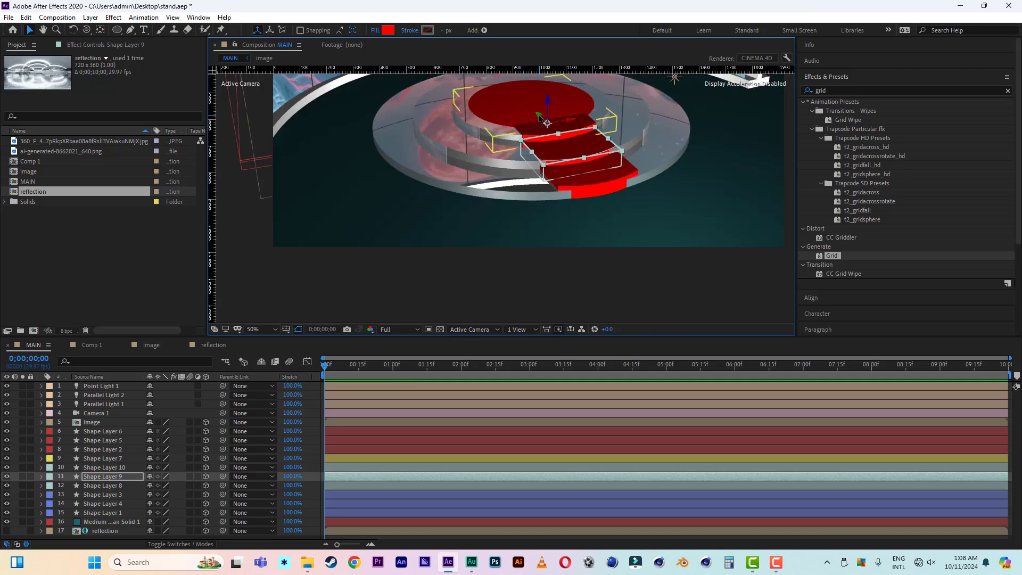
left_click_drag(538, 116, 541, 119)
- Nudge Shape Layer 10 slightly down to fit the podium's lowest tier
left_click(109, 468)
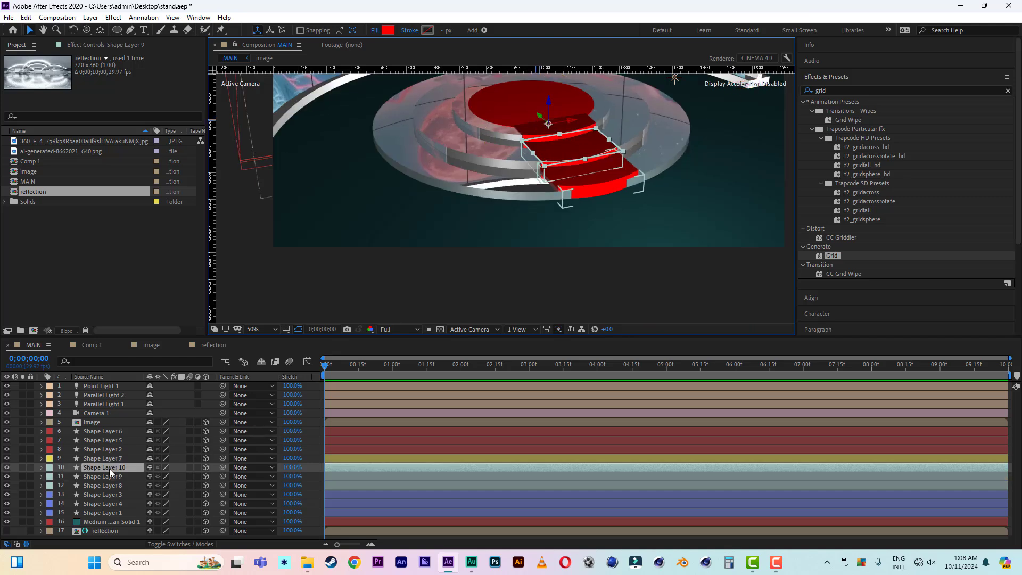
left_click(566, 125)
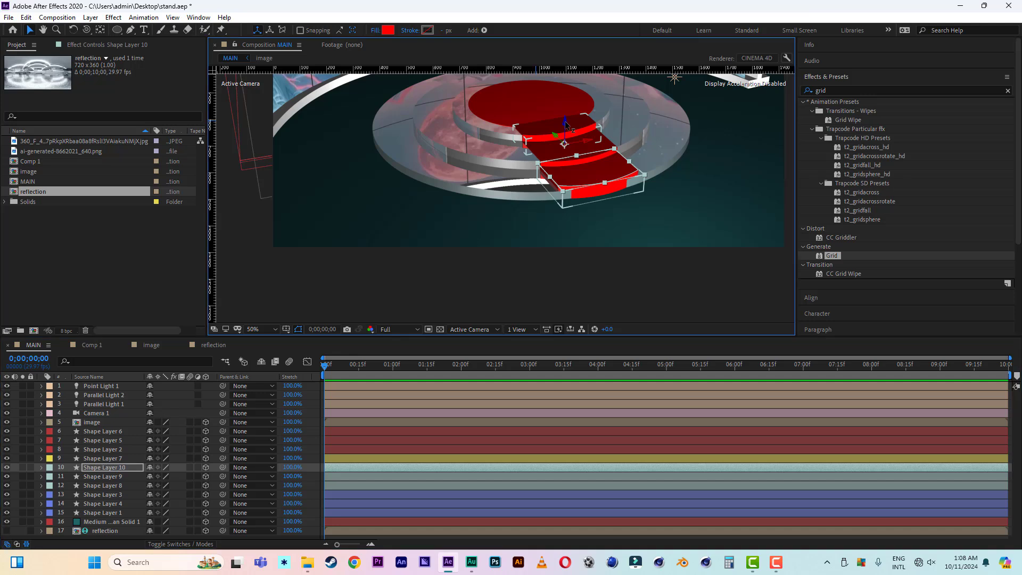
left_click_drag(567, 124, 559, 142)
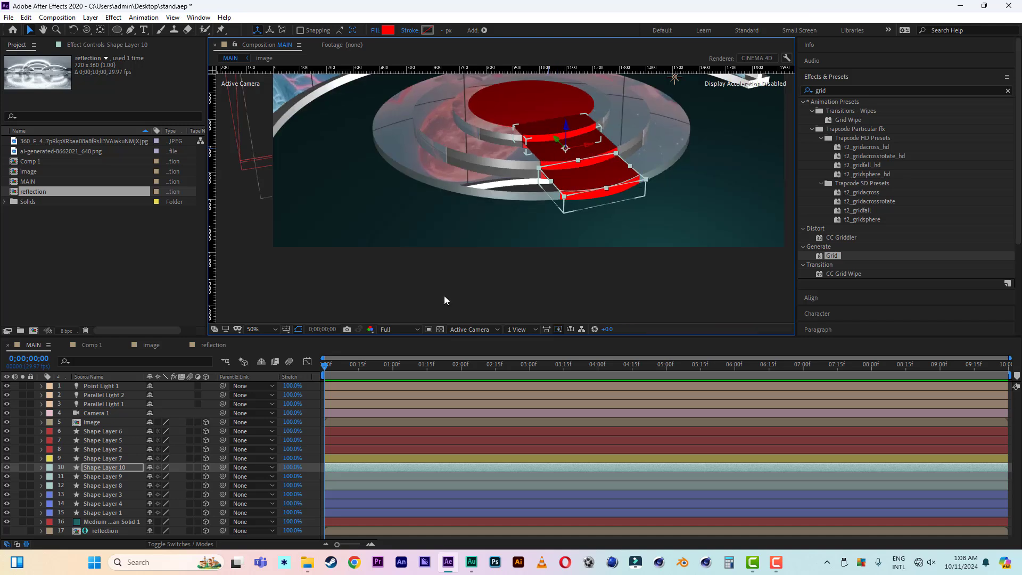
- Duplicate Shape Layer 10 and use the Top view to place the copy just beyond the carpet's outer end
left_click(102, 468)
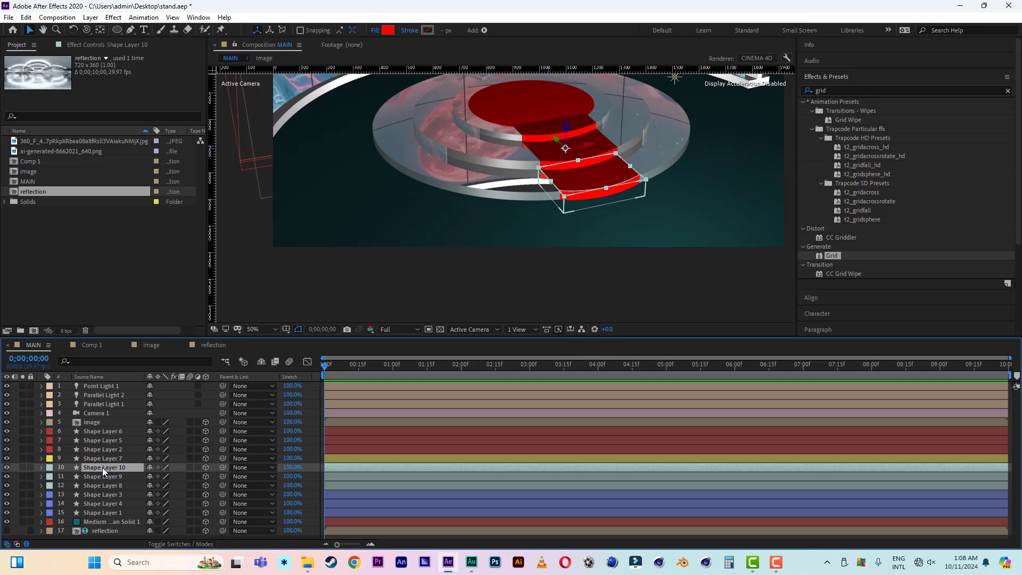
key("ctrl+d")
key("comma")
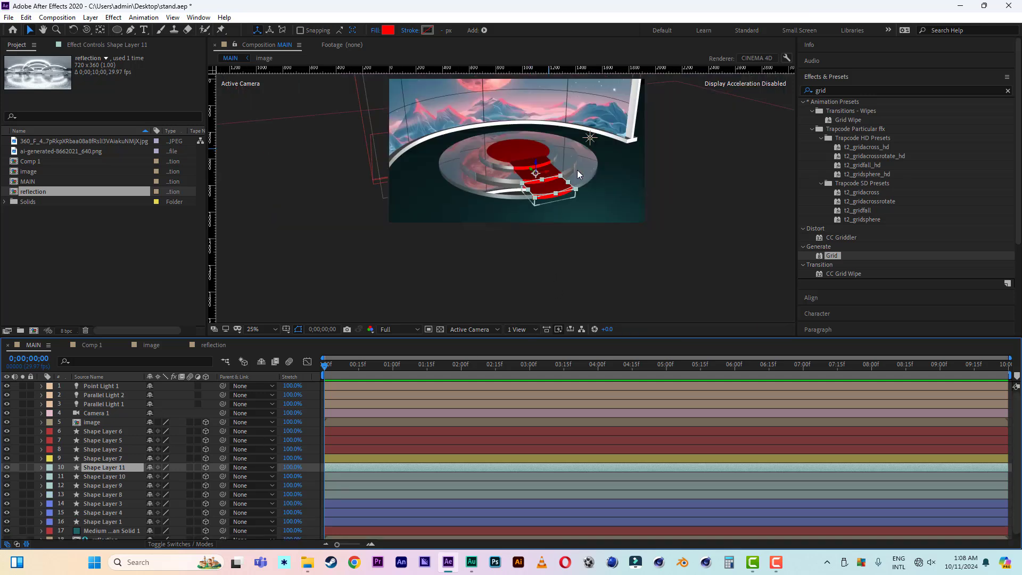
left_click_drag(532, 169, 579, 217)
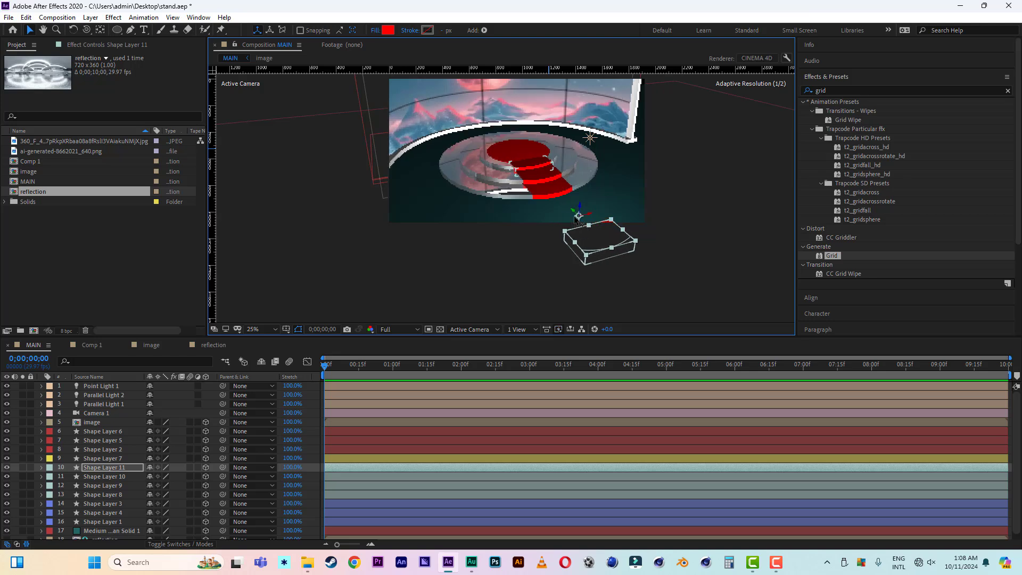
left_click(481, 331)
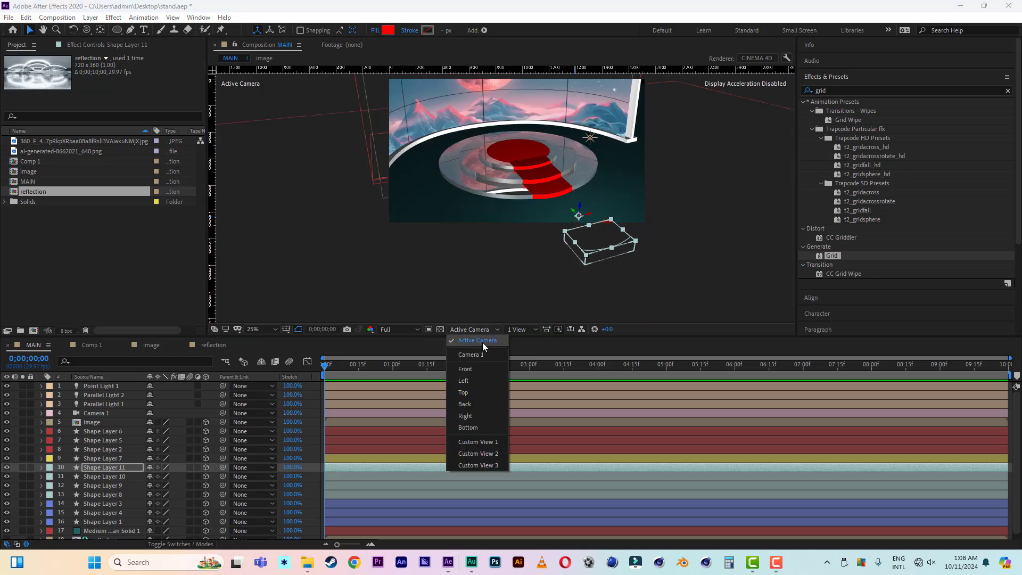
left_click(472, 389)
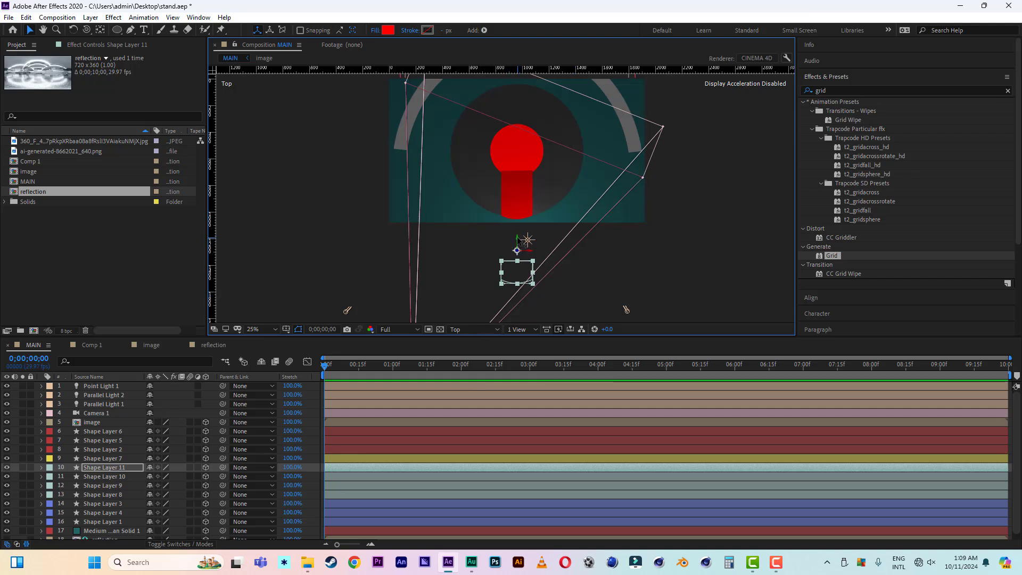
left_click_drag(518, 240, 519, 201)
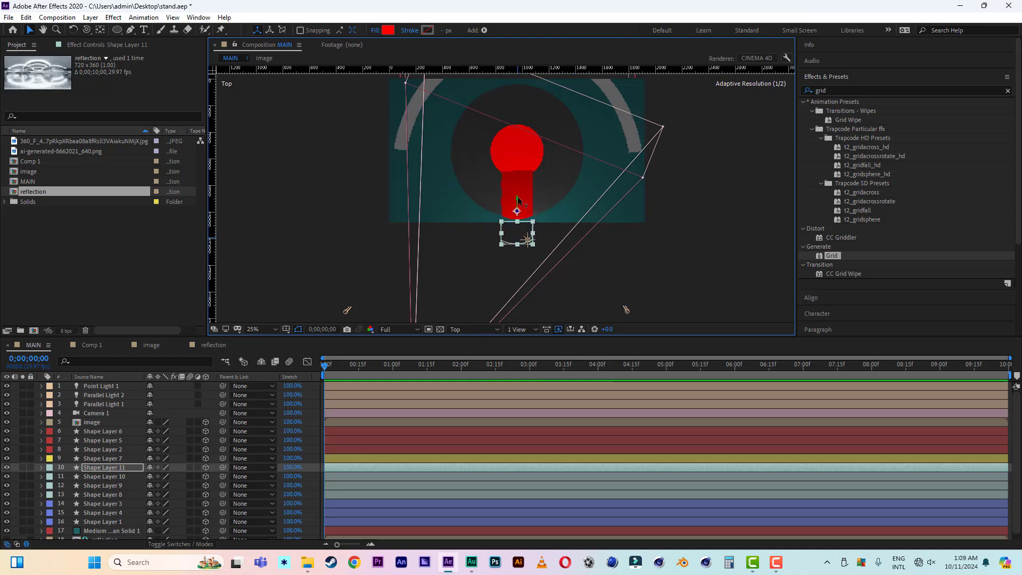
- Stretch Shape Layer 11 into a long strip by moving its two inner corner points far back past the podium in the Top view
key("slash")
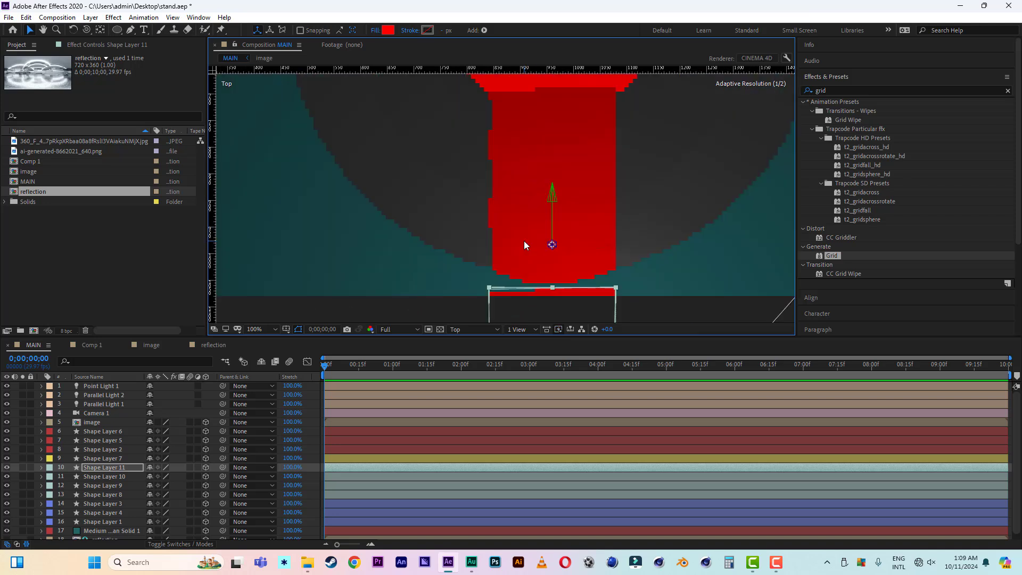
key("space")
left_click_drag(595, 224, 511, 125)
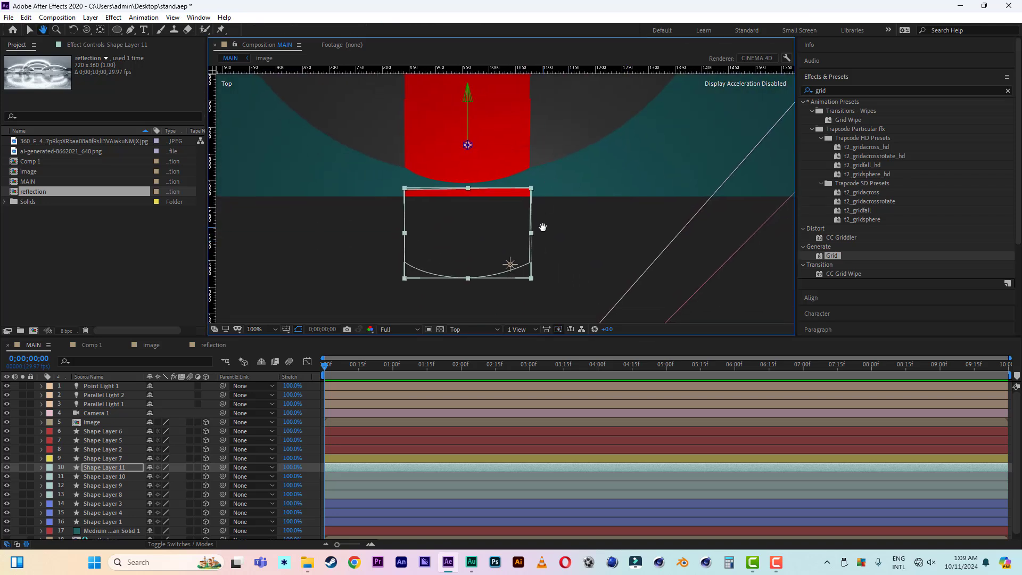
key("period")
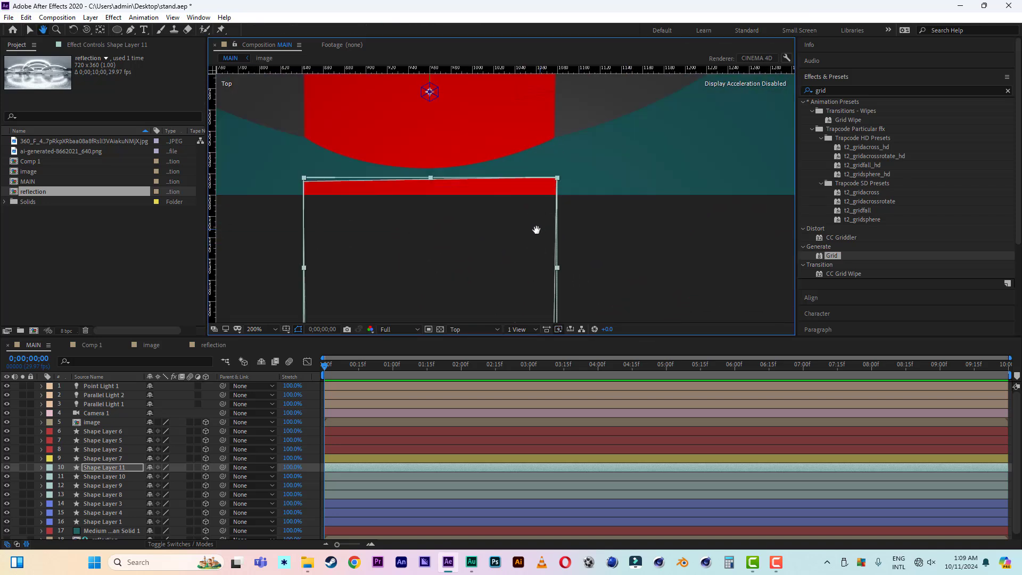
left_click(130, 29)
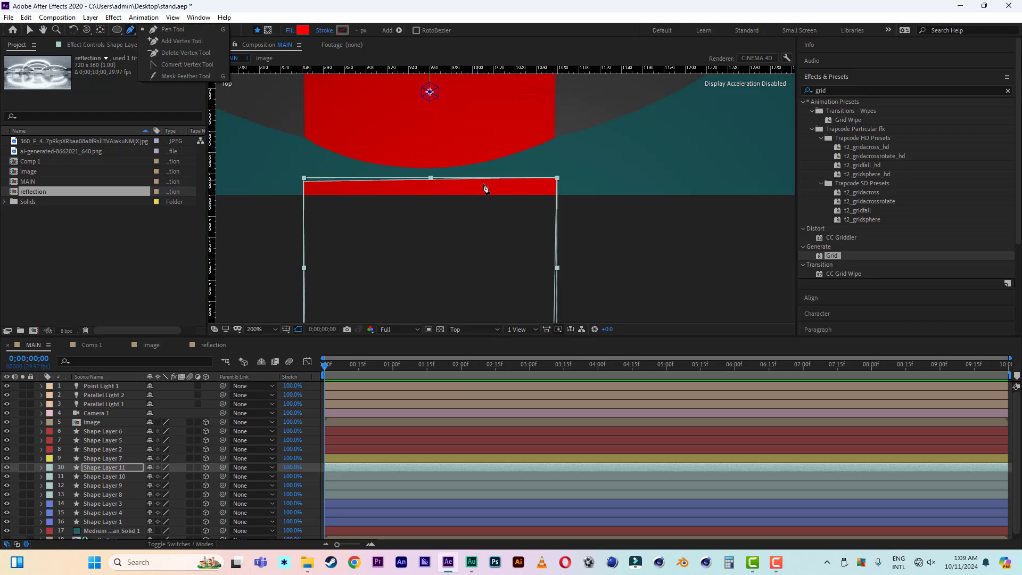
left_click(554, 180)
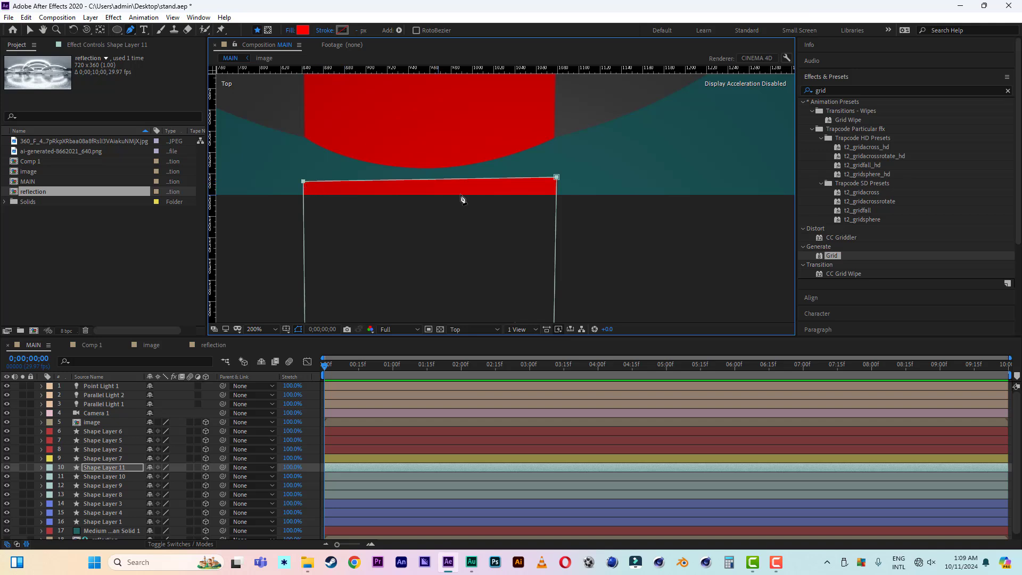
key("comma")
key("comma")
key("comma")
key("shift+Up")
key("shift+Up")
key("shift+Up")
key("shift+Up")
key("shift+Up")
key("shift+Up")
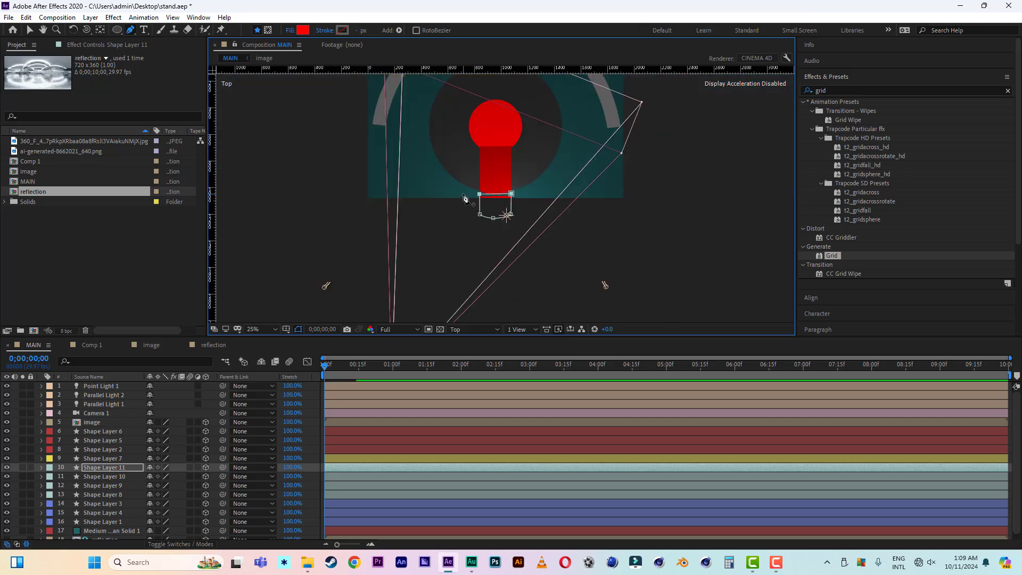
key("comma")
key("comma")
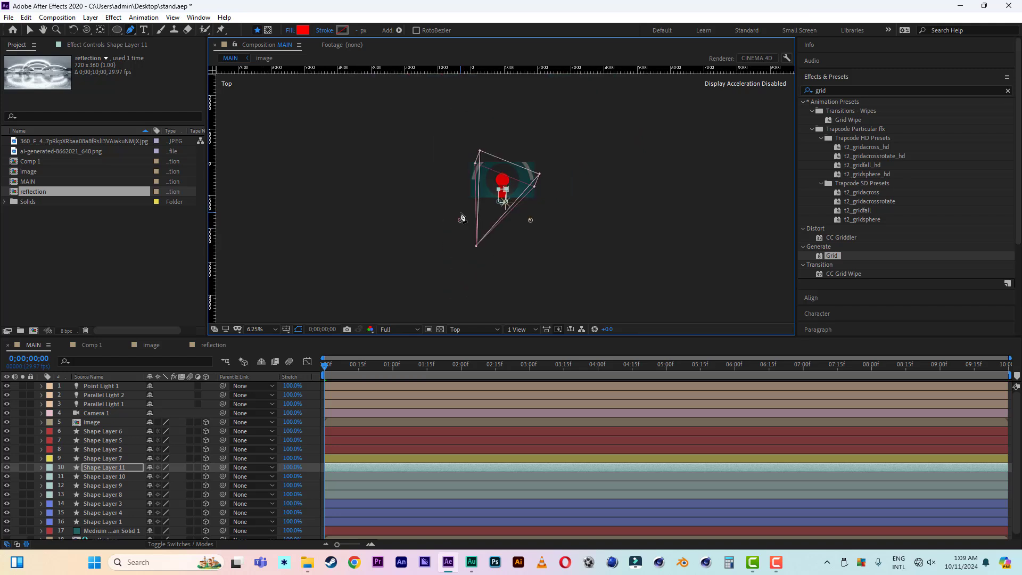
key("comma")
key("period")
key("shift+Up")
key("shift+Up")
key("shift+Up")
key("shift+Up")
key("shift+Up")
key("shift+Up")
key("shift+Up")
key("shift+Up")
key("shift+Up")
key("shift+Up")
key("shift+Up")
key("shift+Up")
key("shift+Up")
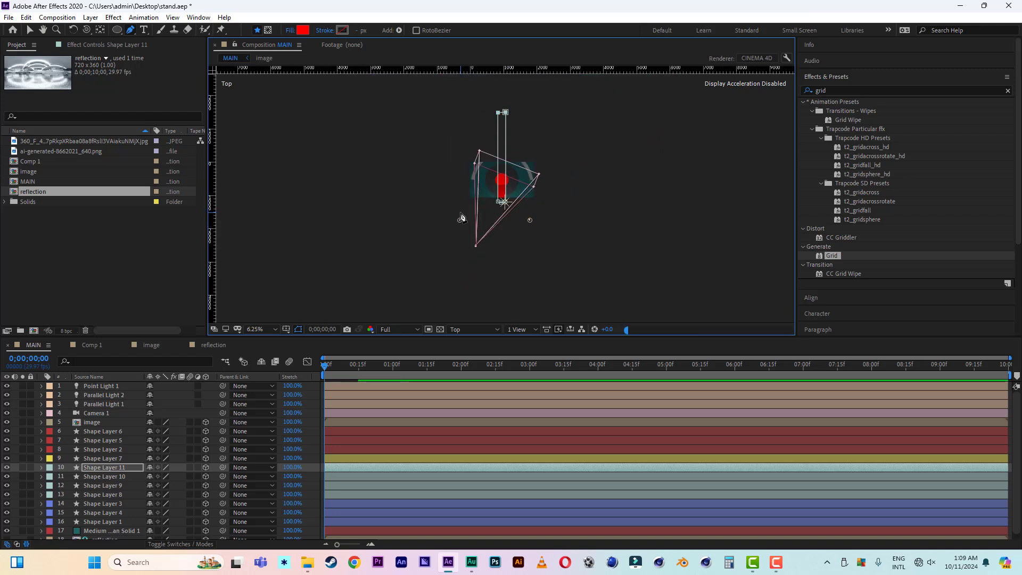
- Return to Active Camera and slide Shape Layer 11 far outward so it forms the floor carpet leading to the podium
key("v")
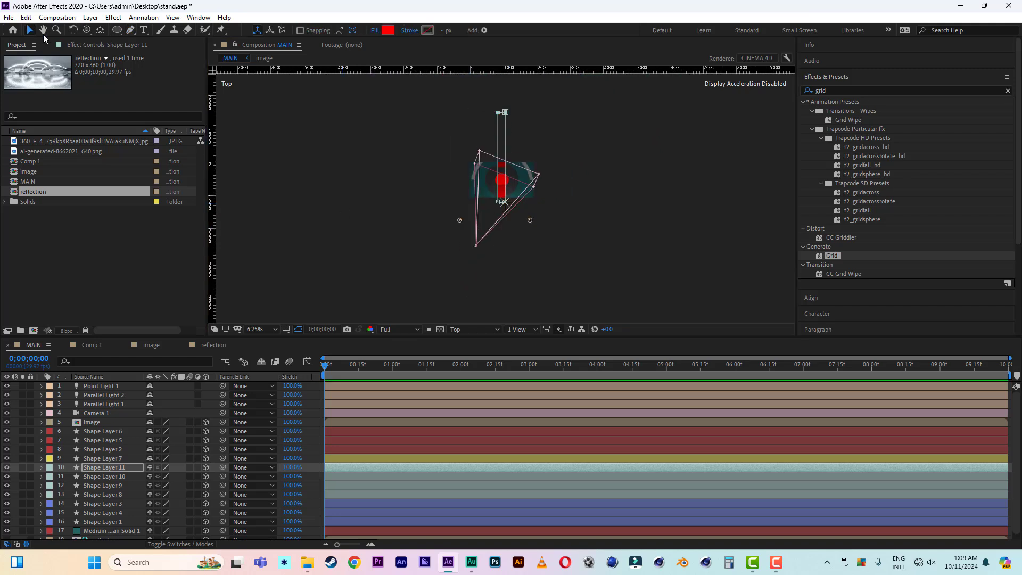
left_click(478, 329)
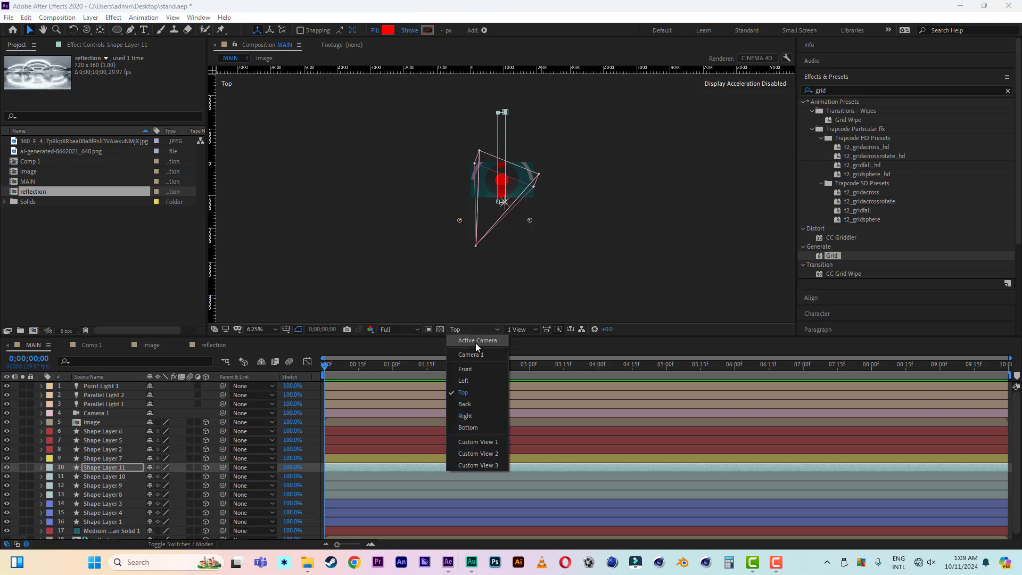
left_click(475, 341)
scroll(505, 192, "up", 4)
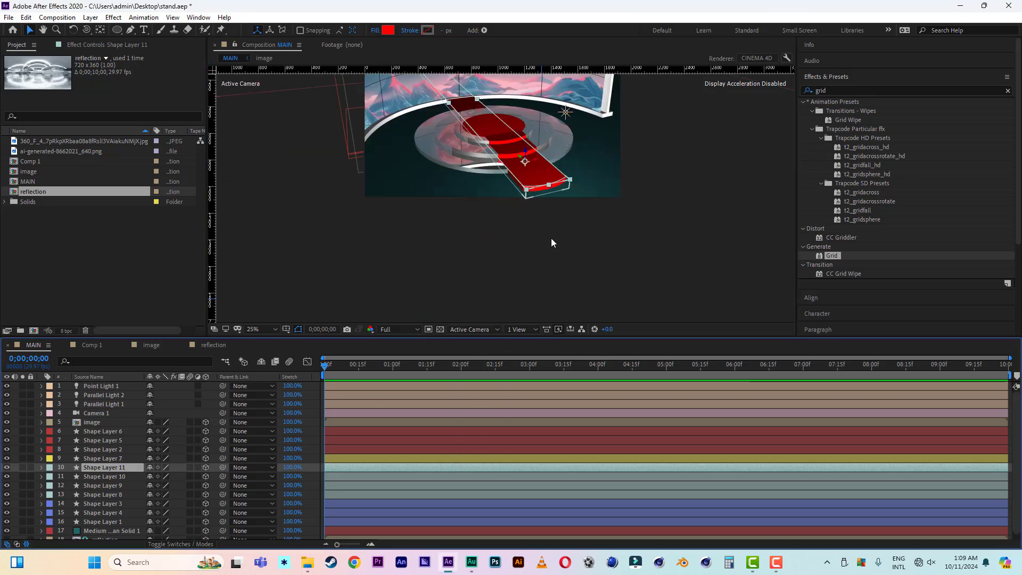
left_click_drag(522, 161, 636, 263)
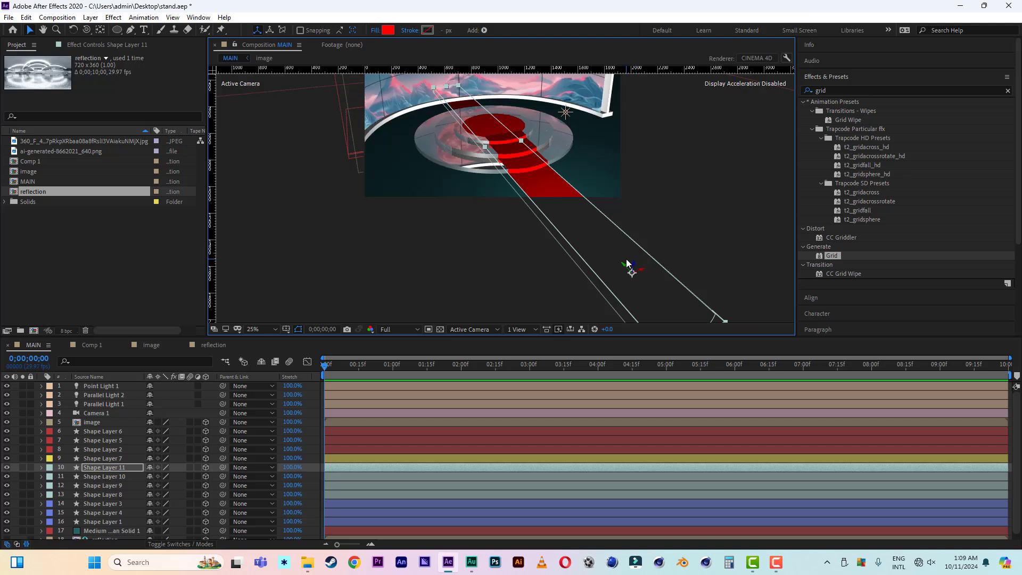
left_click_drag(631, 271, 766, 348)
scroll(551, 158, "up", 4)
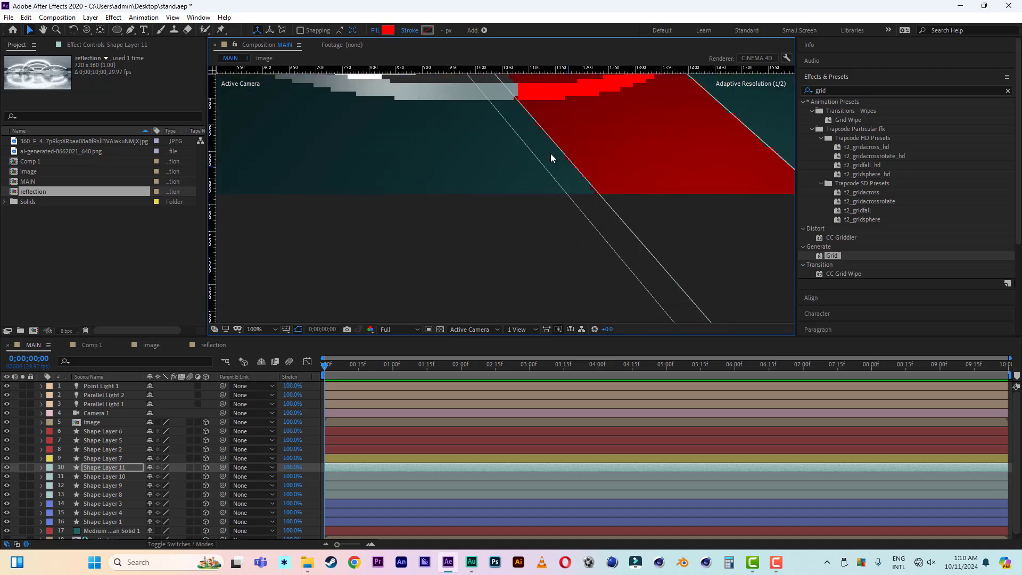
left_click(43, 30)
scroll(657, 296, "down", 1)
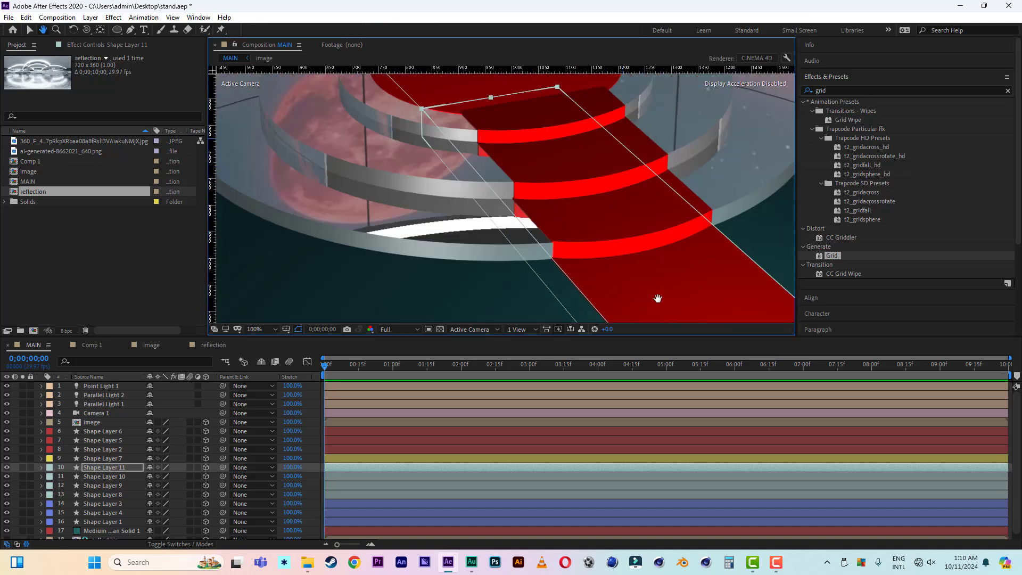
scroll(605, 251, "down", 1)
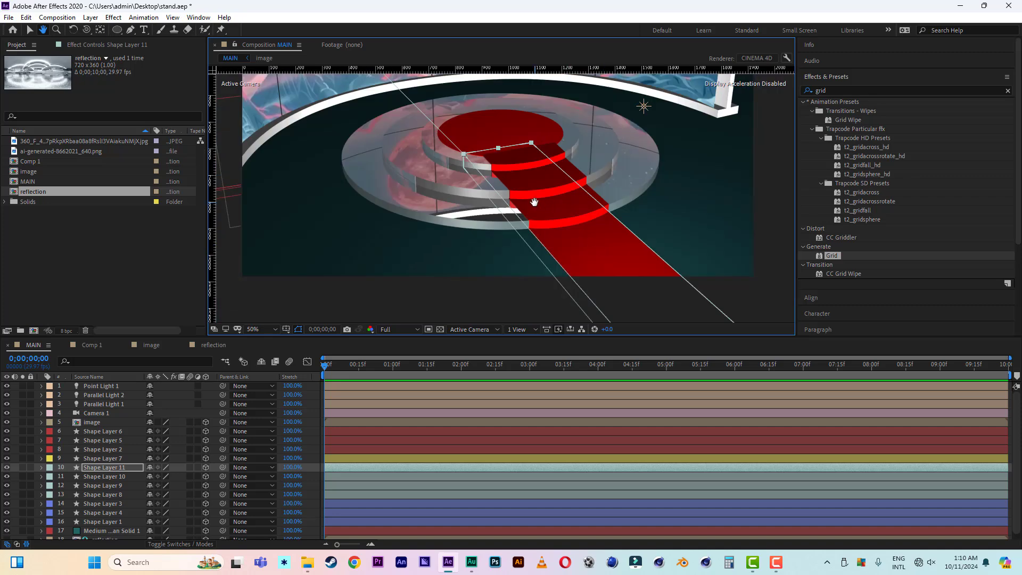
- Orbit the camera to a centred front view of the stage and fit the composition in the viewer
left_click(253, 331)
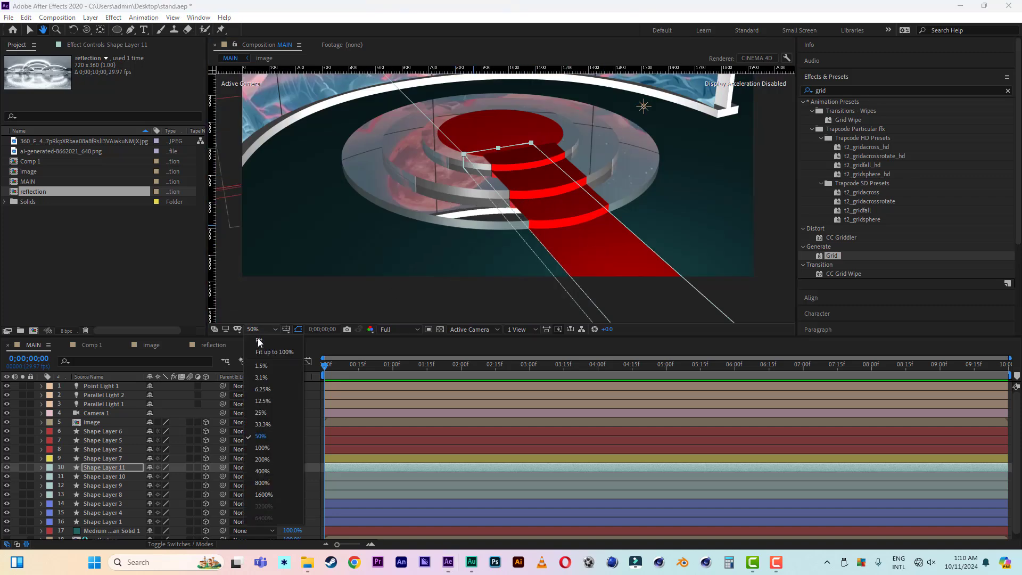
left_click(263, 351)
key("c")
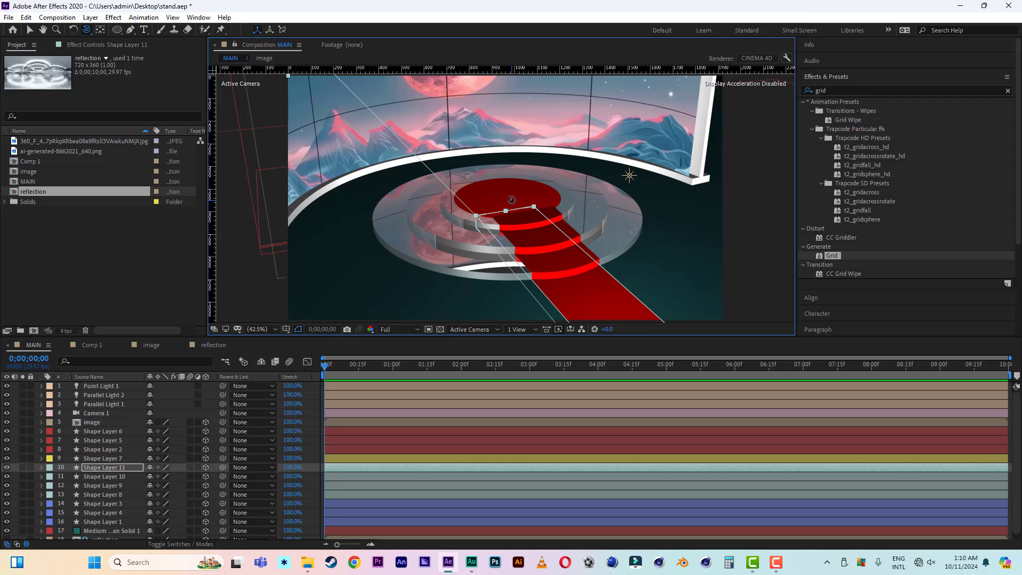
left_click_drag(497, 199, 520, 218)
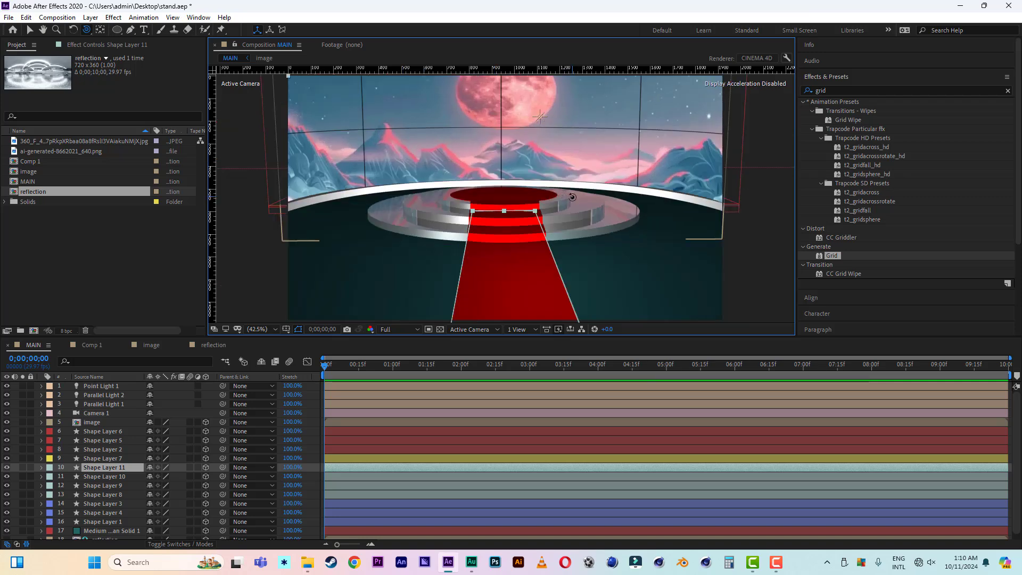
left_click(30, 31)
scroll(546, 241, "down", 2)
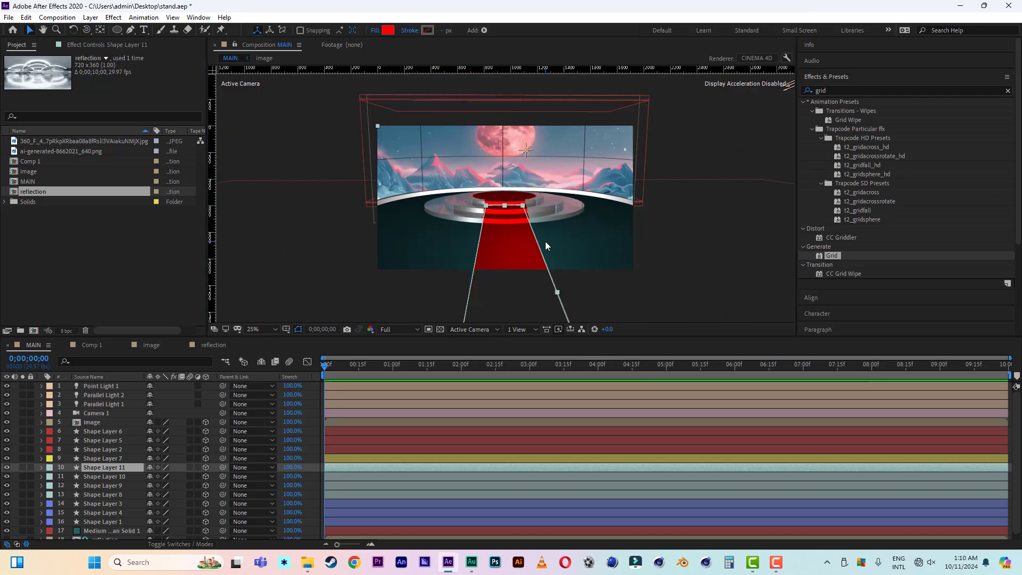
scroll(545, 241, "up", 2)
scroll(545, 241, "down", 2)
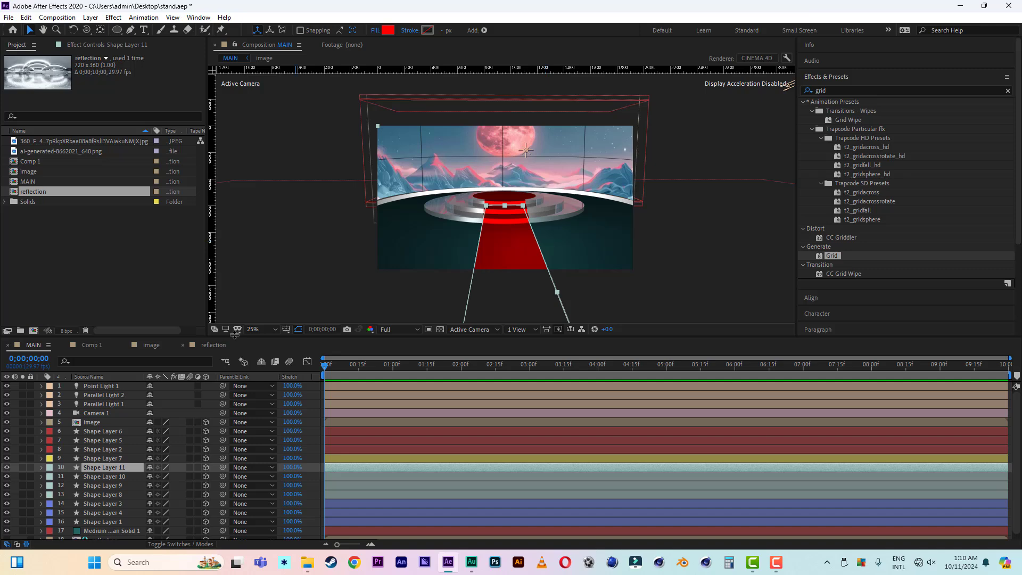
left_click(261, 330)
left_click(293, 338)
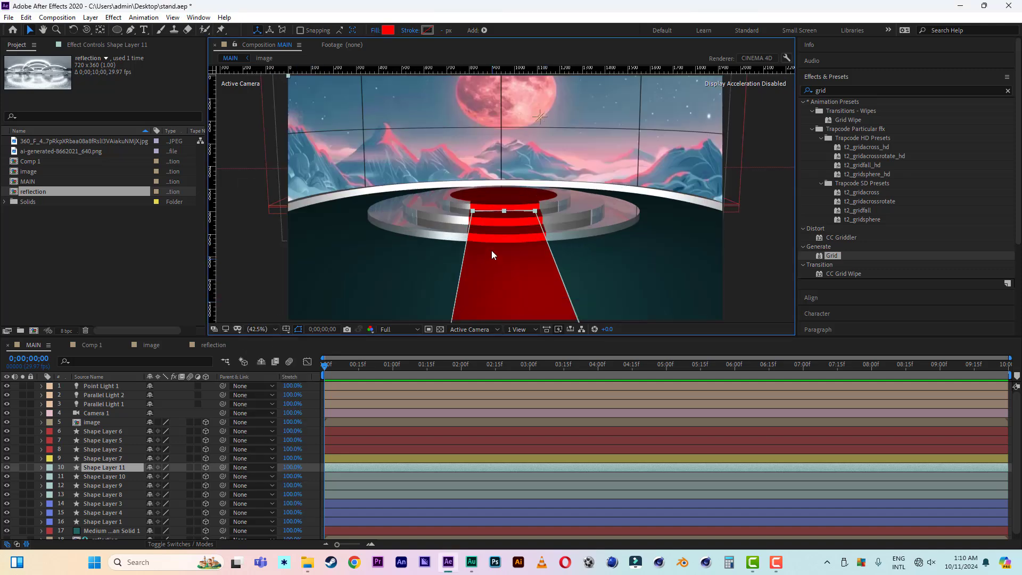
- Lower the front camera angle until the whole moon shows above the podium, deselect the layer, and save the project
key("c")
left_click_drag(493, 256, 491, 225)
key("c")
left_click_drag(516, 128, 520, 149)
key("v")
left_click(313, 405)
key("ctrl+s")
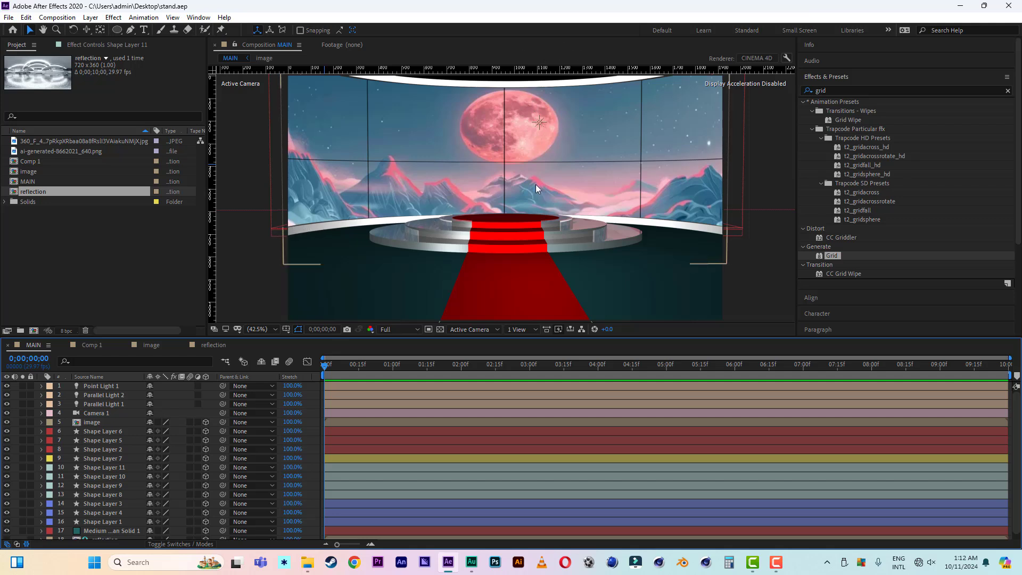
key("comma")
key("comma")
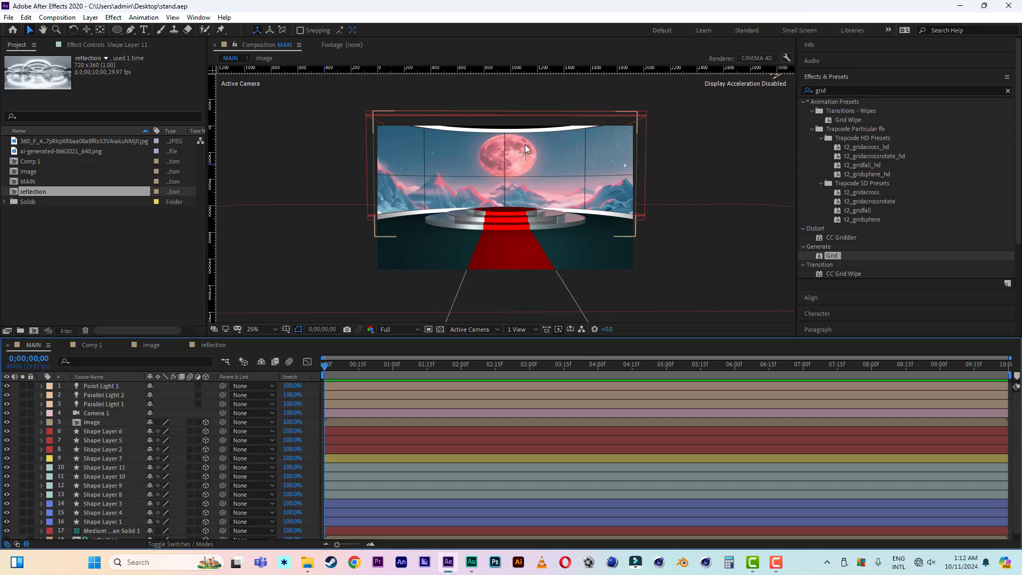
key("period")
key("period")
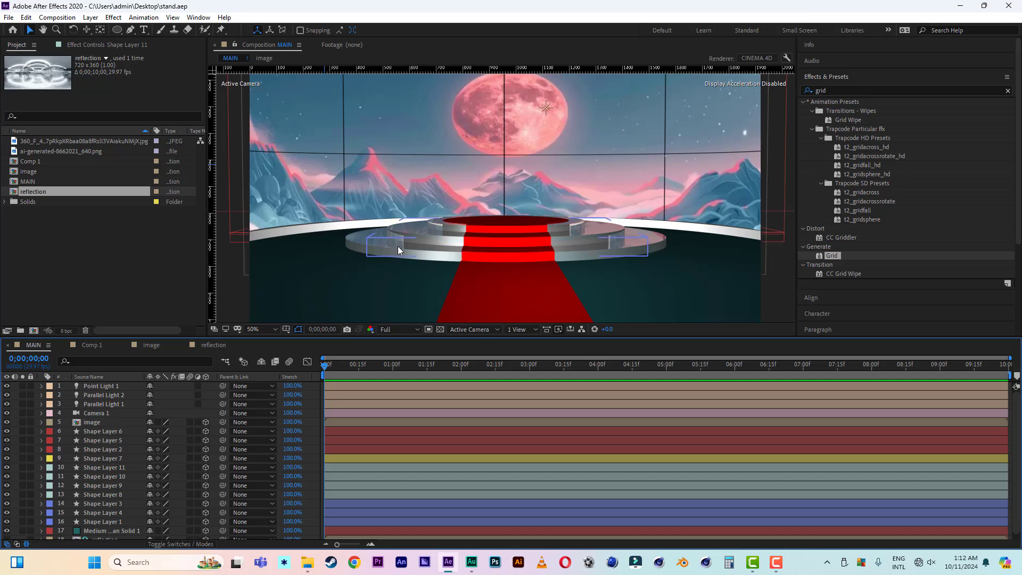
key("comma")
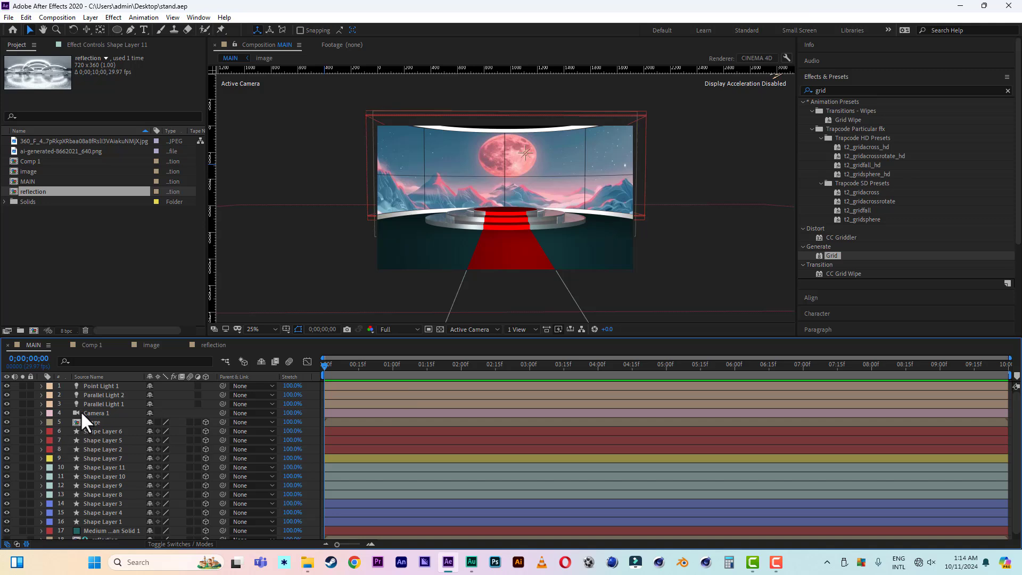
right_click(15, 389)
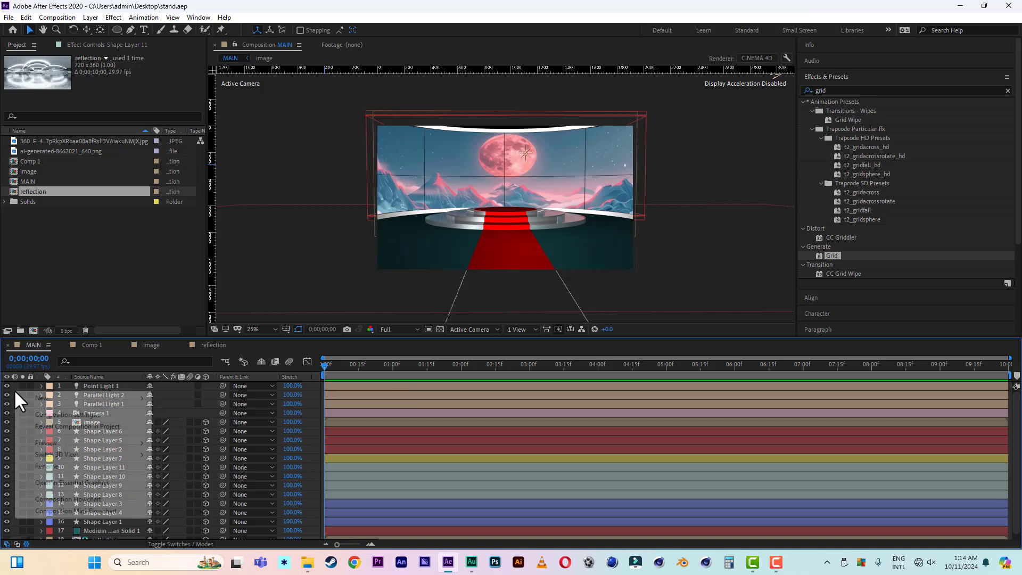
- Add a null object to the MAIN composition, make it a 3D layer, and parent Camera 1 to it
mouse_move(38, 398)
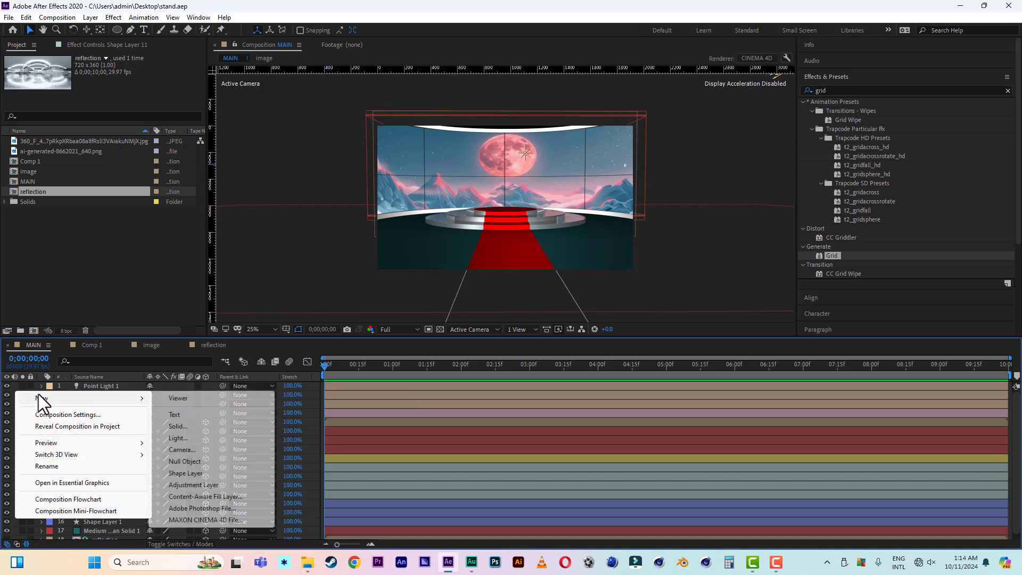
left_click(184, 462)
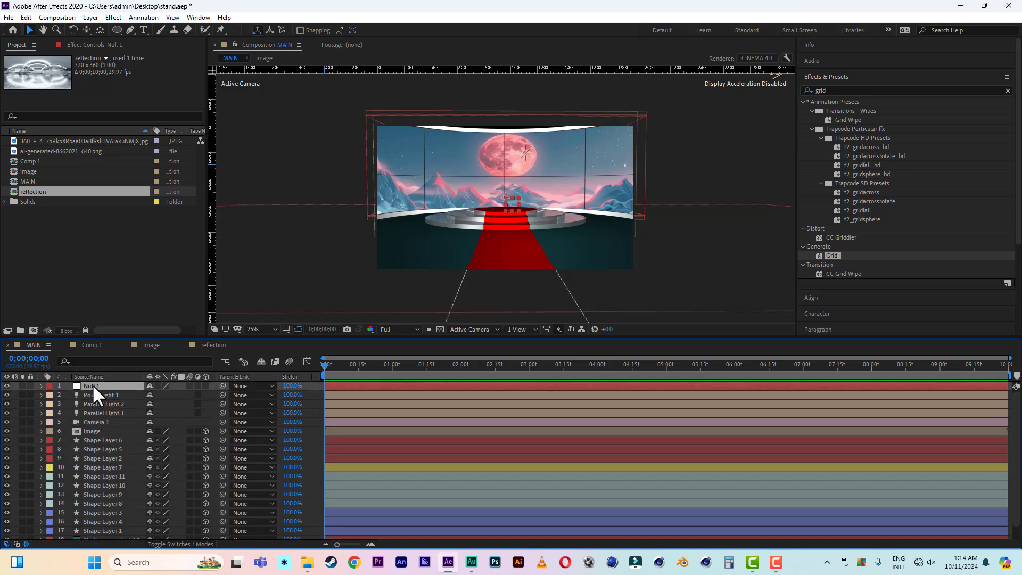
left_click(206, 386)
left_click(105, 418)
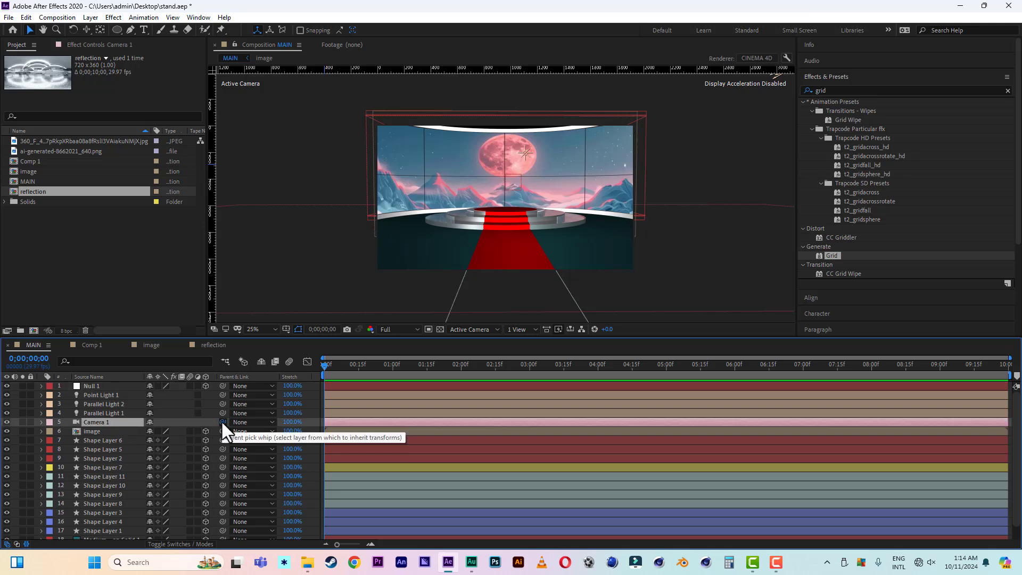
left_click_drag(222, 421, 98, 384)
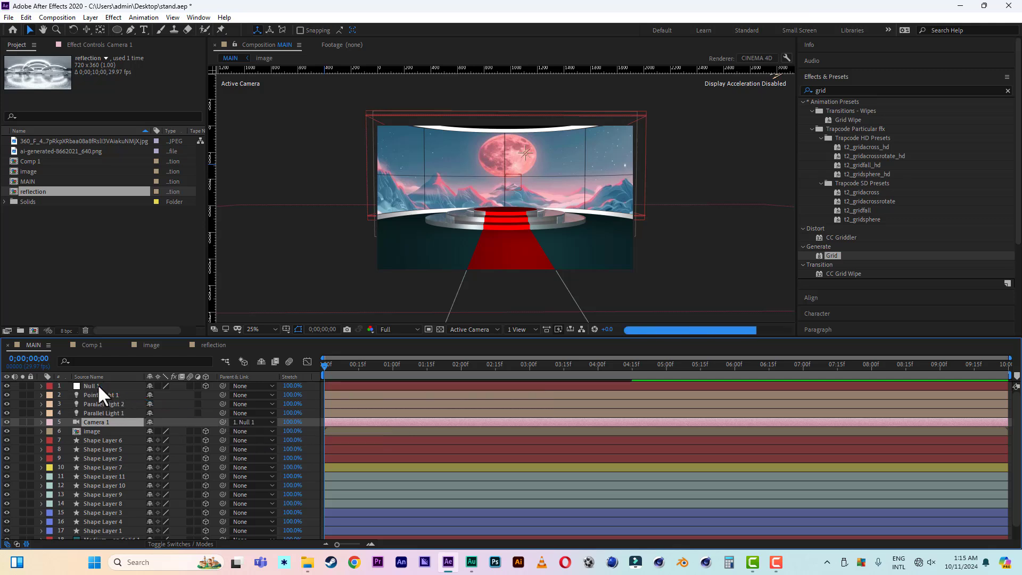
- Find the Separate XYZ Position preset and apply it to the Null 1 layer
left_click(97, 384)
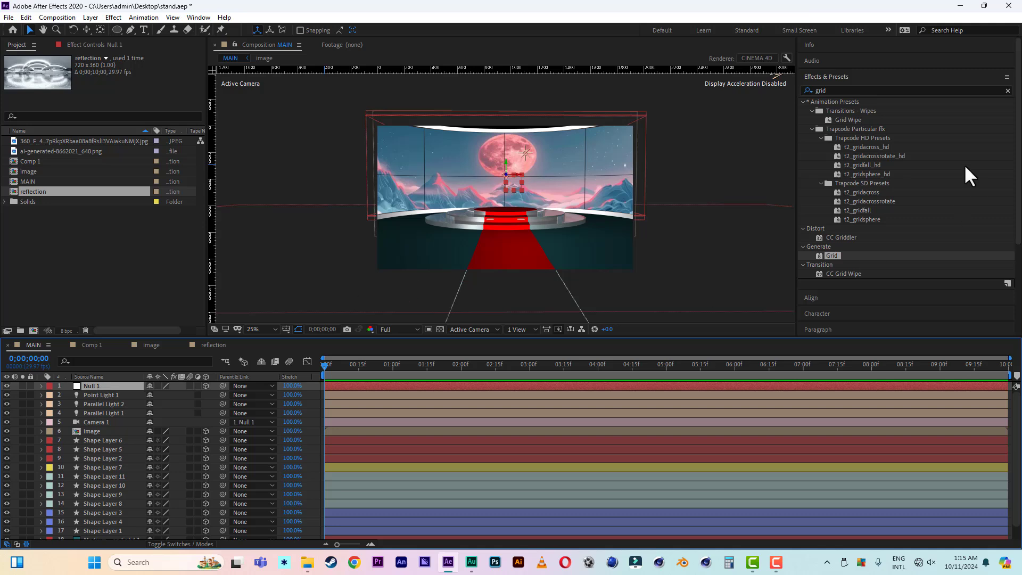
left_click(820, 90)
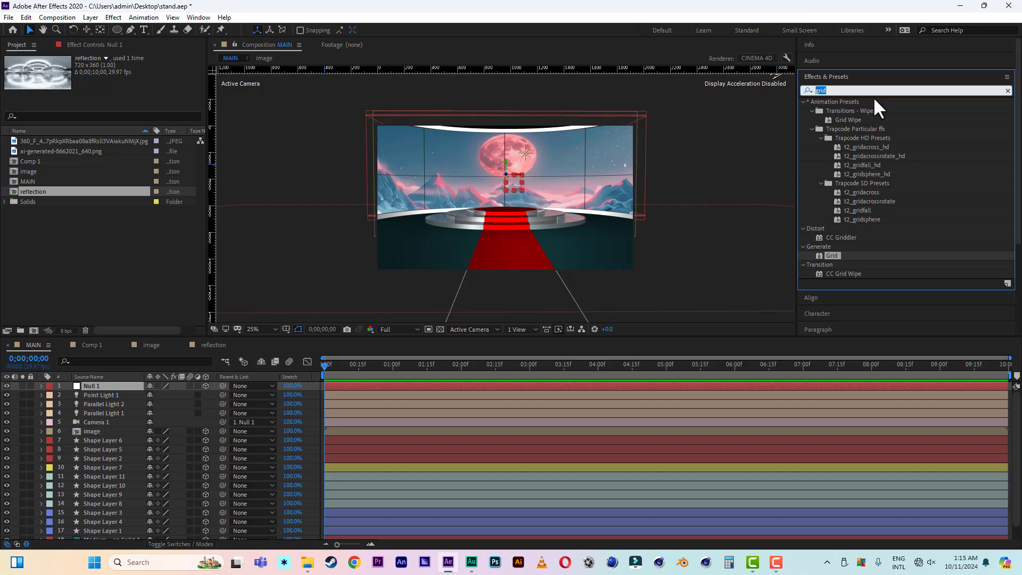
type("se")
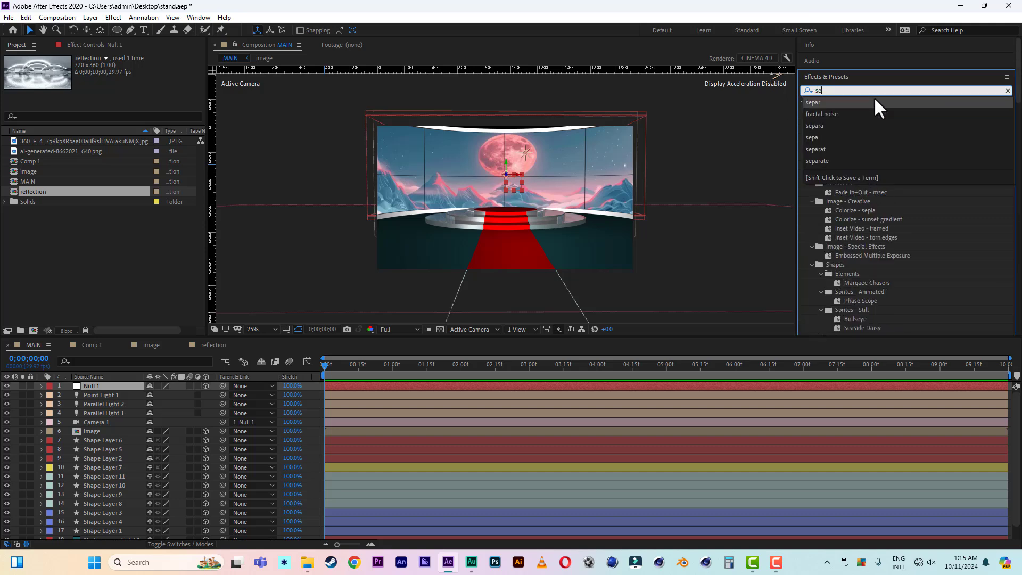
type("pa")
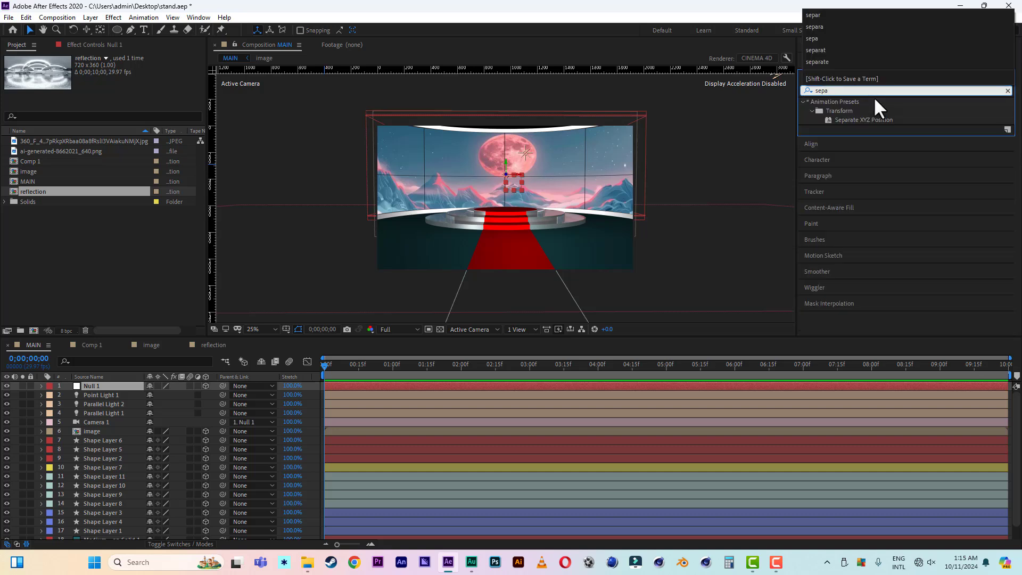
double_click(858, 117)
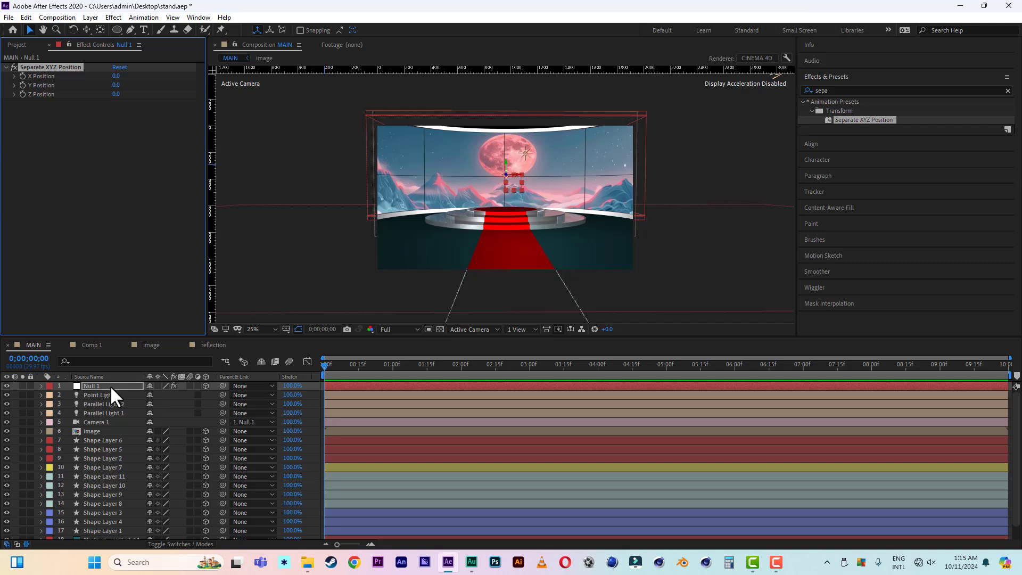
- Set the null's separate Z Position to -1340 at the start of the timeline and keyframe it
key("e")
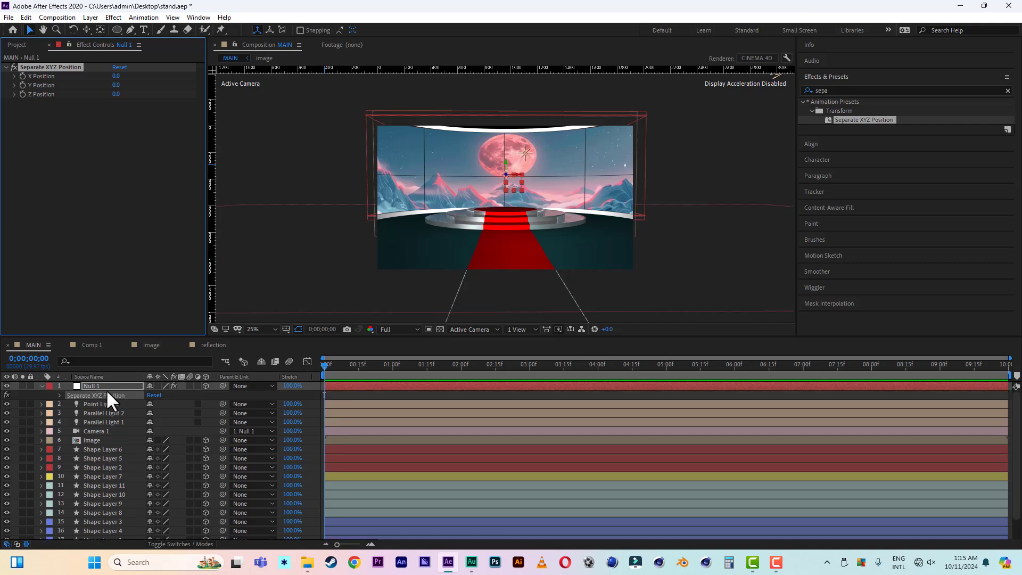
left_click(60, 395)
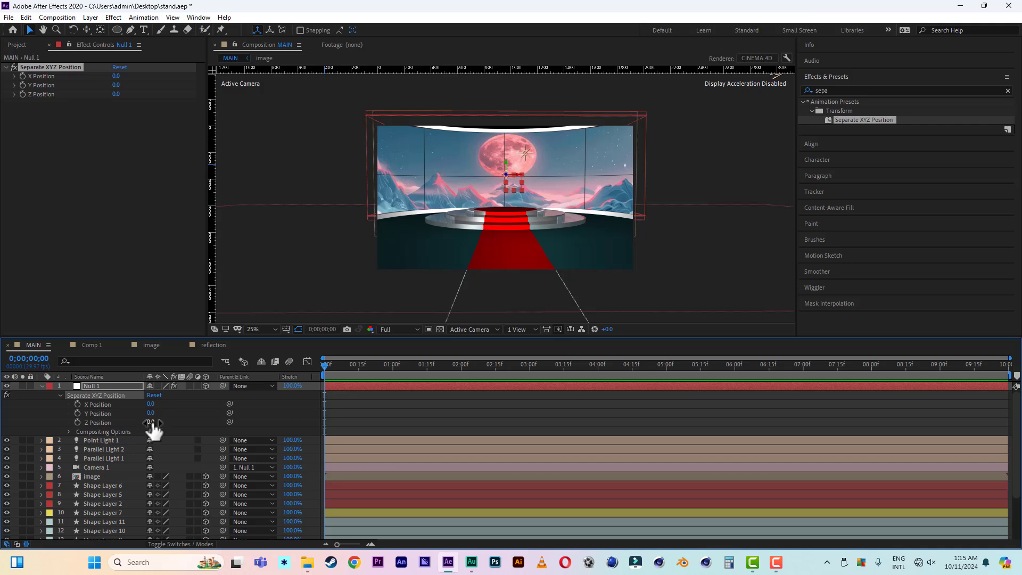
left_click_drag(151, 422, 95, 426)
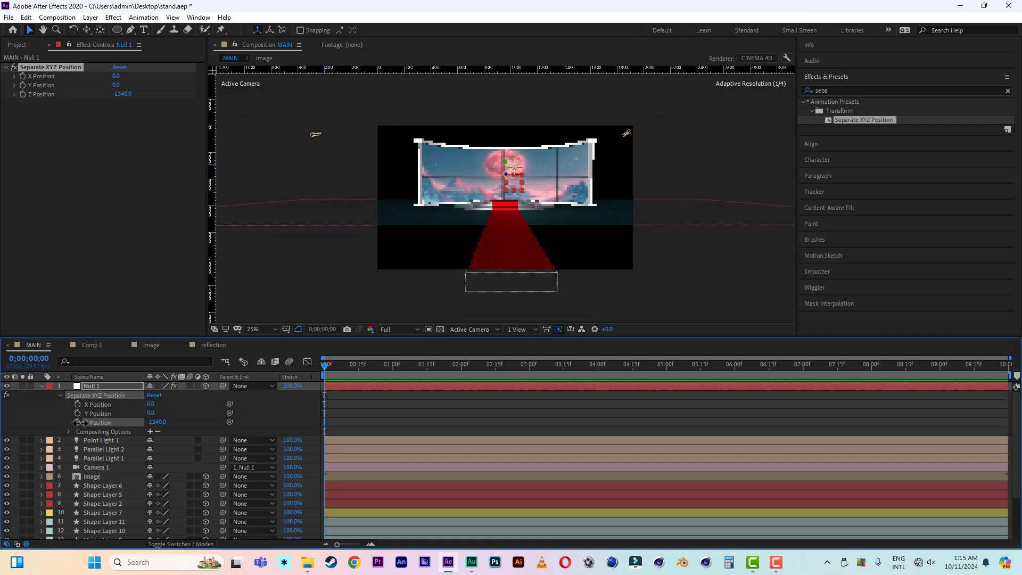
left_click(77, 423)
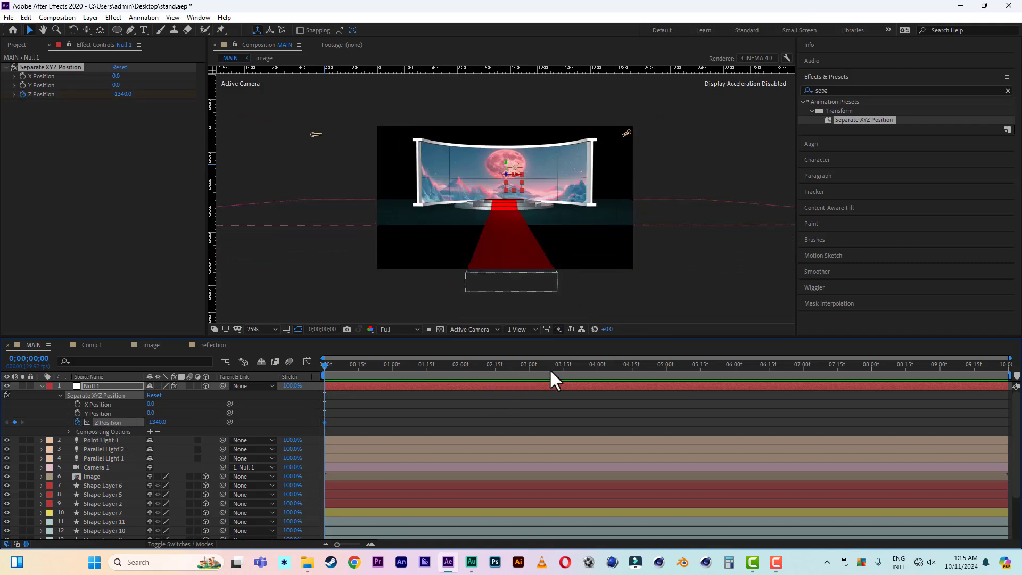
- Keyframe the null's Z Position at 1100 at 4 seconds, then return to the first frame
left_click(596, 364)
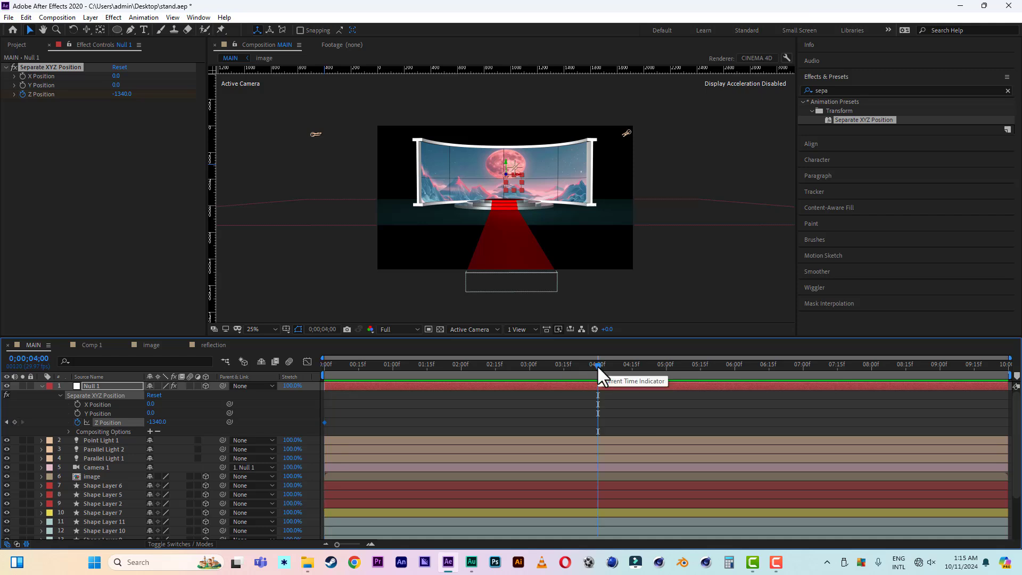
left_click_drag(157, 422, 290, 423)
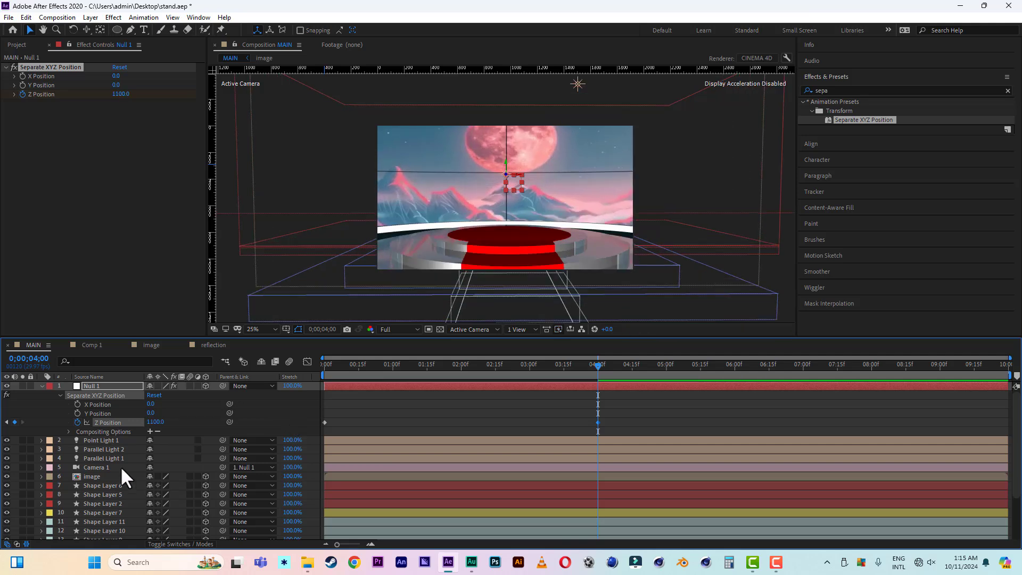
left_click_drag(348, 370, 305, 367)
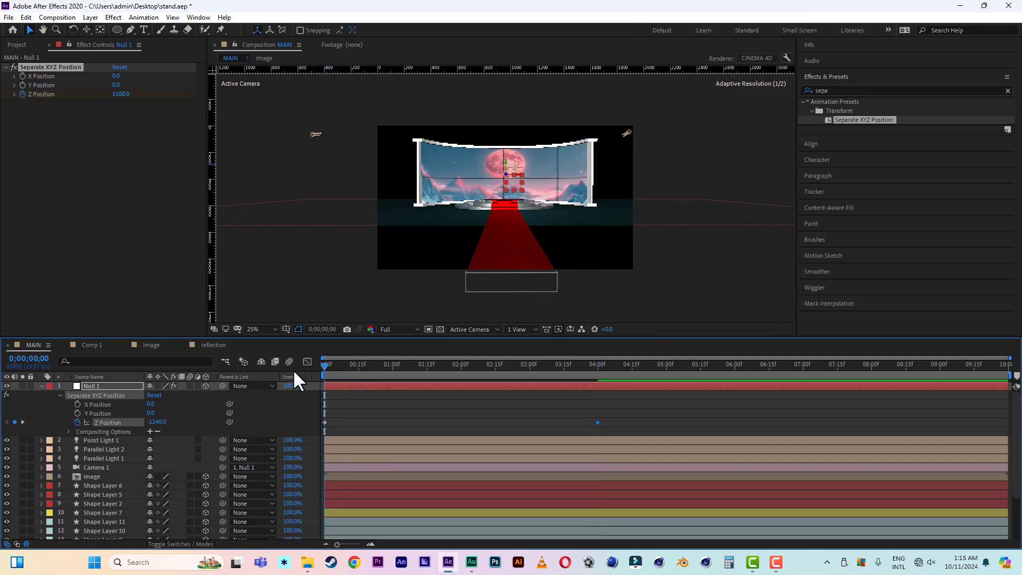
- Scale the Medium Gray-Cyan Solid 1 floor layer to 632% so it fills the bottom of the frame
scroll(101, 503, "down", 3)
left_click(107, 525)
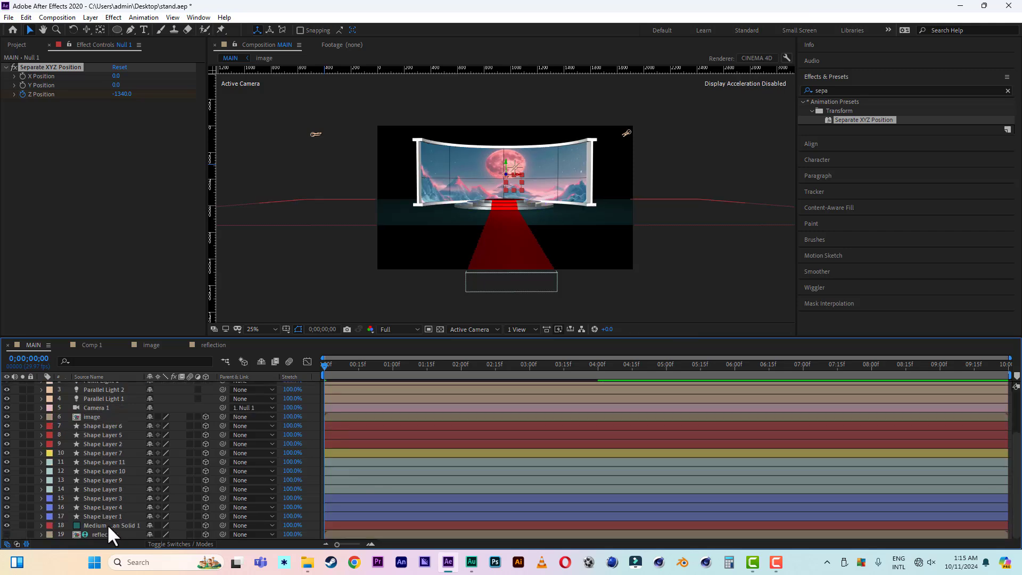
key("s")
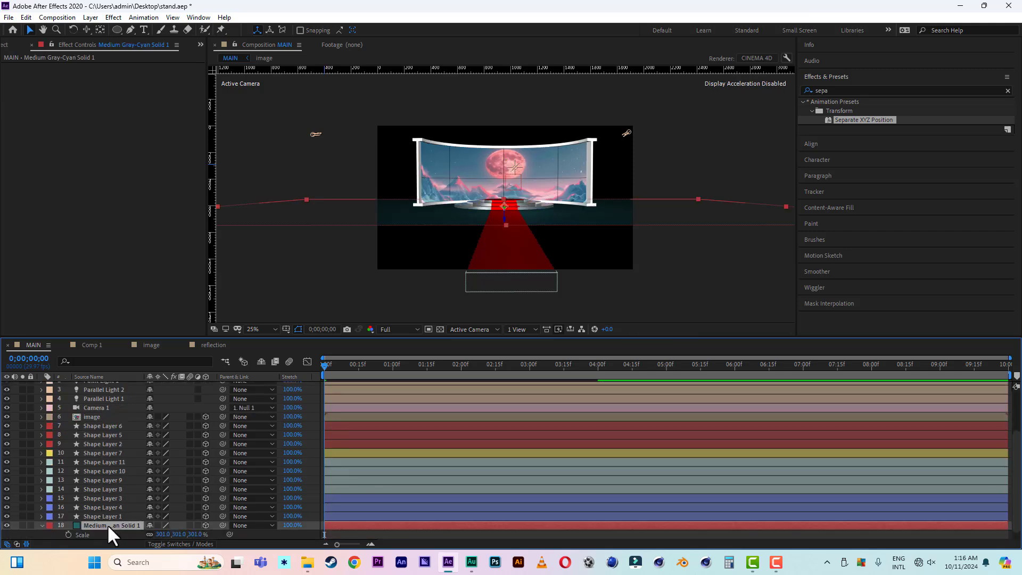
left_click_drag(193, 535, 365, 530)
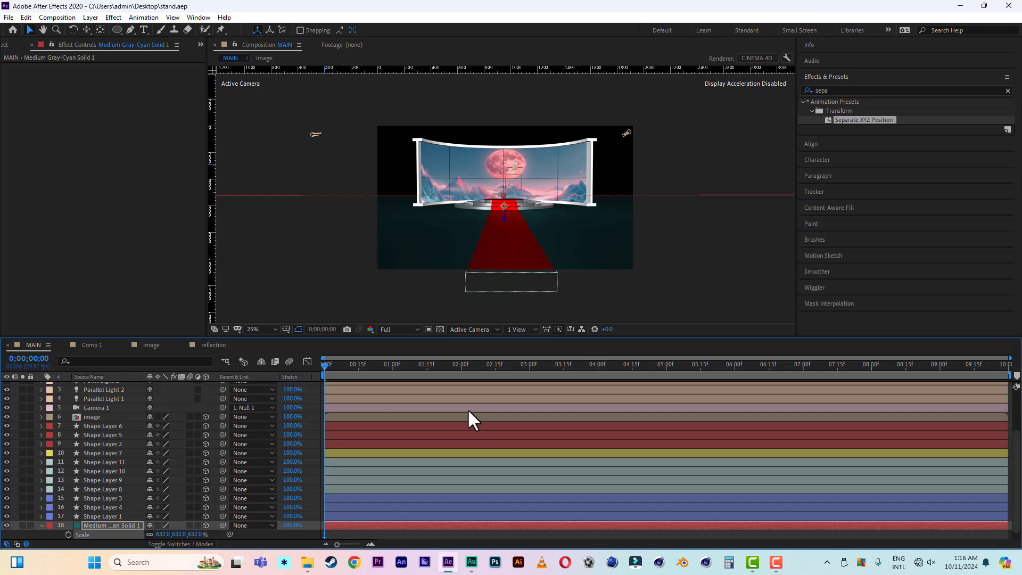
- Play the composition preview twice to check the camera push-in toward the podium
key("space")
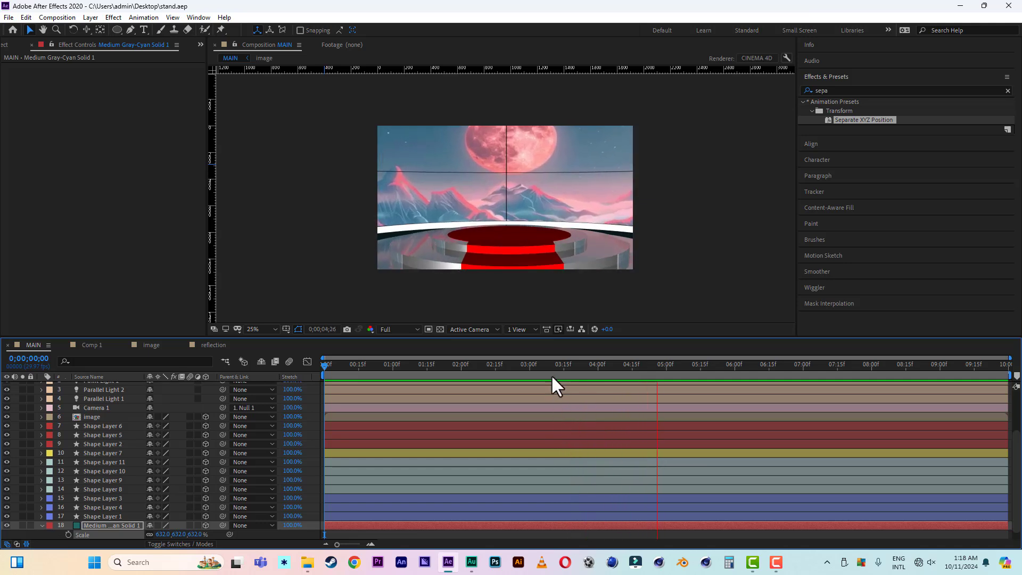
key("space")
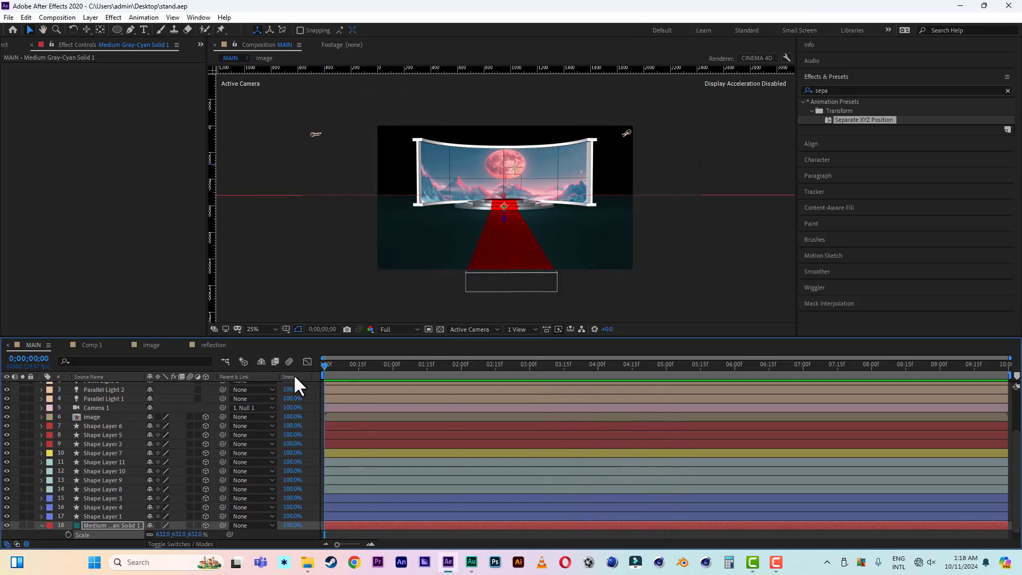
key("space")
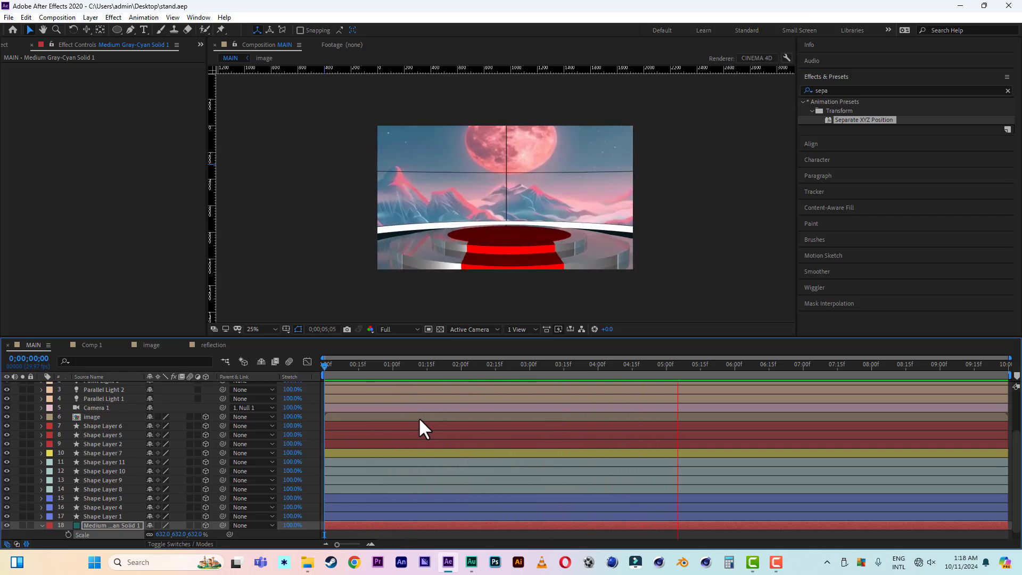
key("space")
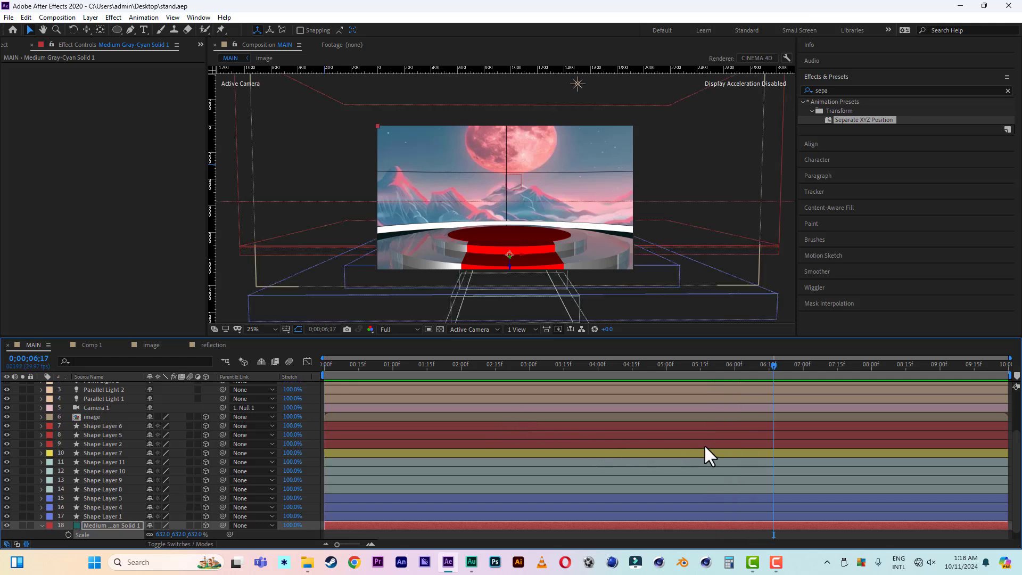
left_click(776, 563)
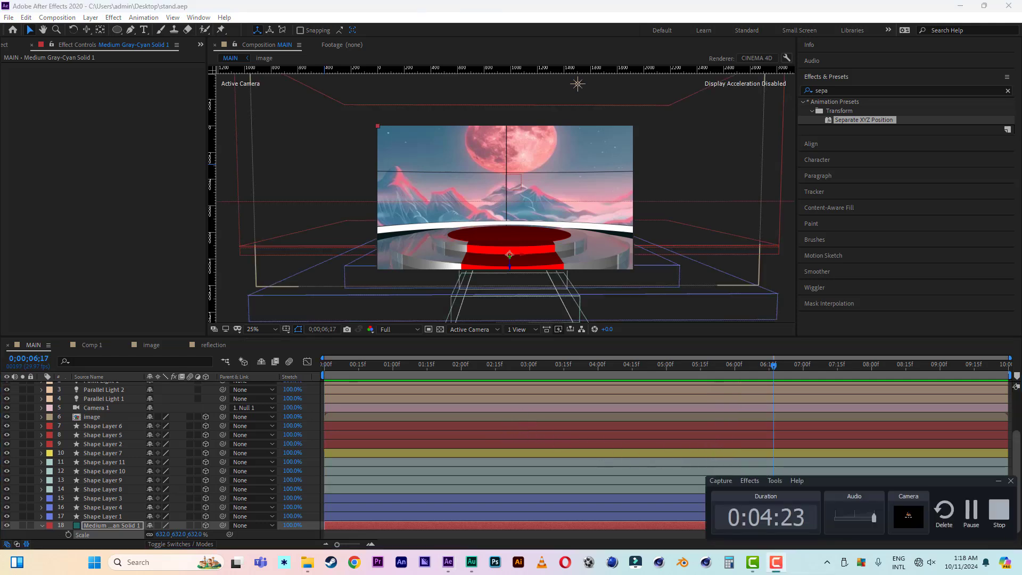